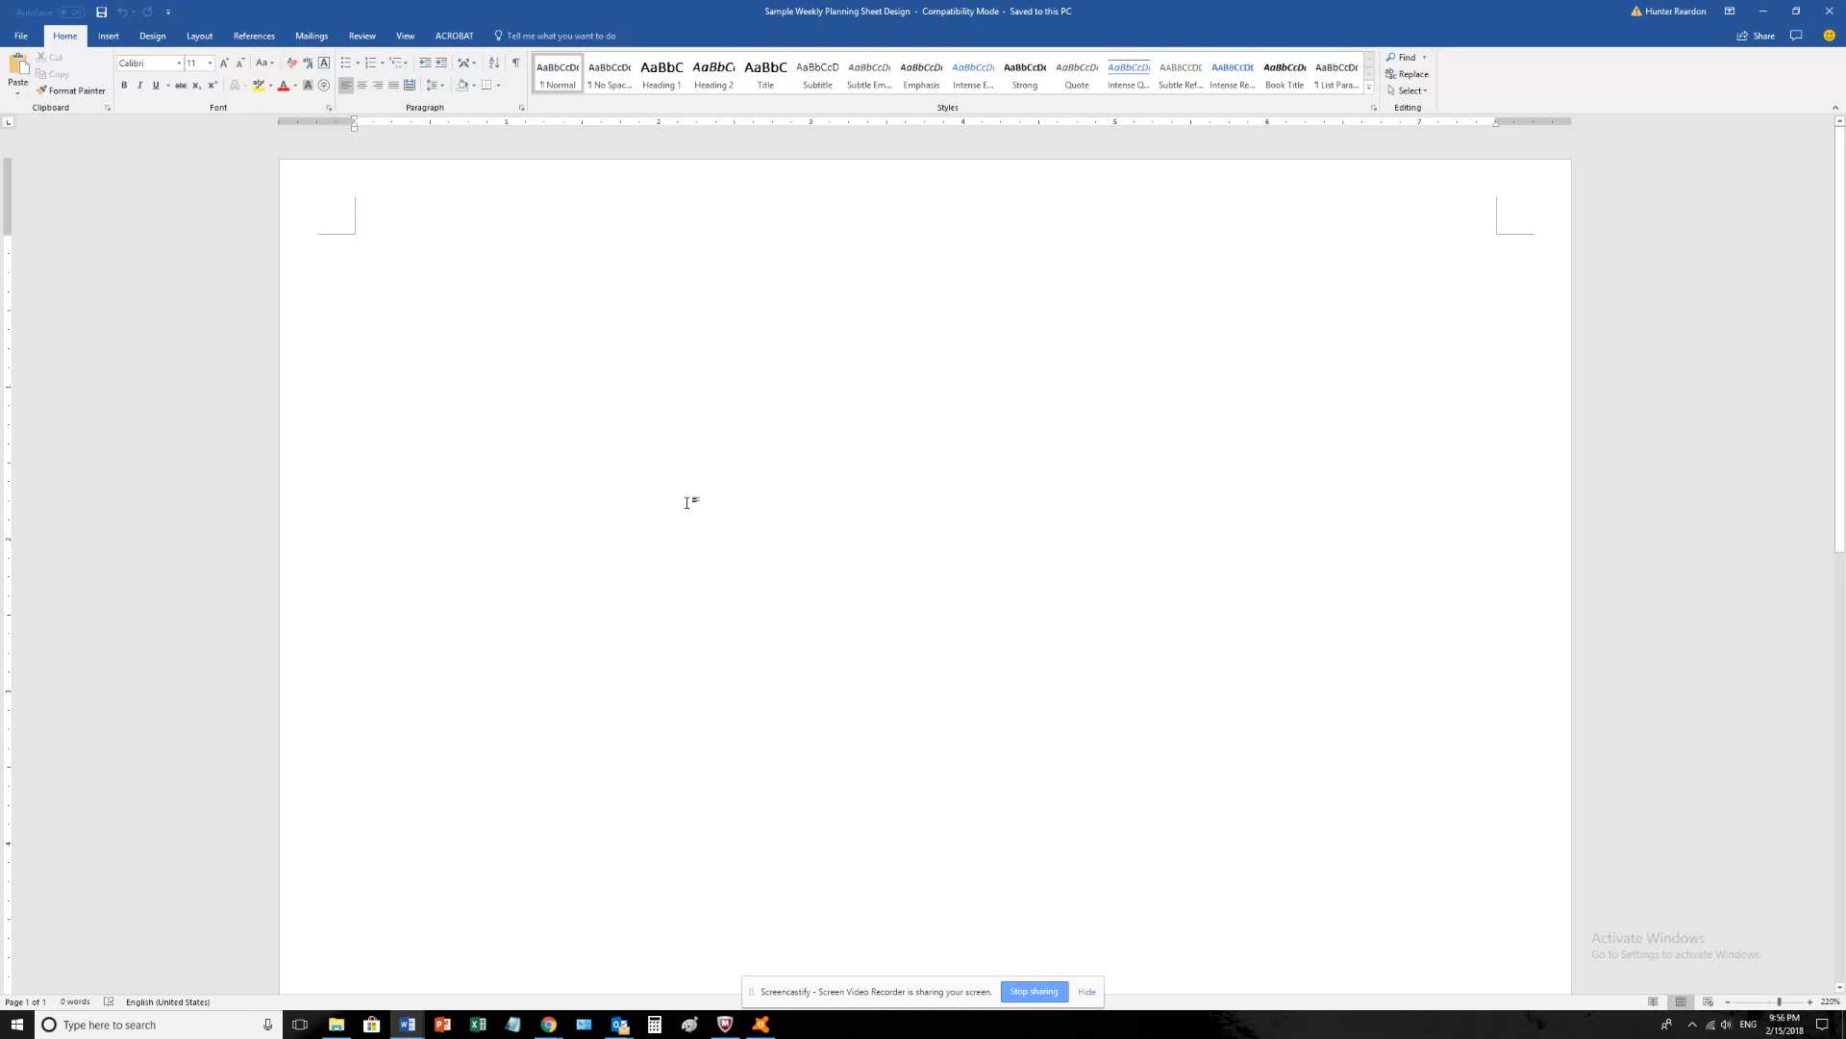
- Set the blank document's page margins to Normal, 1 inch on every side
scroll(625, 549, "down", 5)
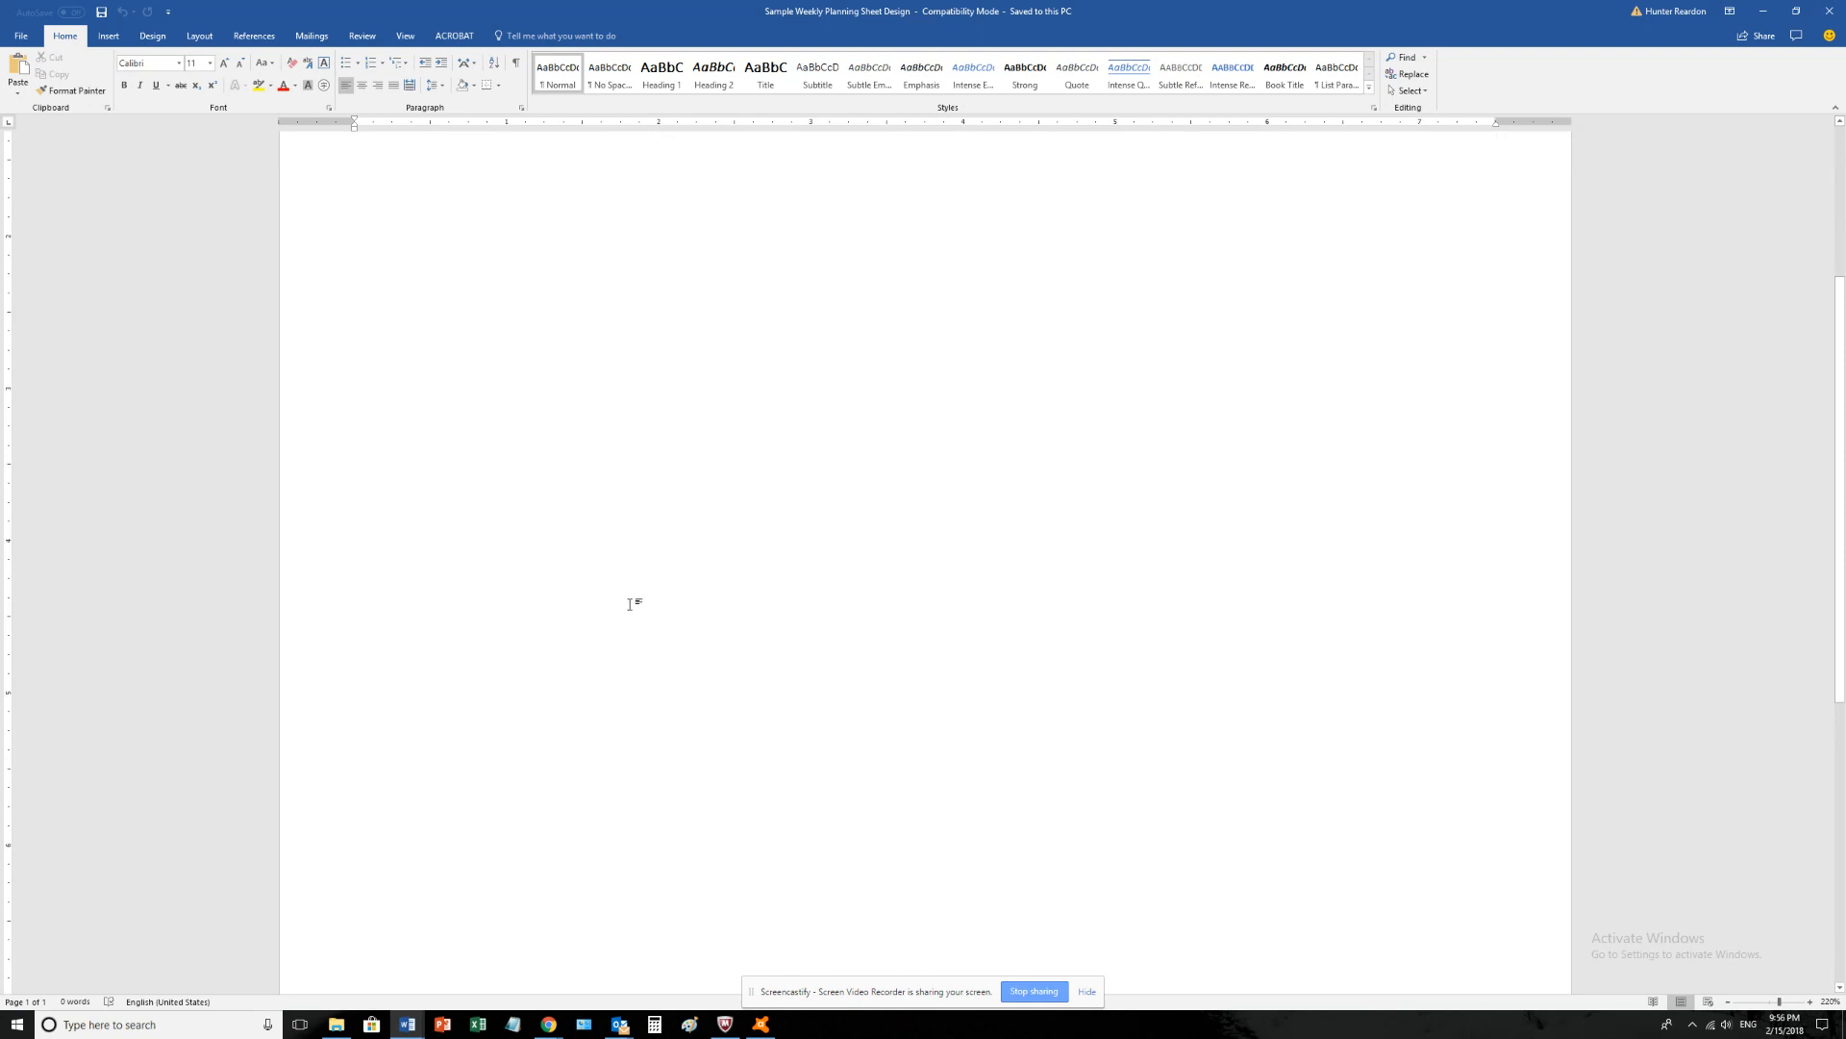
scroll(652, 667, "up", 3)
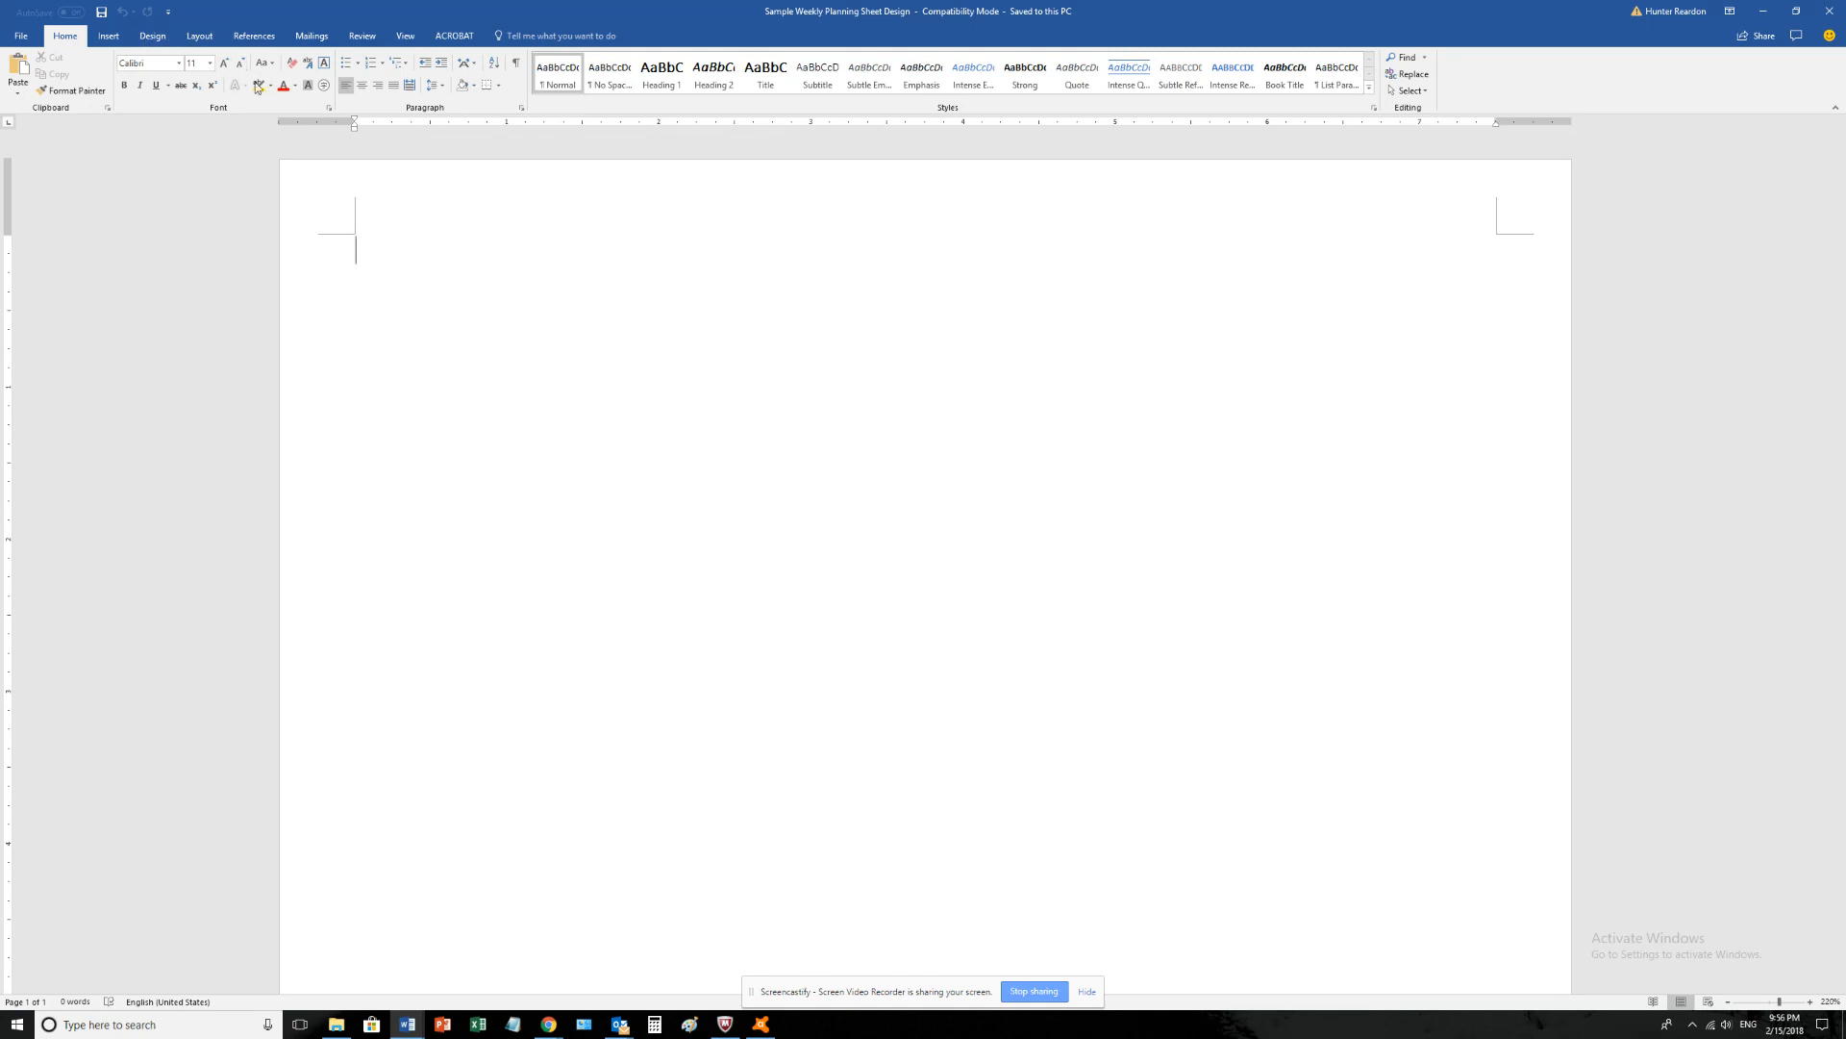
left_click(201, 38)
left_click(75, 90)
left_click(81, 174)
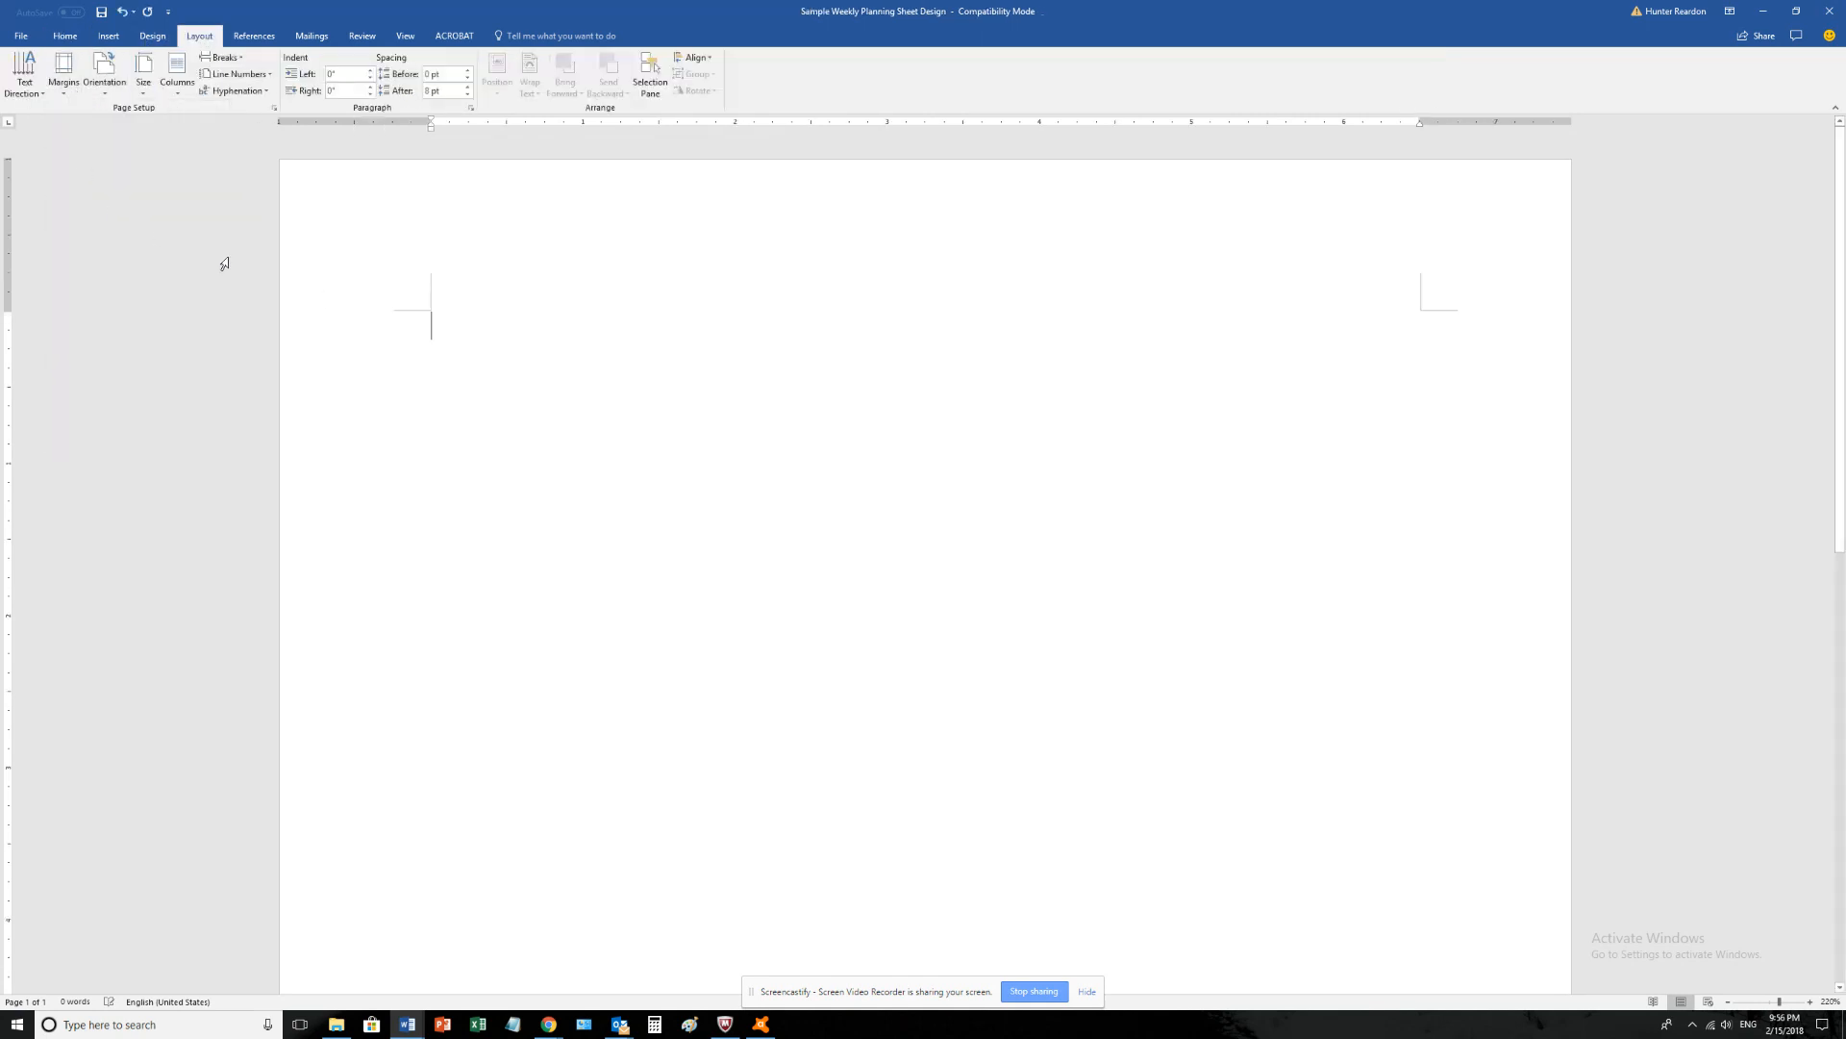
scroll(1339, 580, "down", 5)
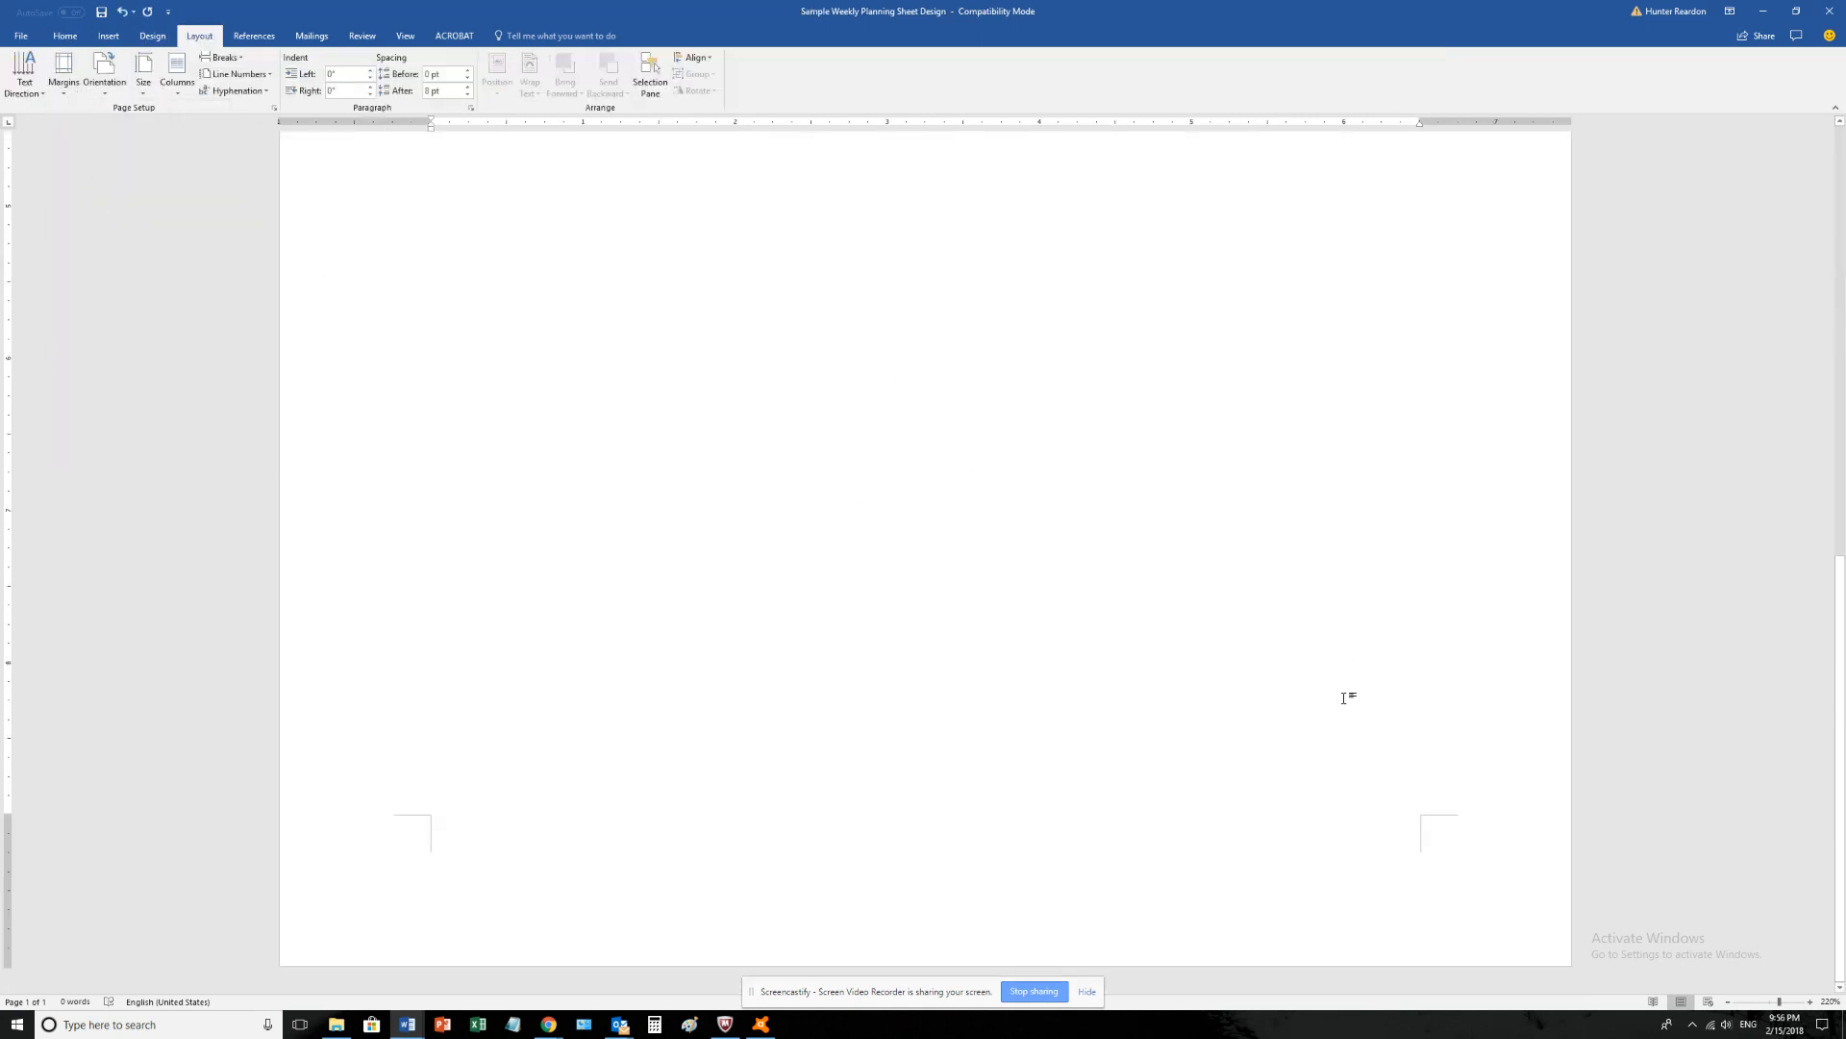
scroll(1413, 777, "up", 5)
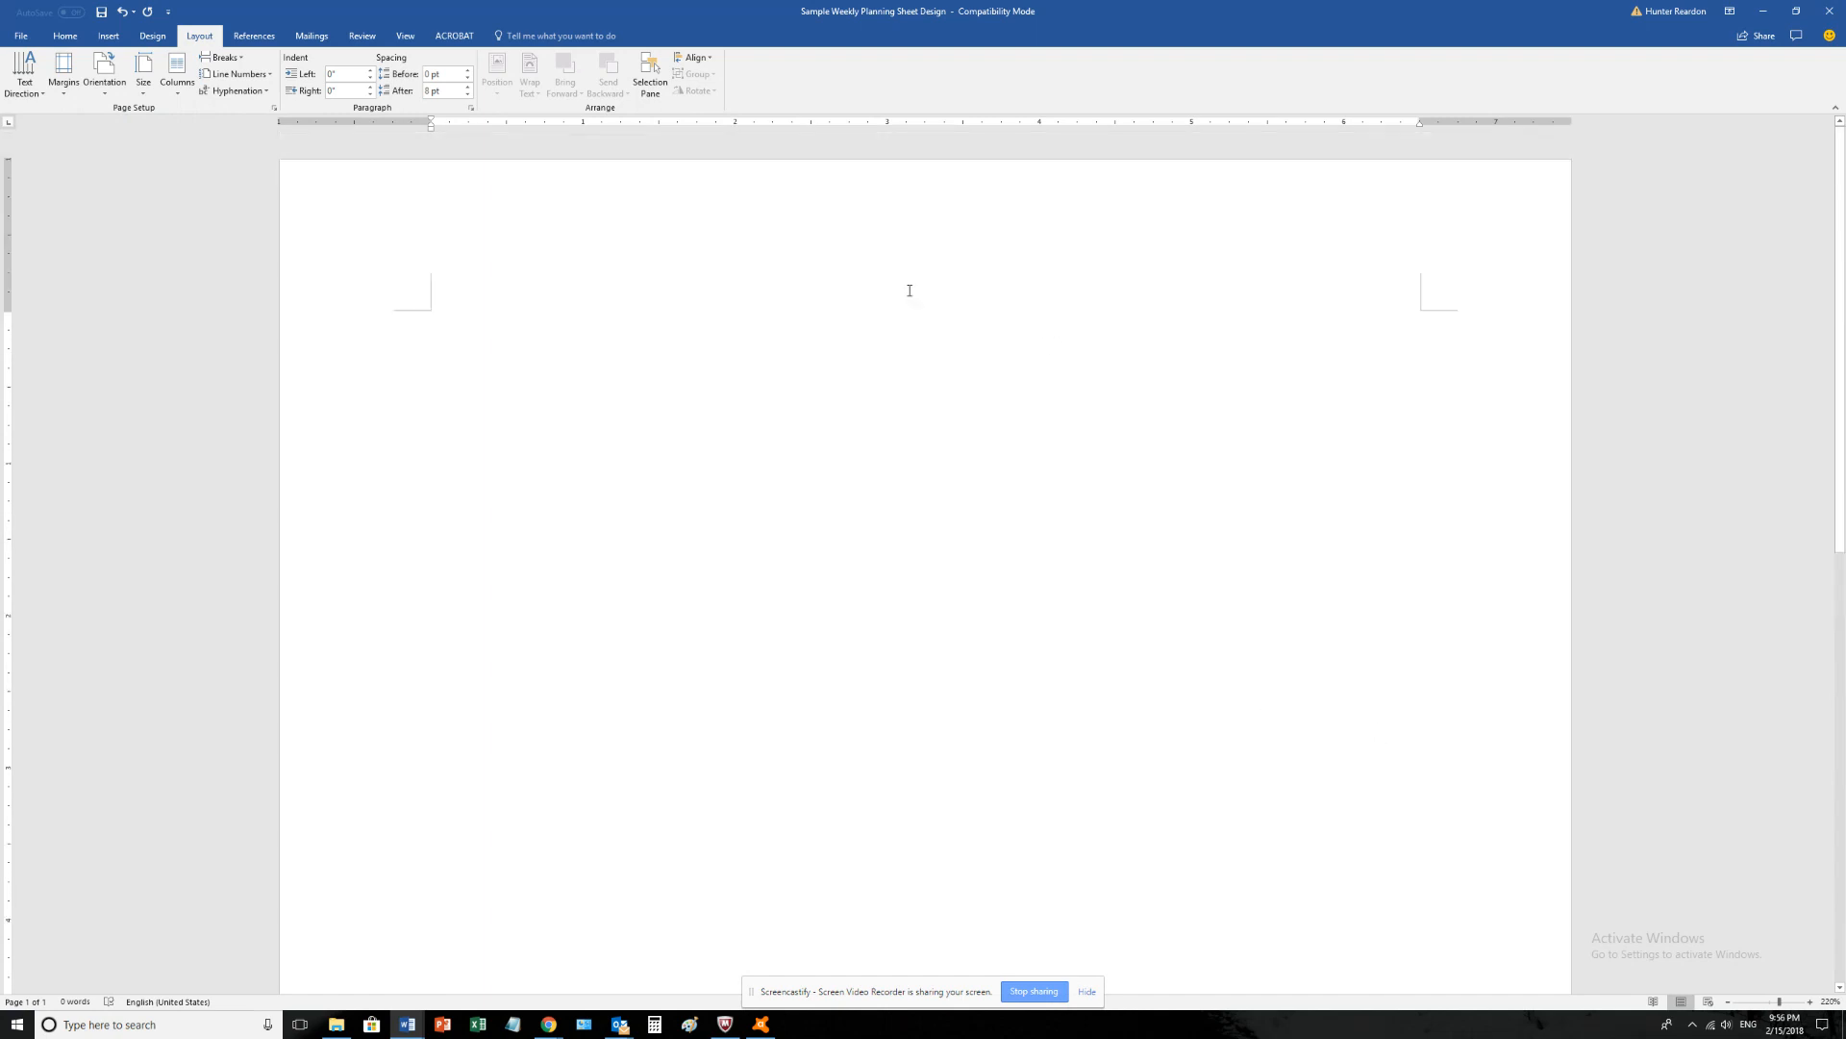
- Set the page margins to Narrow, 0.5 inch on every side
left_click(65, 35)
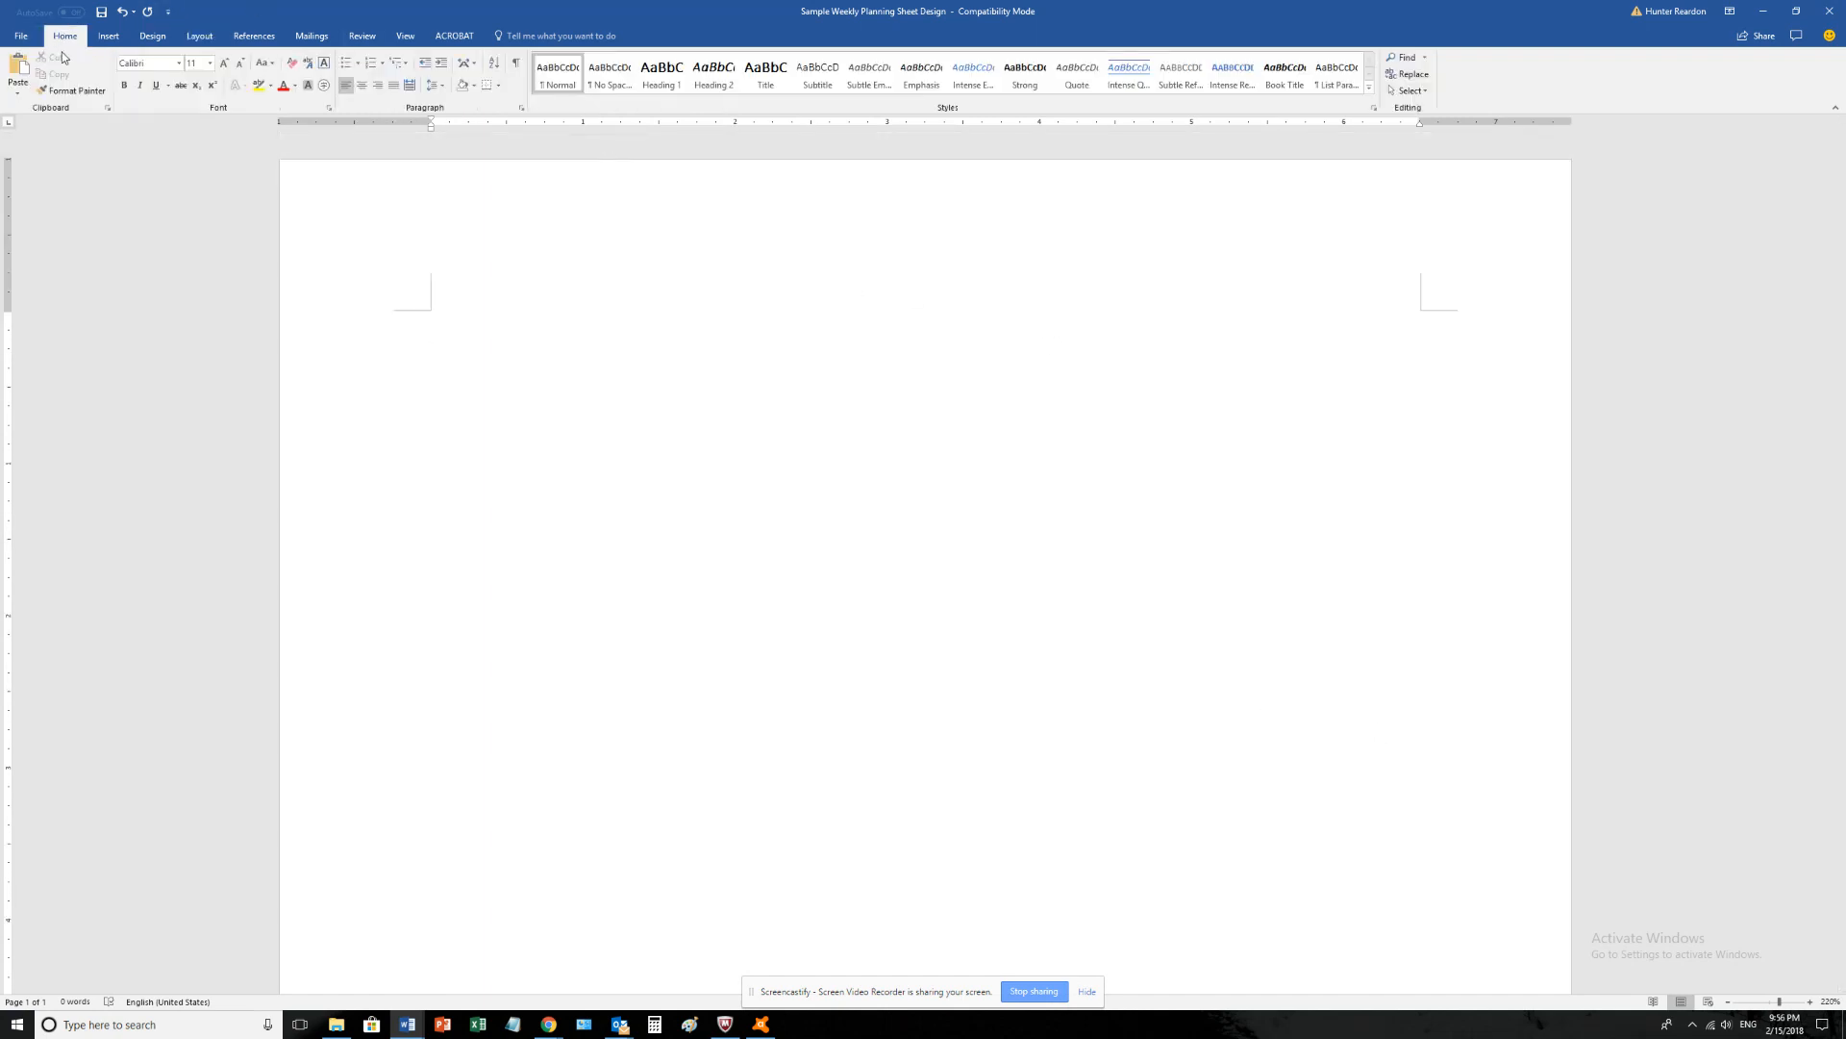
left_click(182, 37)
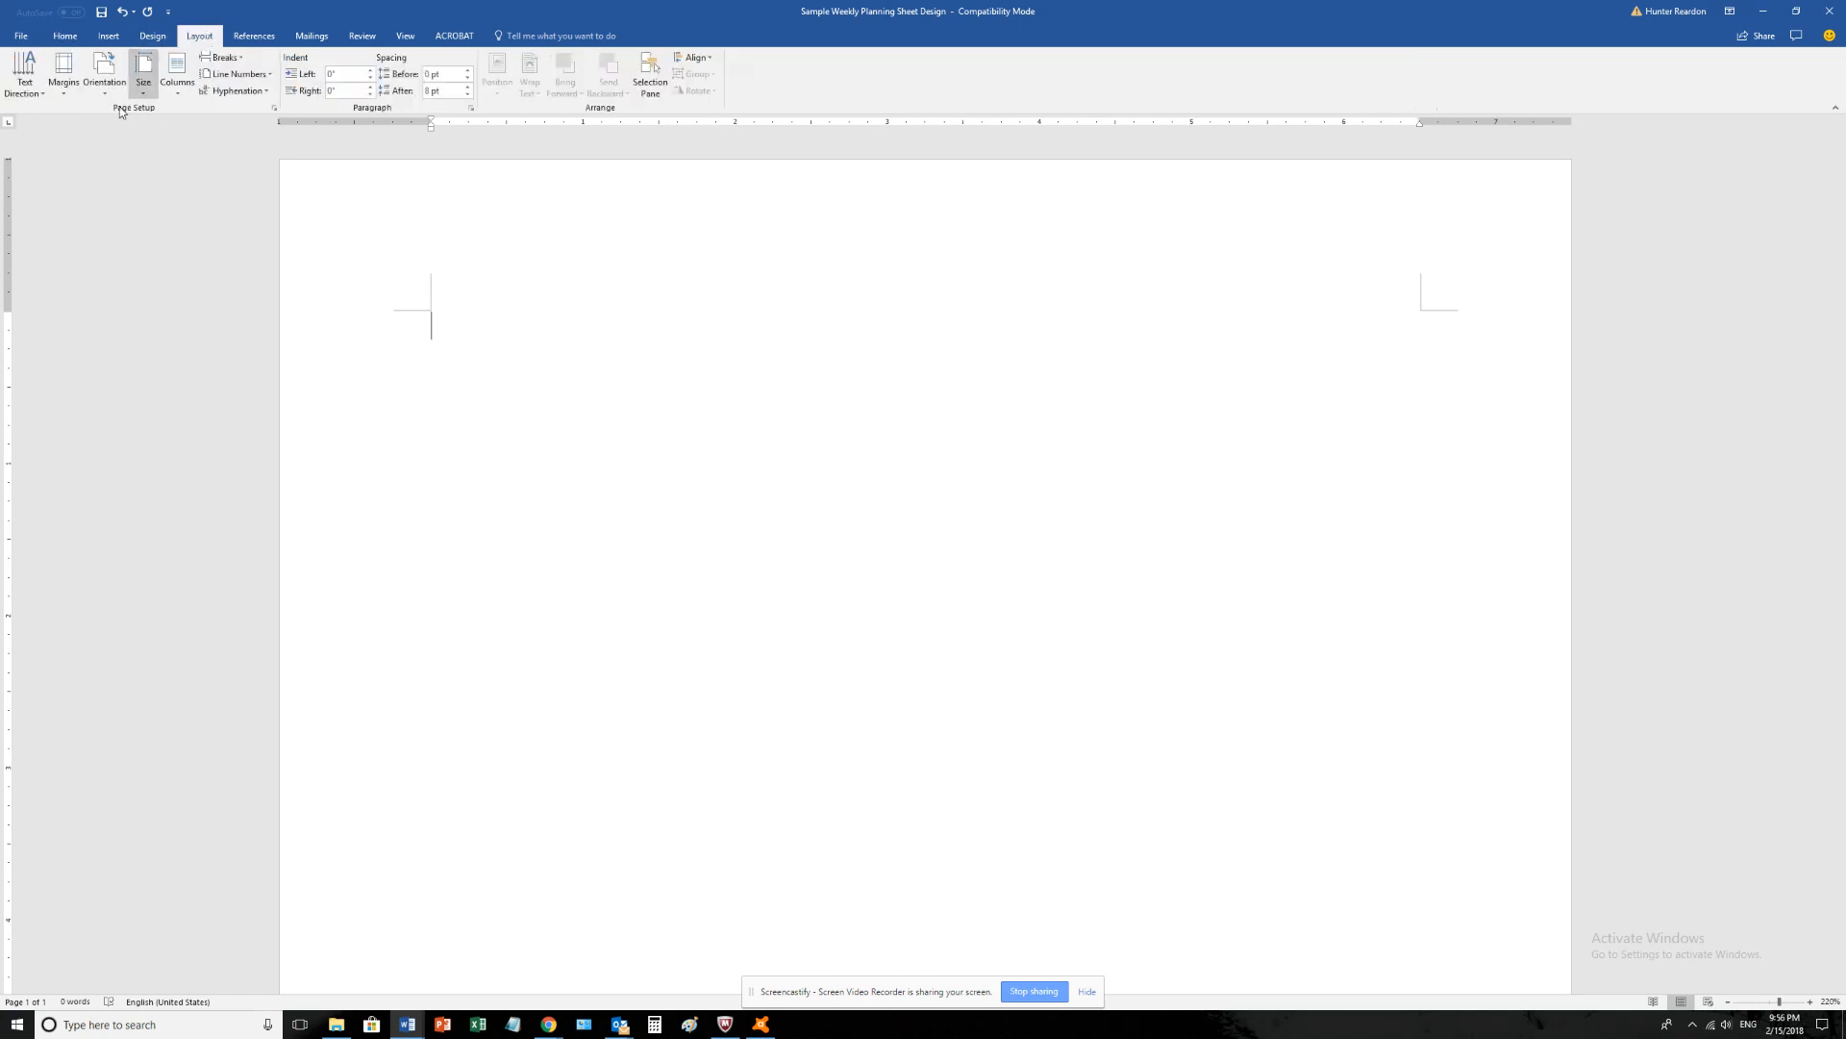
left_click(65, 91)
left_click(148, 228)
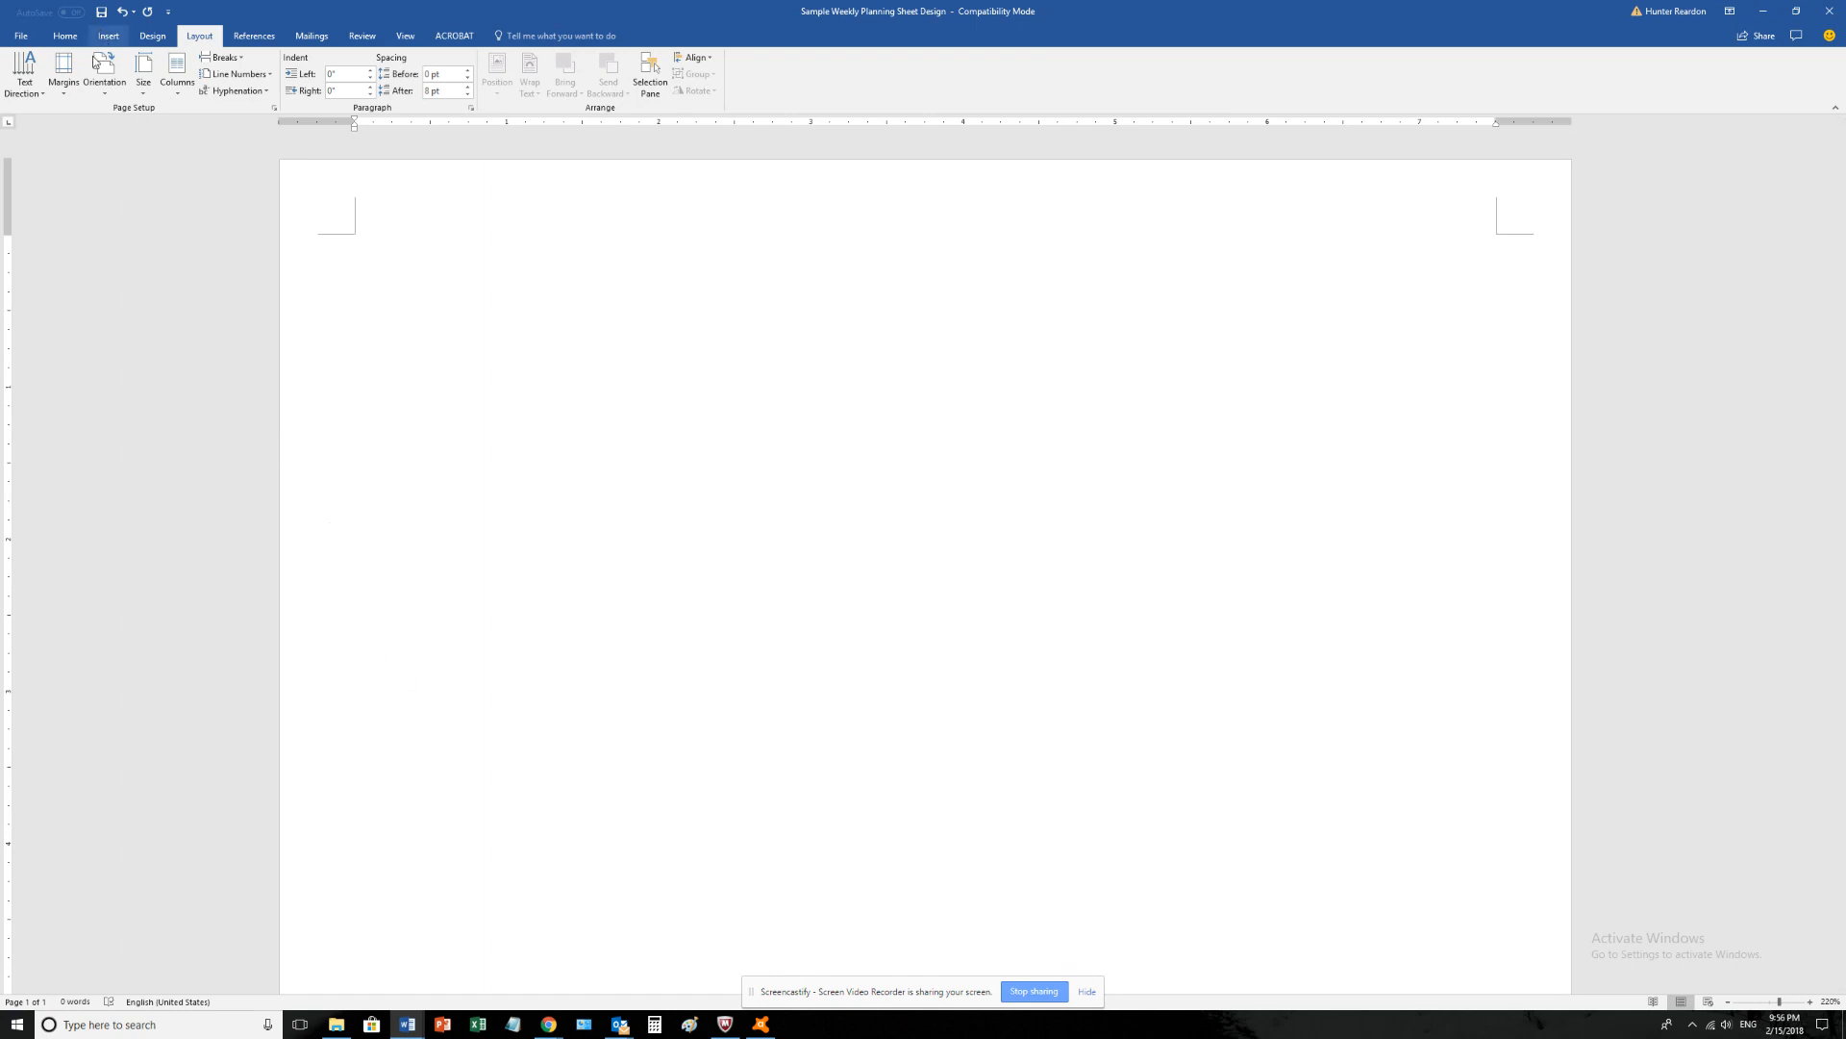
left_click(77, 92)
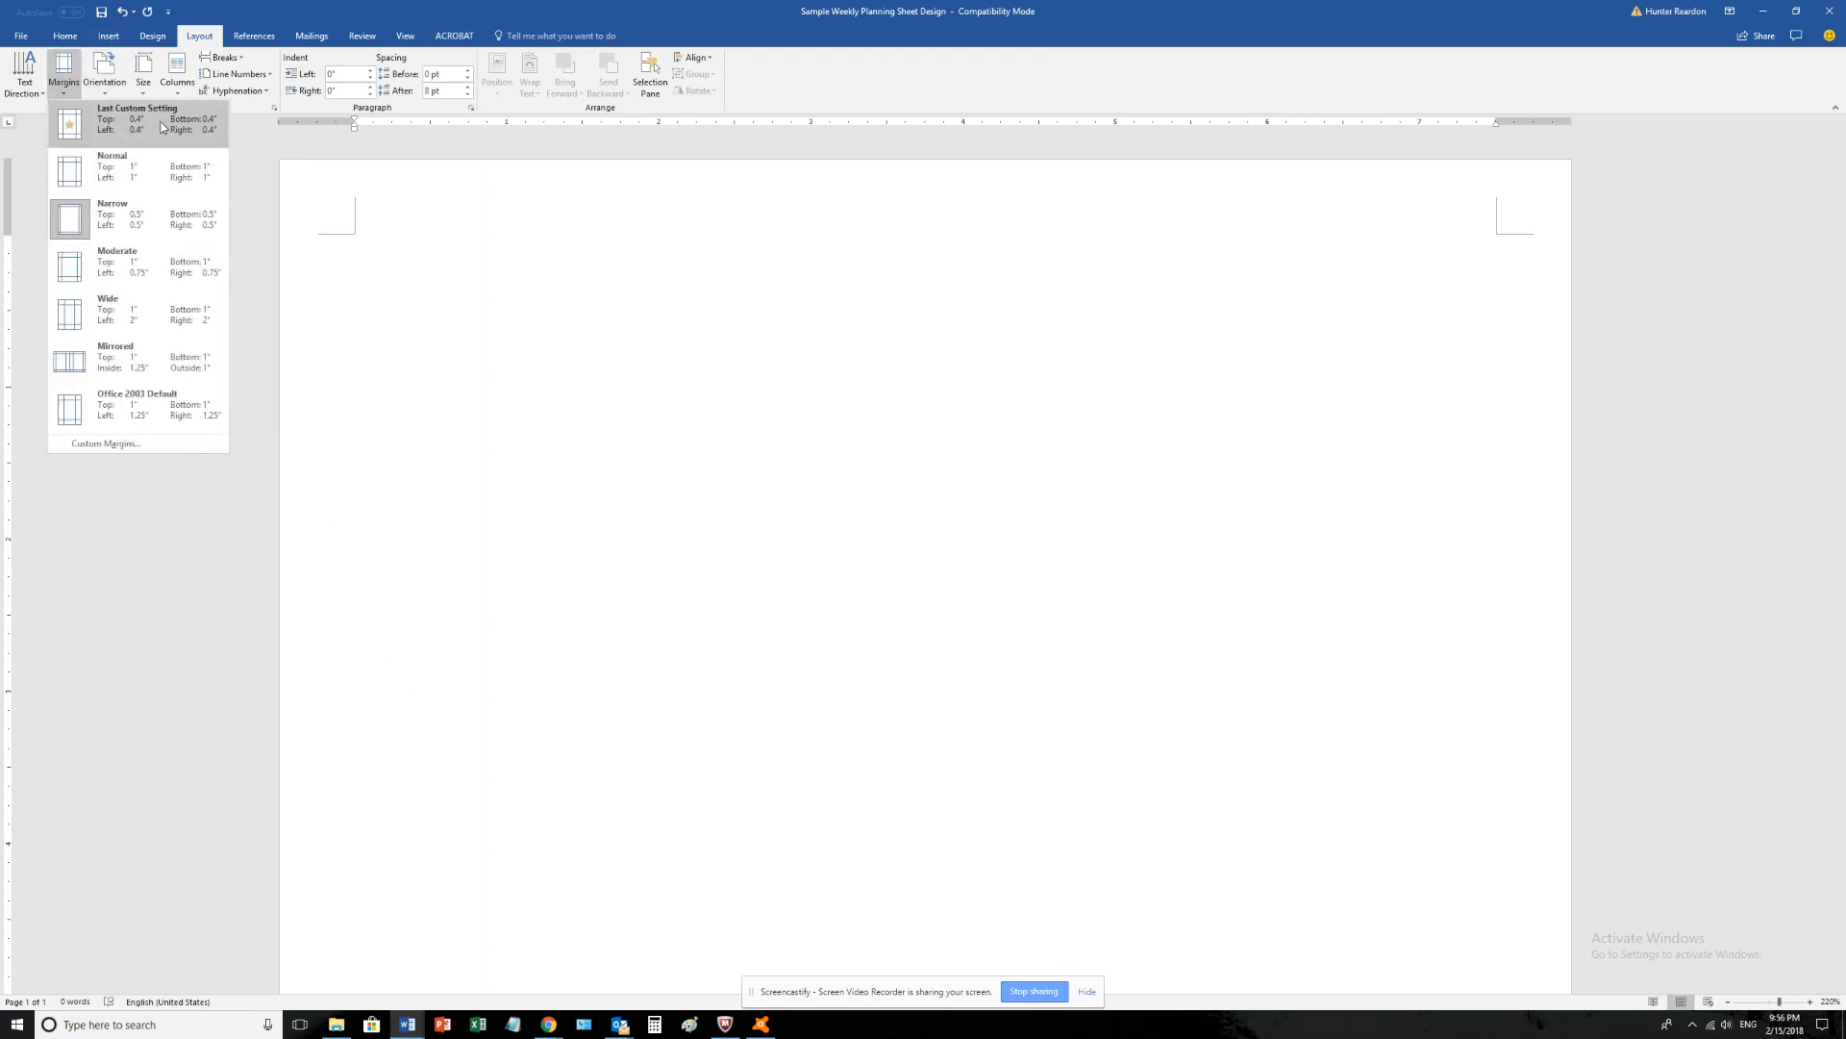
left_click(453, 256)
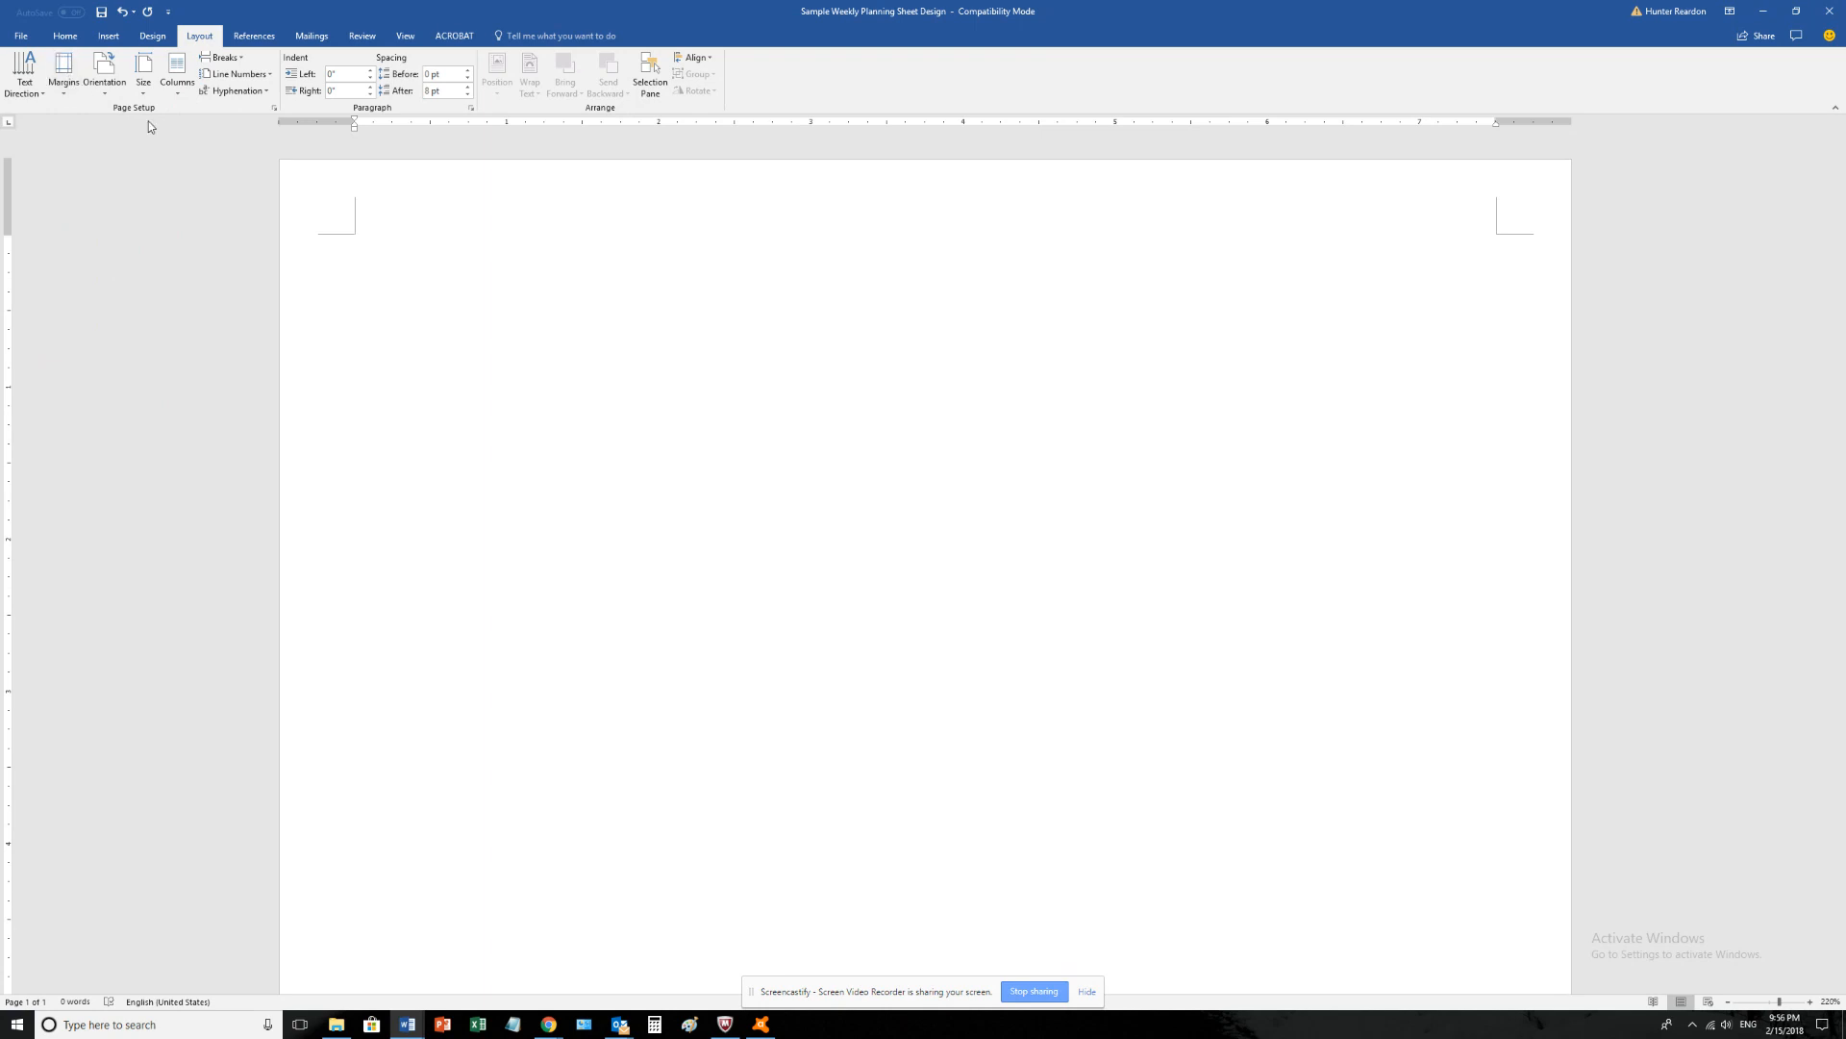
- Change the page orientation to landscape
scroll(596, 605, "down", 10)
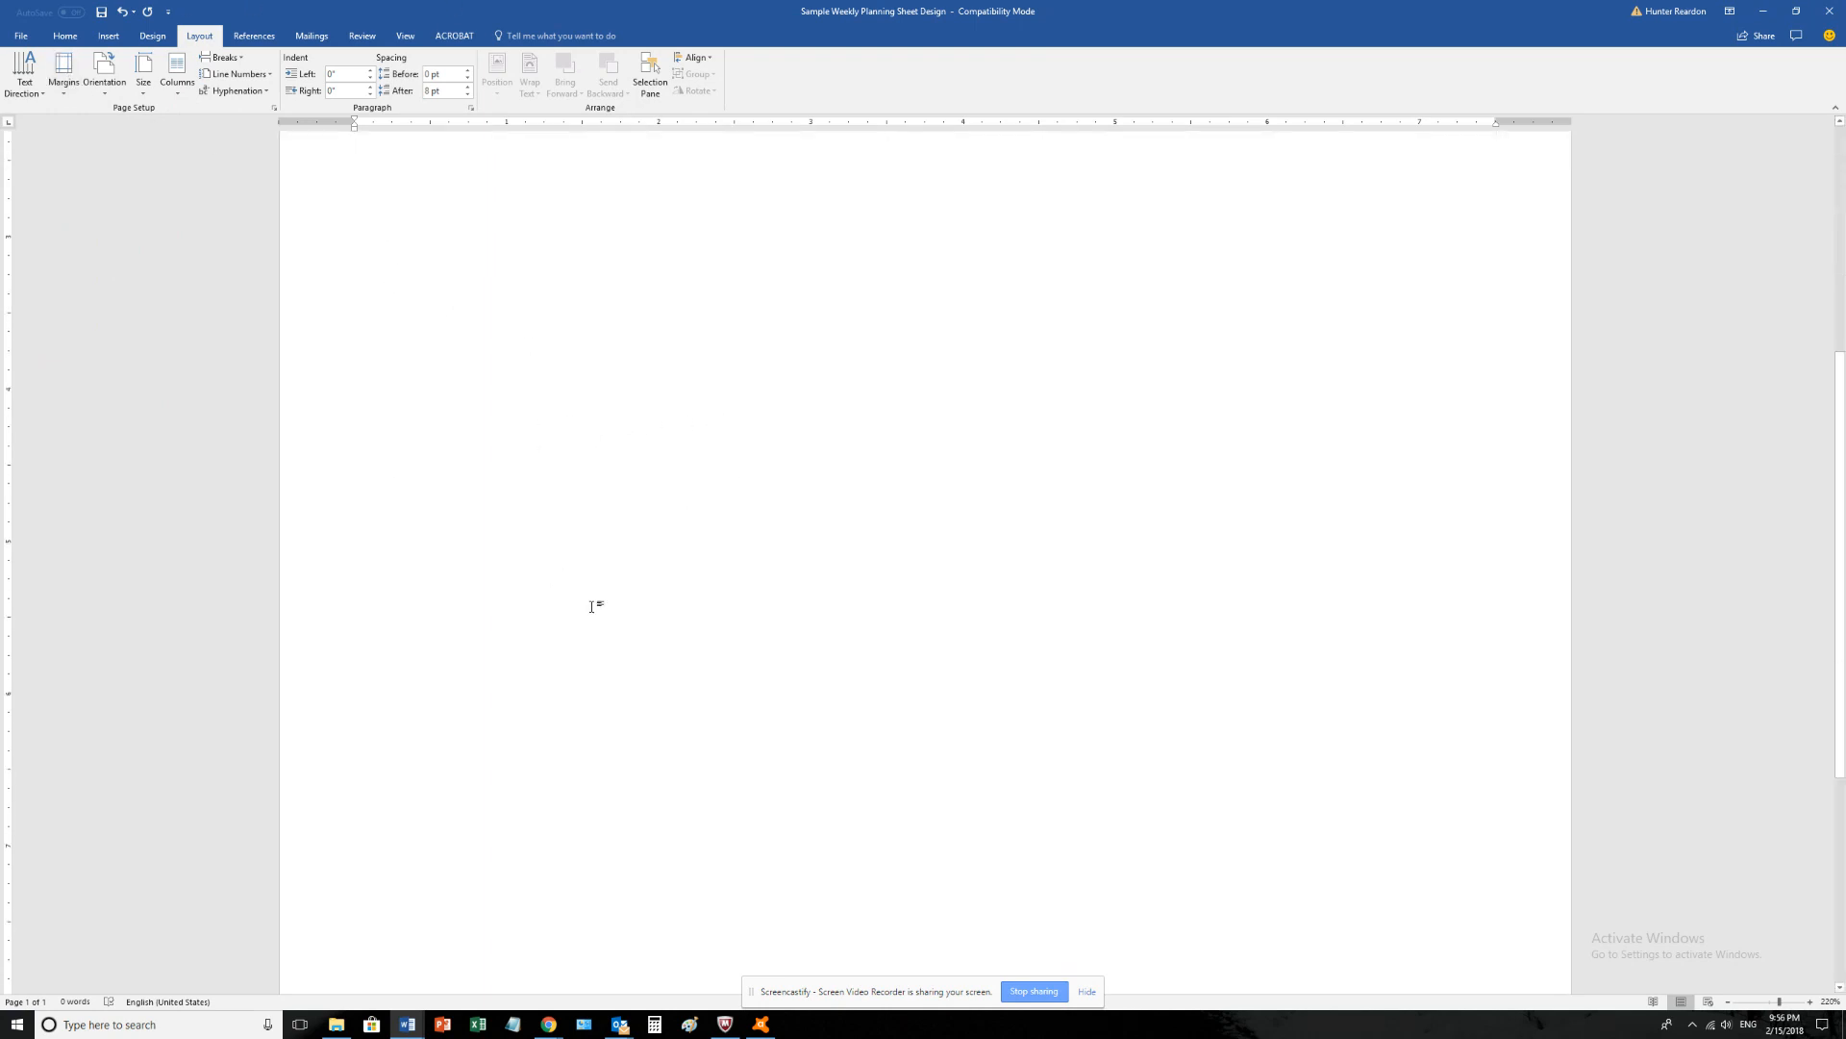
scroll(563, 546, "up", 10)
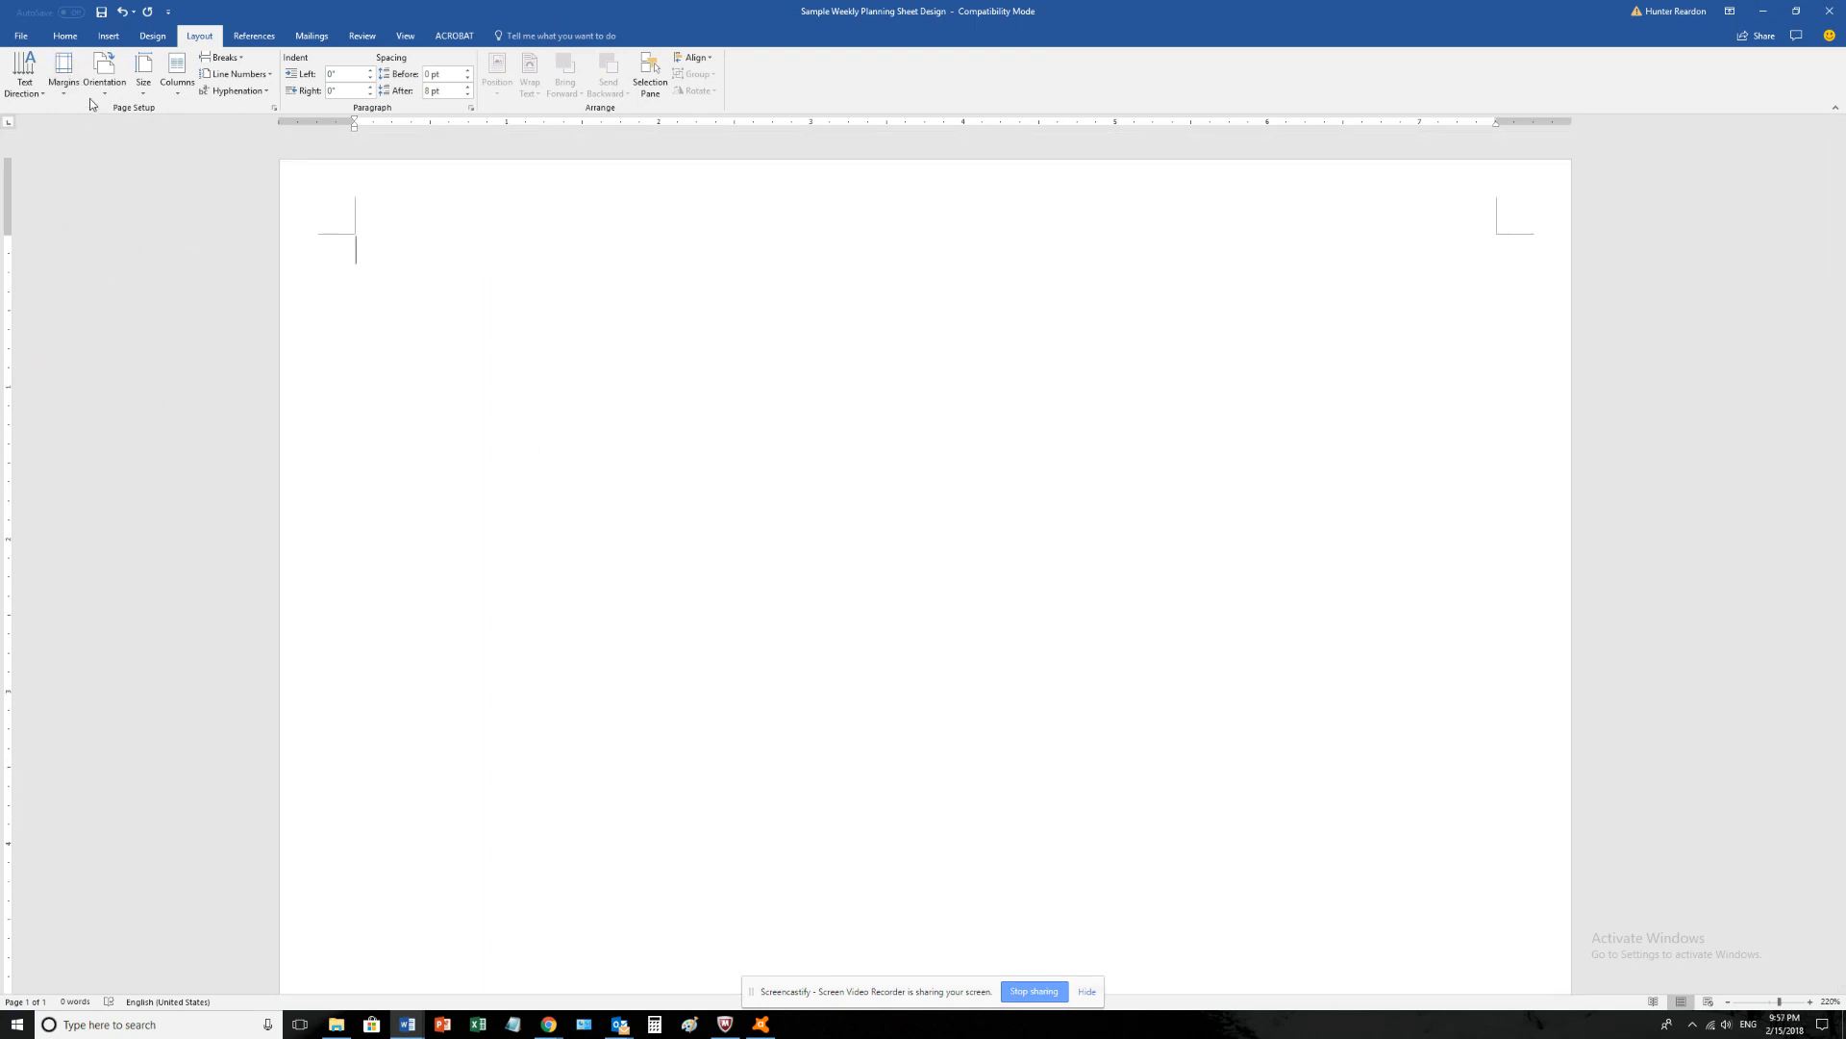
left_click(106, 79)
left_click(119, 152)
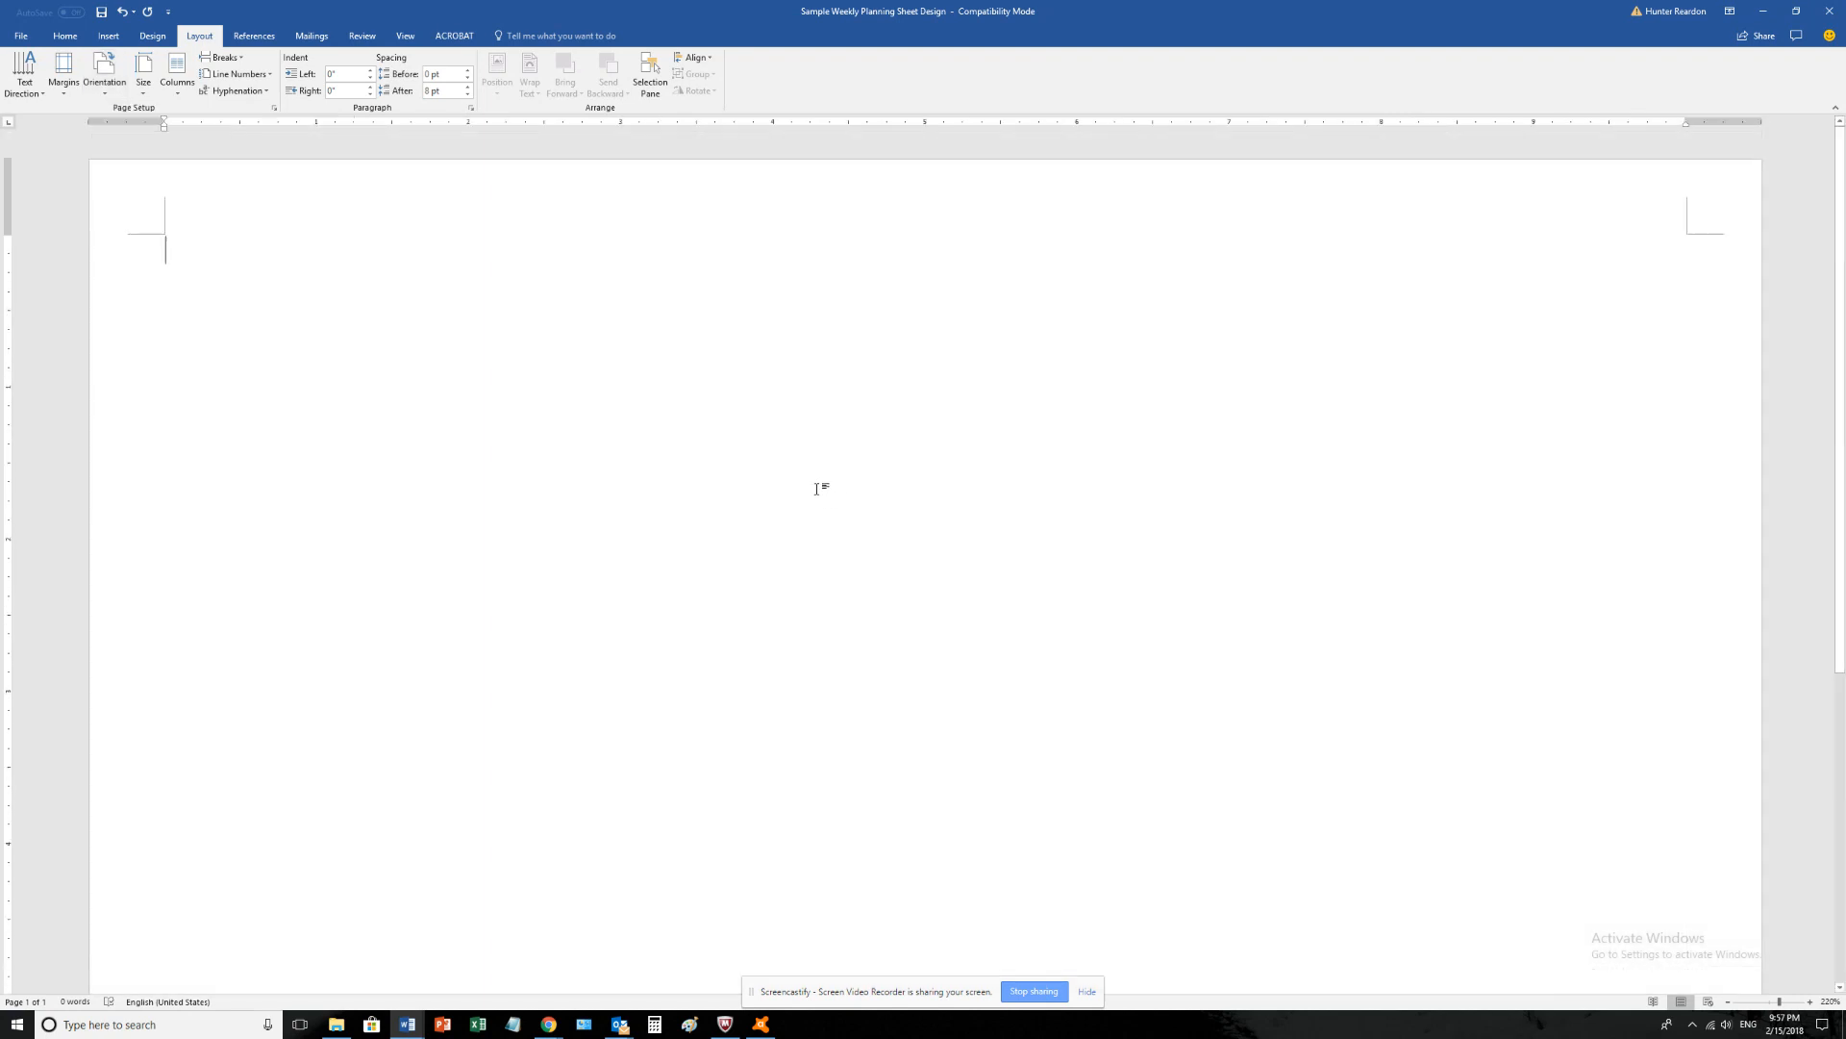
scroll(847, 471, "down", 7)
scroll(798, 548, "up", 7)
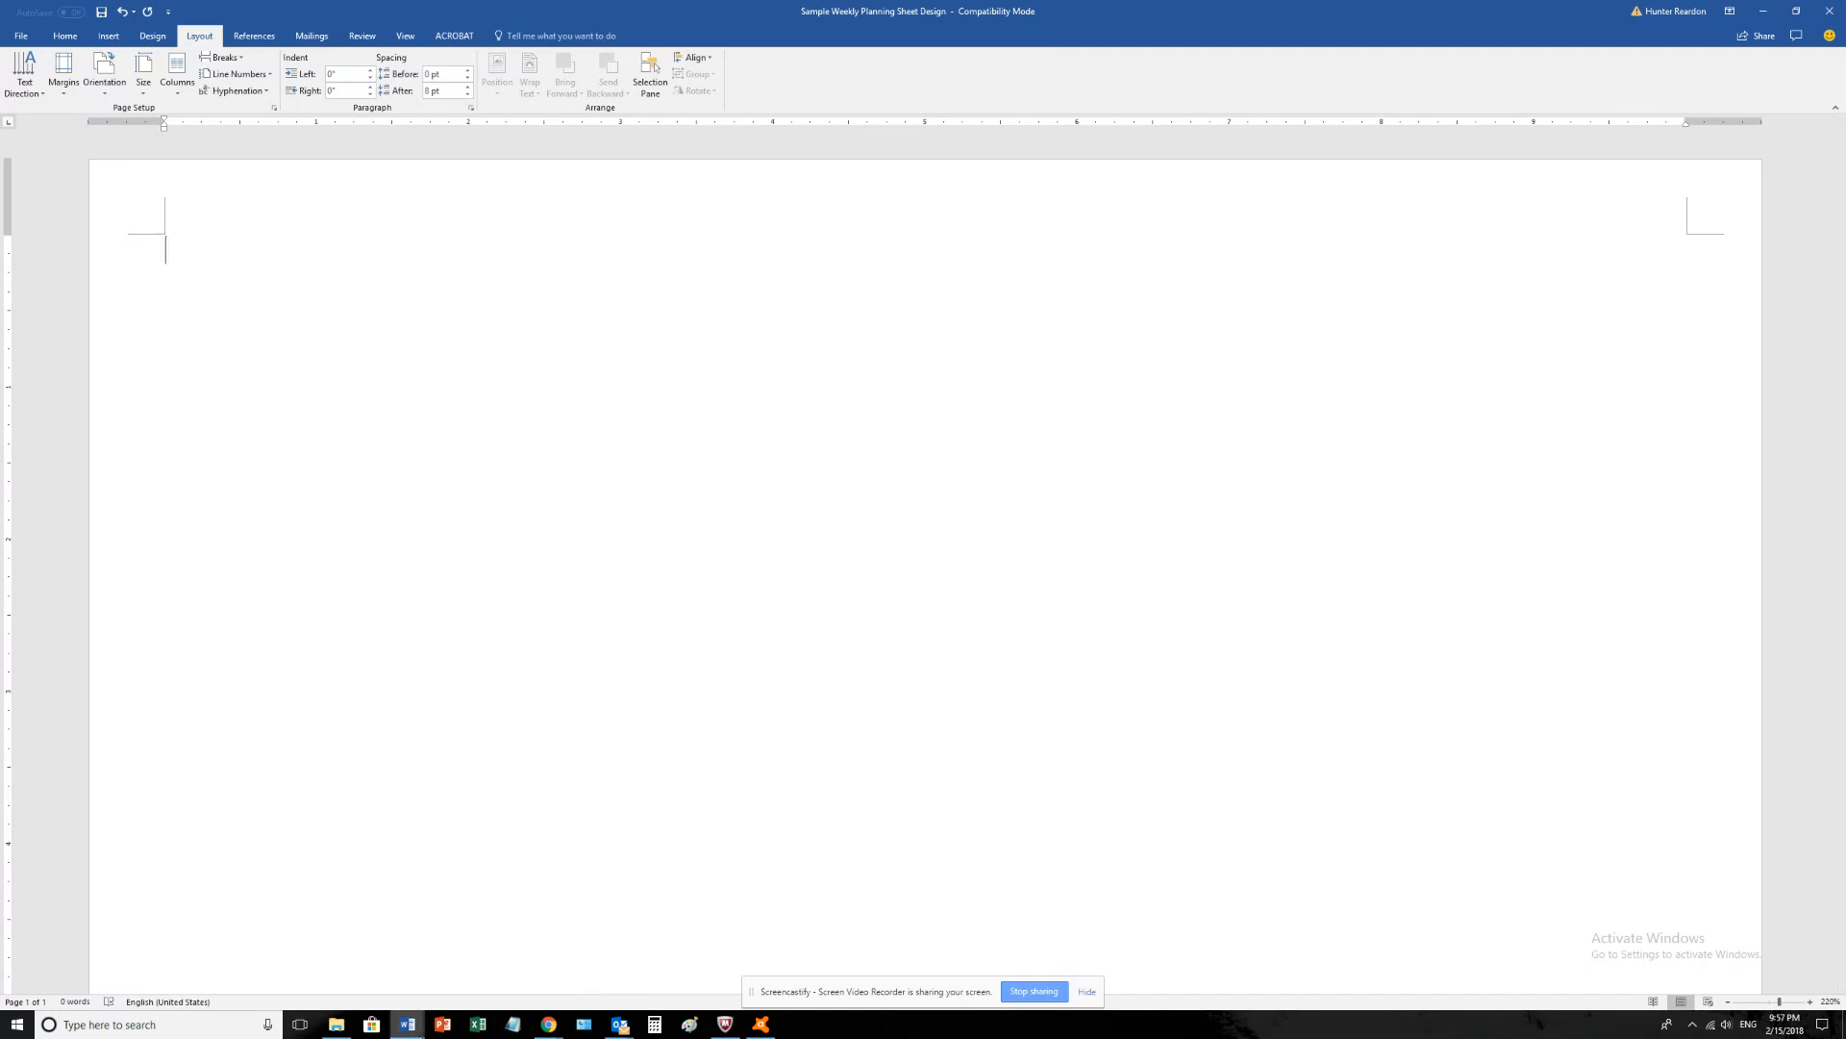
- Switch to the Weekly Planning Sheet document and examine its title, Dates field, weekday headings and the small cells under each day
mouse_move(412, 1014)
left_click(406, 1033)
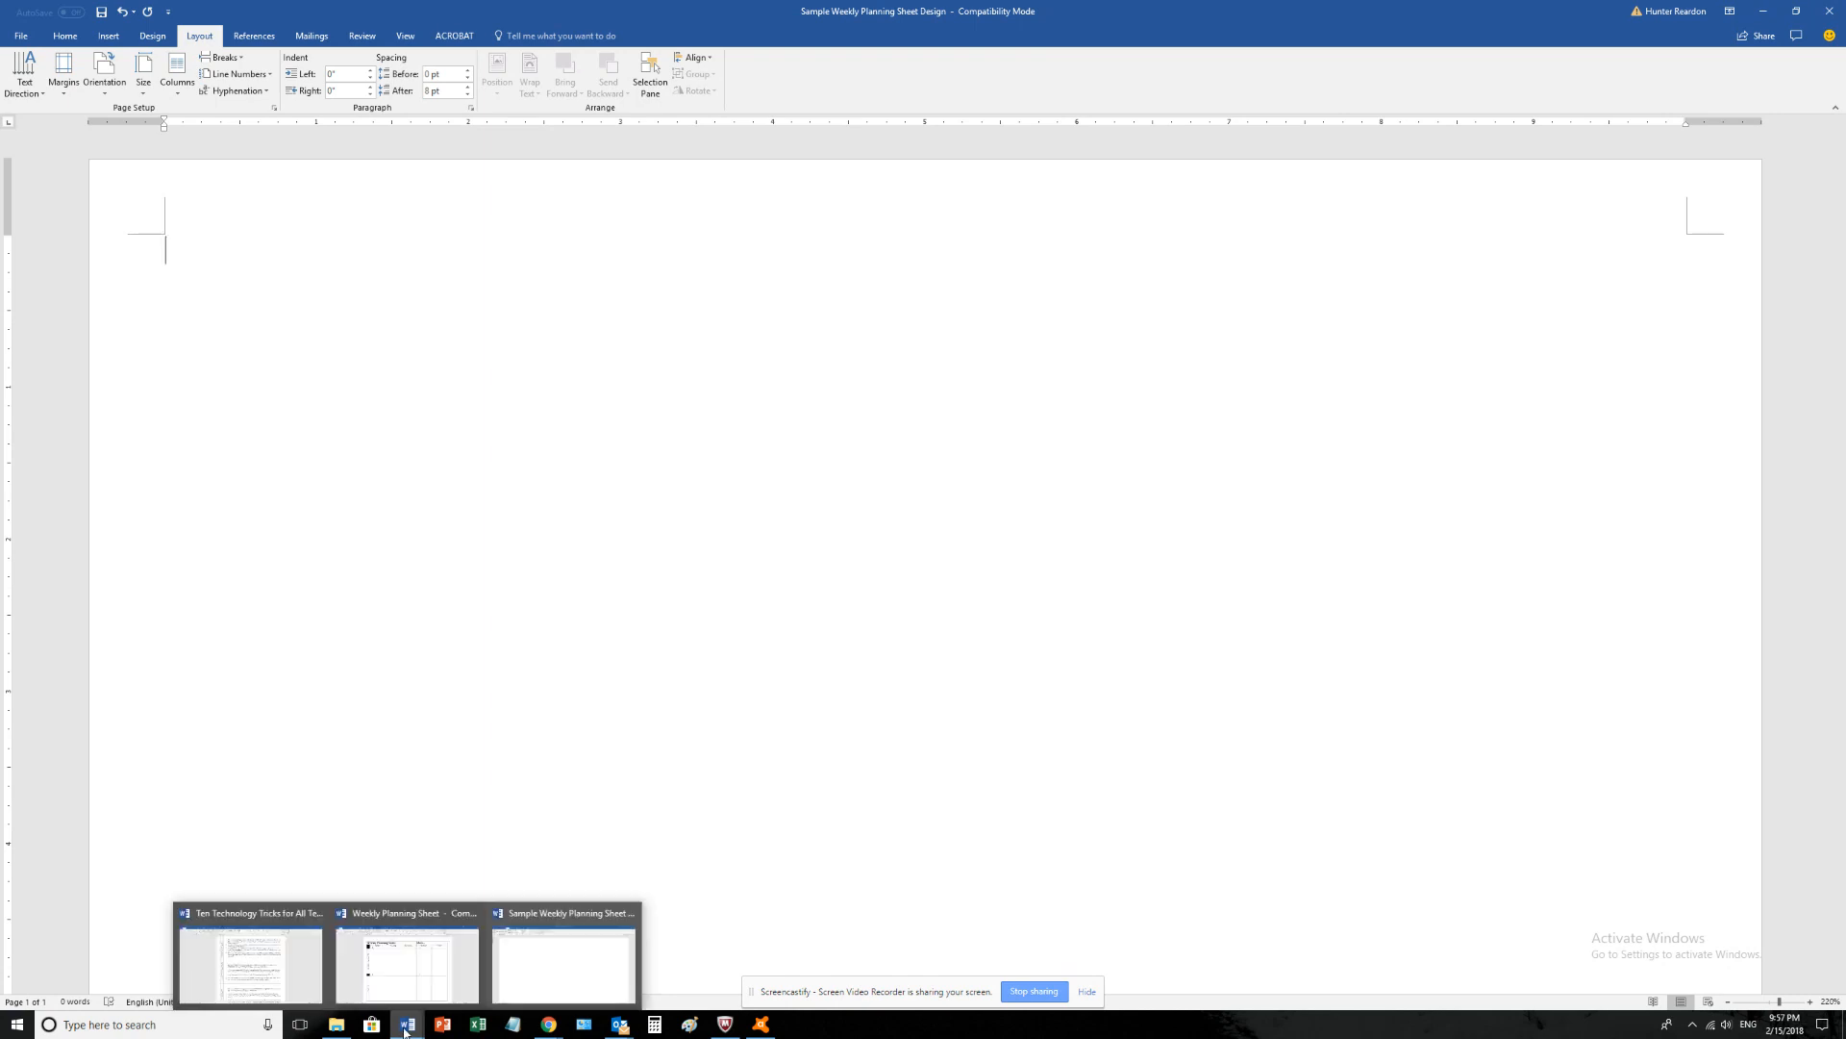
left_click(395, 981)
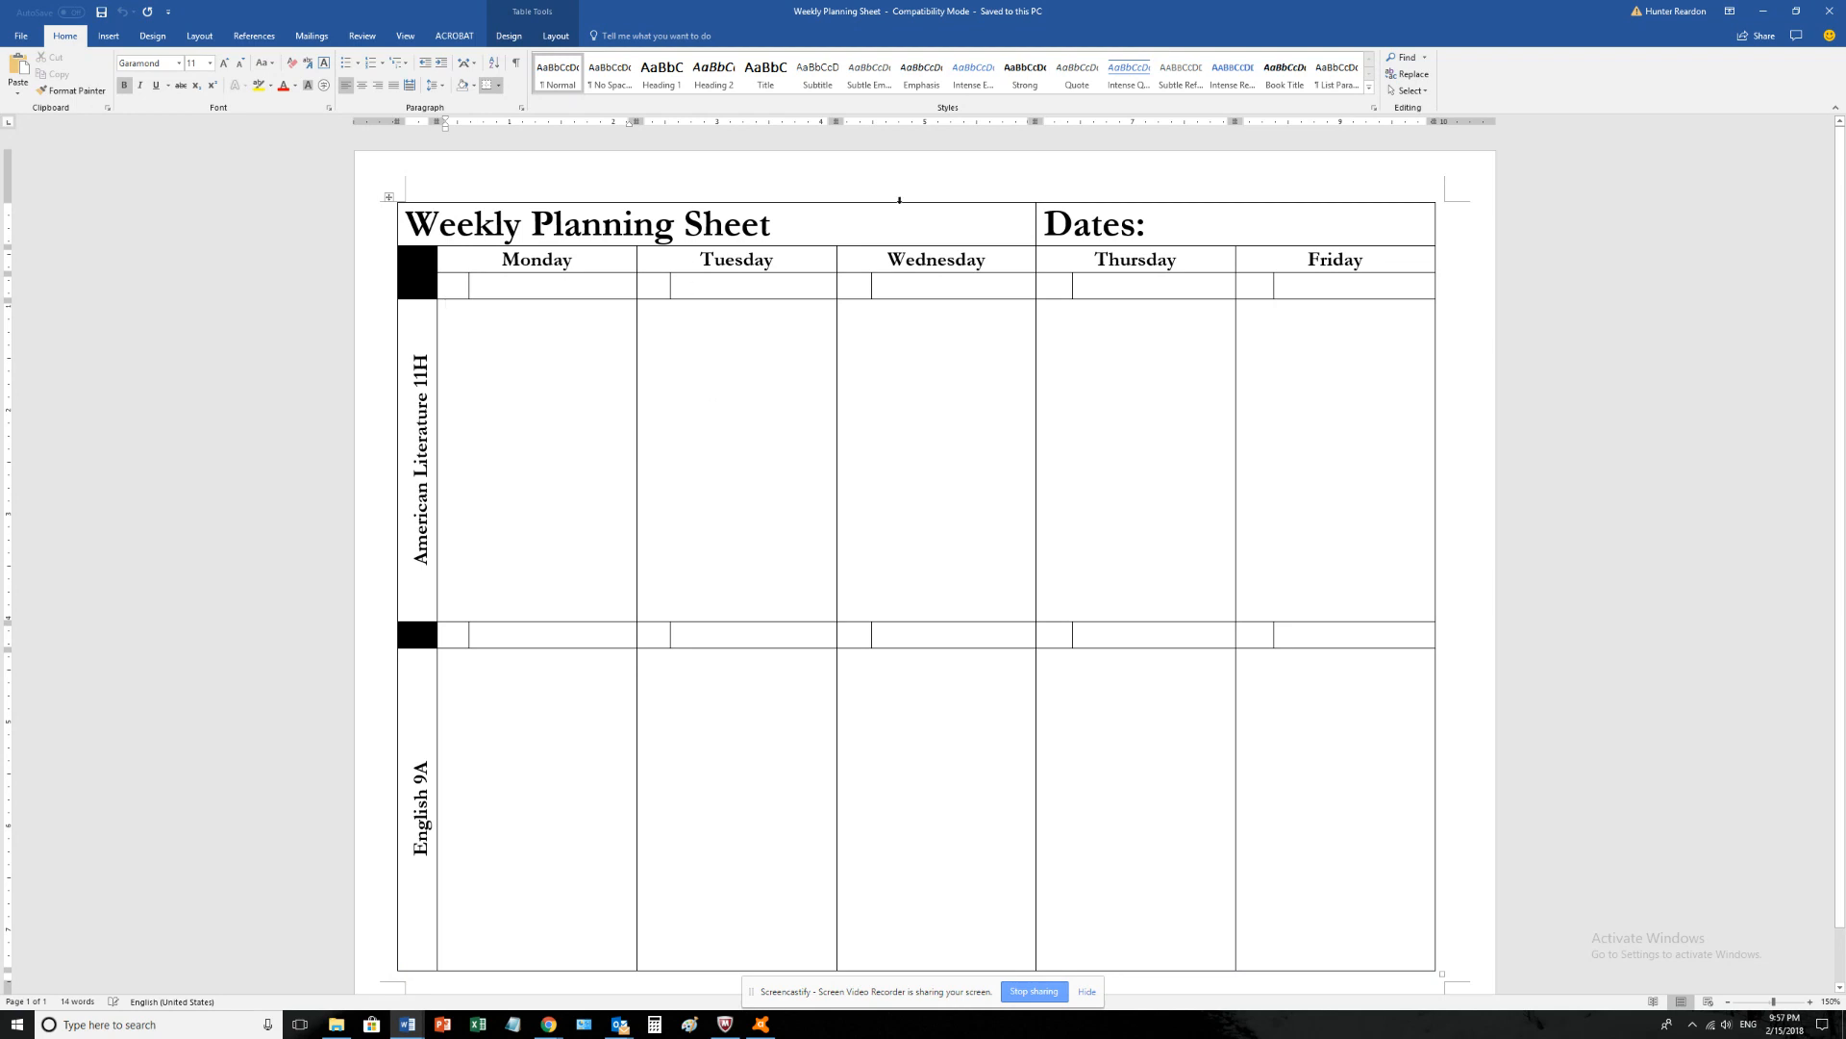
left_click(1191, 222)
left_click(453, 282)
left_click(546, 283)
left_click(655, 288)
left_click(1051, 278)
left_click(923, 280)
scroll(991, 458, "down", 1)
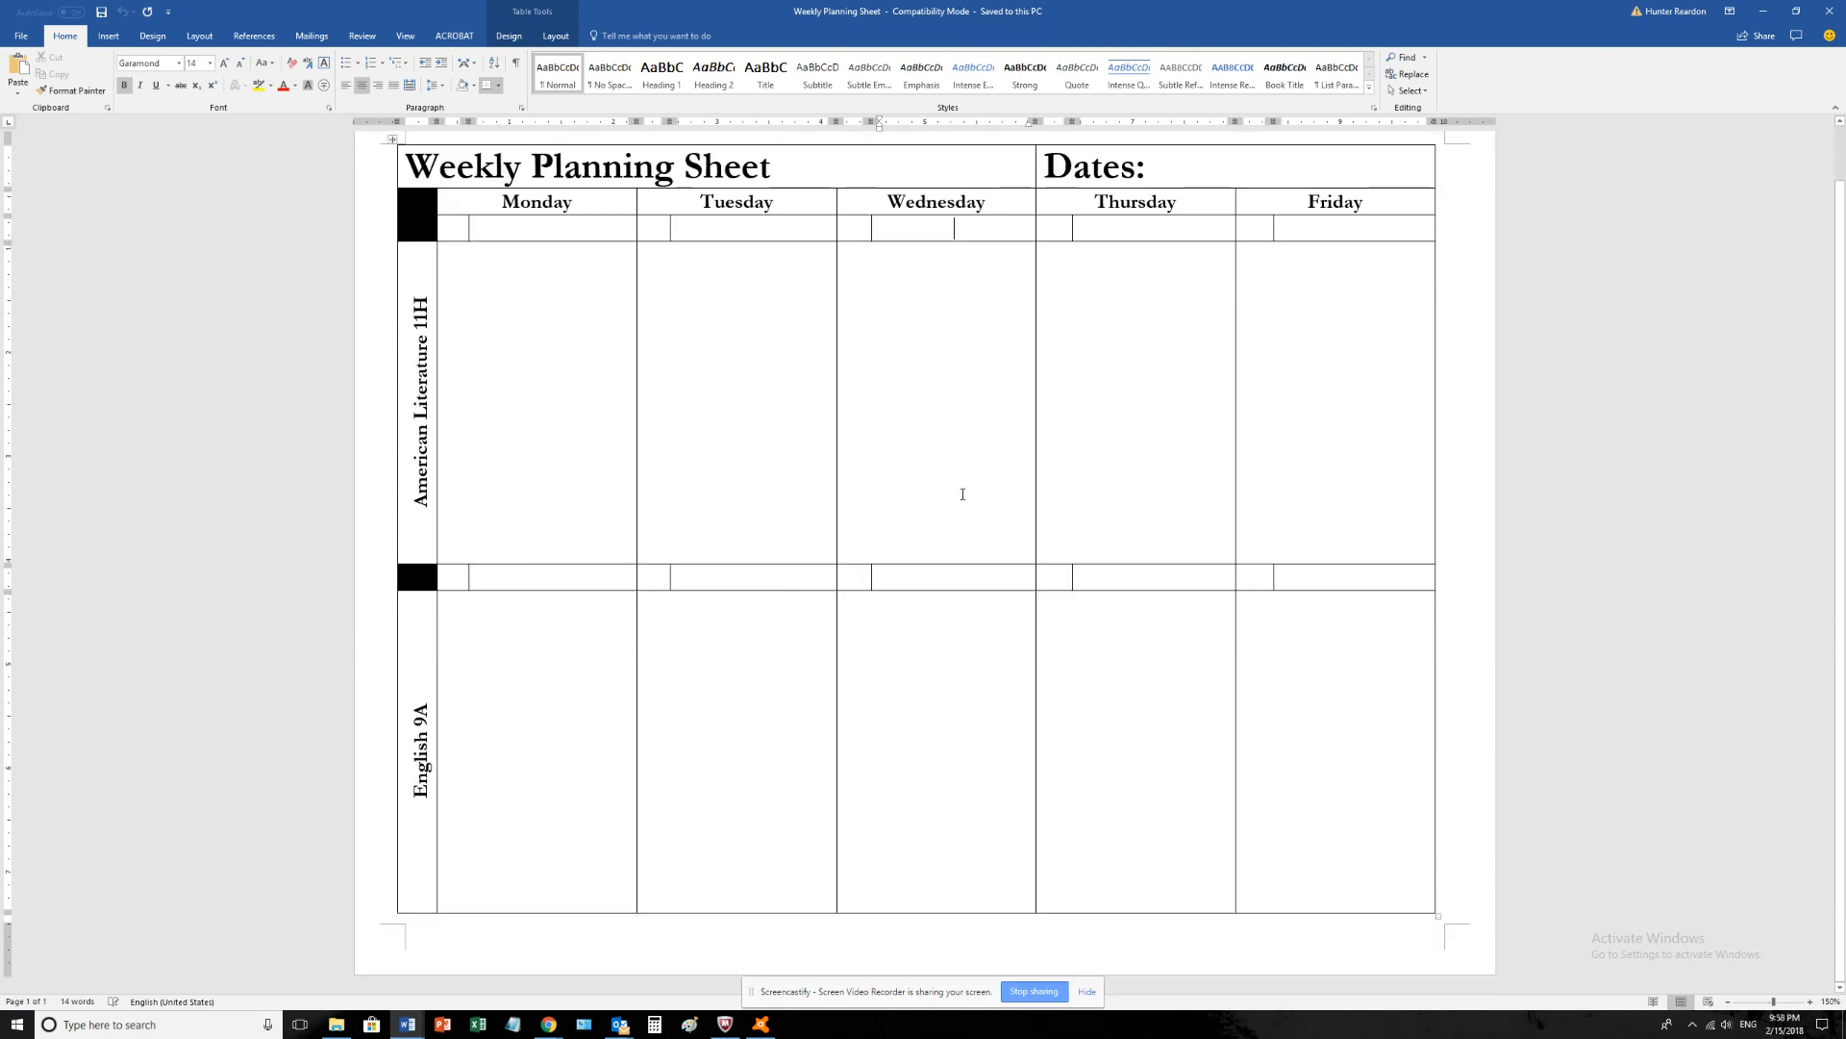
scroll(1140, 536, "up", 1)
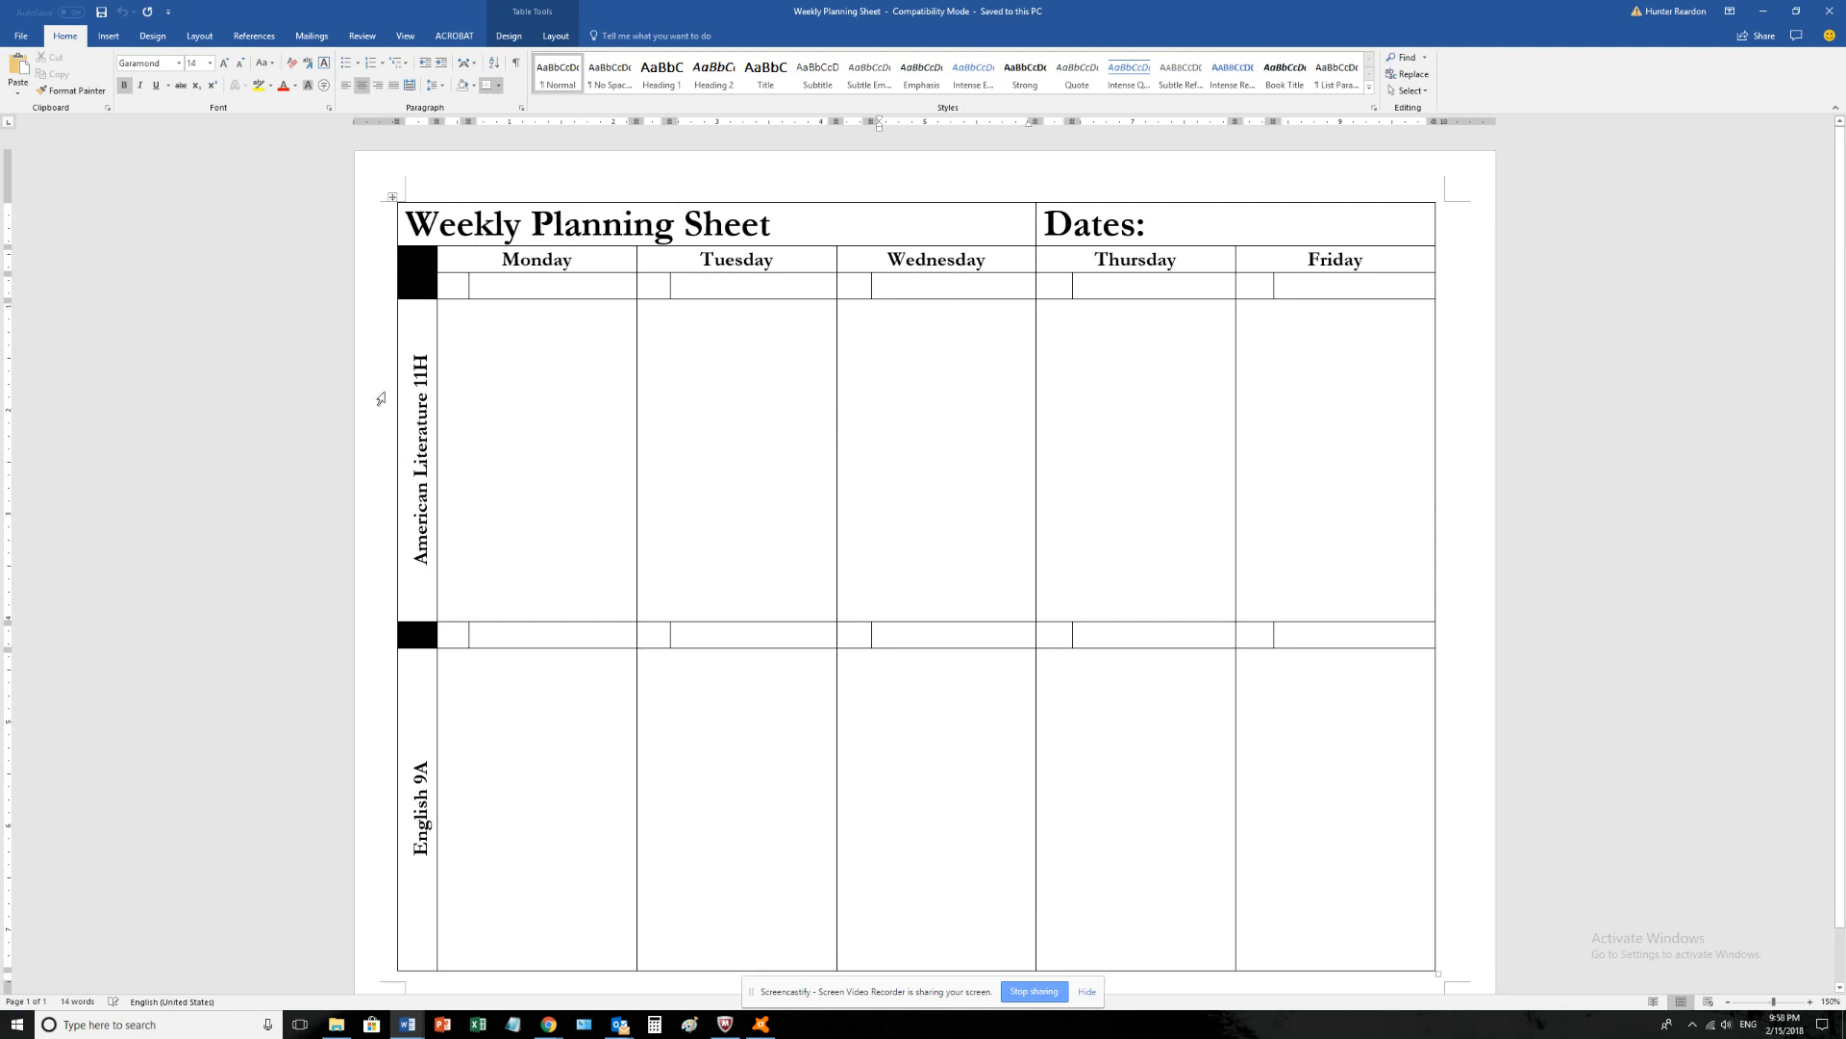
- Examine the large planning cells in the American Literature 11H and English 9A rows
left_click(944, 350)
left_click(1312, 392)
scroll(1018, 423, "down", 1)
scroll(952, 483, "up", 1)
scroll(614, 430, "down", 1)
scroll(617, 447, "up", 1)
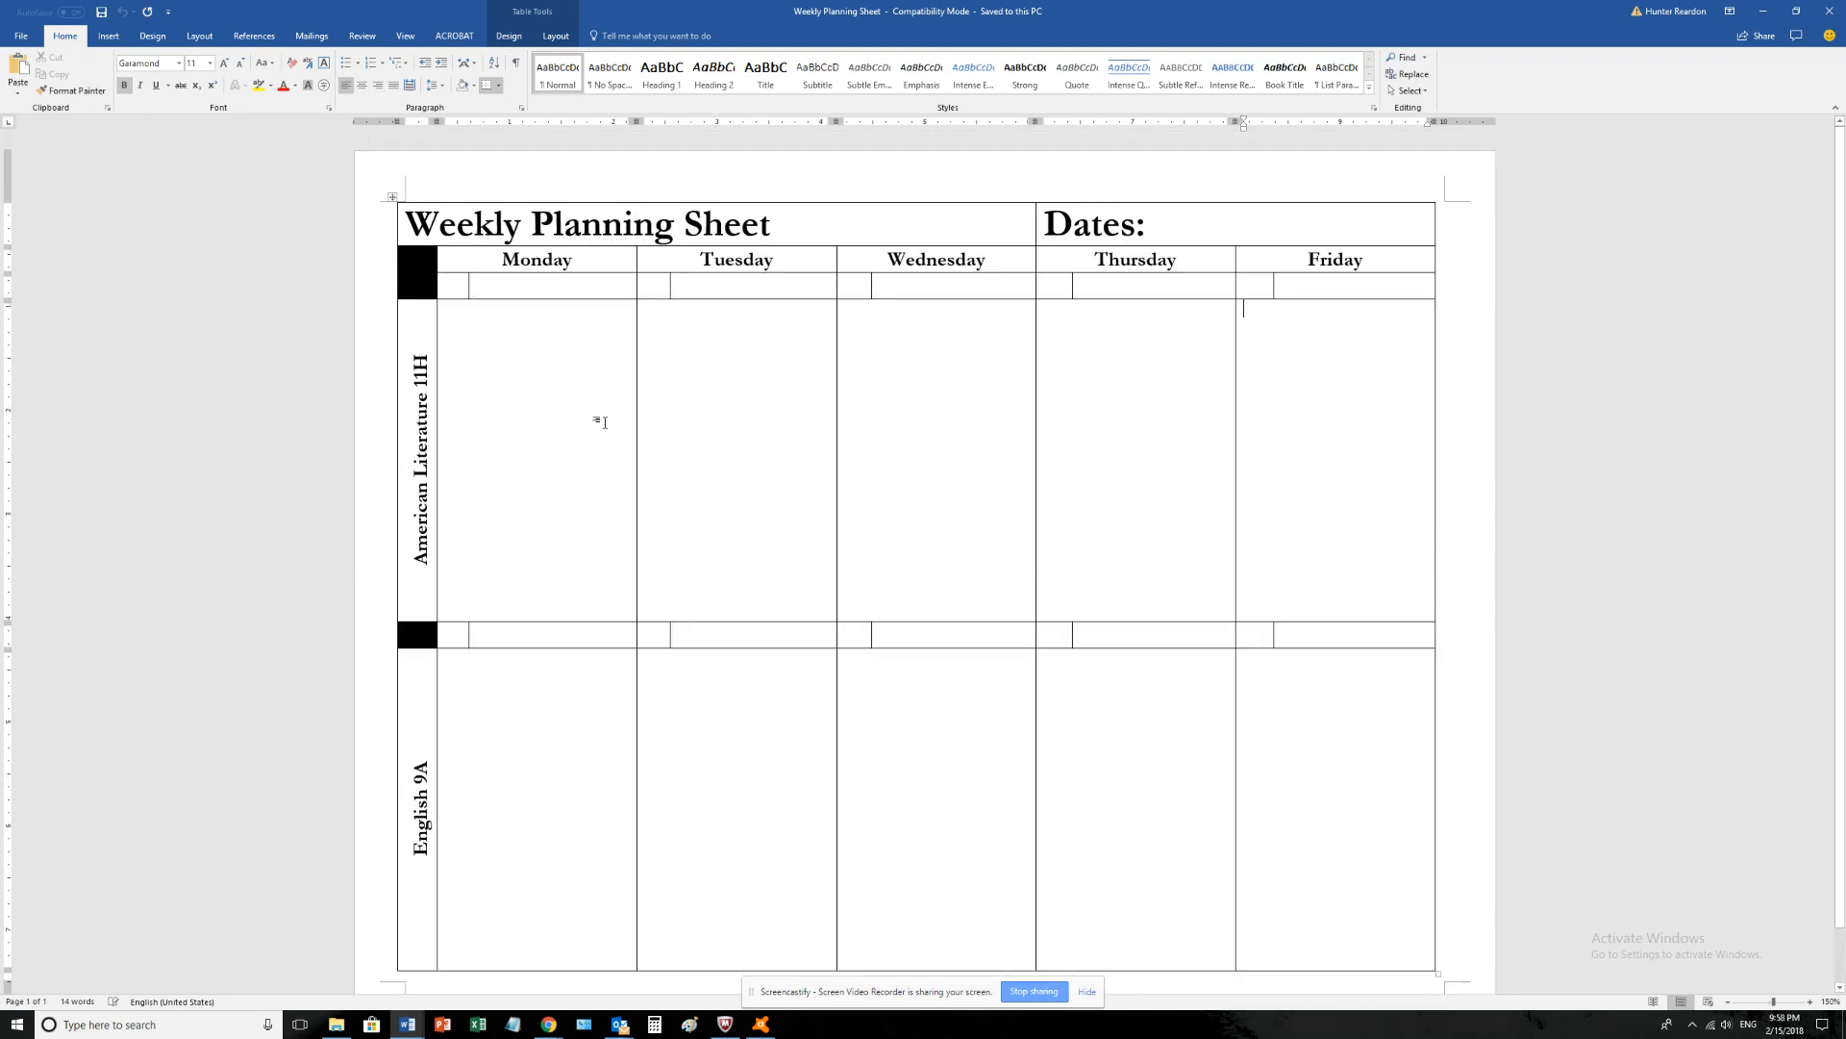
scroll(581, 472, "down", 1)
scroll(575, 484, "up", 1)
scroll(575, 485, "down", 1)
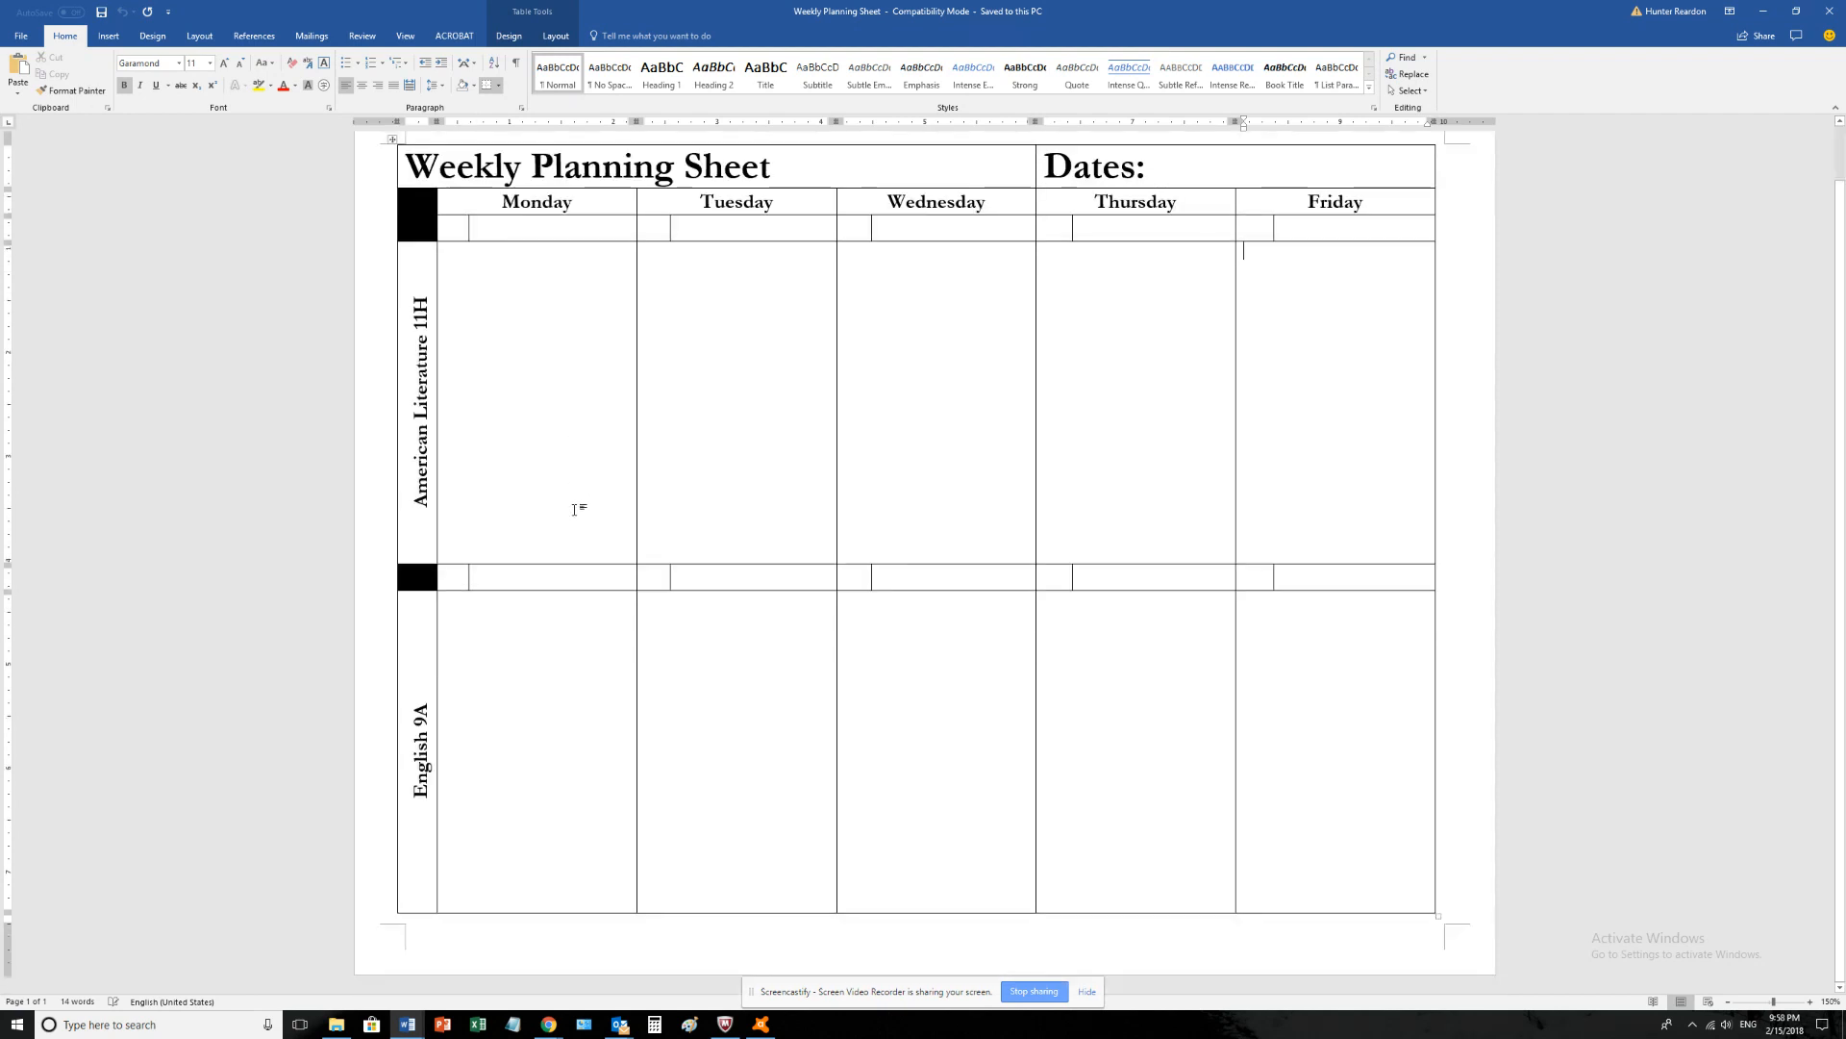
scroll(576, 500, "up", 1)
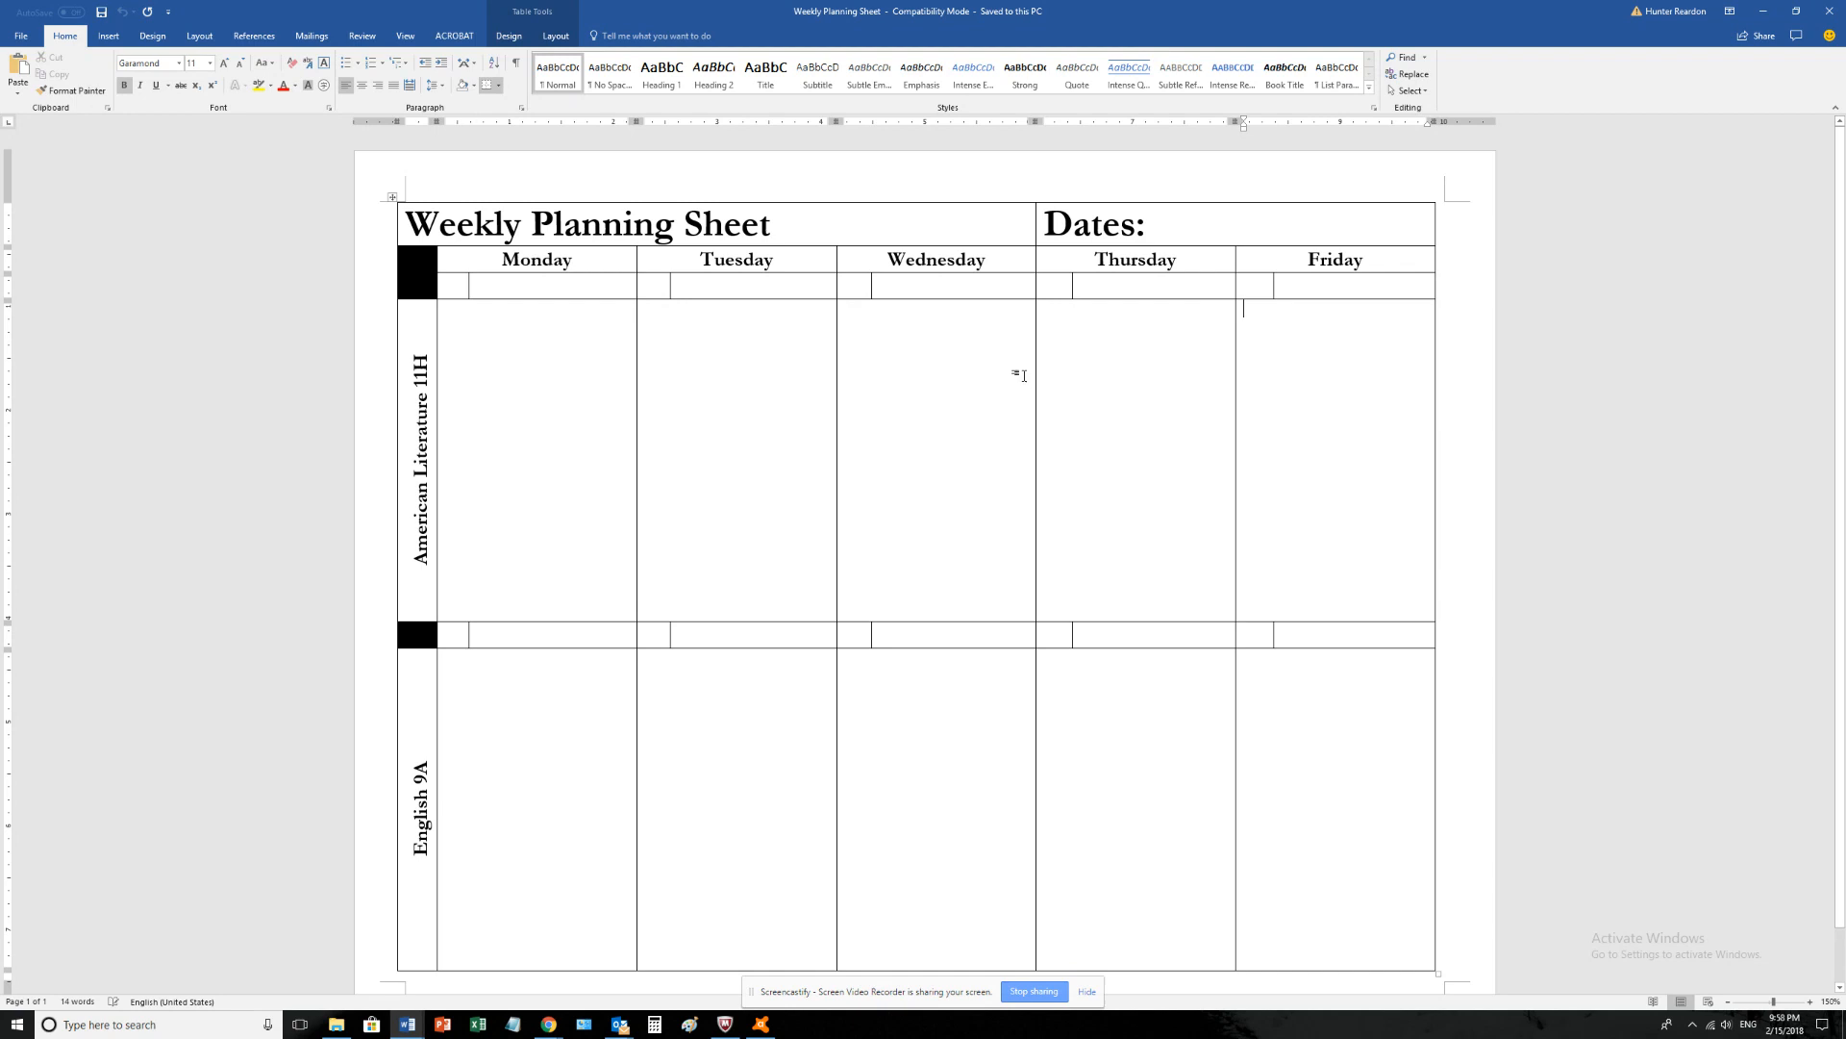
- Return to the blank Sample Weekly Planning Sheet Design document and set the font to Garamond
left_click(1775, 13)
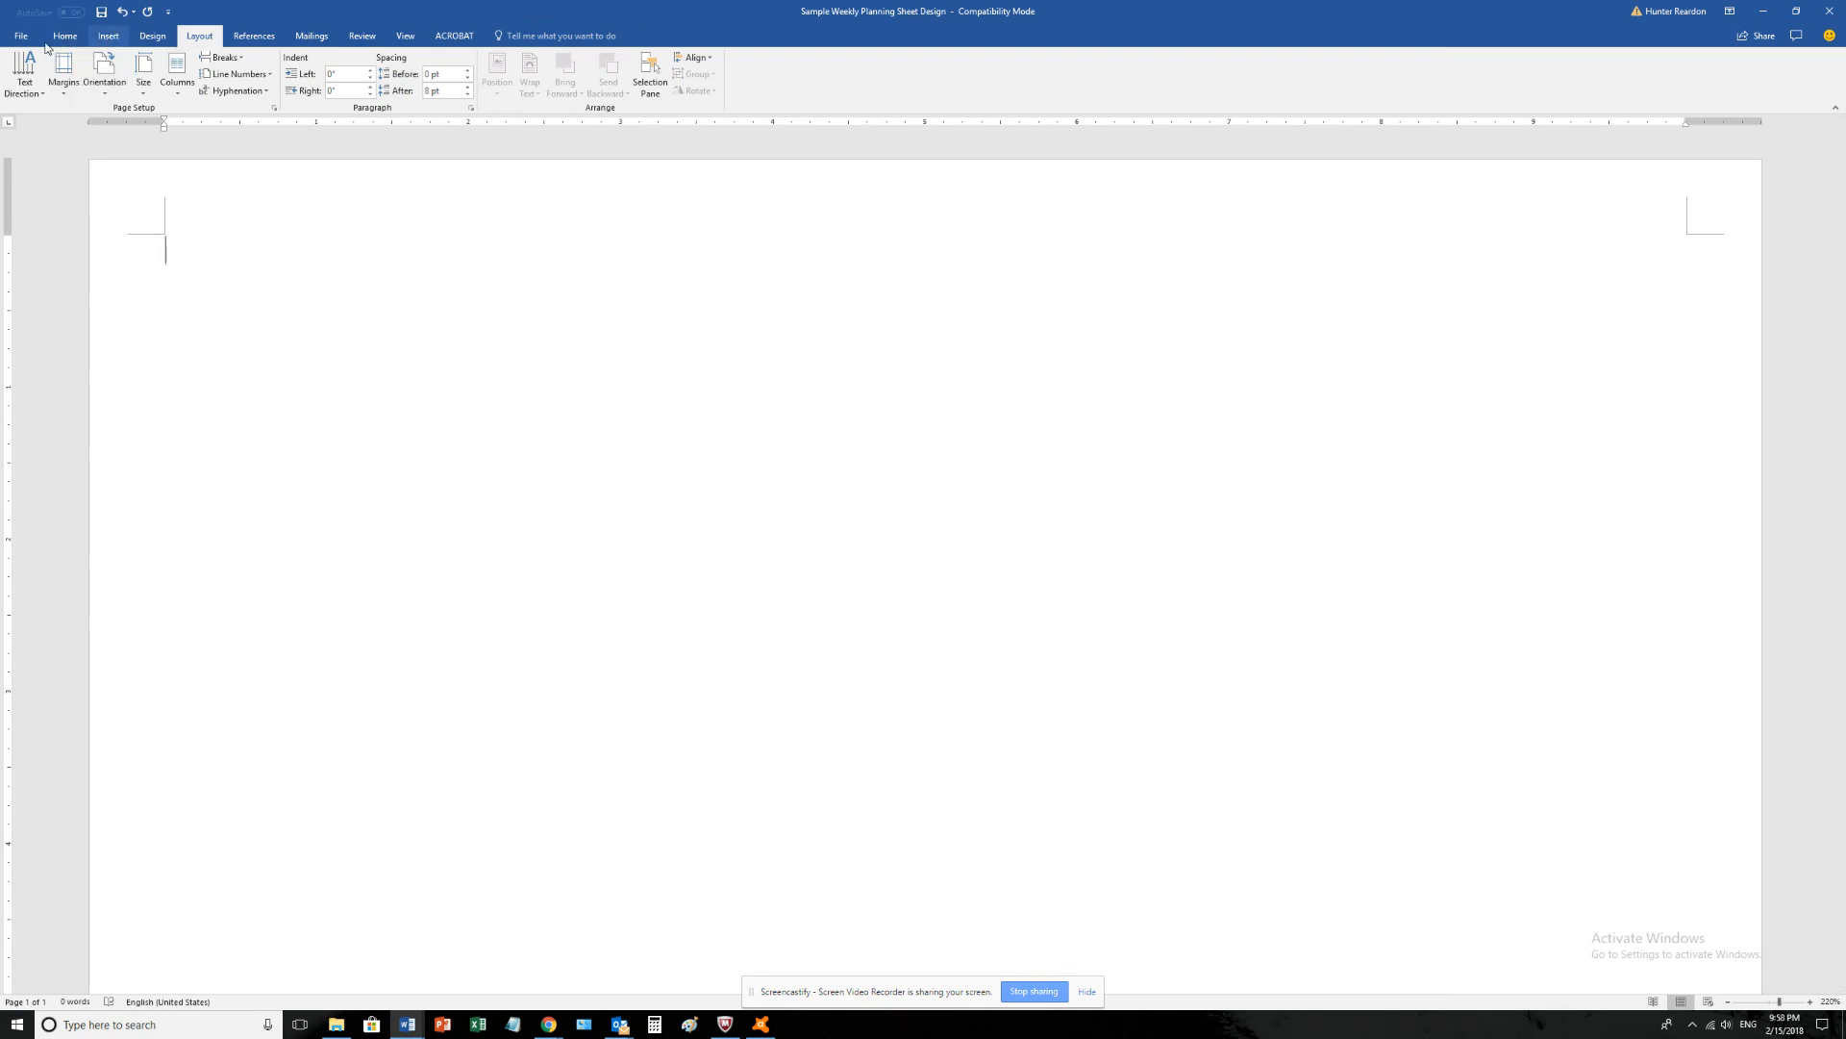
left_click(111, 39)
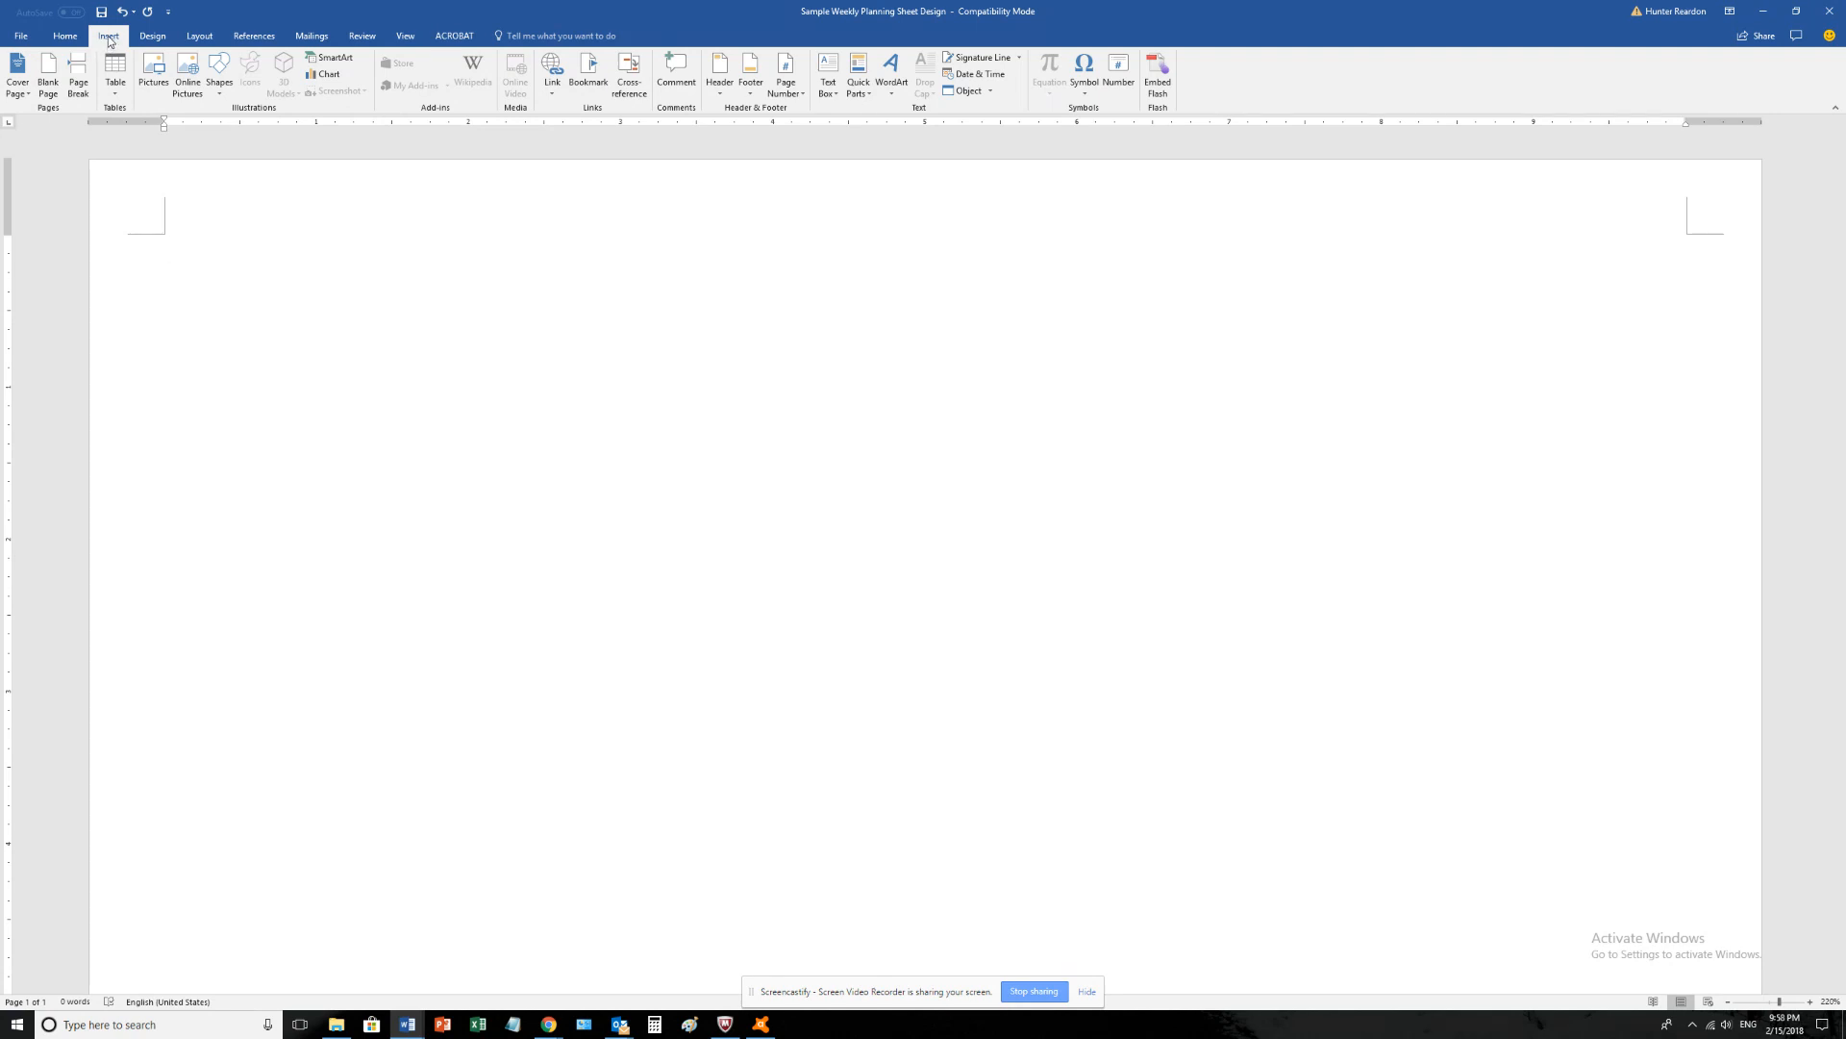
left_click(81, 38)
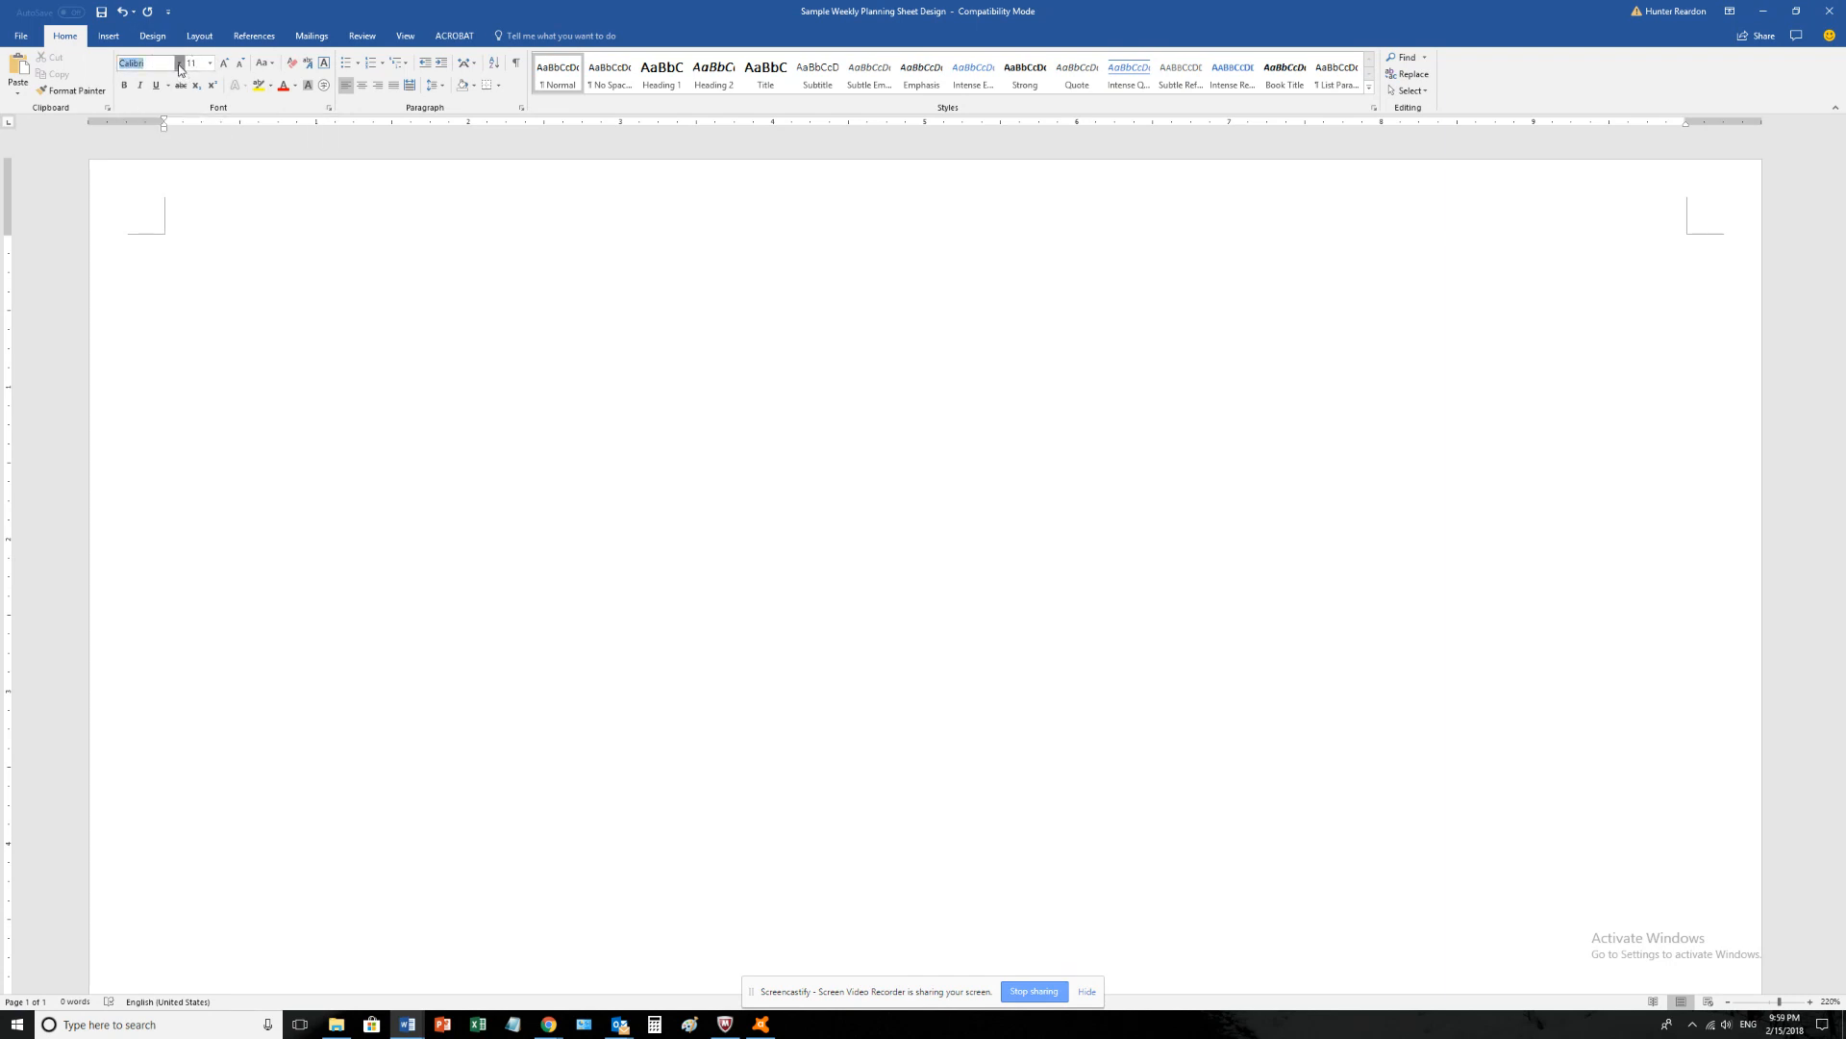
left_click(179, 64)
type("Garamond")
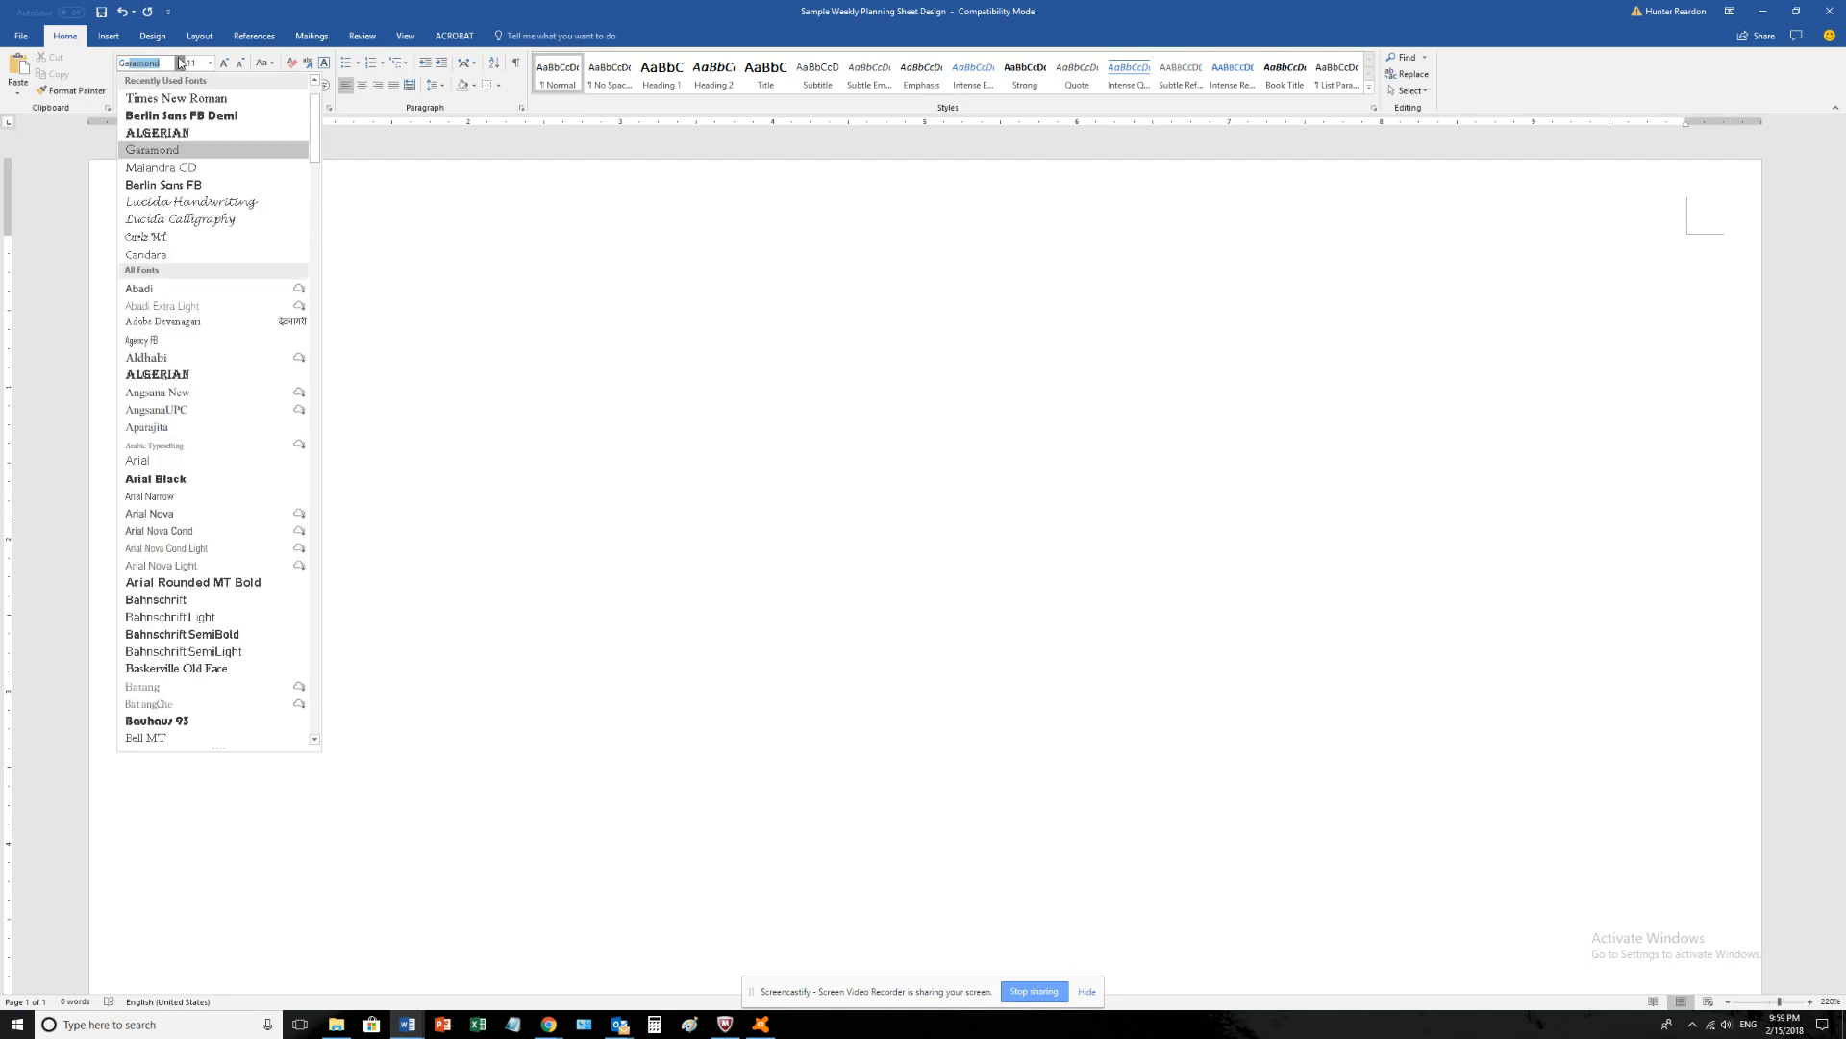
left_click(168, 135)
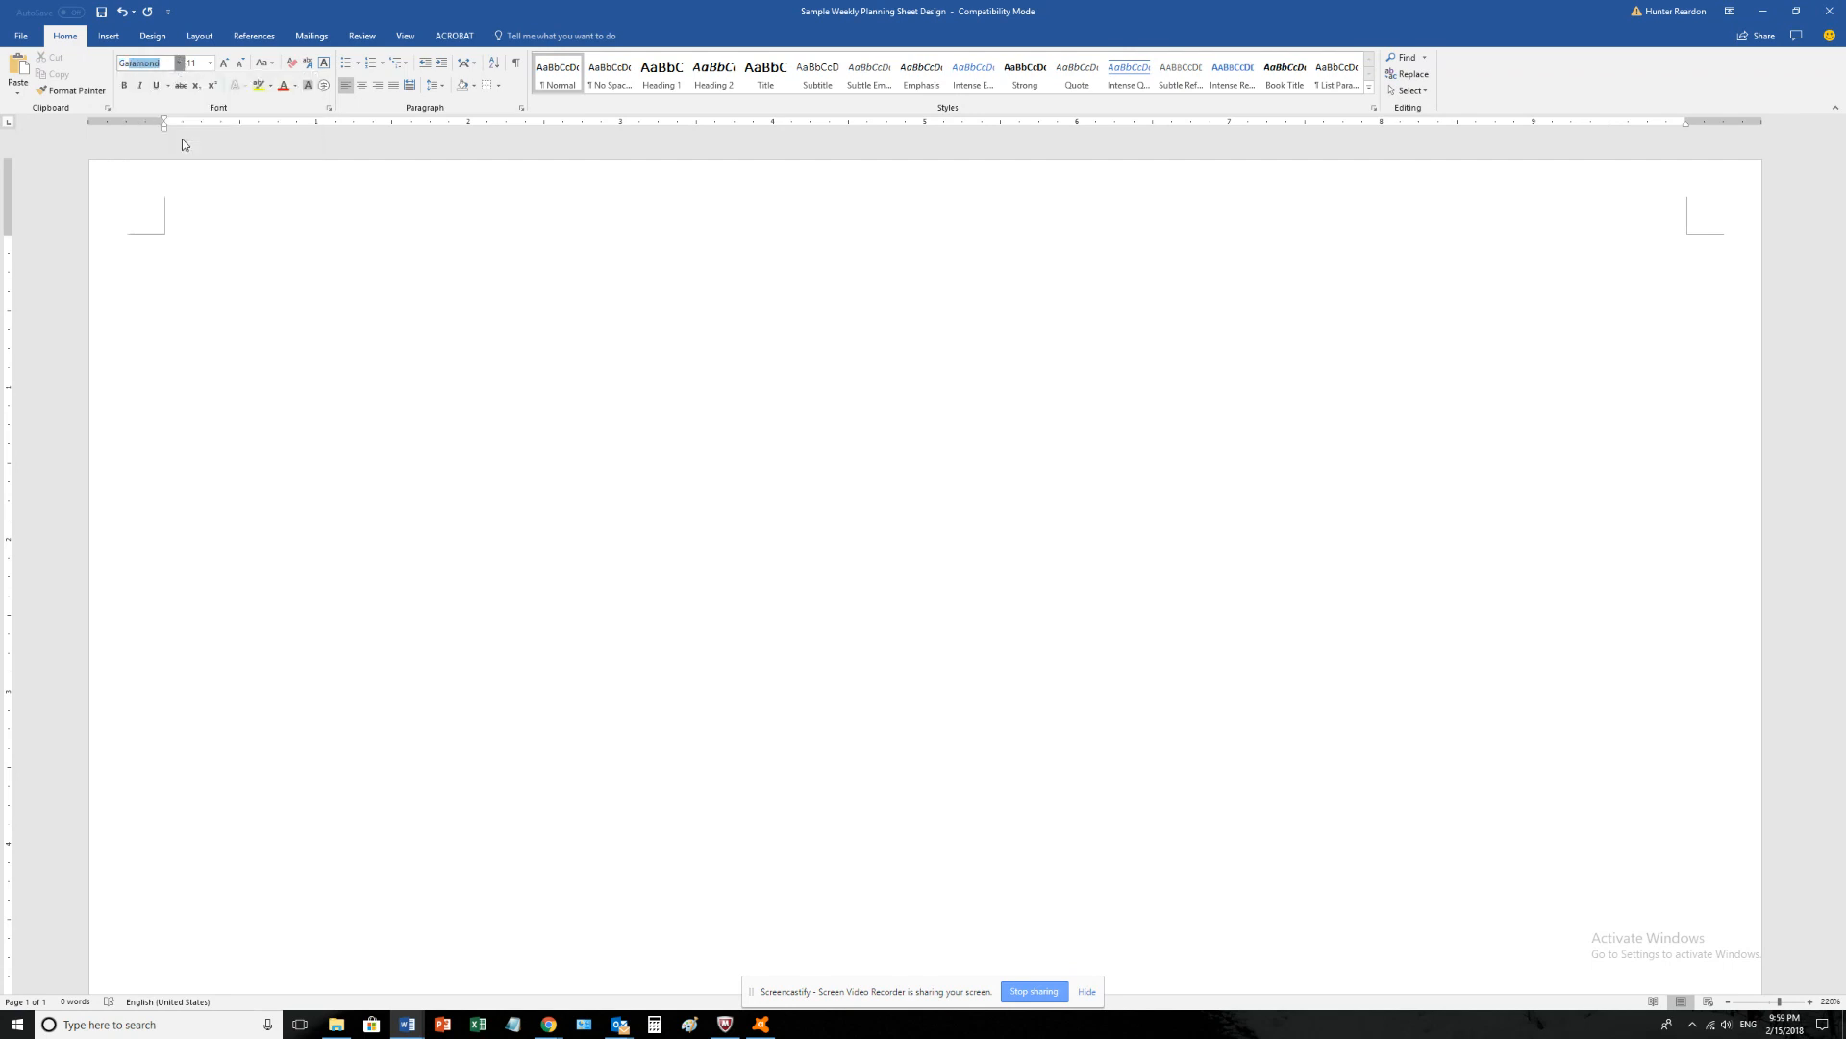
left_click(180, 64)
left_click(154, 236)
left_click(197, 64)
left_click(594, 110)
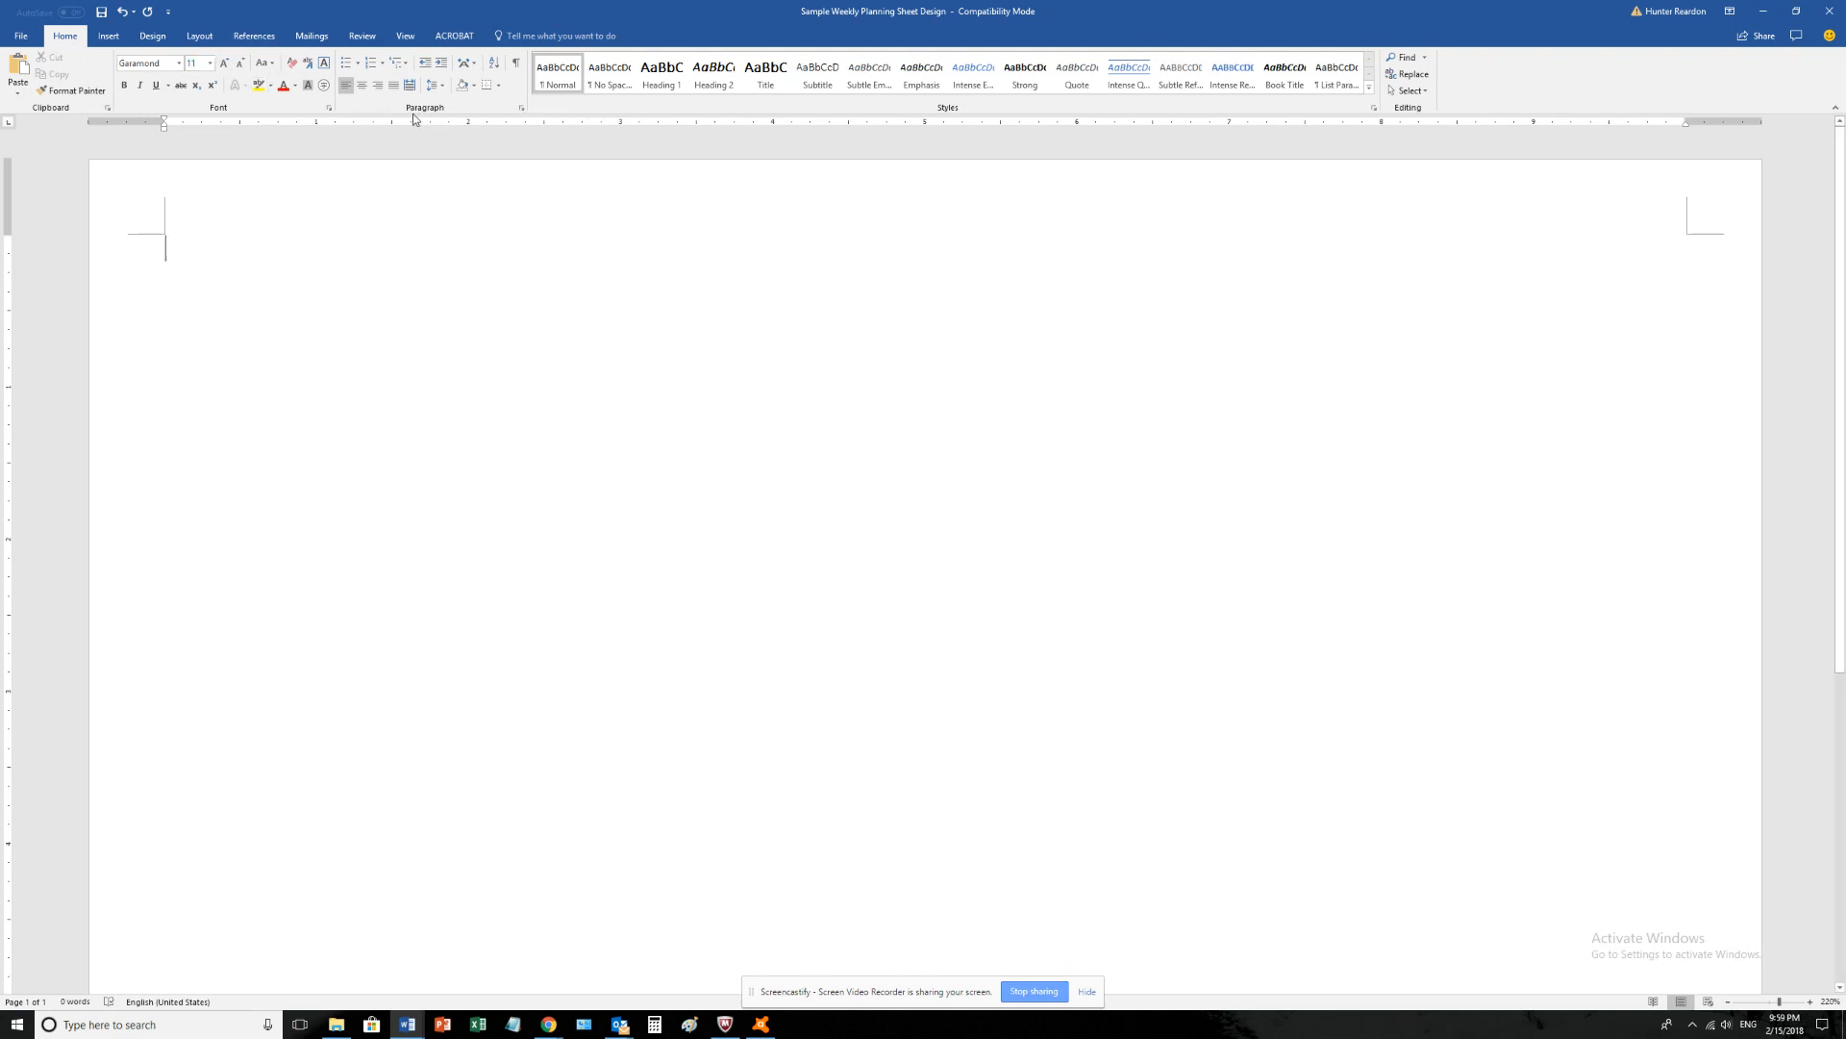
- Set the spacing after paragraphs to 0 pt
left_click(523, 111)
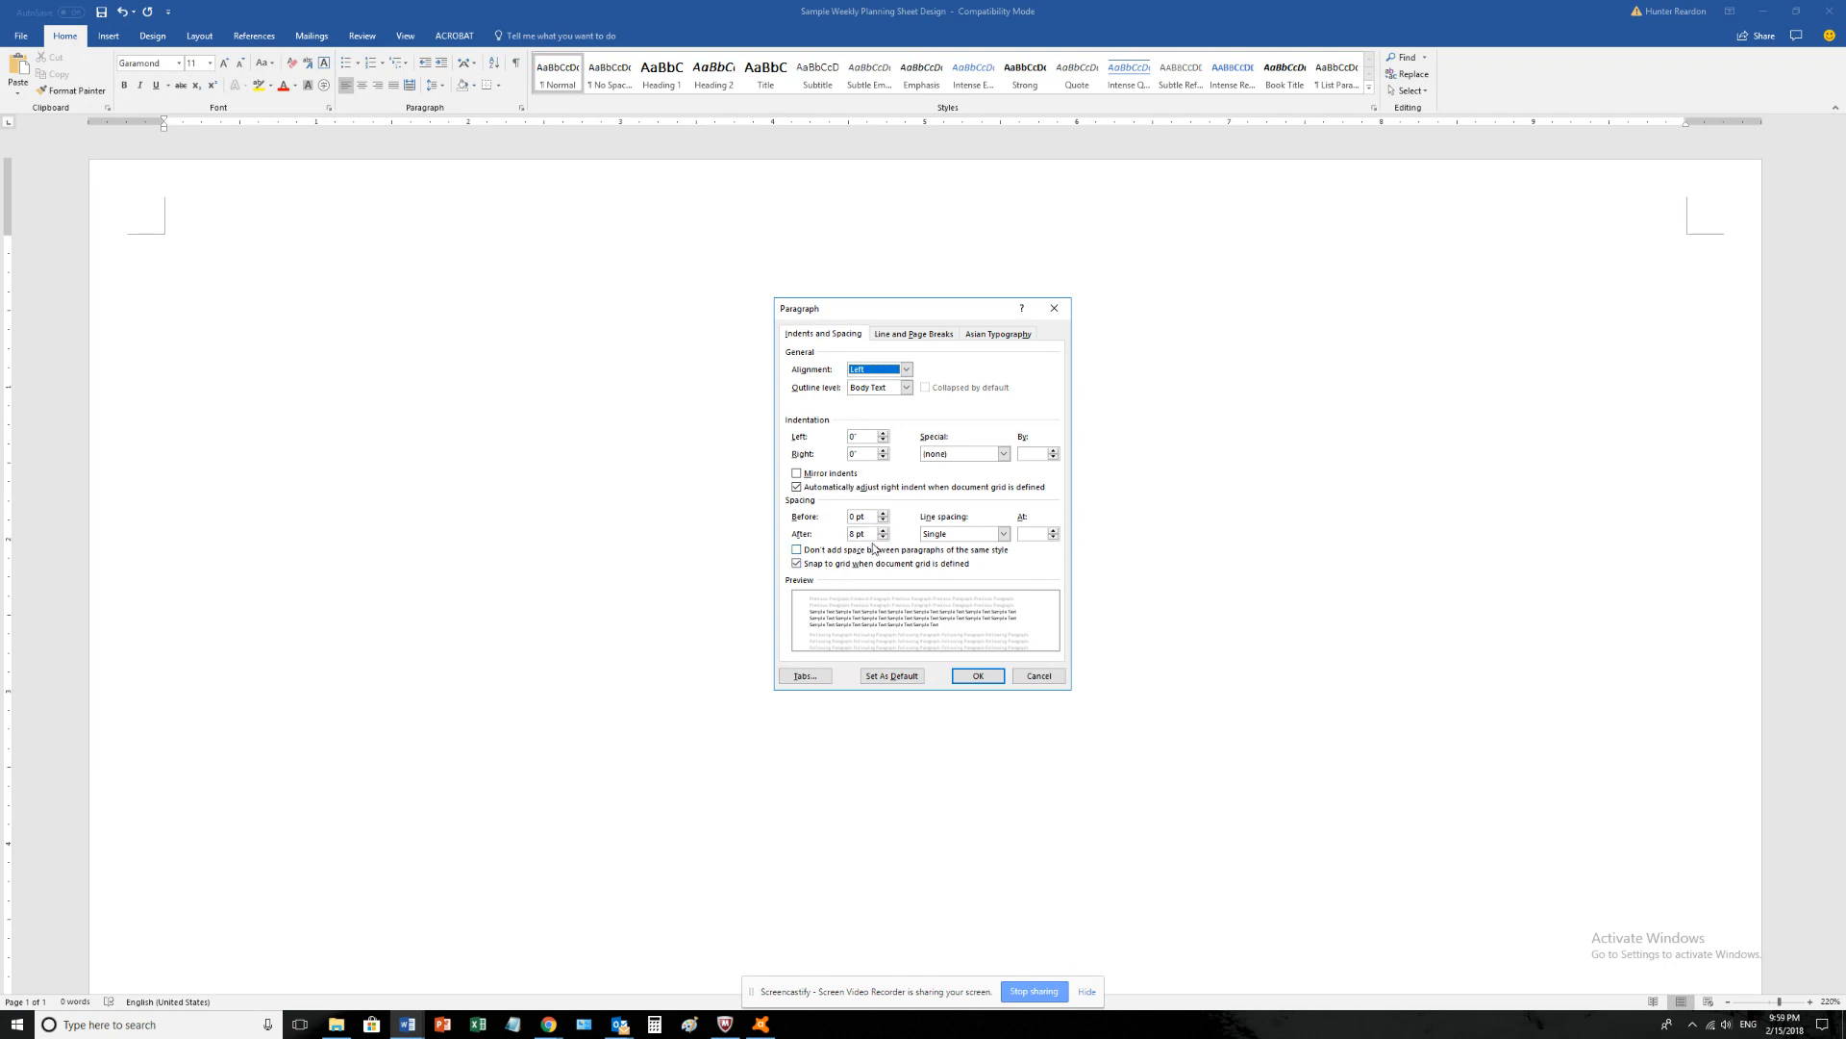
left_click(1035, 674)
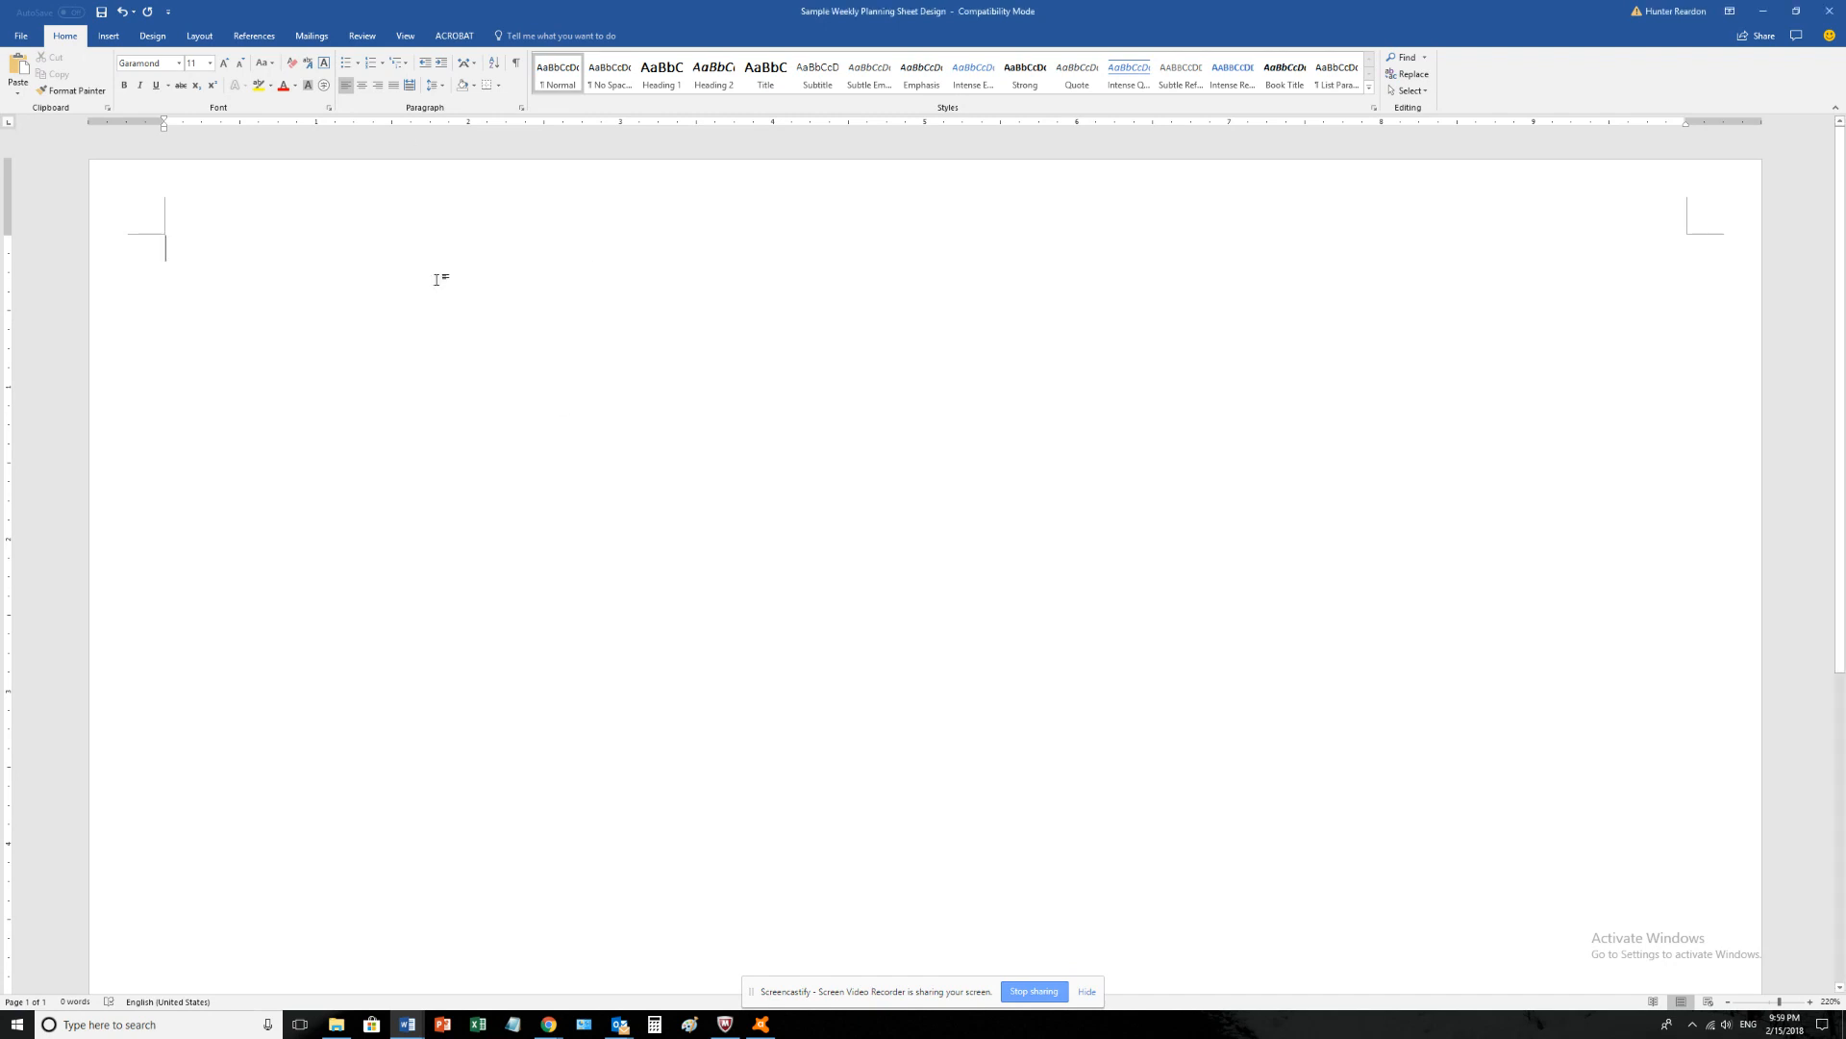
left_click(522, 112)
left_click(871, 534)
key("BackSpace")
key("BackSpace")
key("BackSpace")
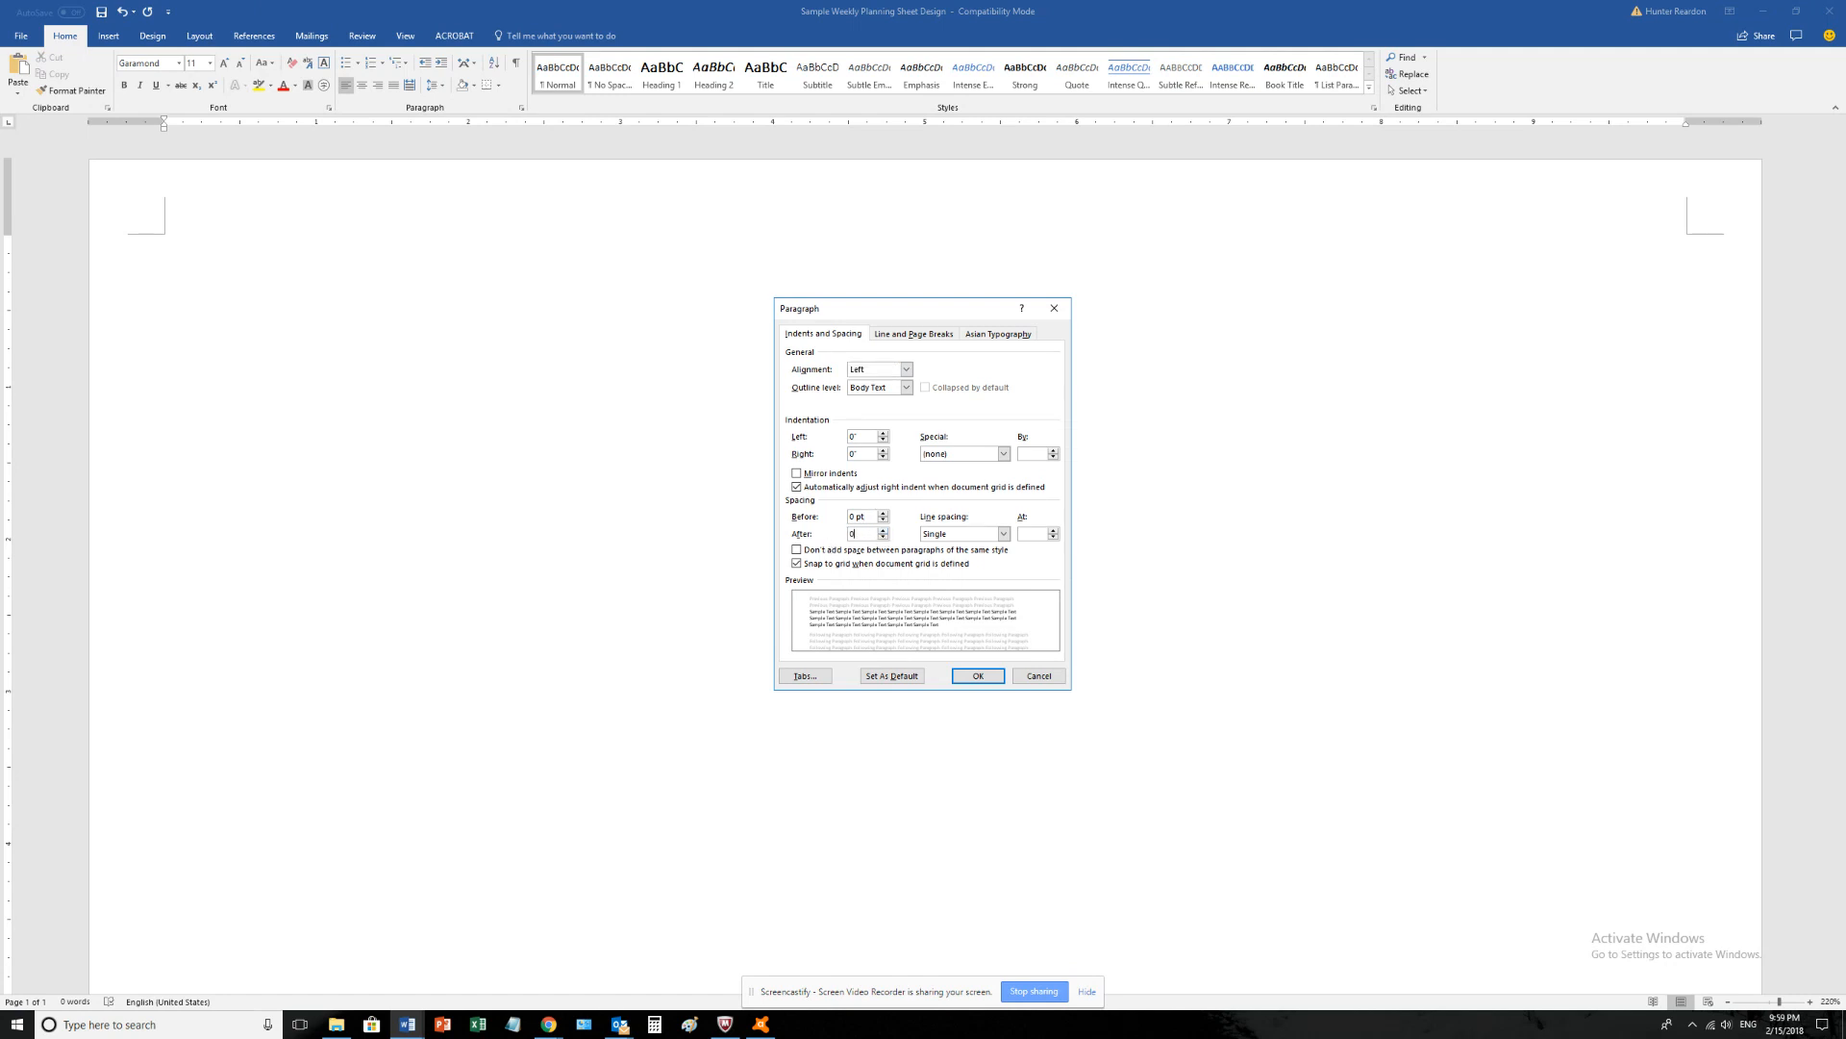
type("0")
left_click(977, 675)
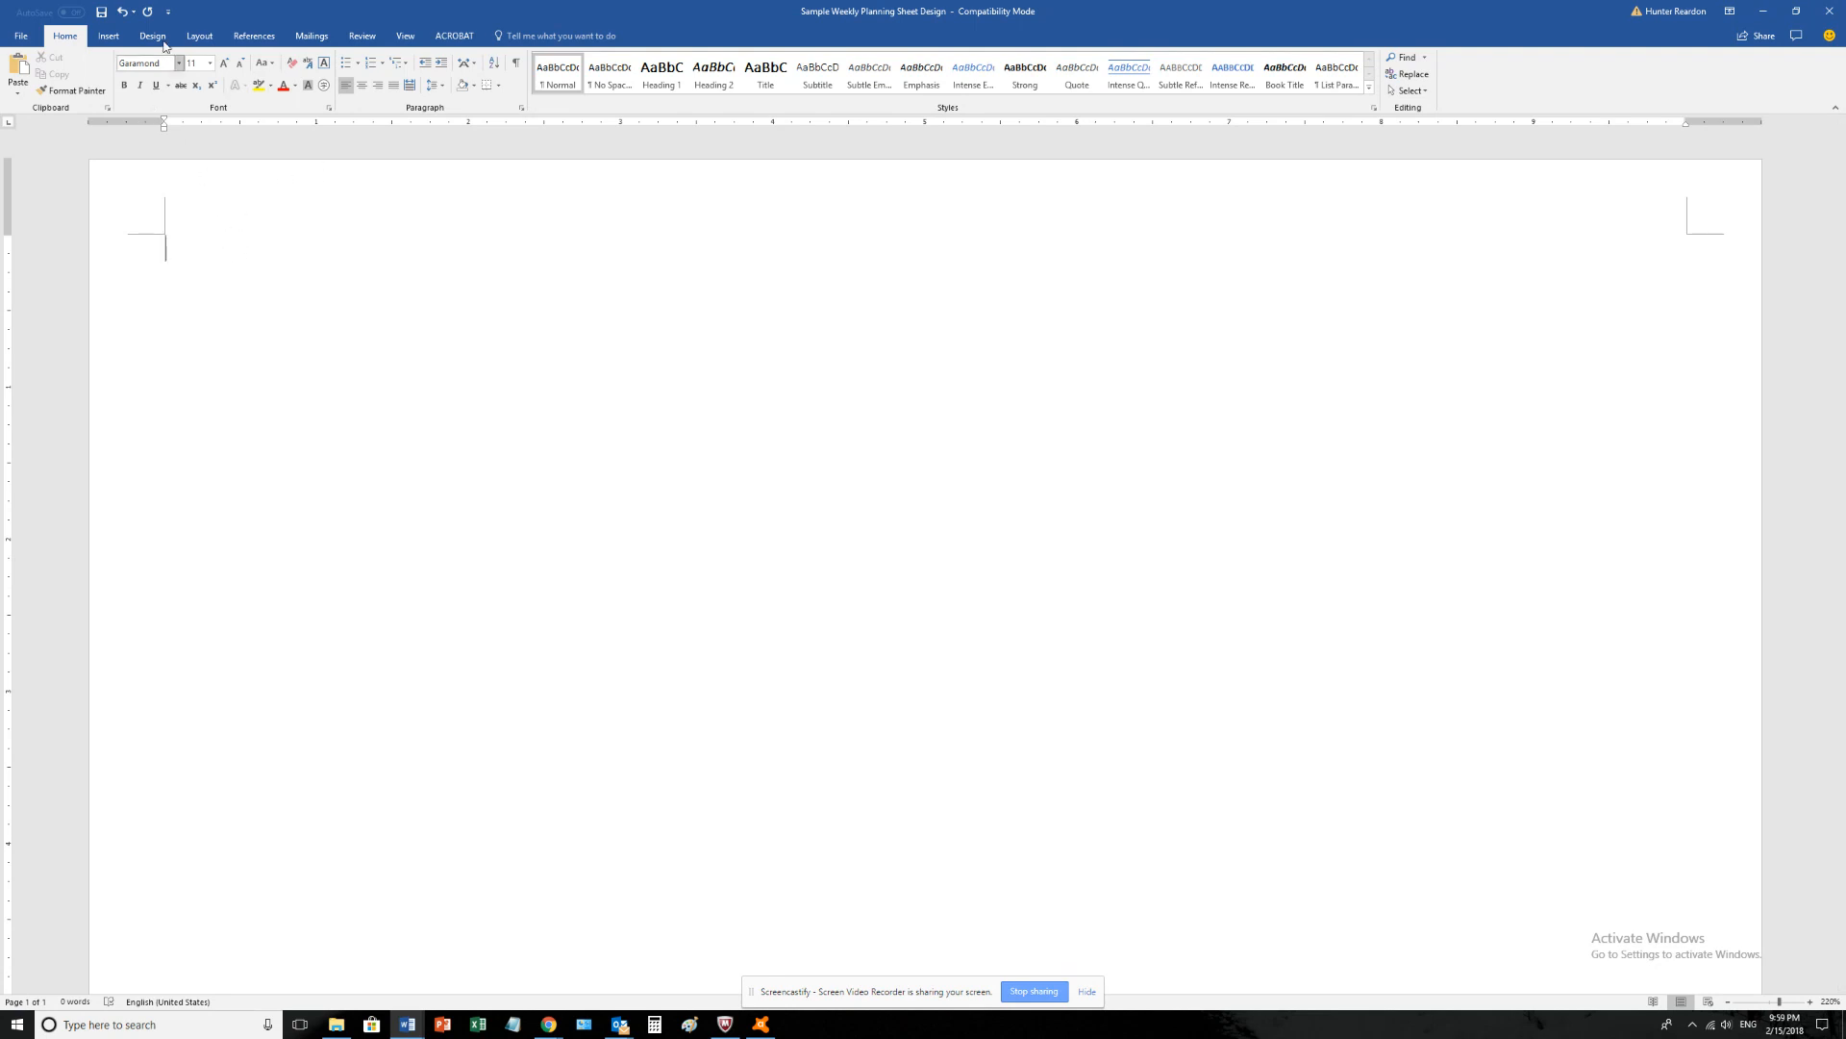
- Insert a table with one column and one row at the start of the page
left_click(103, 36)
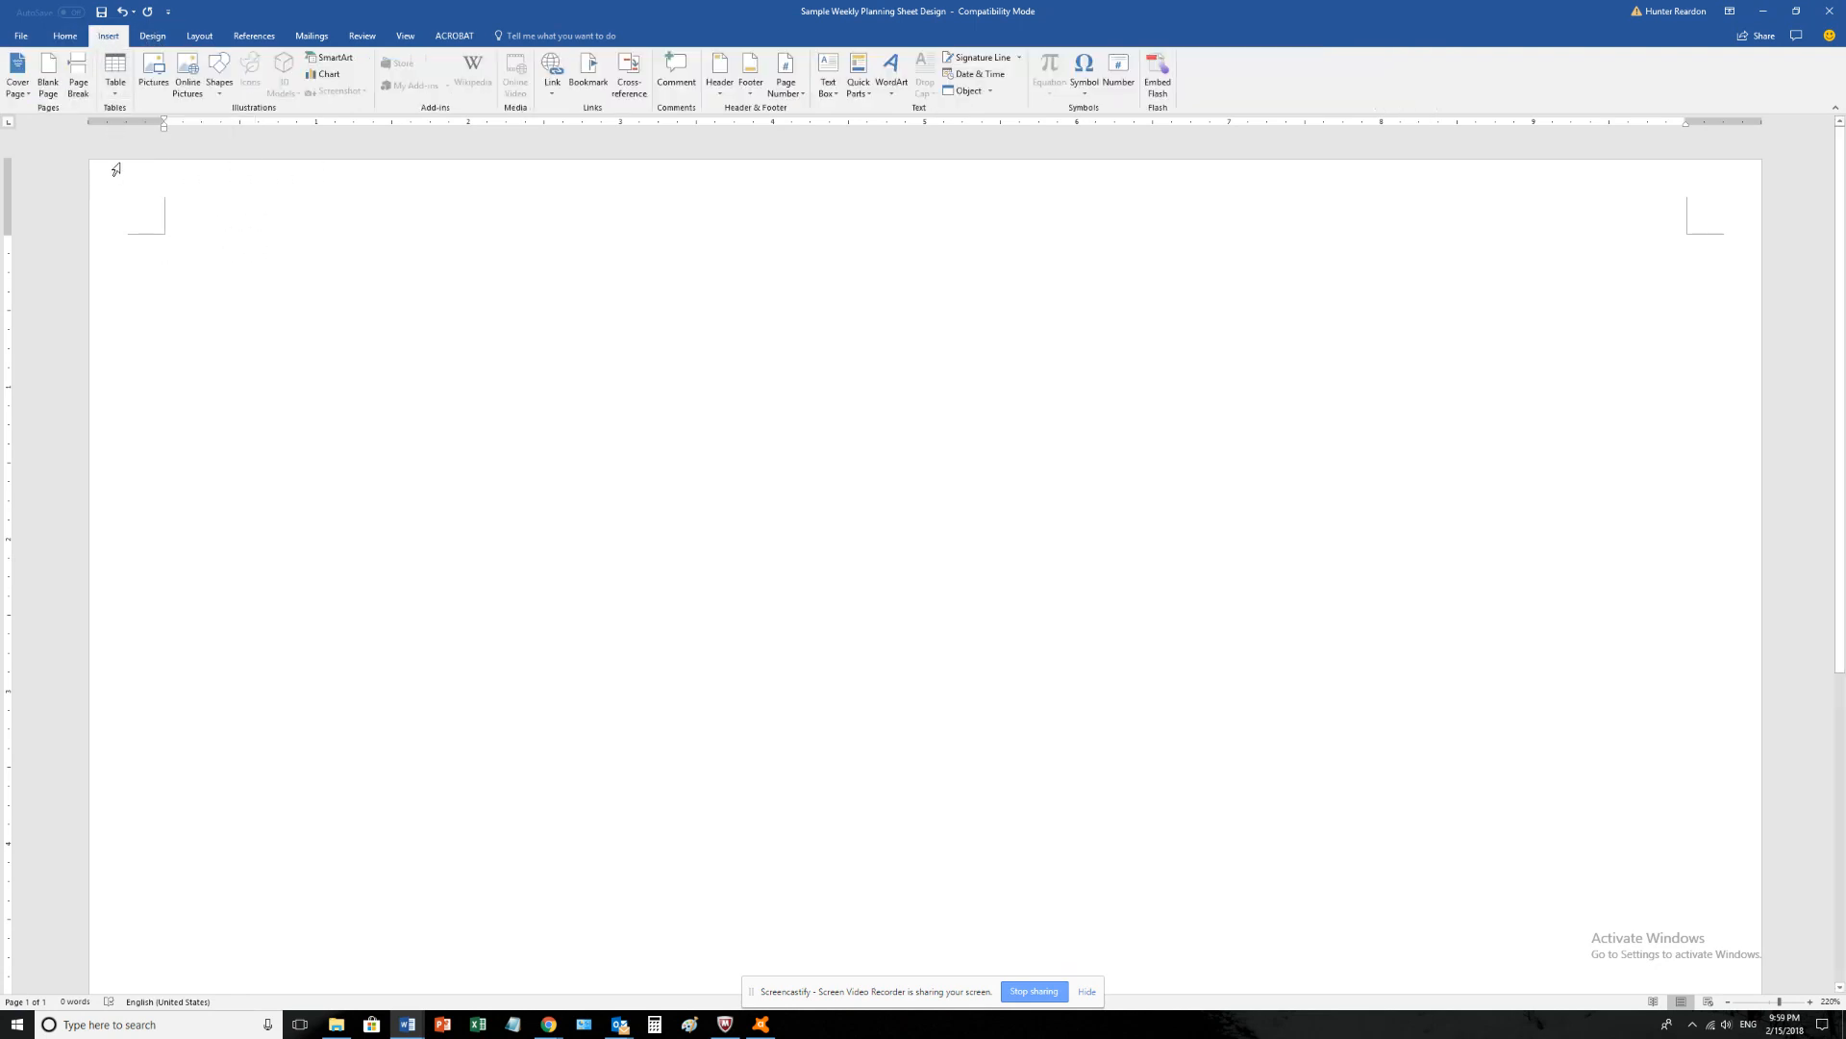
left_click(116, 72)
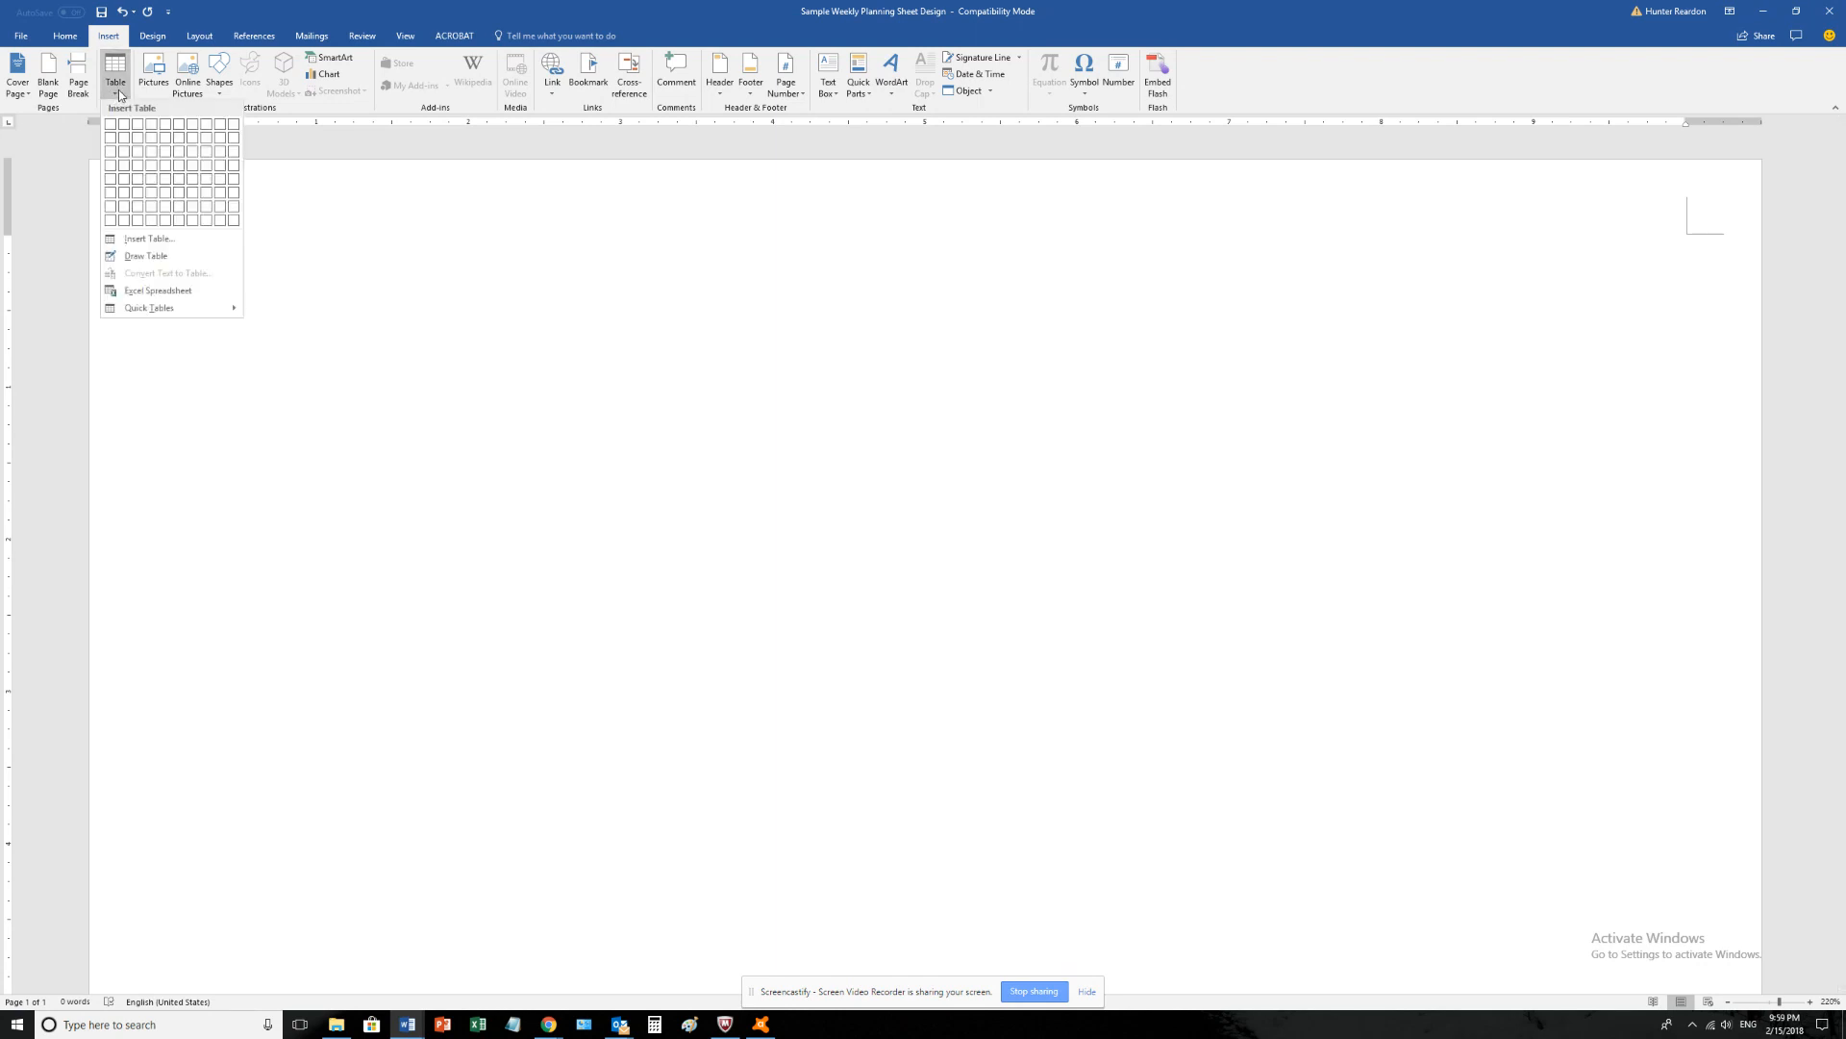
left_click(111, 124)
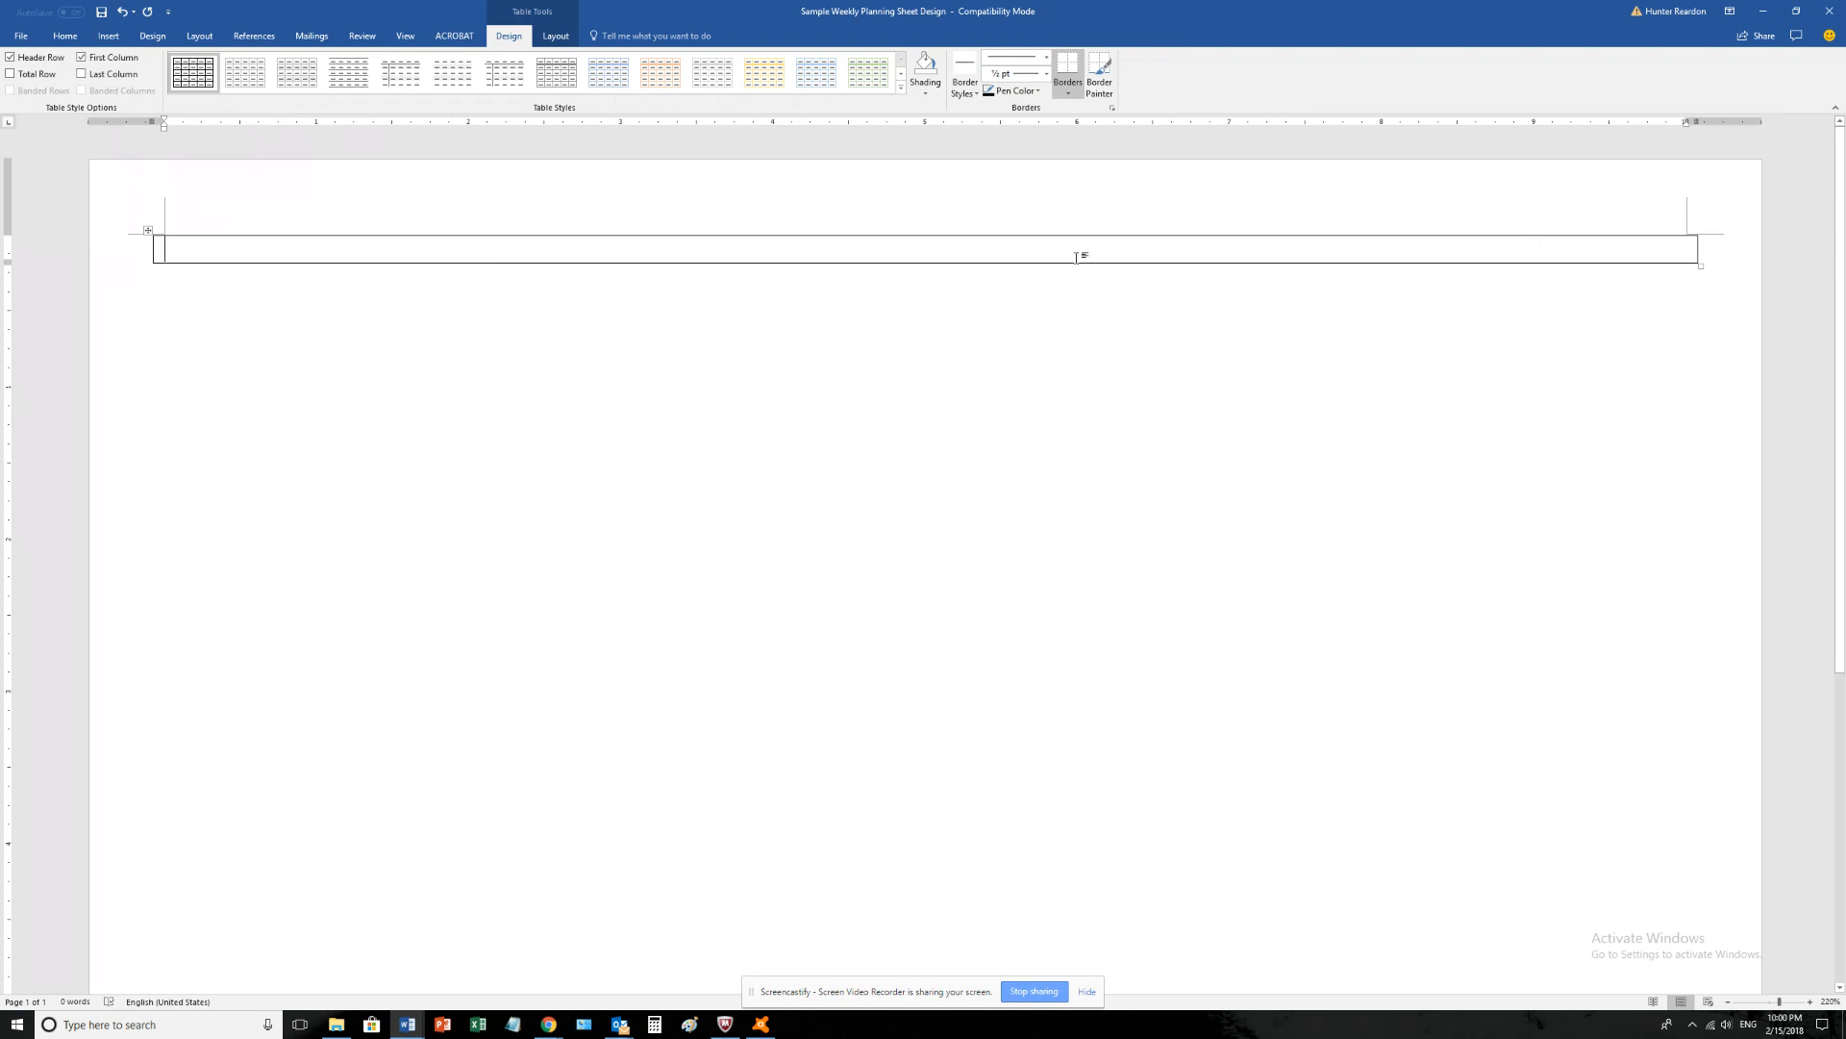
- Enter the title Weekly Planning Sheet in the table cell in bold 25 pt type
left_click(65, 36)
left_click(196, 67)
type("25")
key("Return")
type("Week")
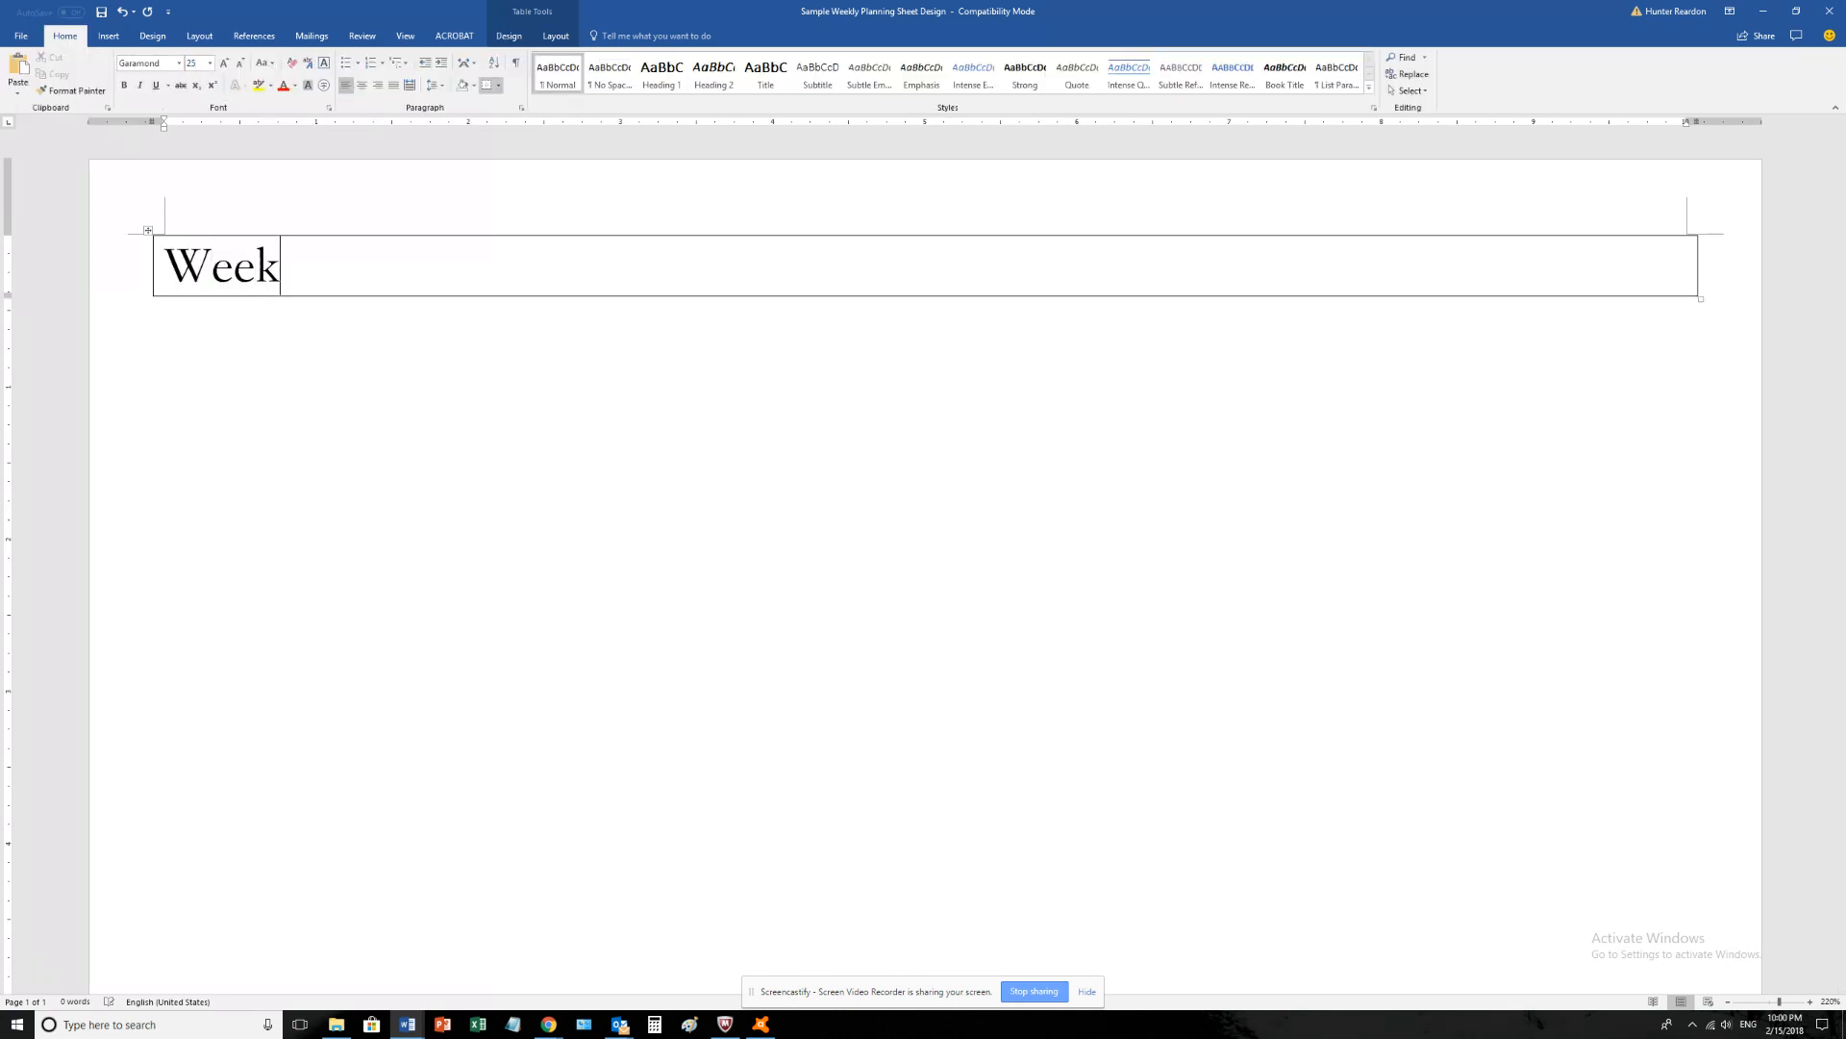
type("ly Planning Sheet")
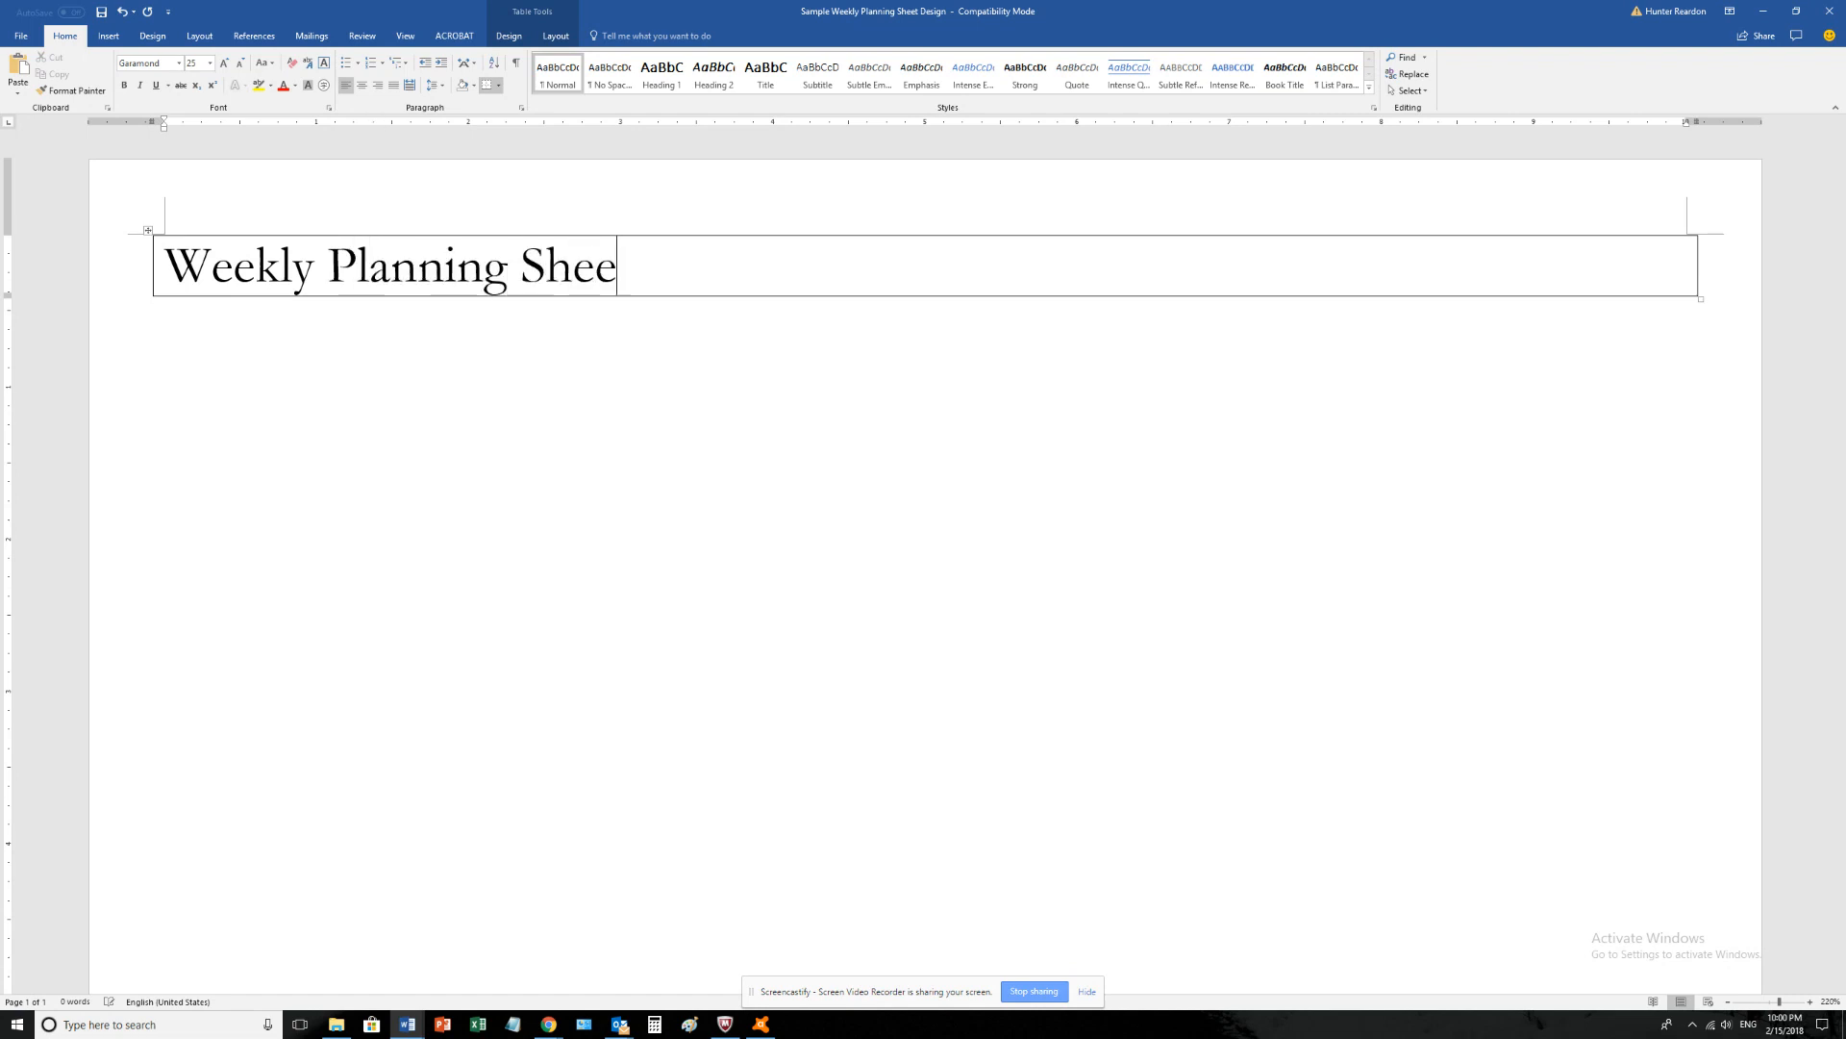
left_click(108, 266)
key("ctrl+b")
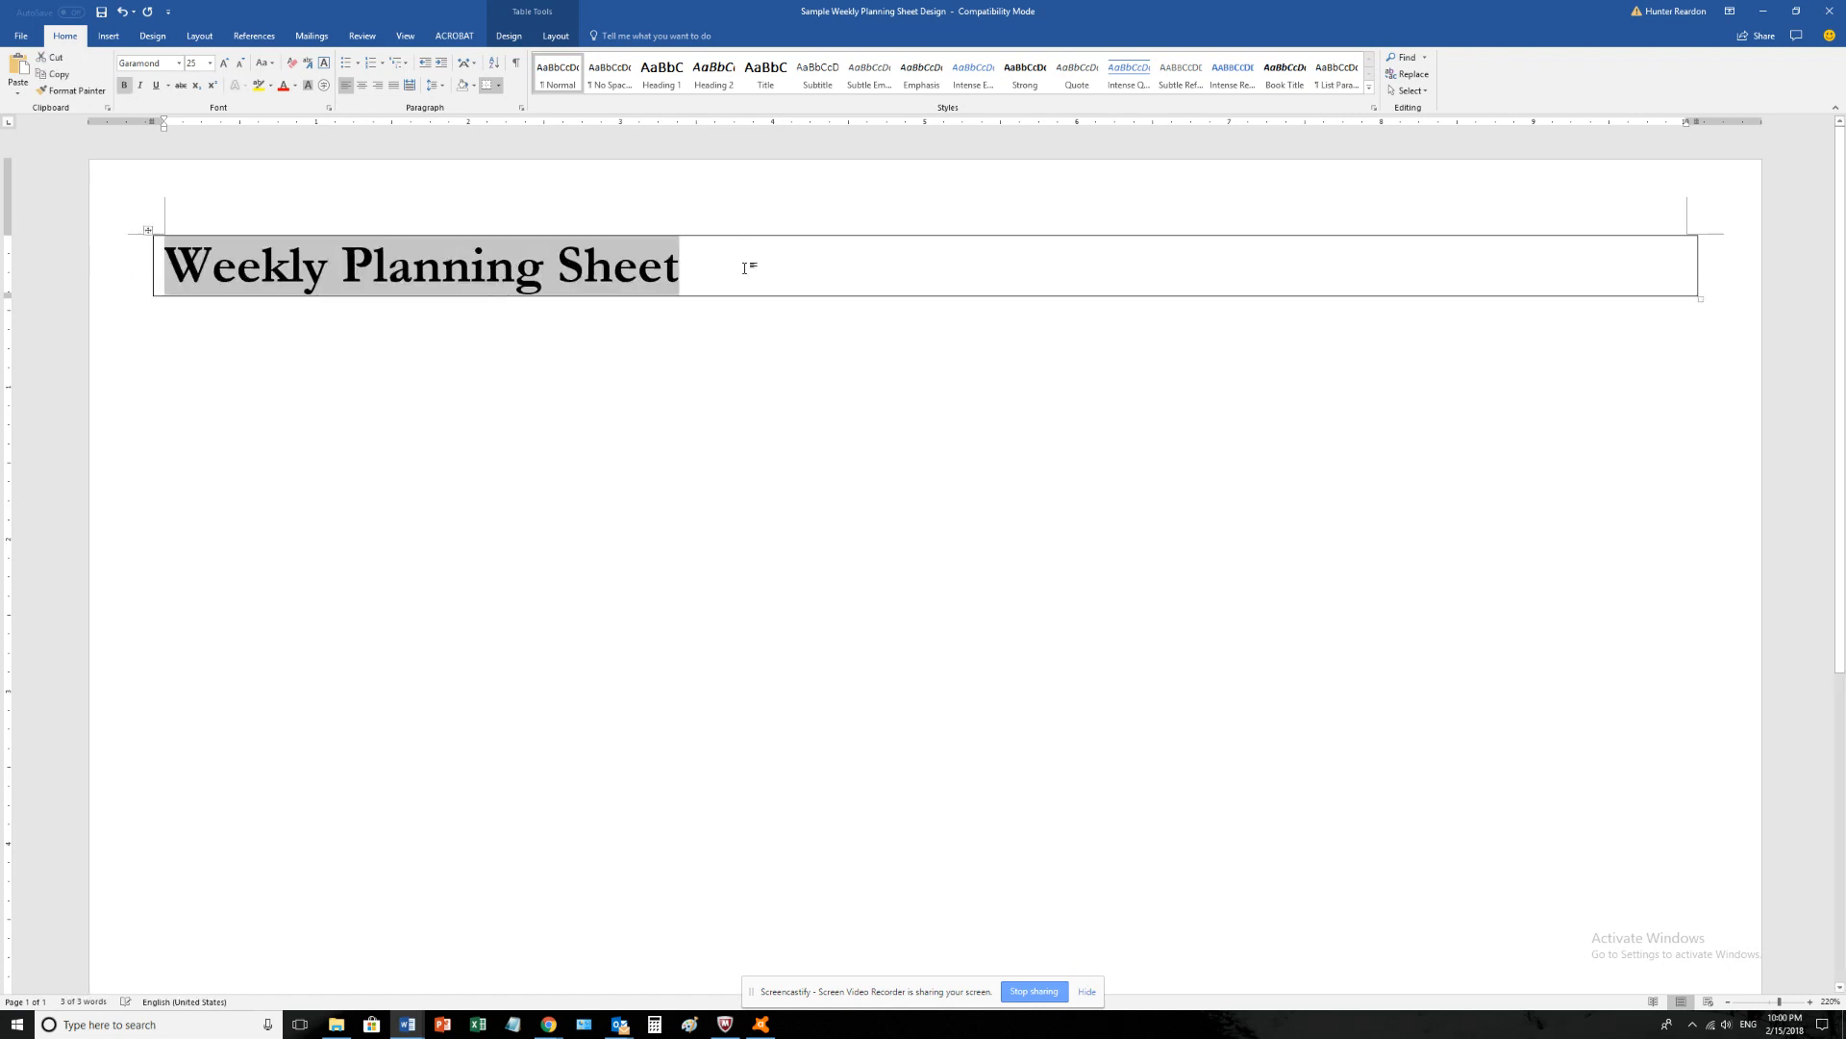
- Toggle the bold formatting of the Weekly Planning Sheet title off and back on
left_click(726, 291)
left_click_drag(707, 280, 256, 279)
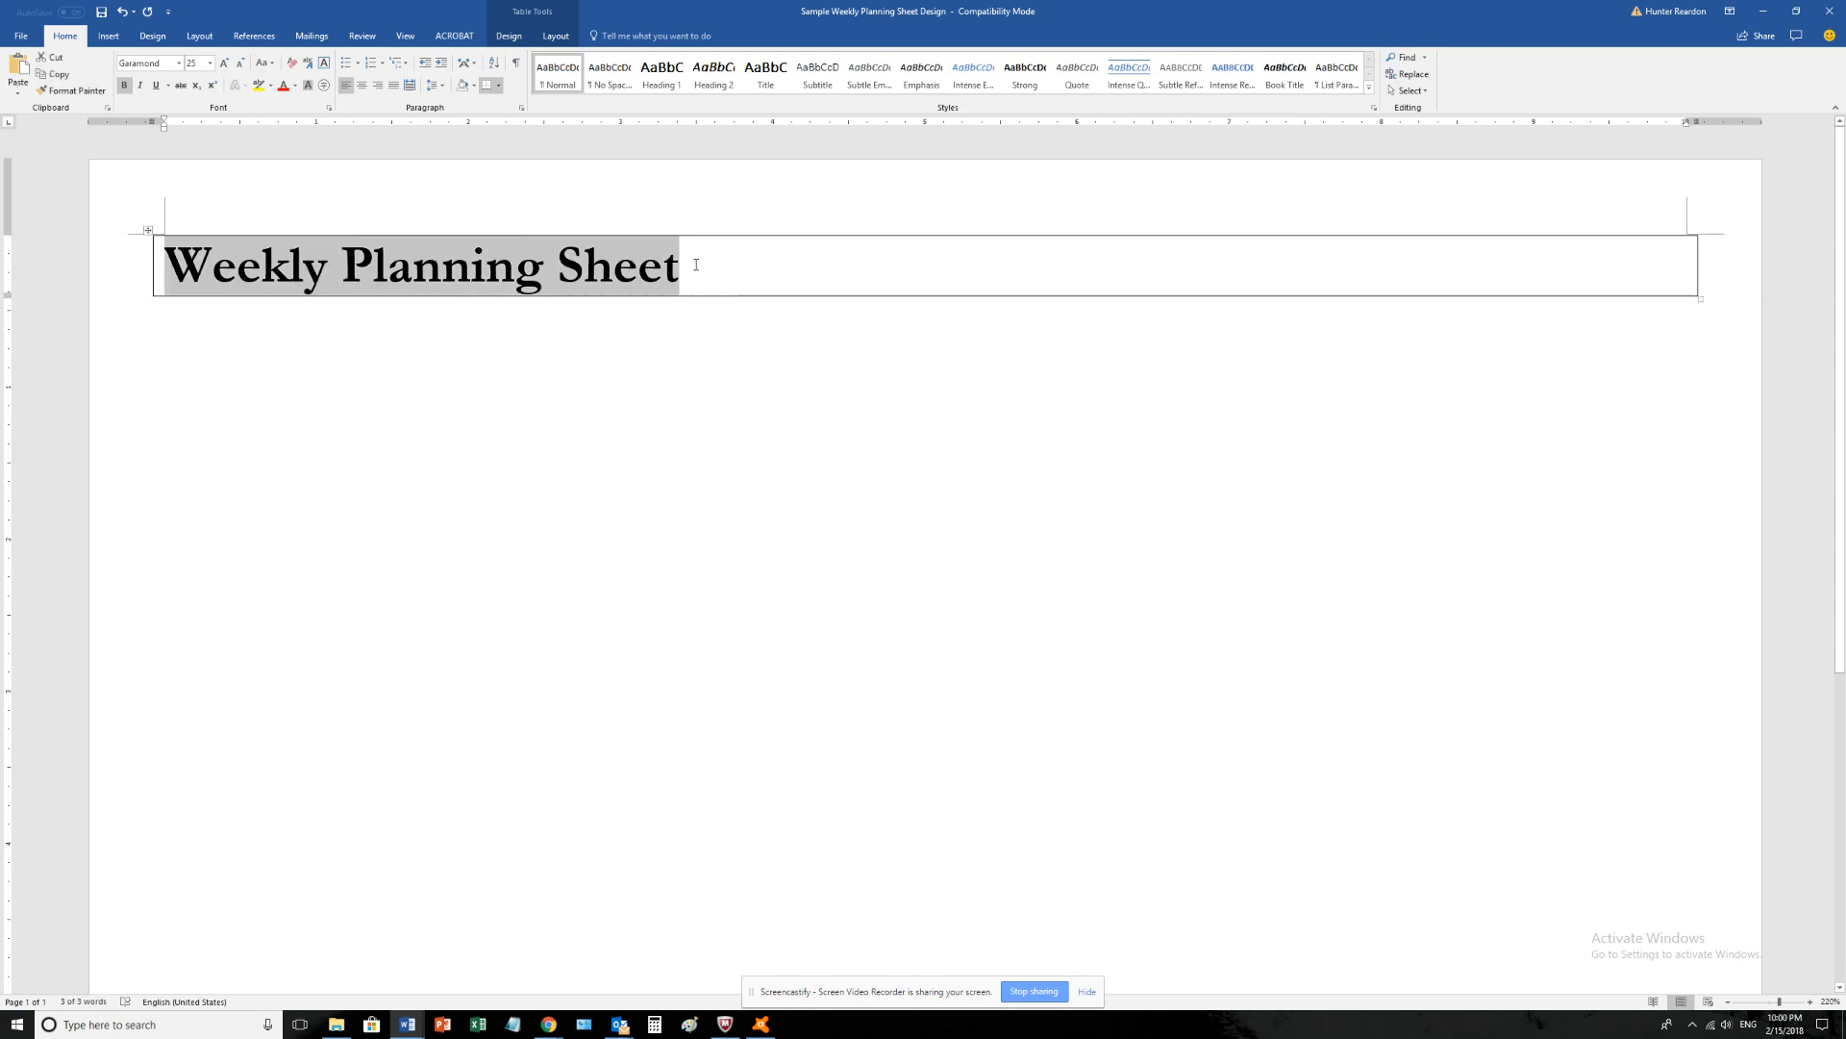
key("ctrl+b")
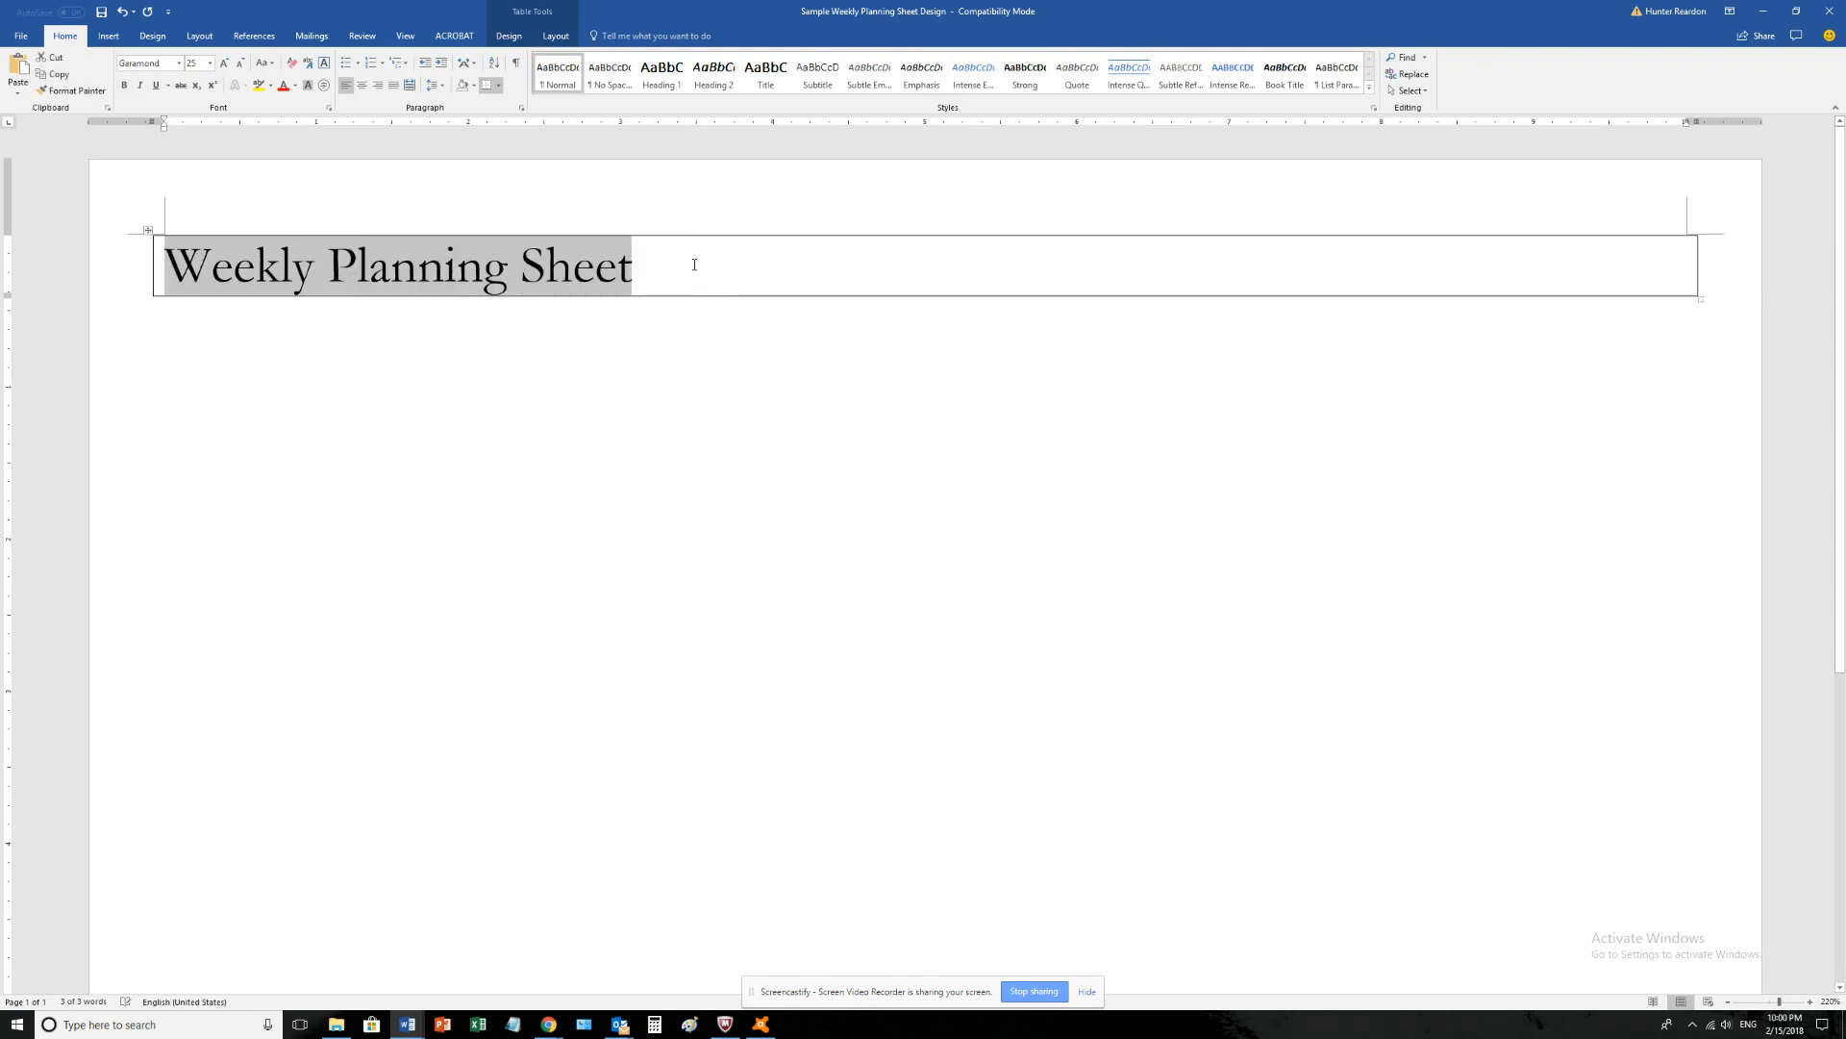
key("ctrl+b")
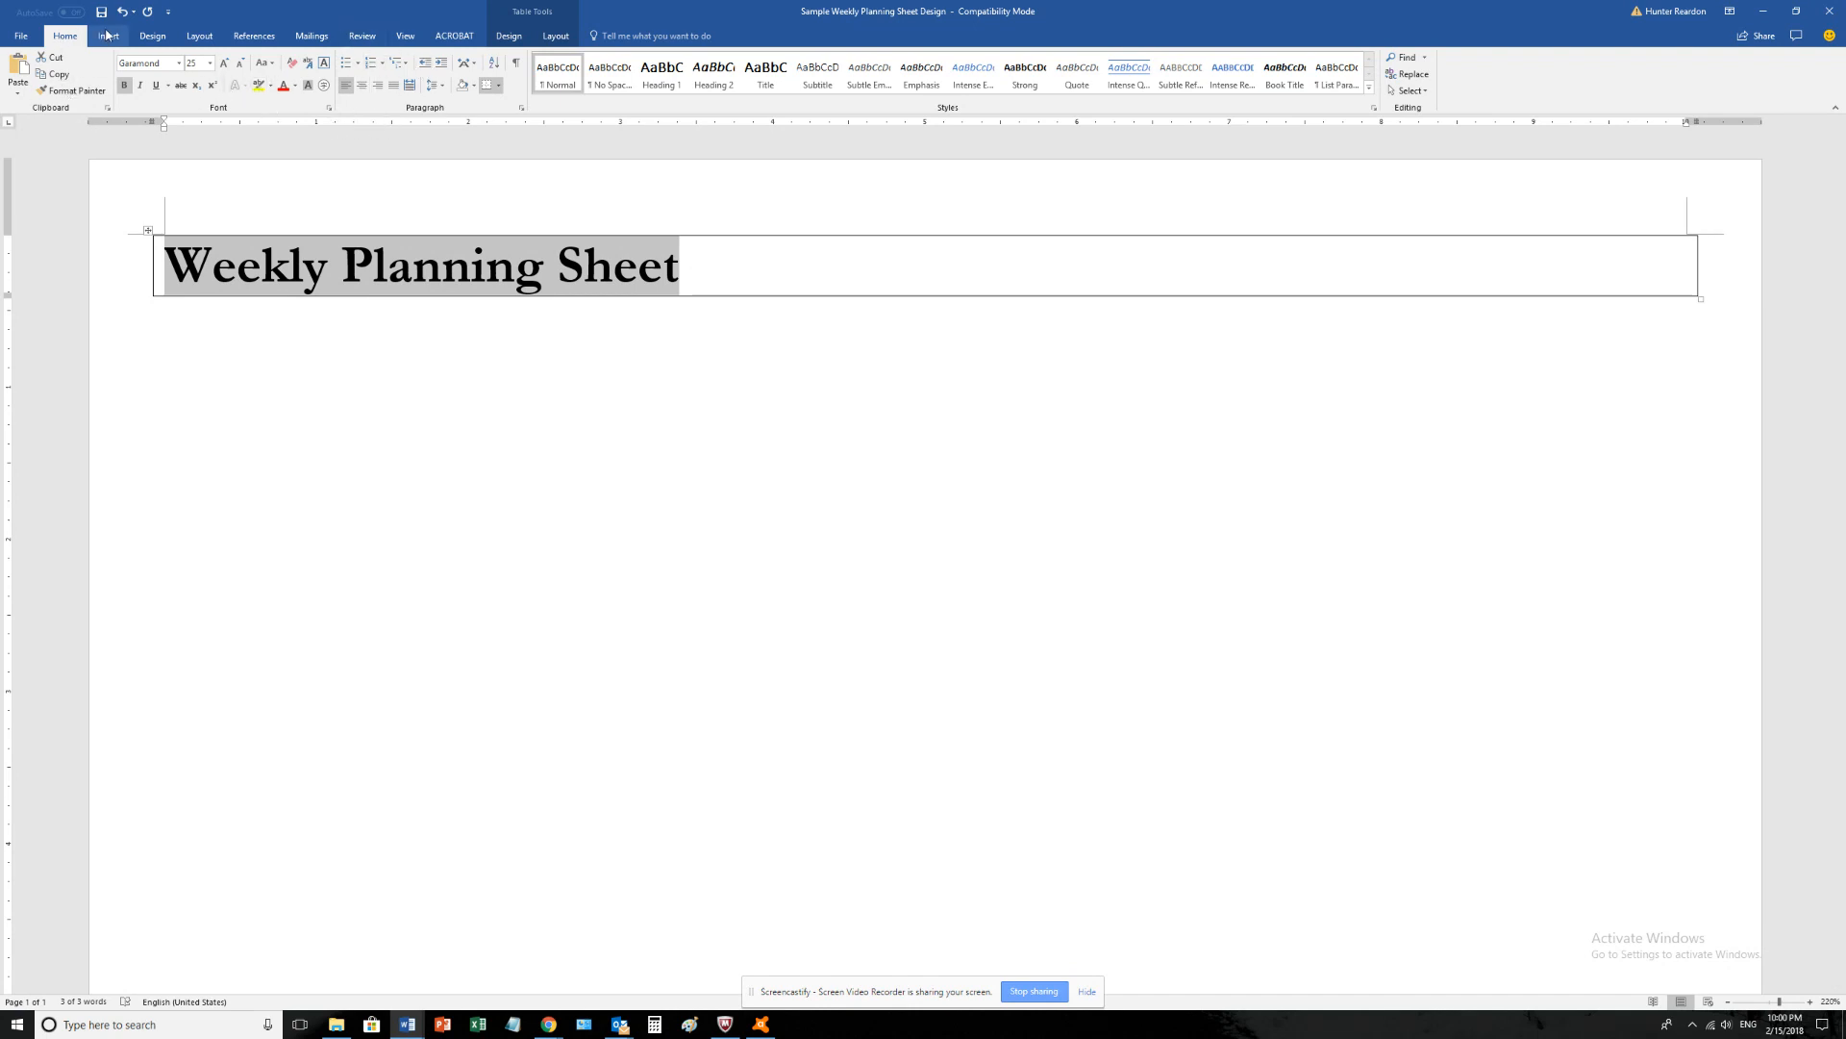
left_click(126, 86)
left_click(126, 85)
left_click(768, 281)
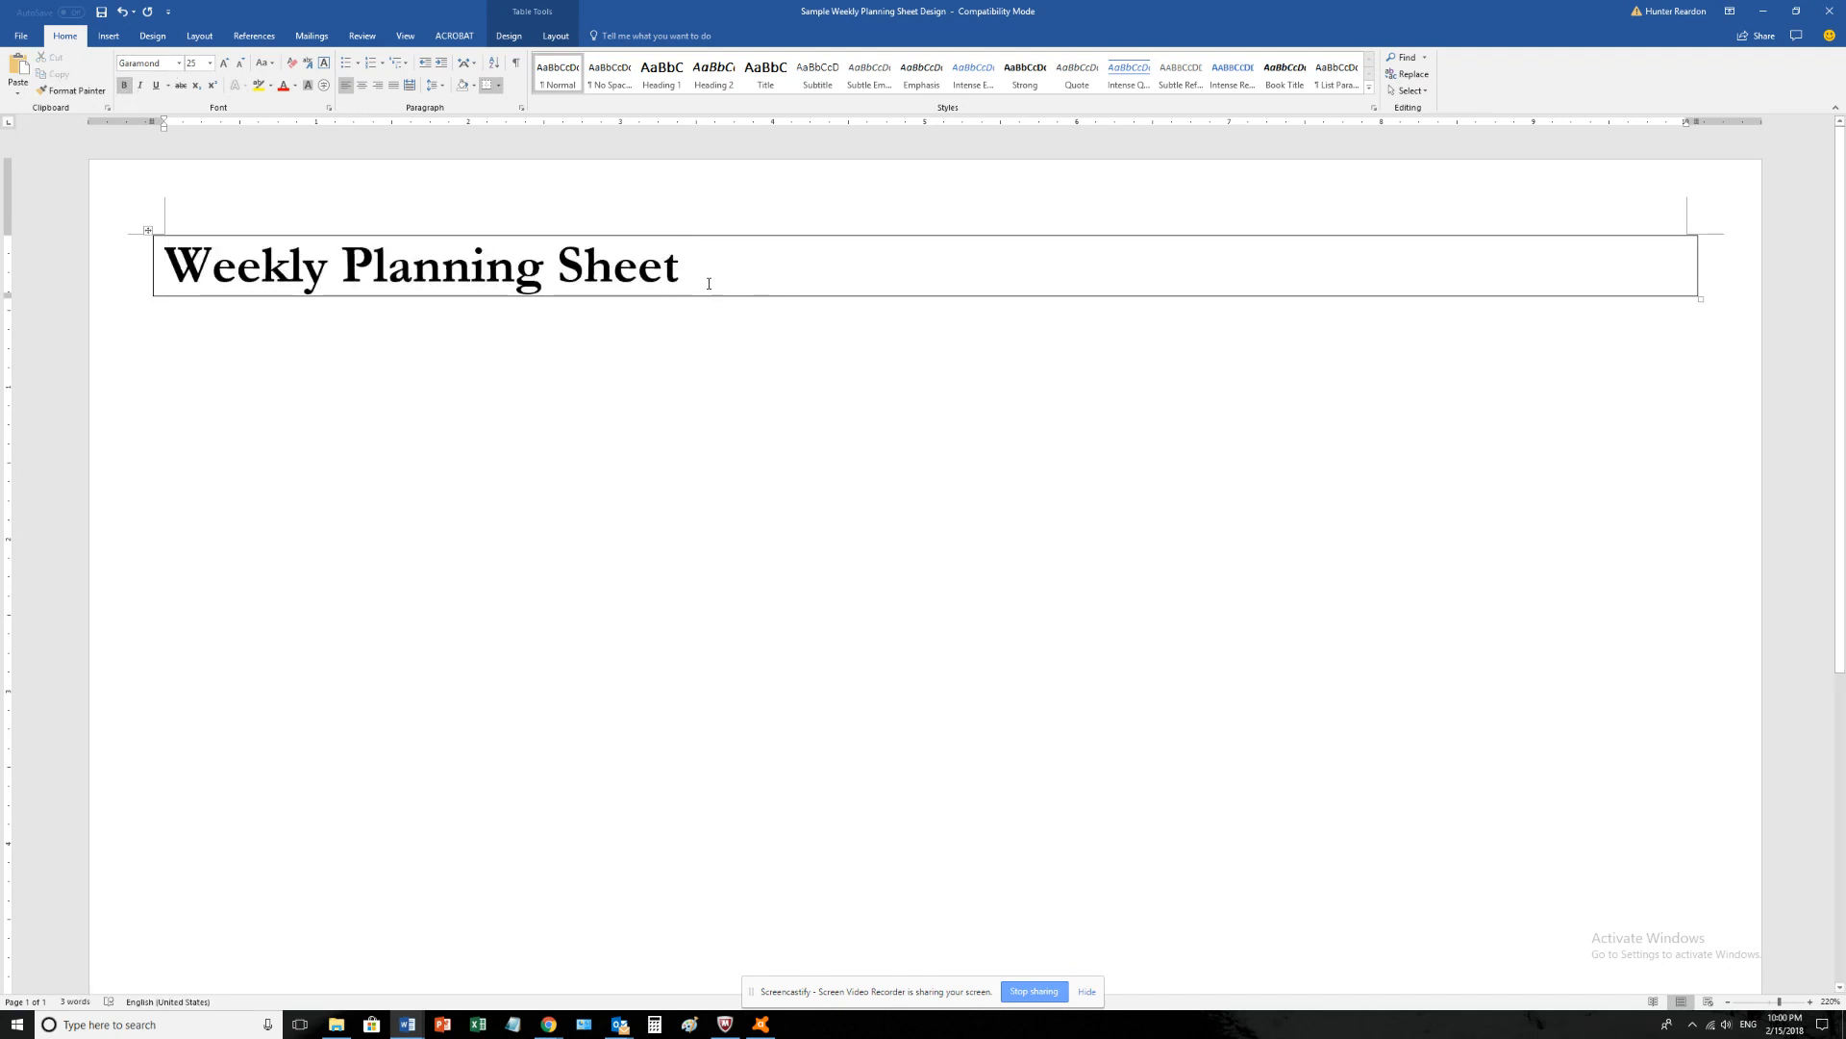
- Consult the existing Weekly Planning Sheet document and return to the sample design document
left_click_drag(750, 271, 306, 283)
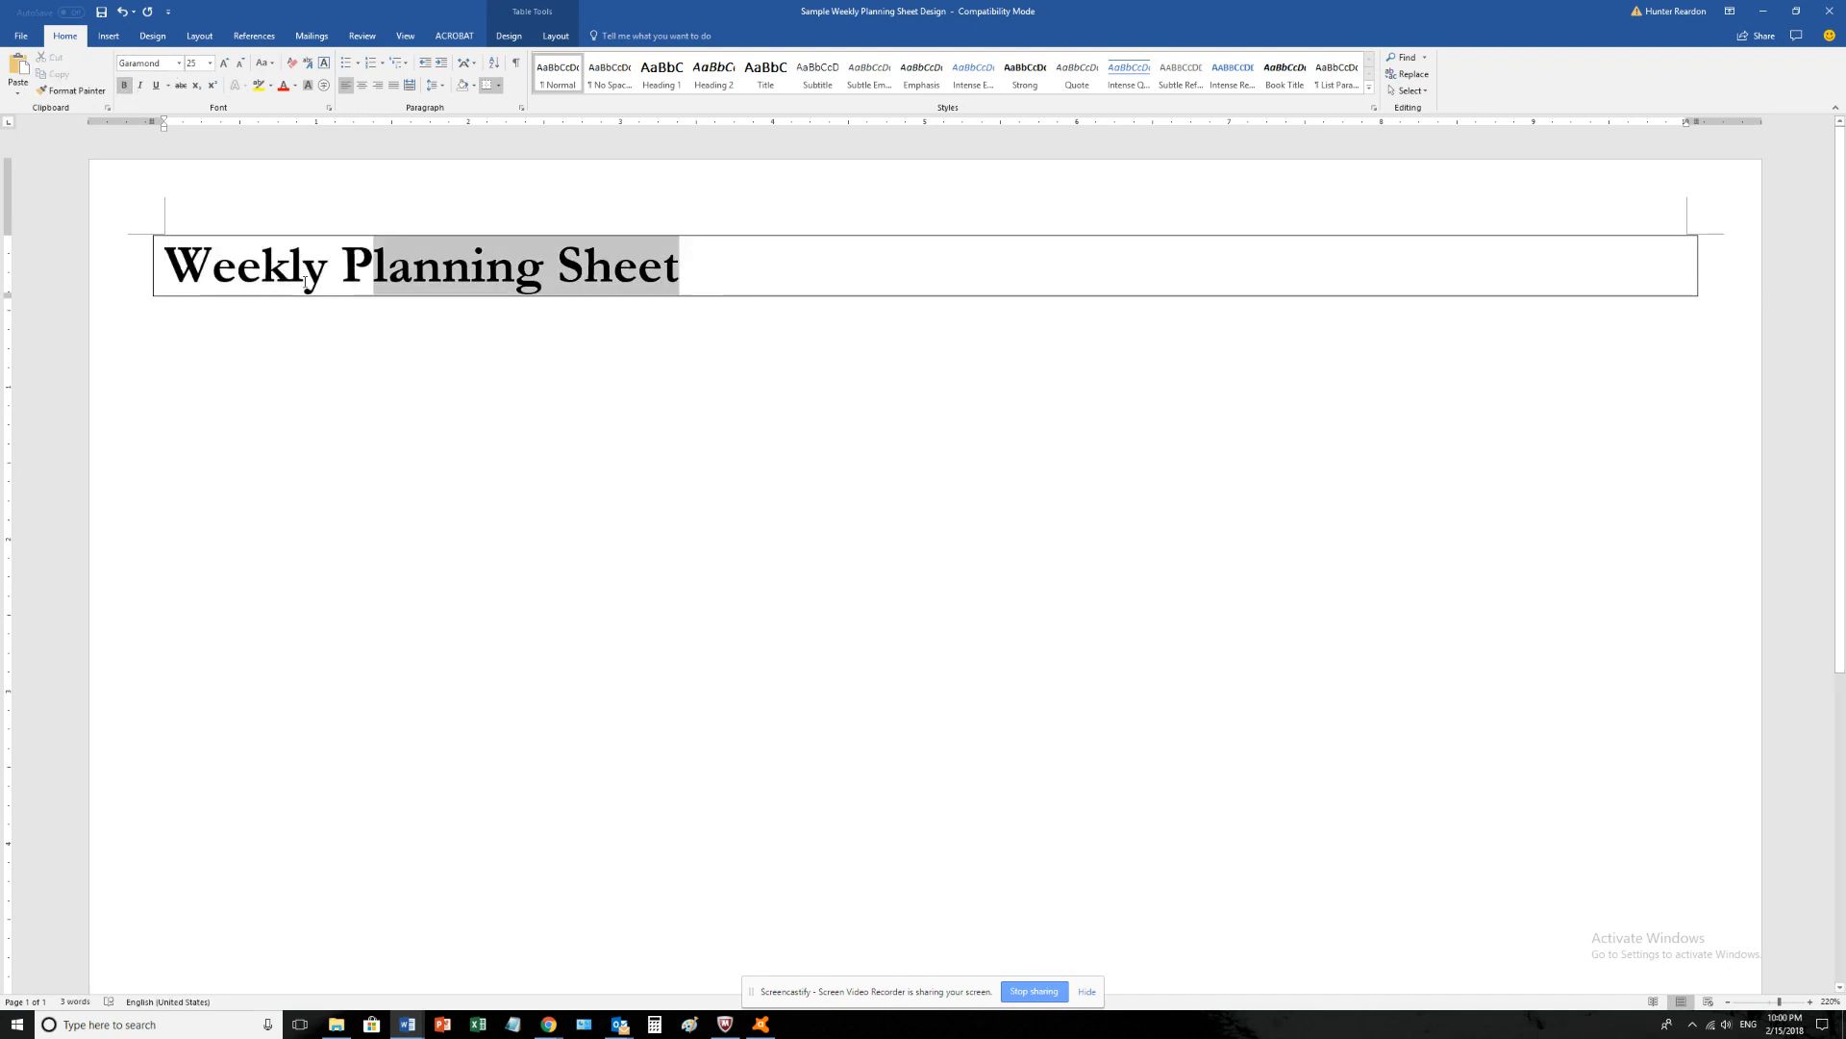
left_click(556, 37)
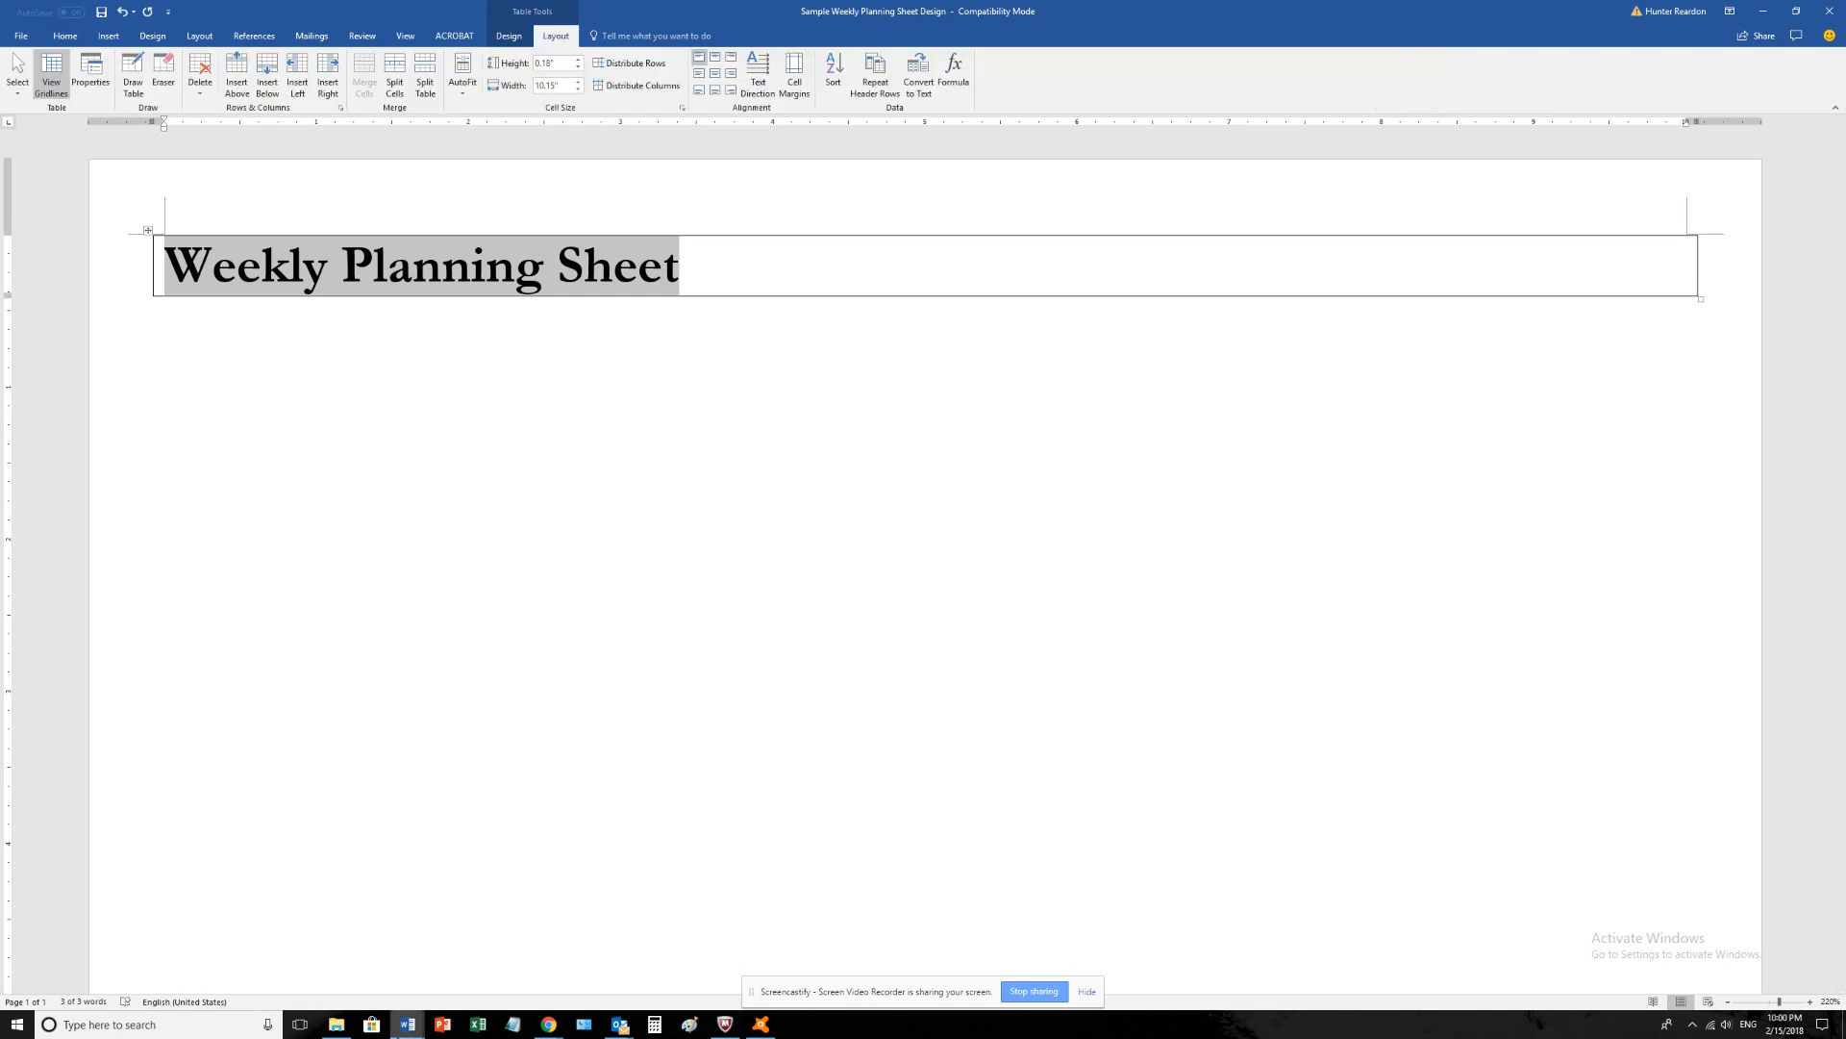
mouse_move(407, 1021)
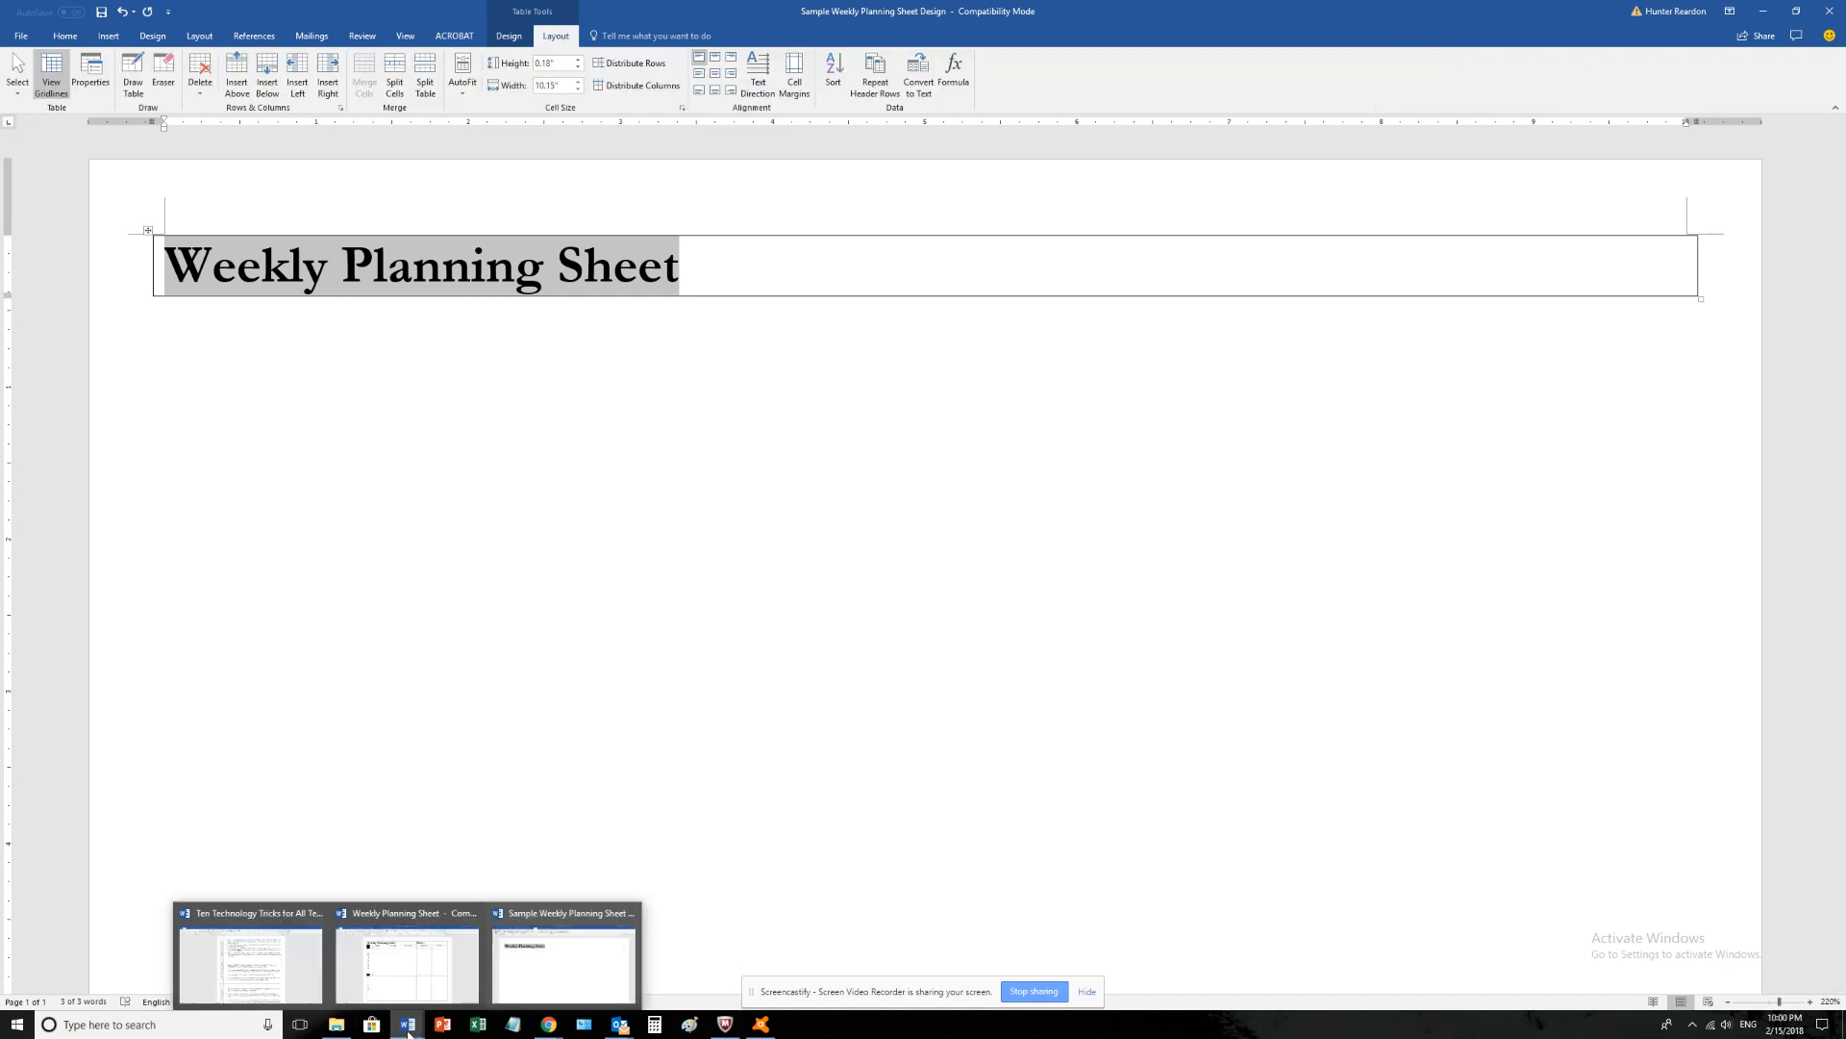
left_click(404, 928)
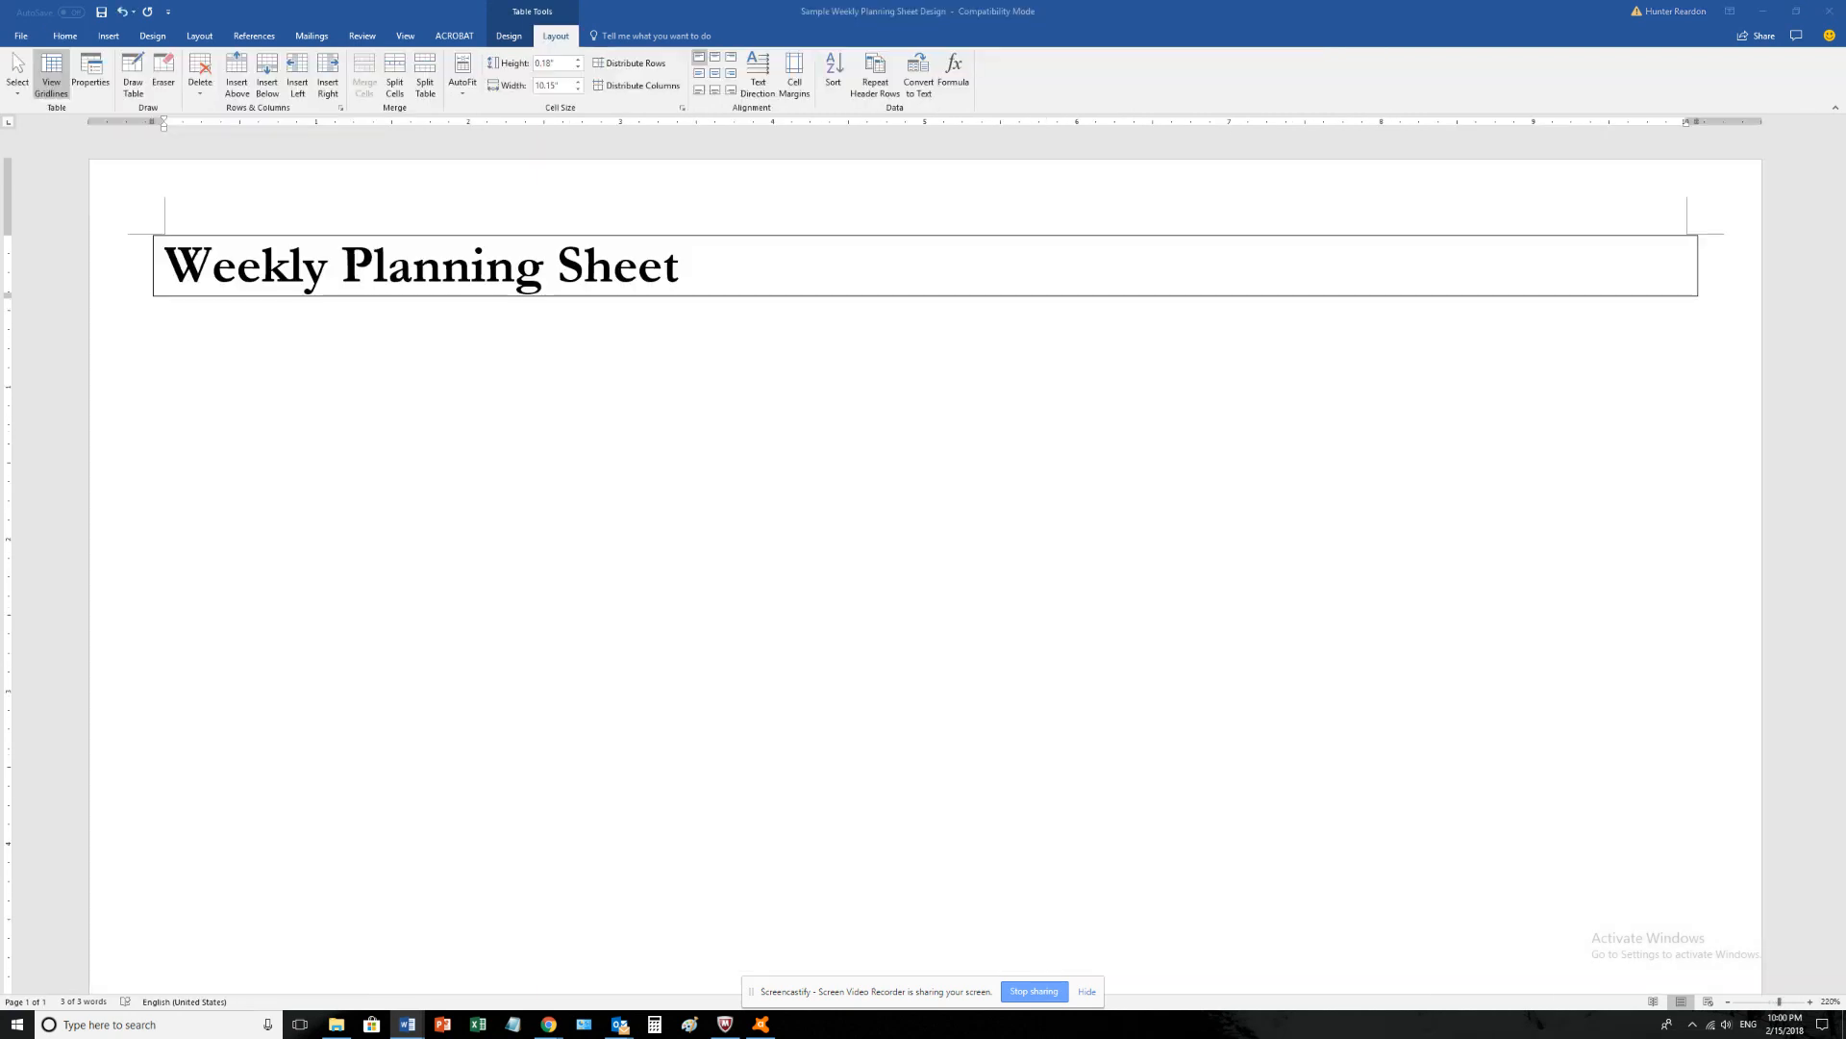
left_click(675, 265)
- Split the title cell into two columns and enter Dates: in the new second cell
left_click(691, 261)
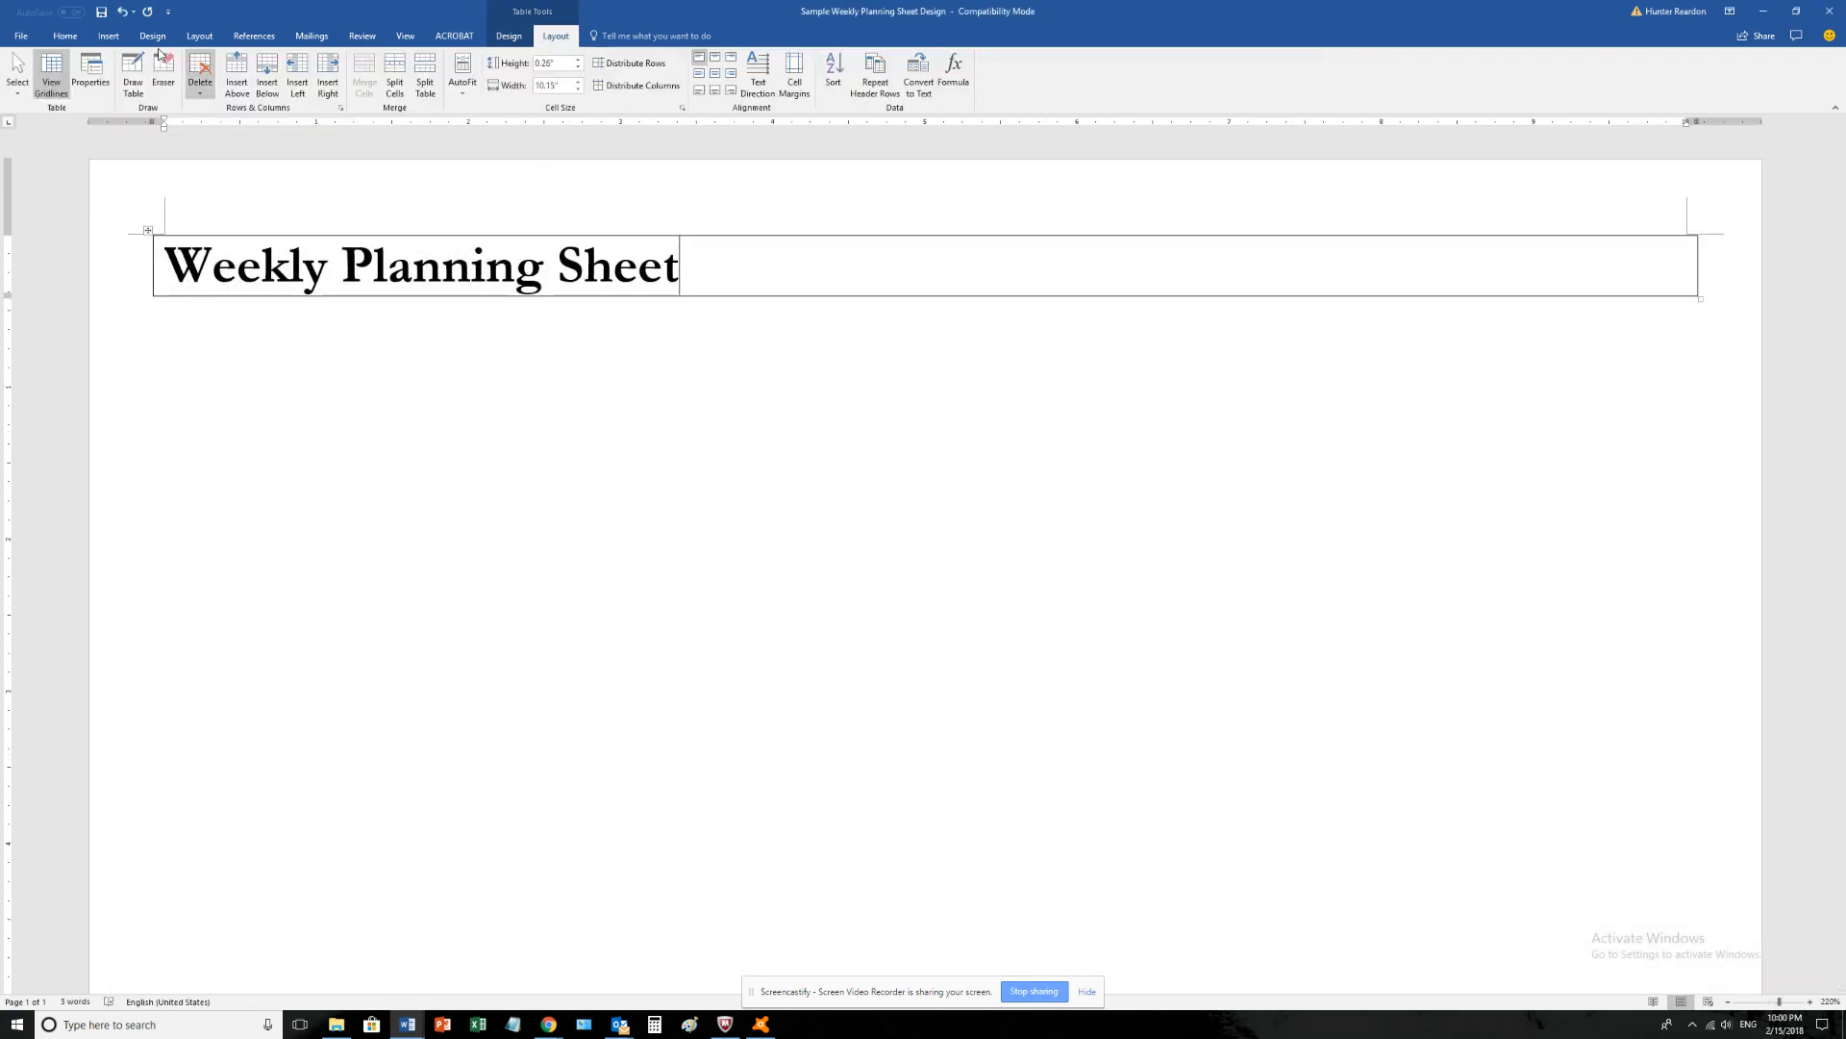
left_click(392, 85)
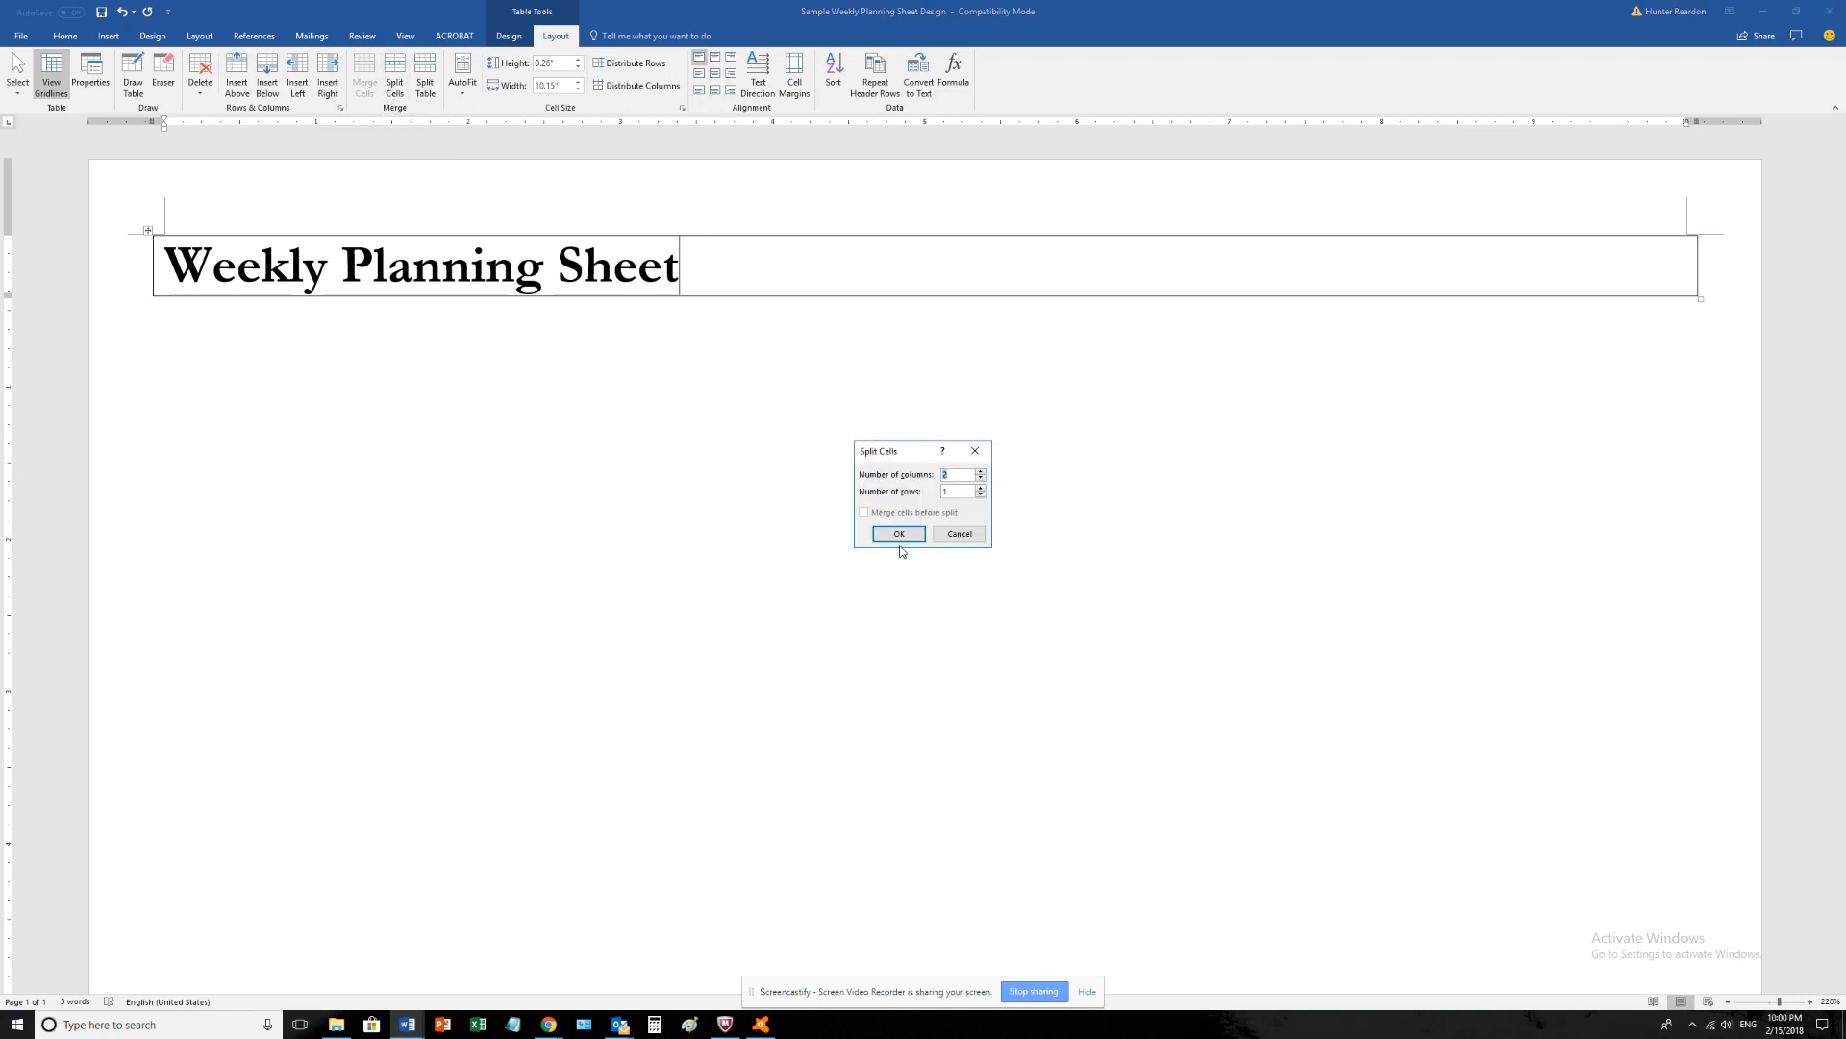
left_click(899, 534)
left_click(833, 260)
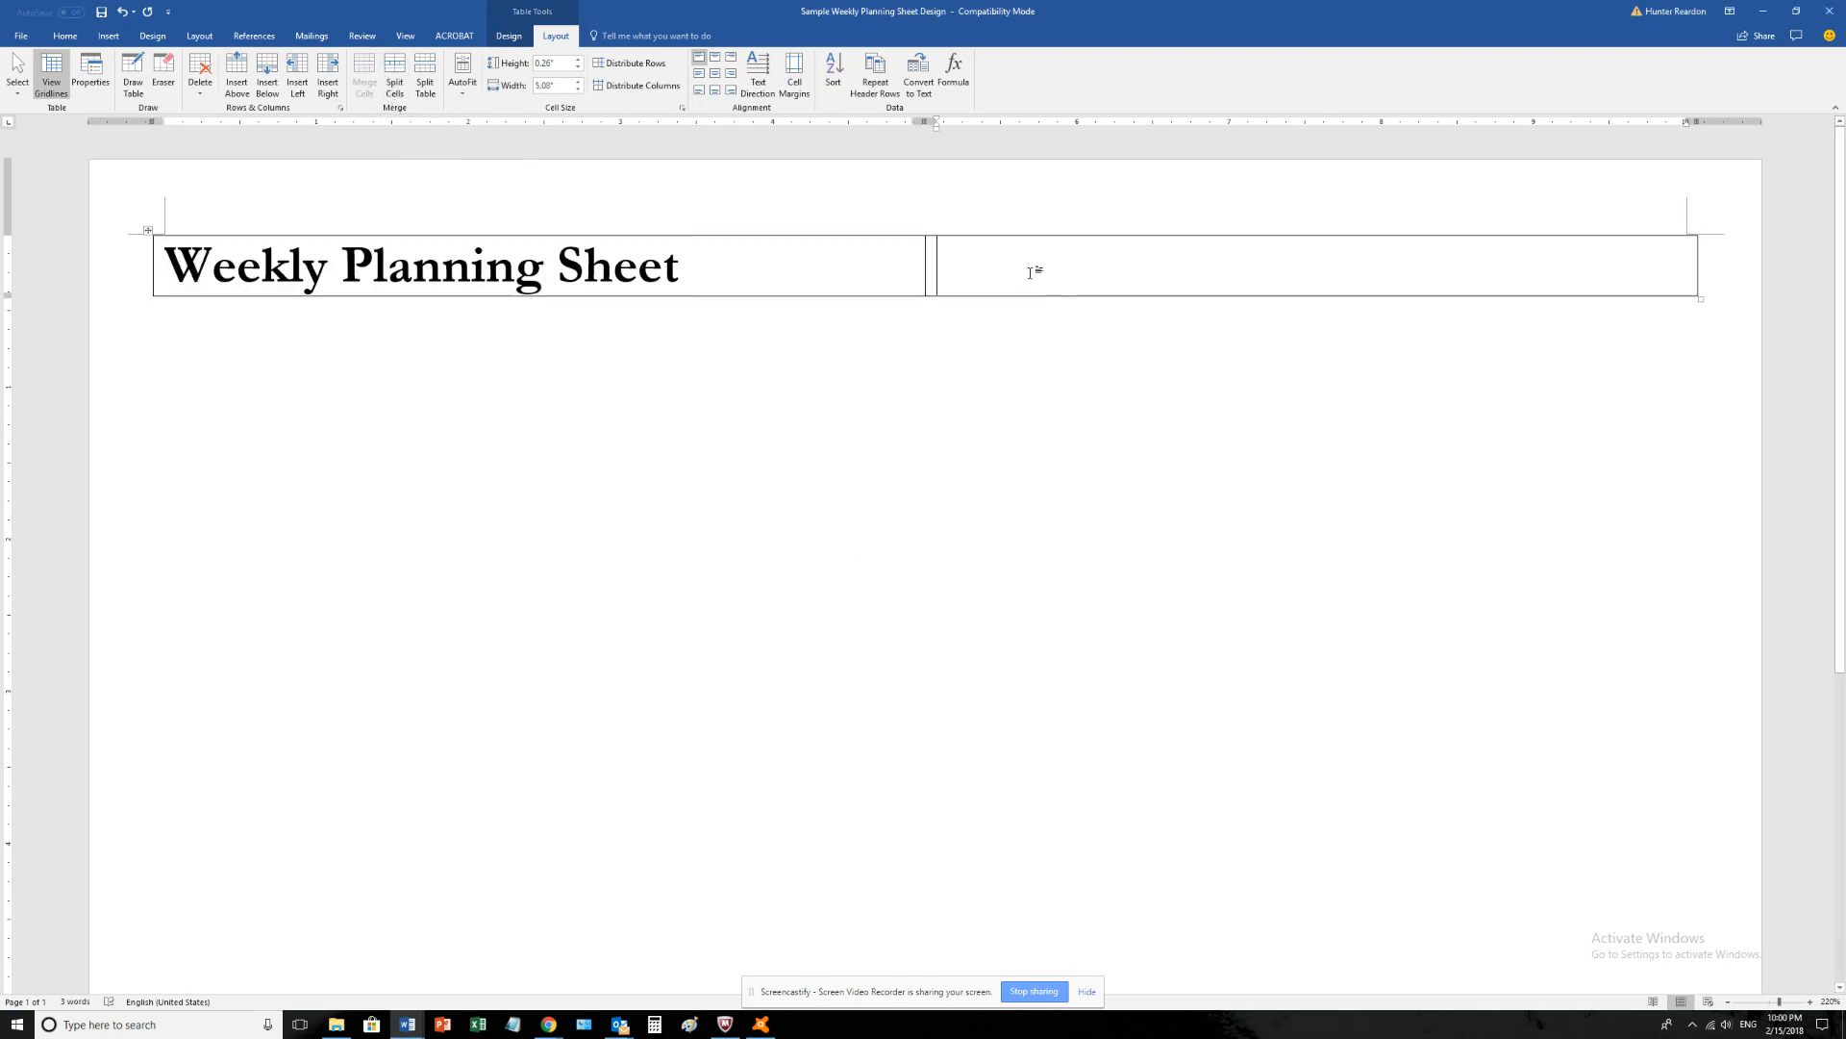
type("Dates:")
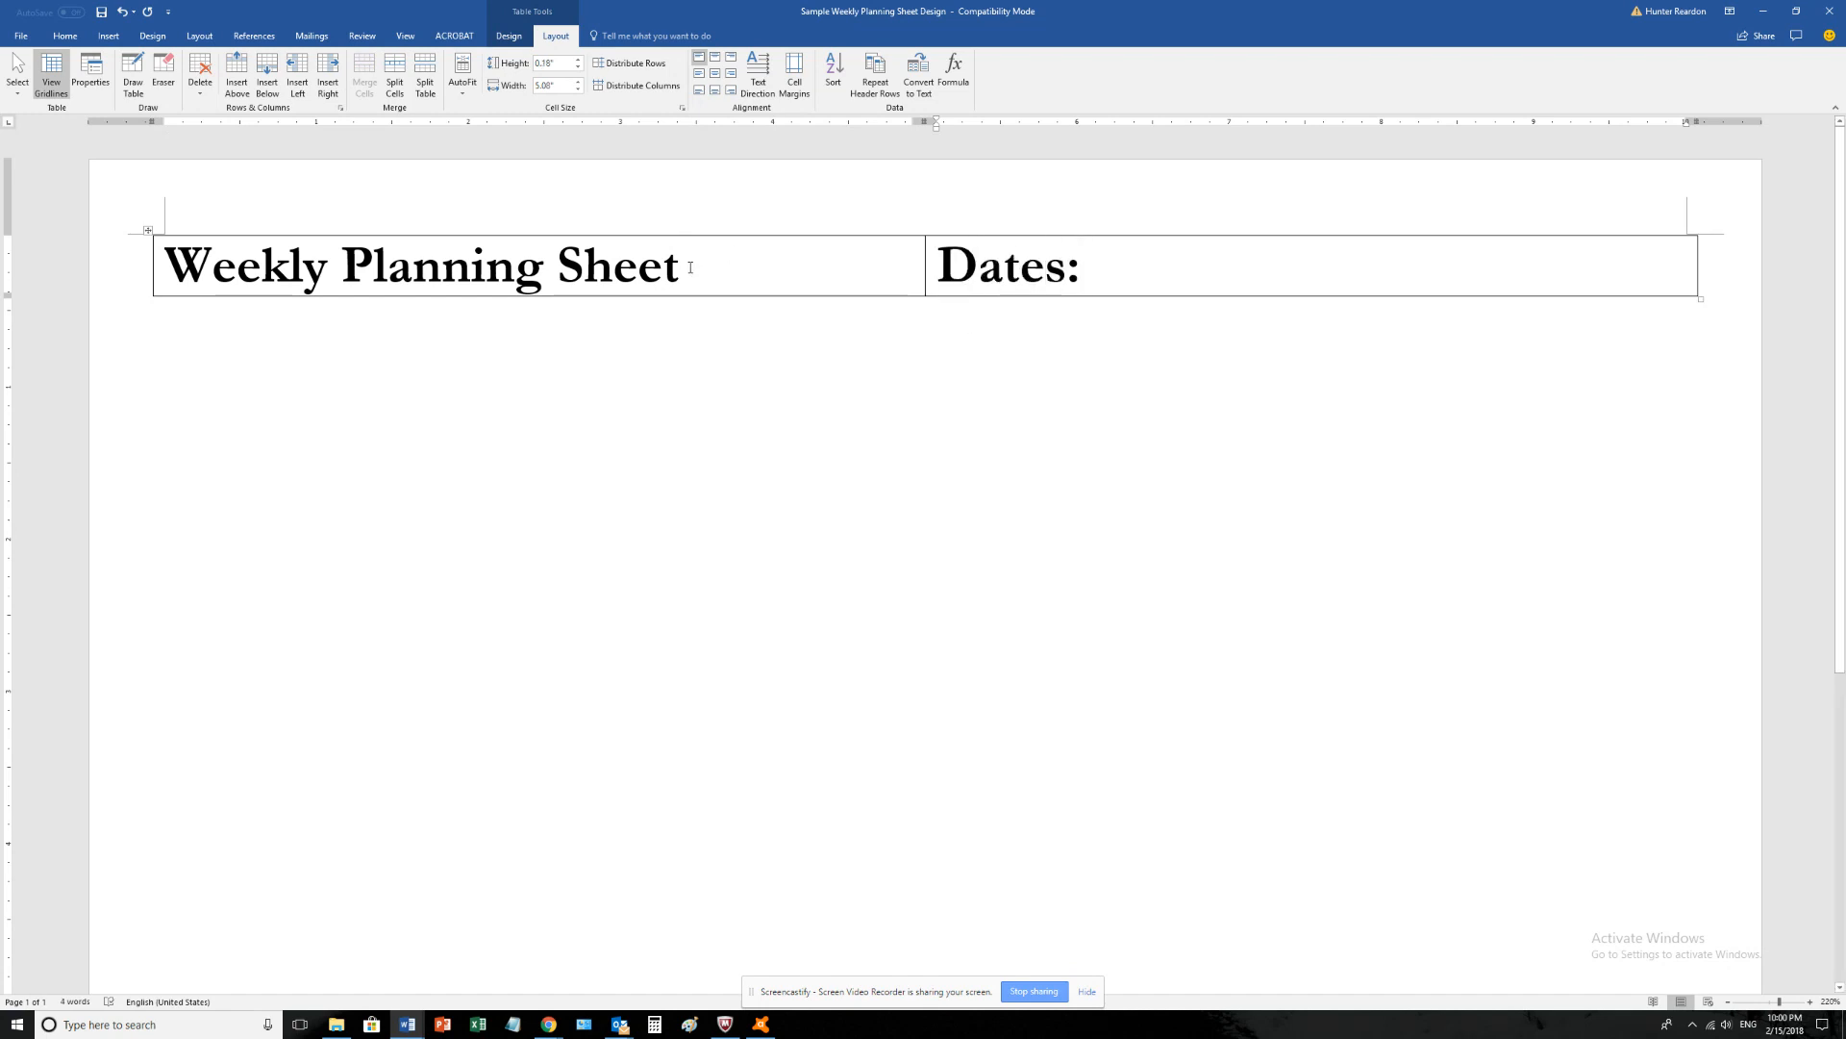
- Insert a new table row below the title and Dates row
left_click(645, 278)
left_click(1046, 275)
left_click(1221, 260)
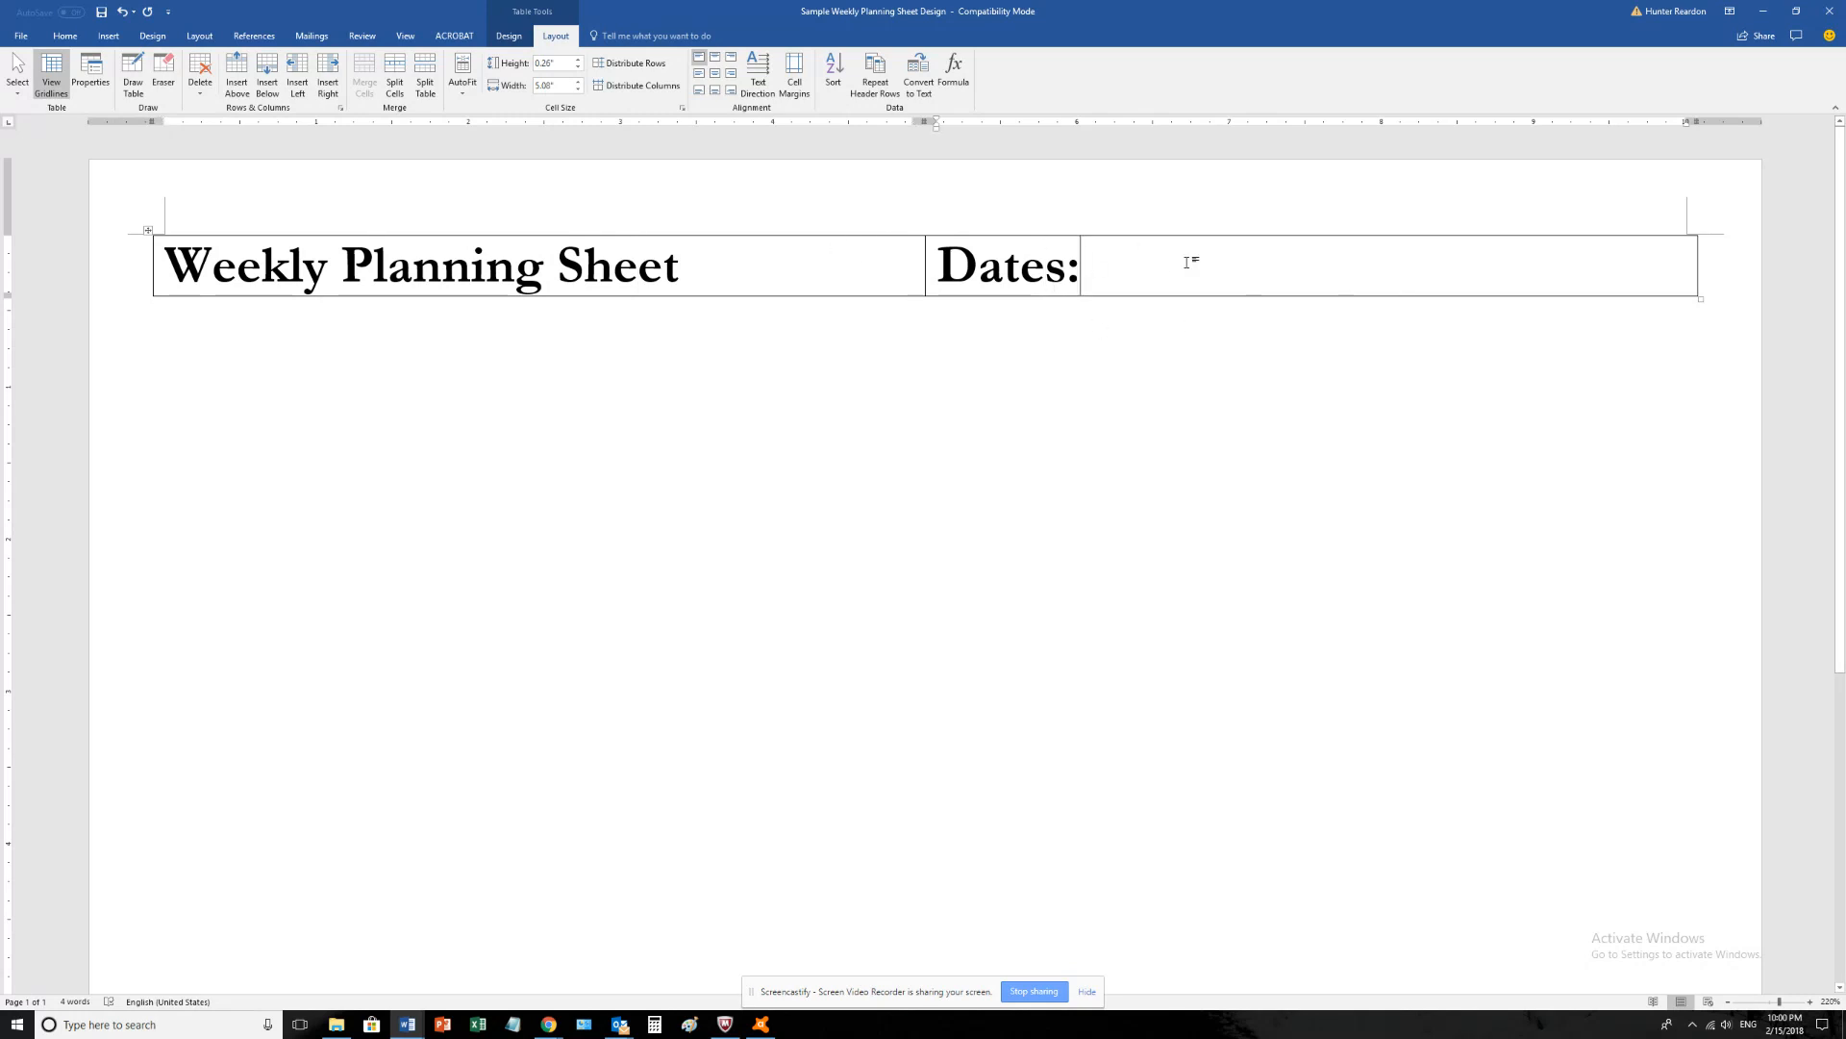
left_click(261, 93)
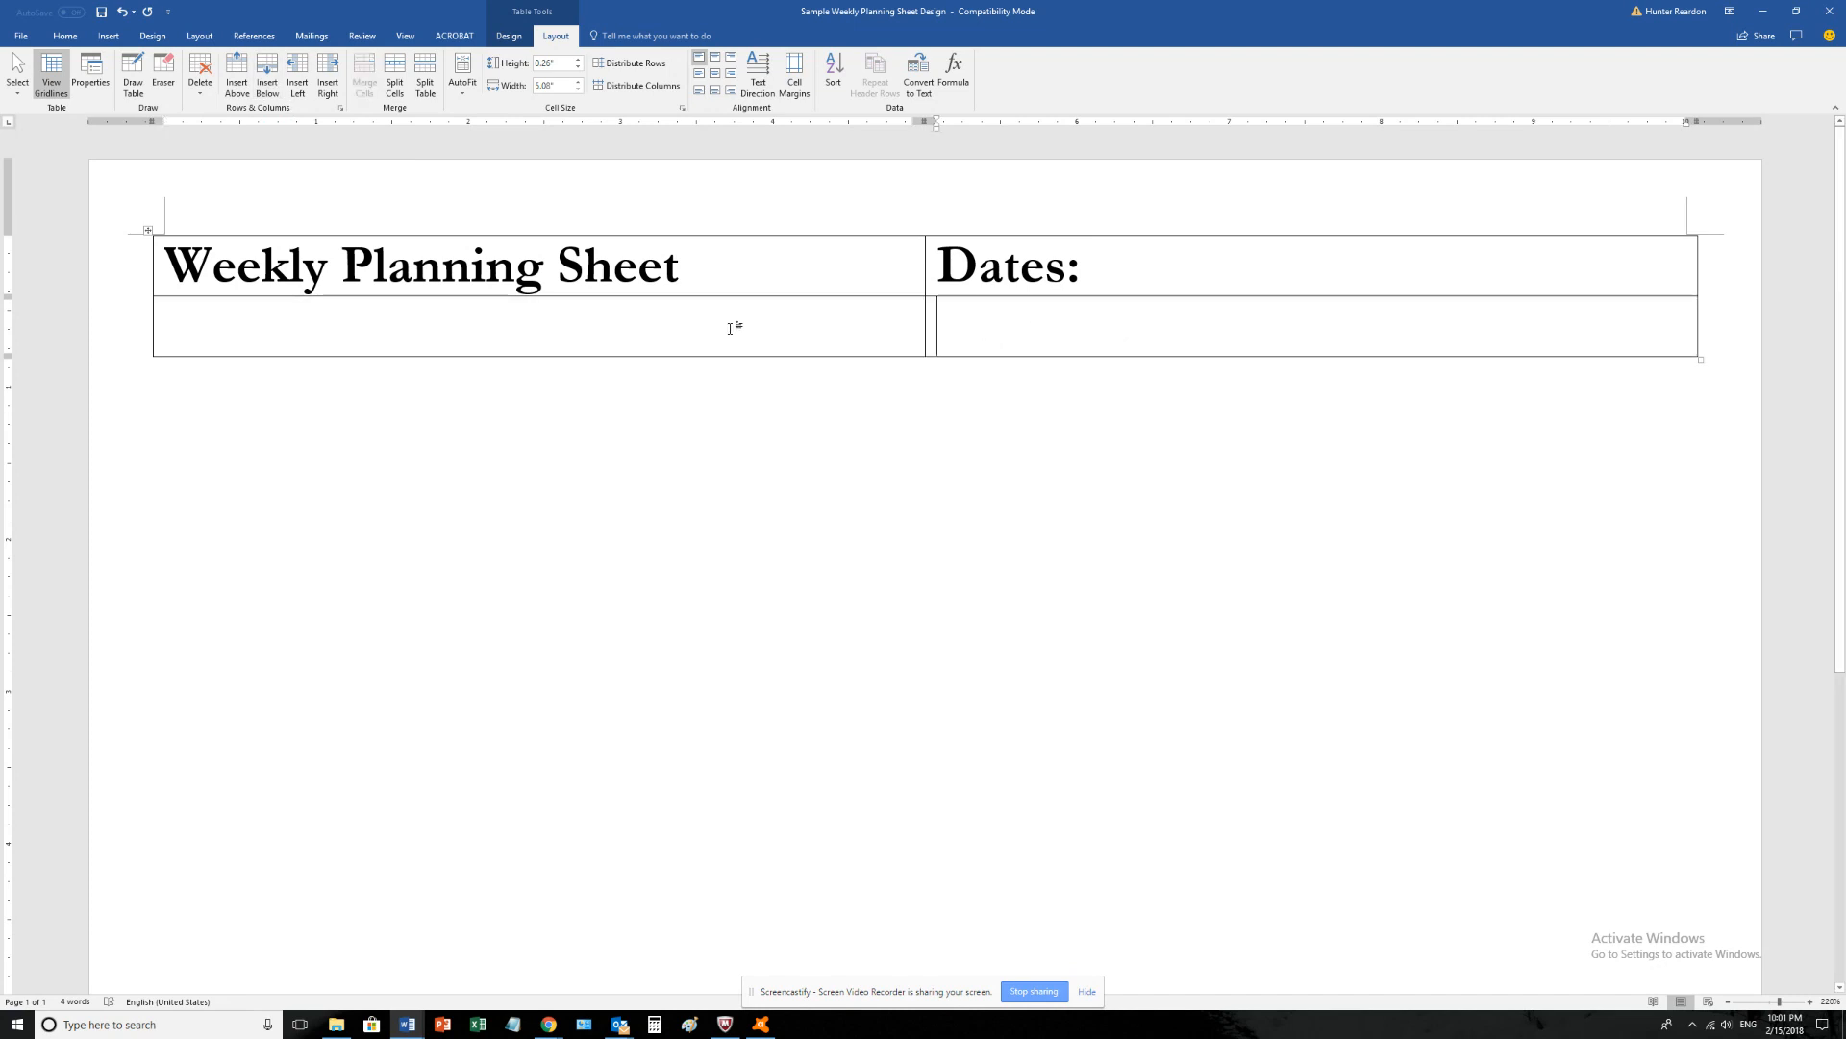
left_click(1009, 334)
left_click_drag(1009, 335, 637, 340)
left_click(637, 340)
left_click(1116, 336)
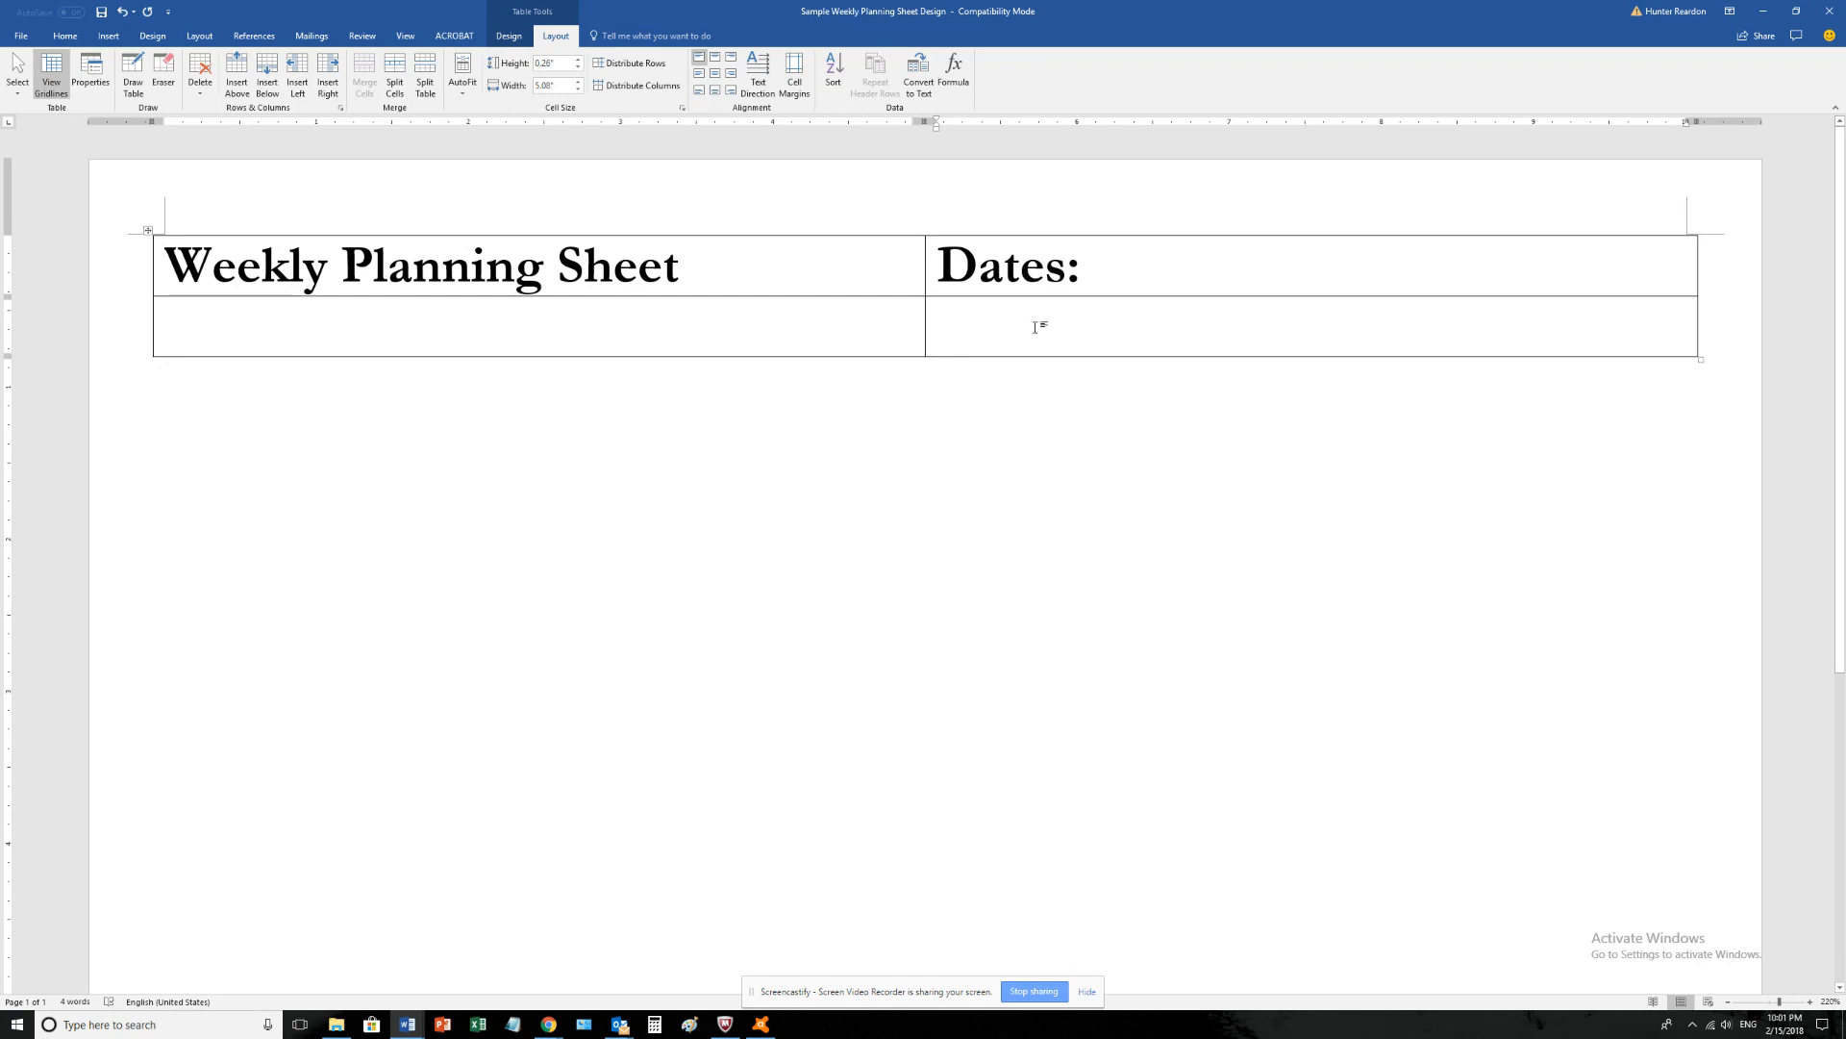
left_click_drag(1037, 321, 799, 321)
left_click(991, 314)
left_click(564, 336)
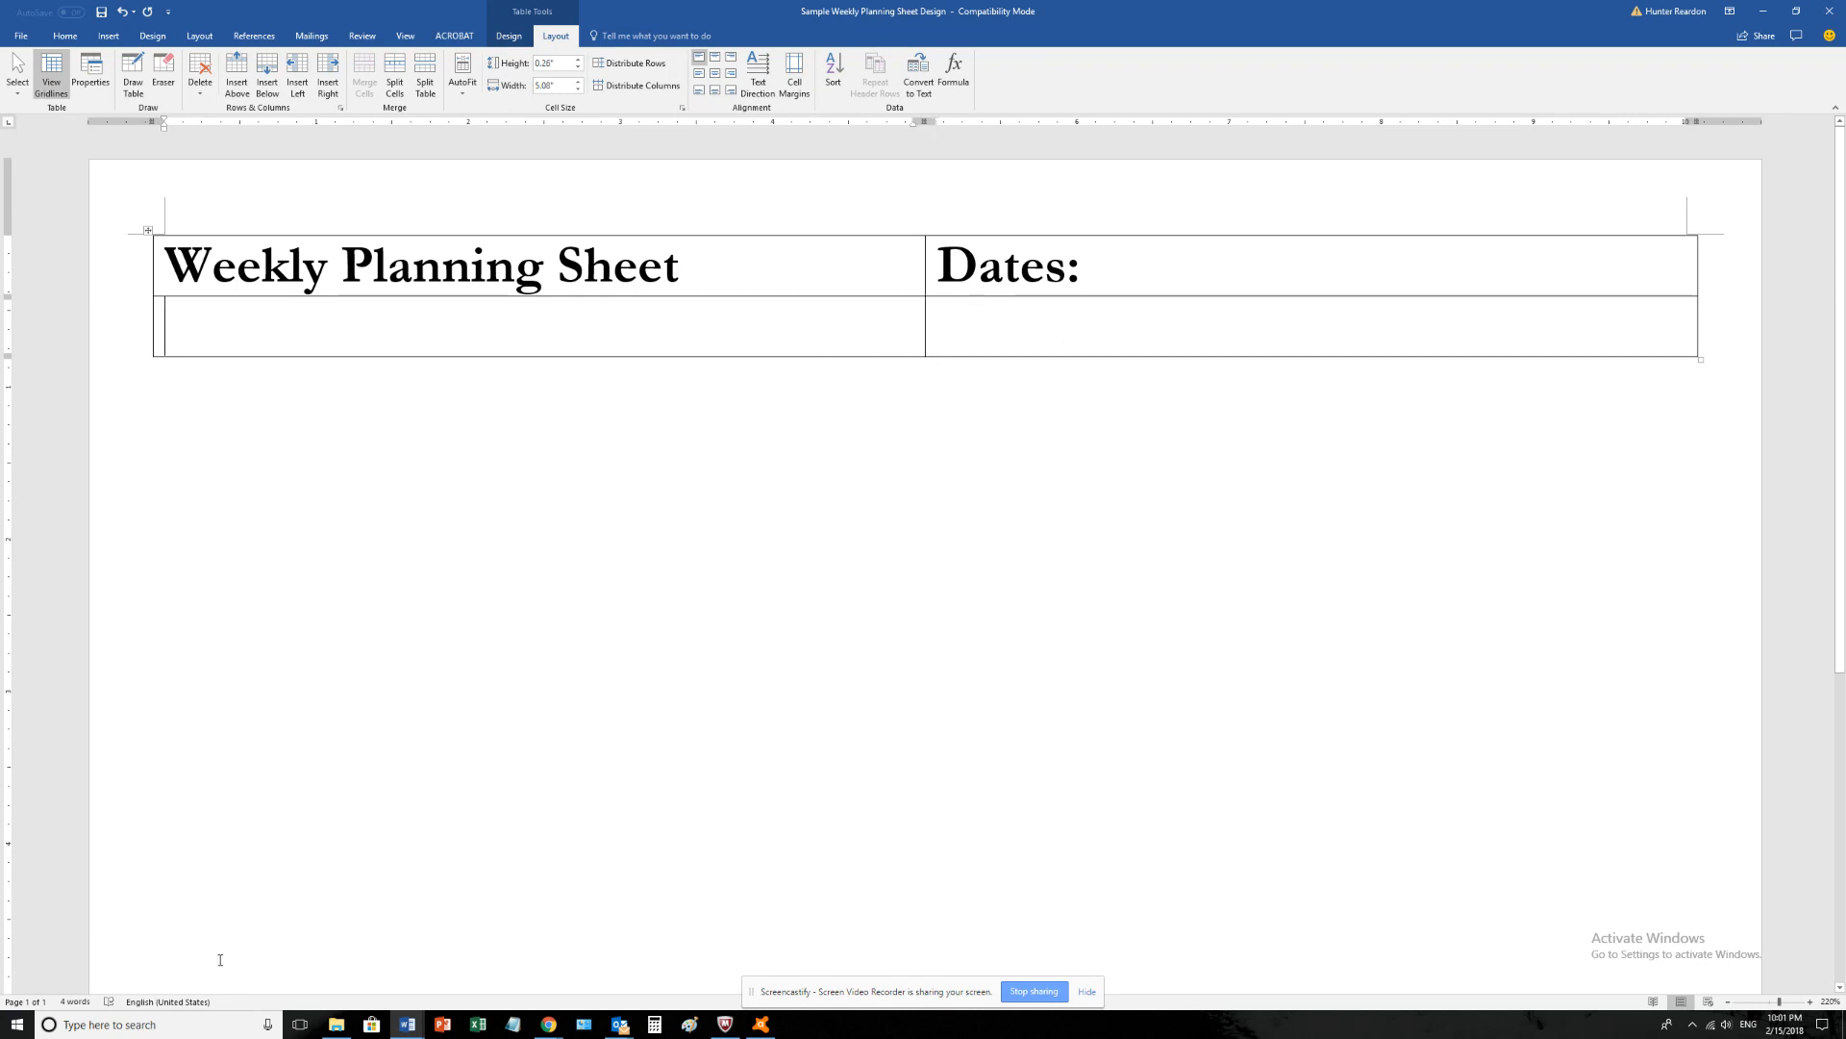
left_click(224, 329)
left_click(1005, 309)
left_click_drag(1000, 324, 769, 341)
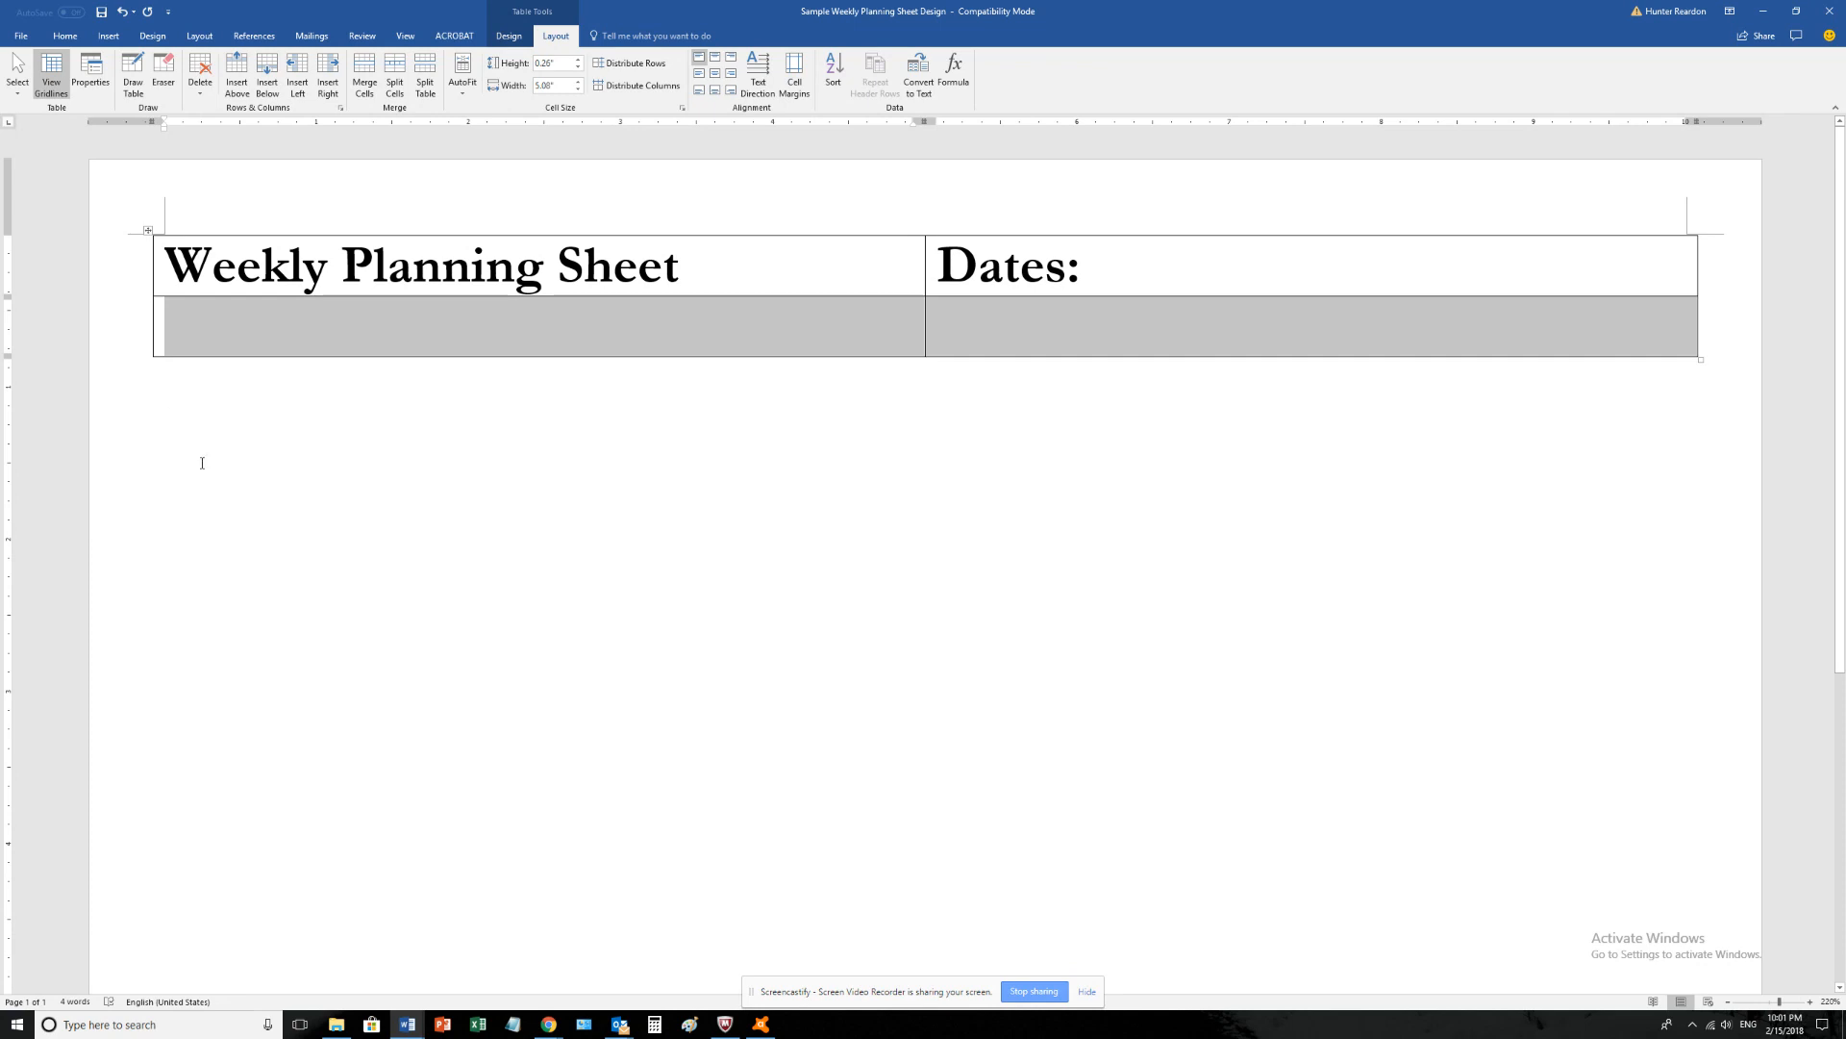
left_click(977, 343)
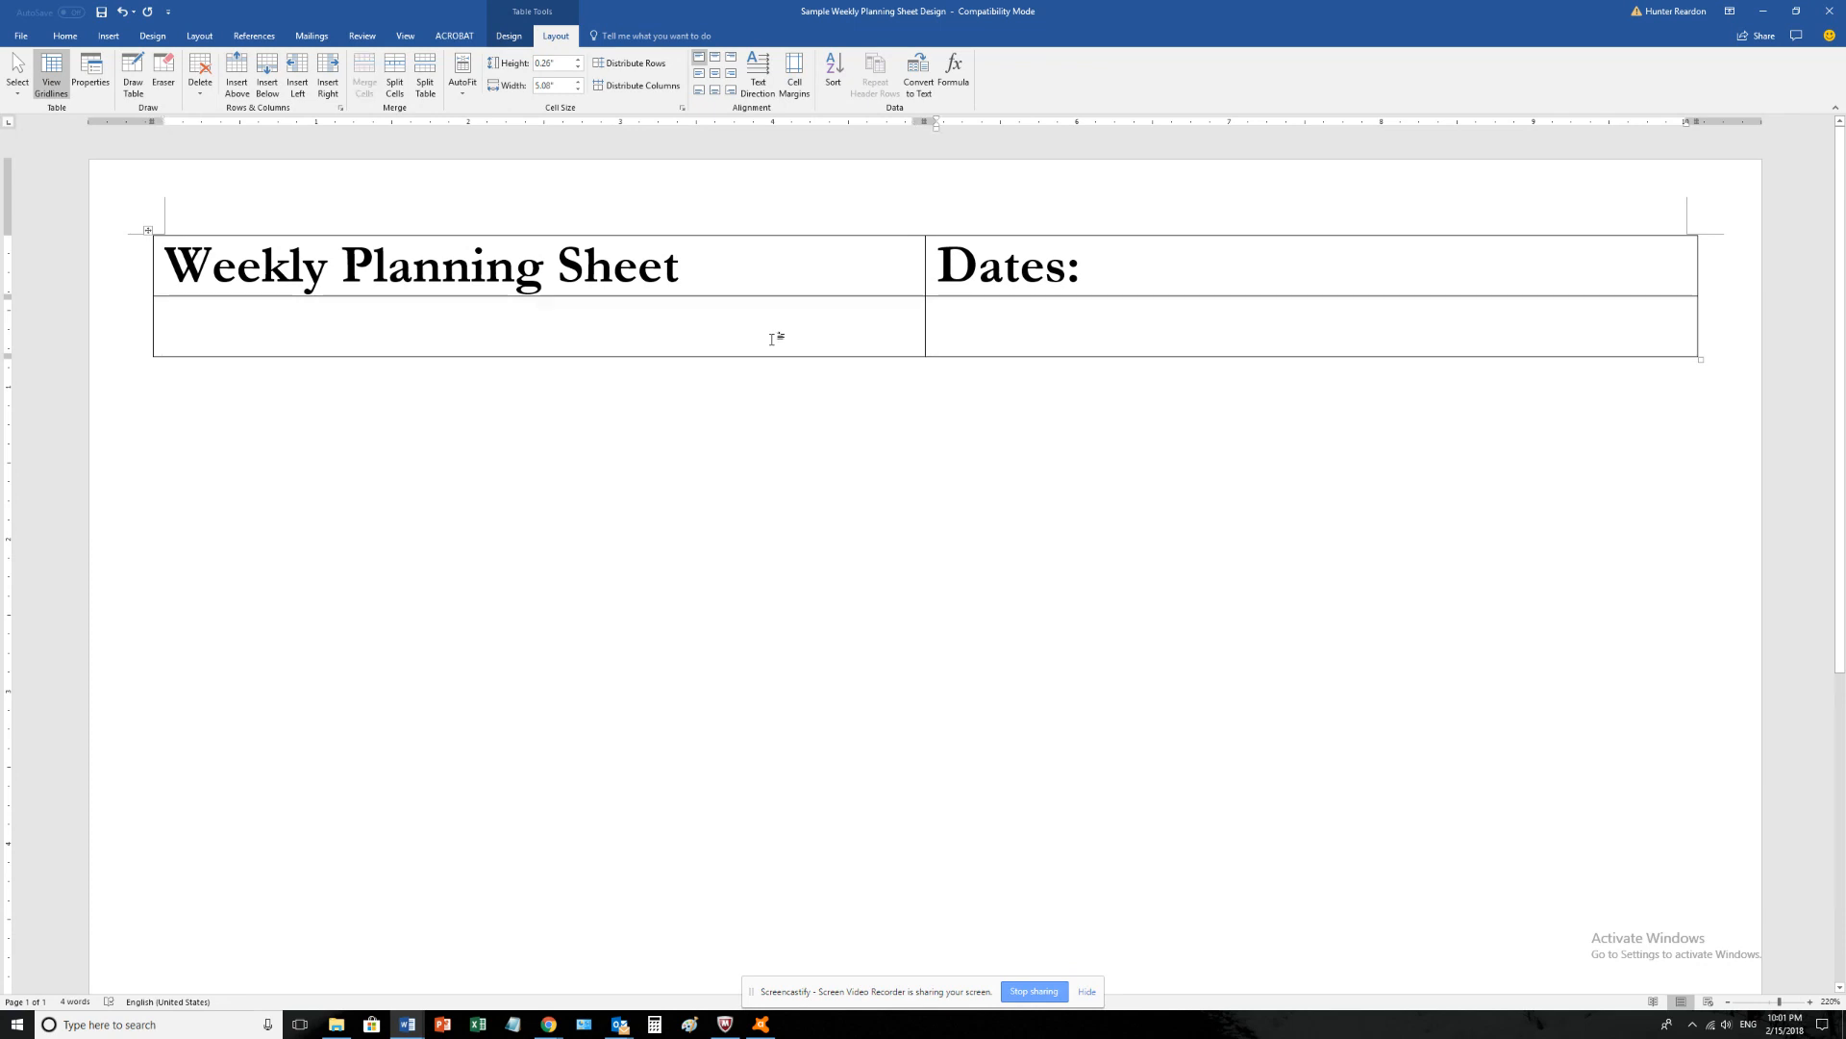
left_click_drag(771, 338, 779, 421)
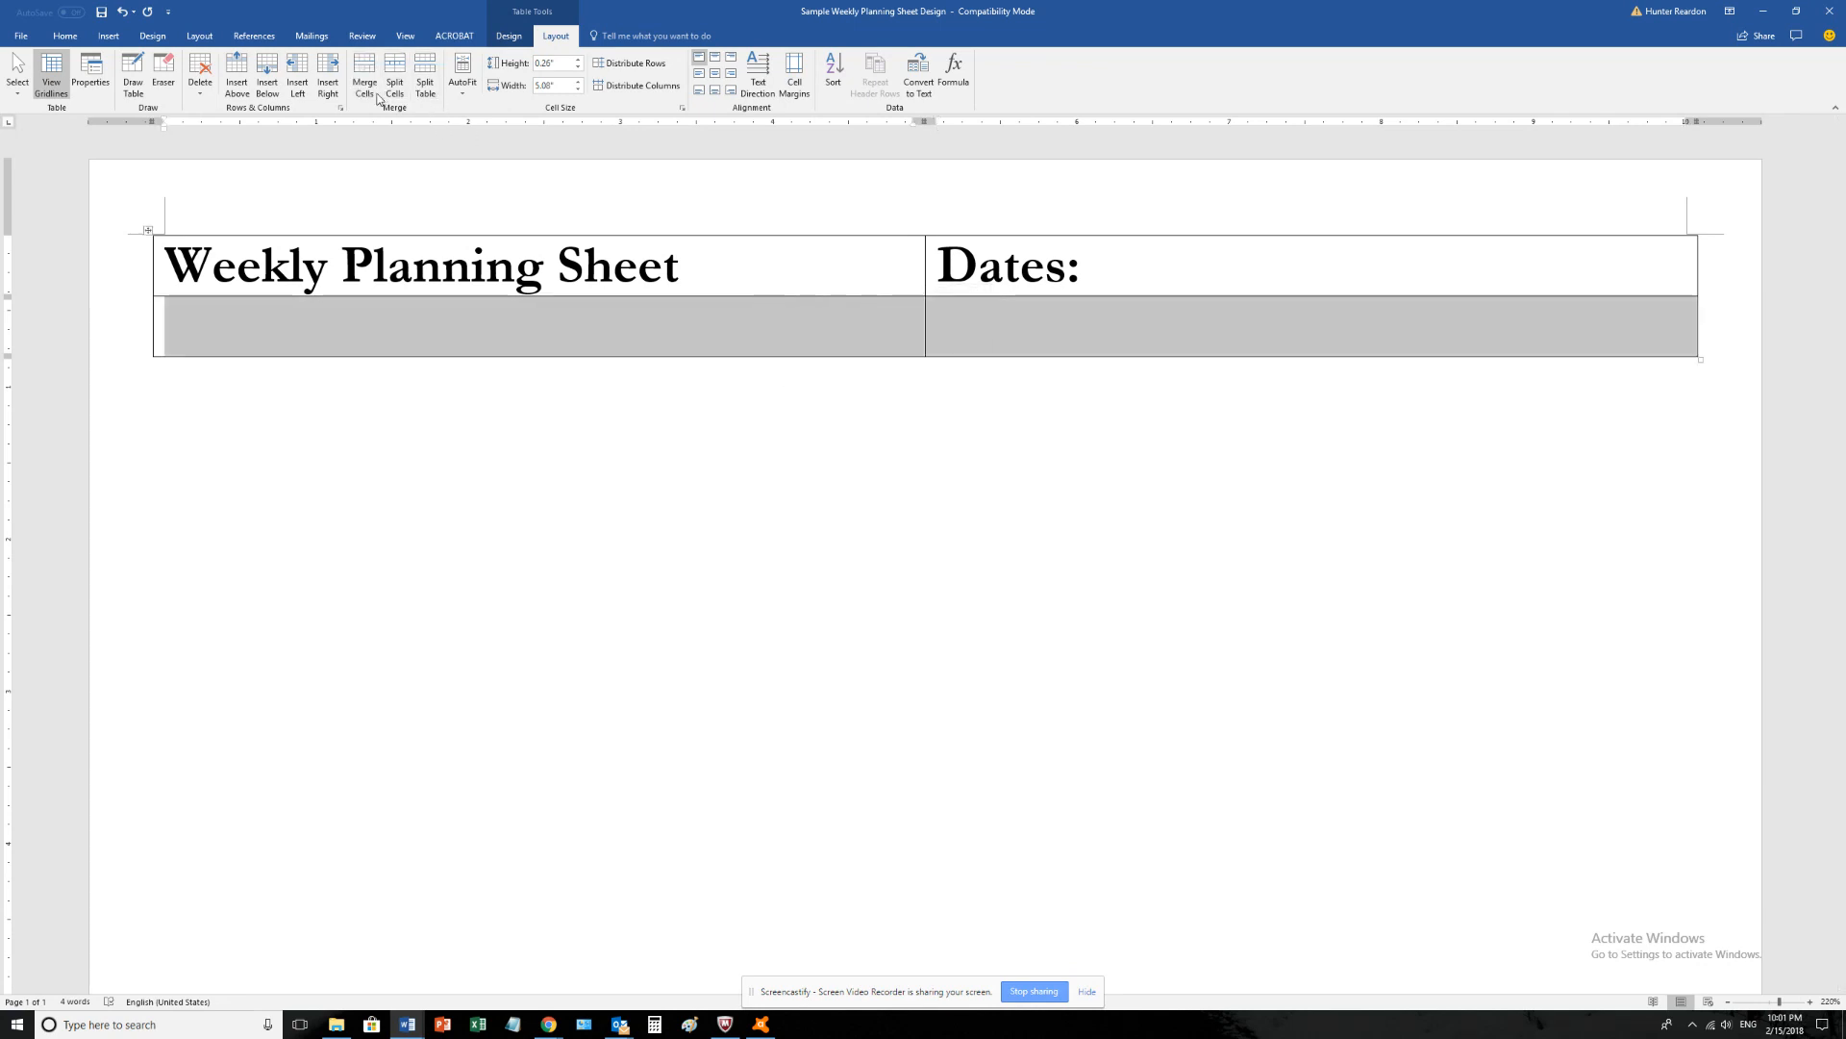
left_click(501, 359)
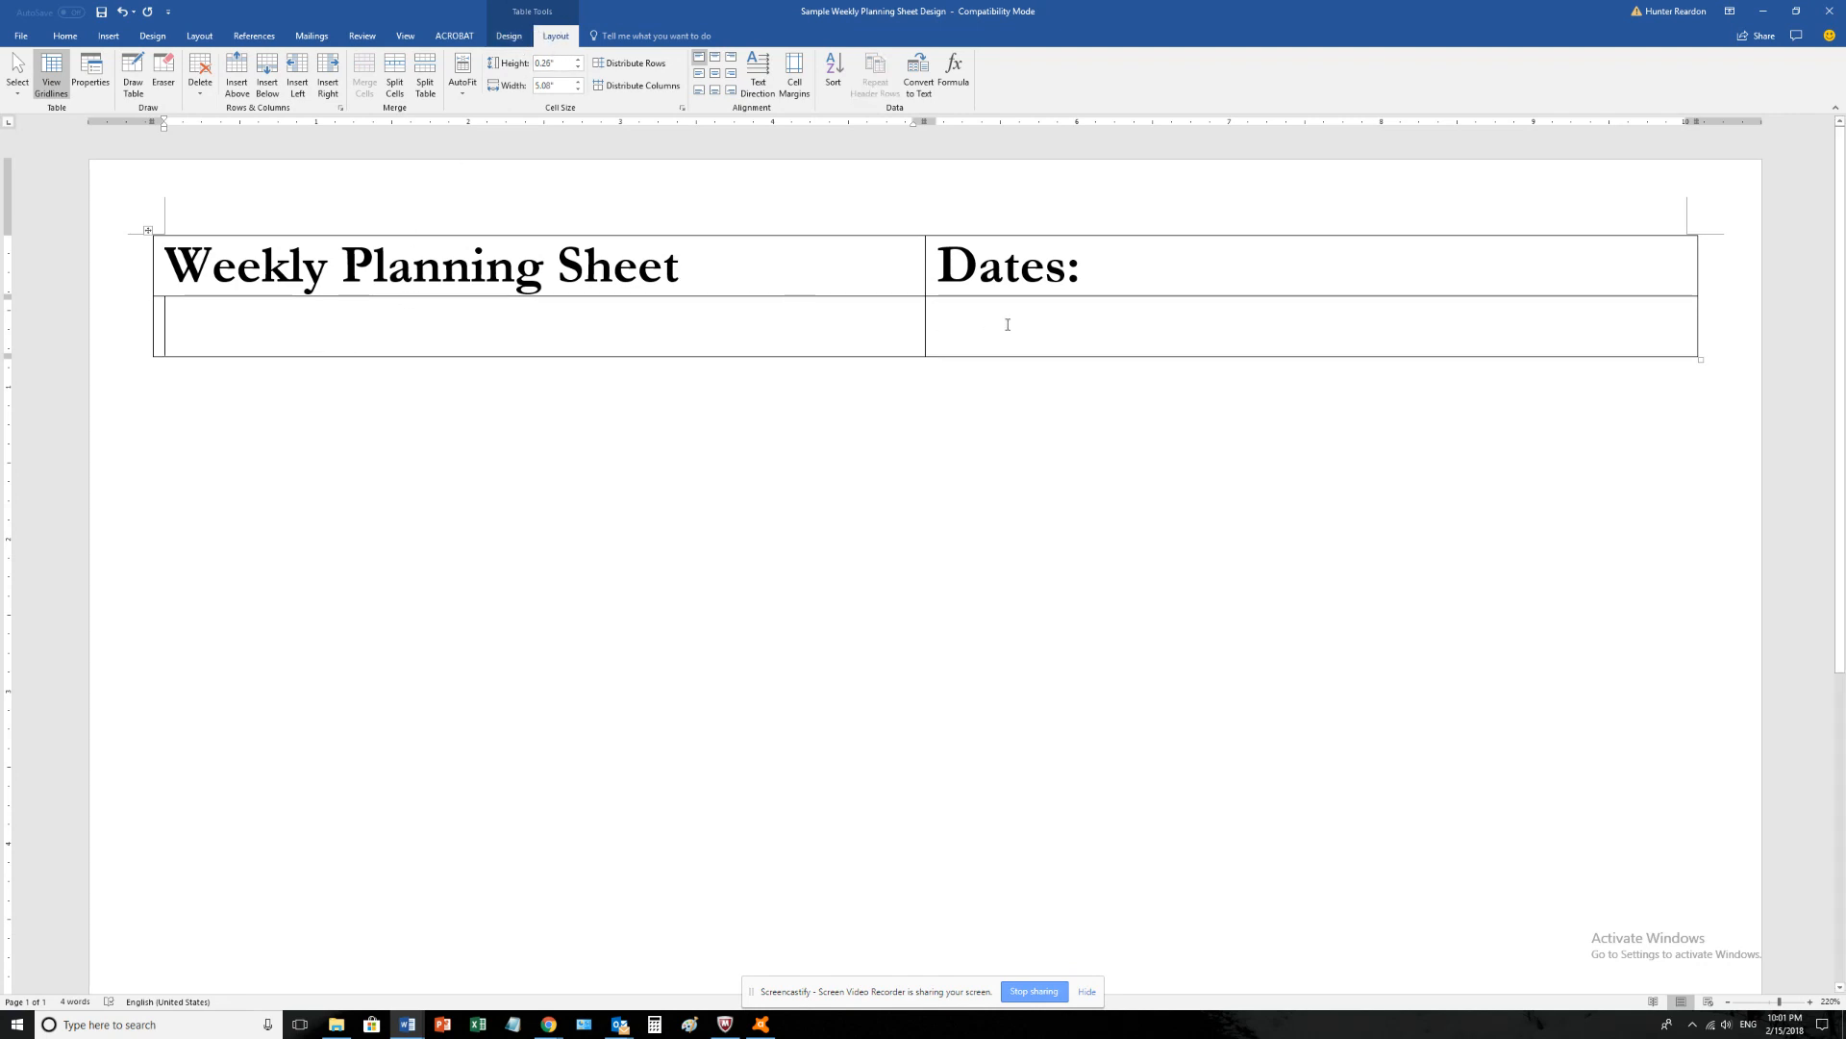
- Merge the two cells of the second row into a single full-width cell
left_click_drag(1006, 317, 762, 330)
left_click(363, 83)
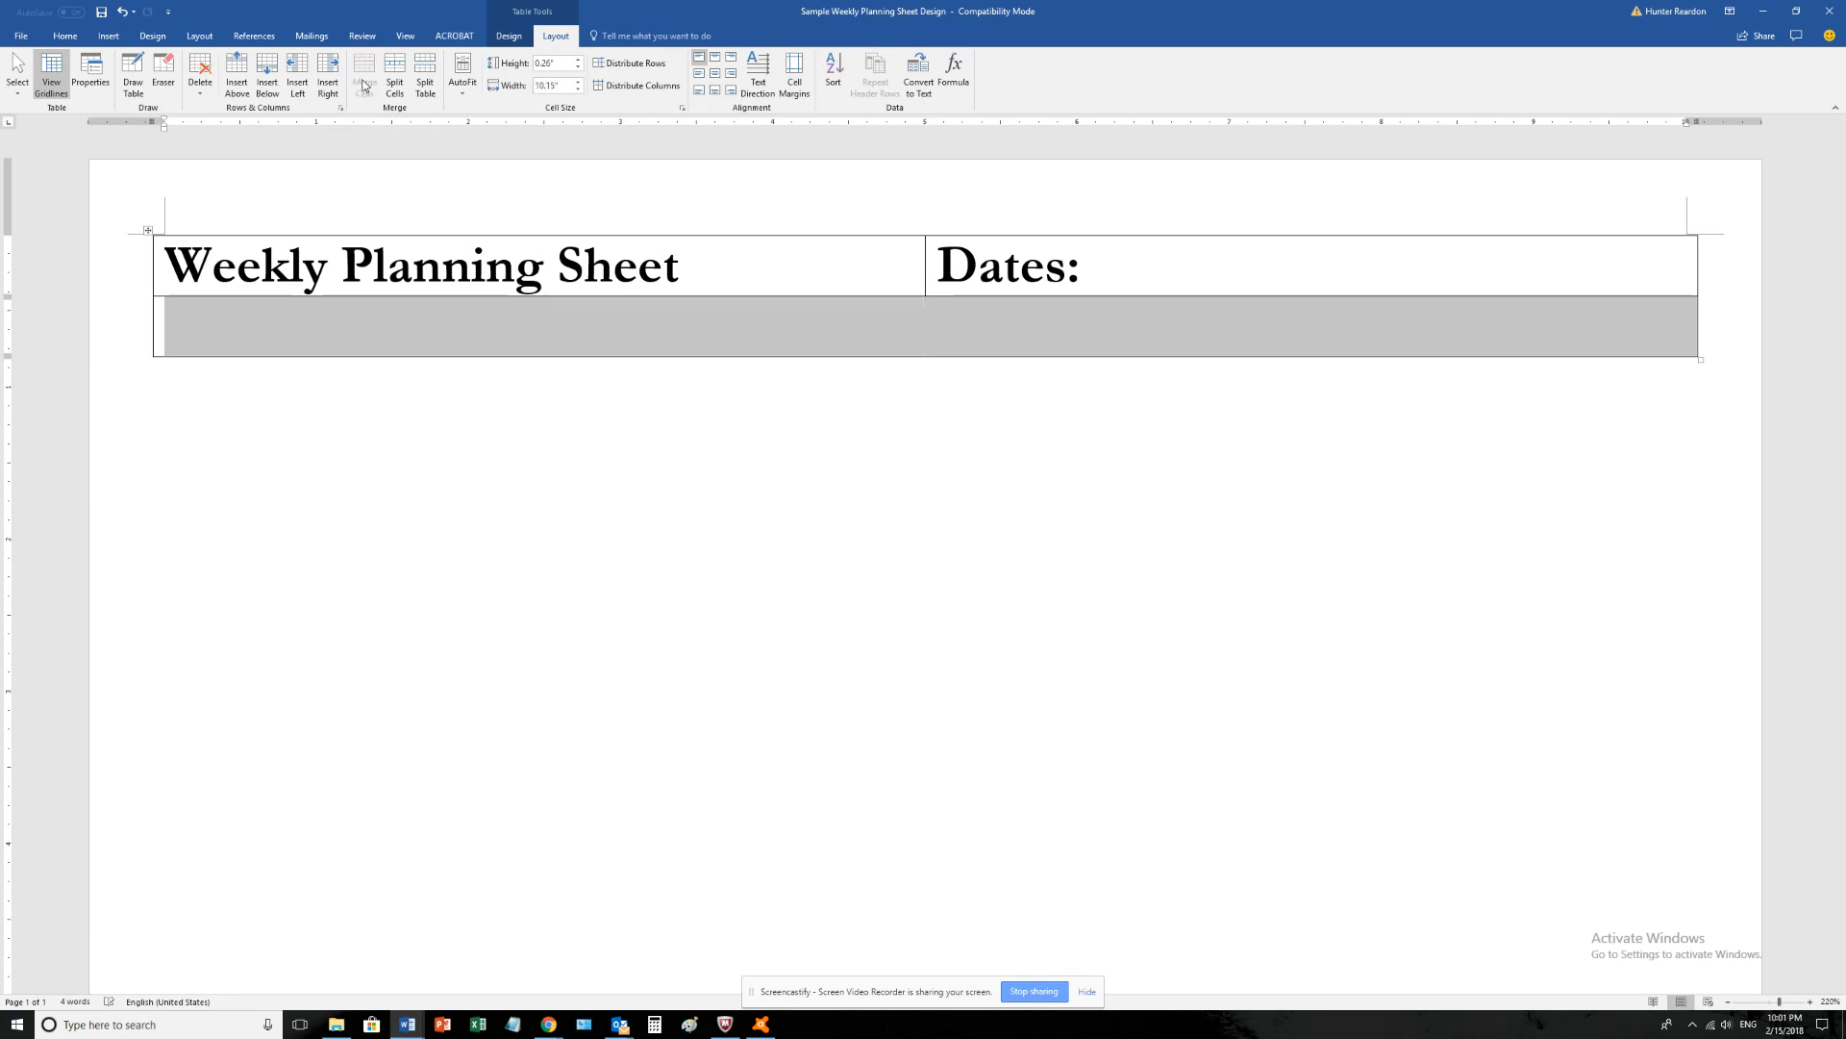
left_click(887, 346)
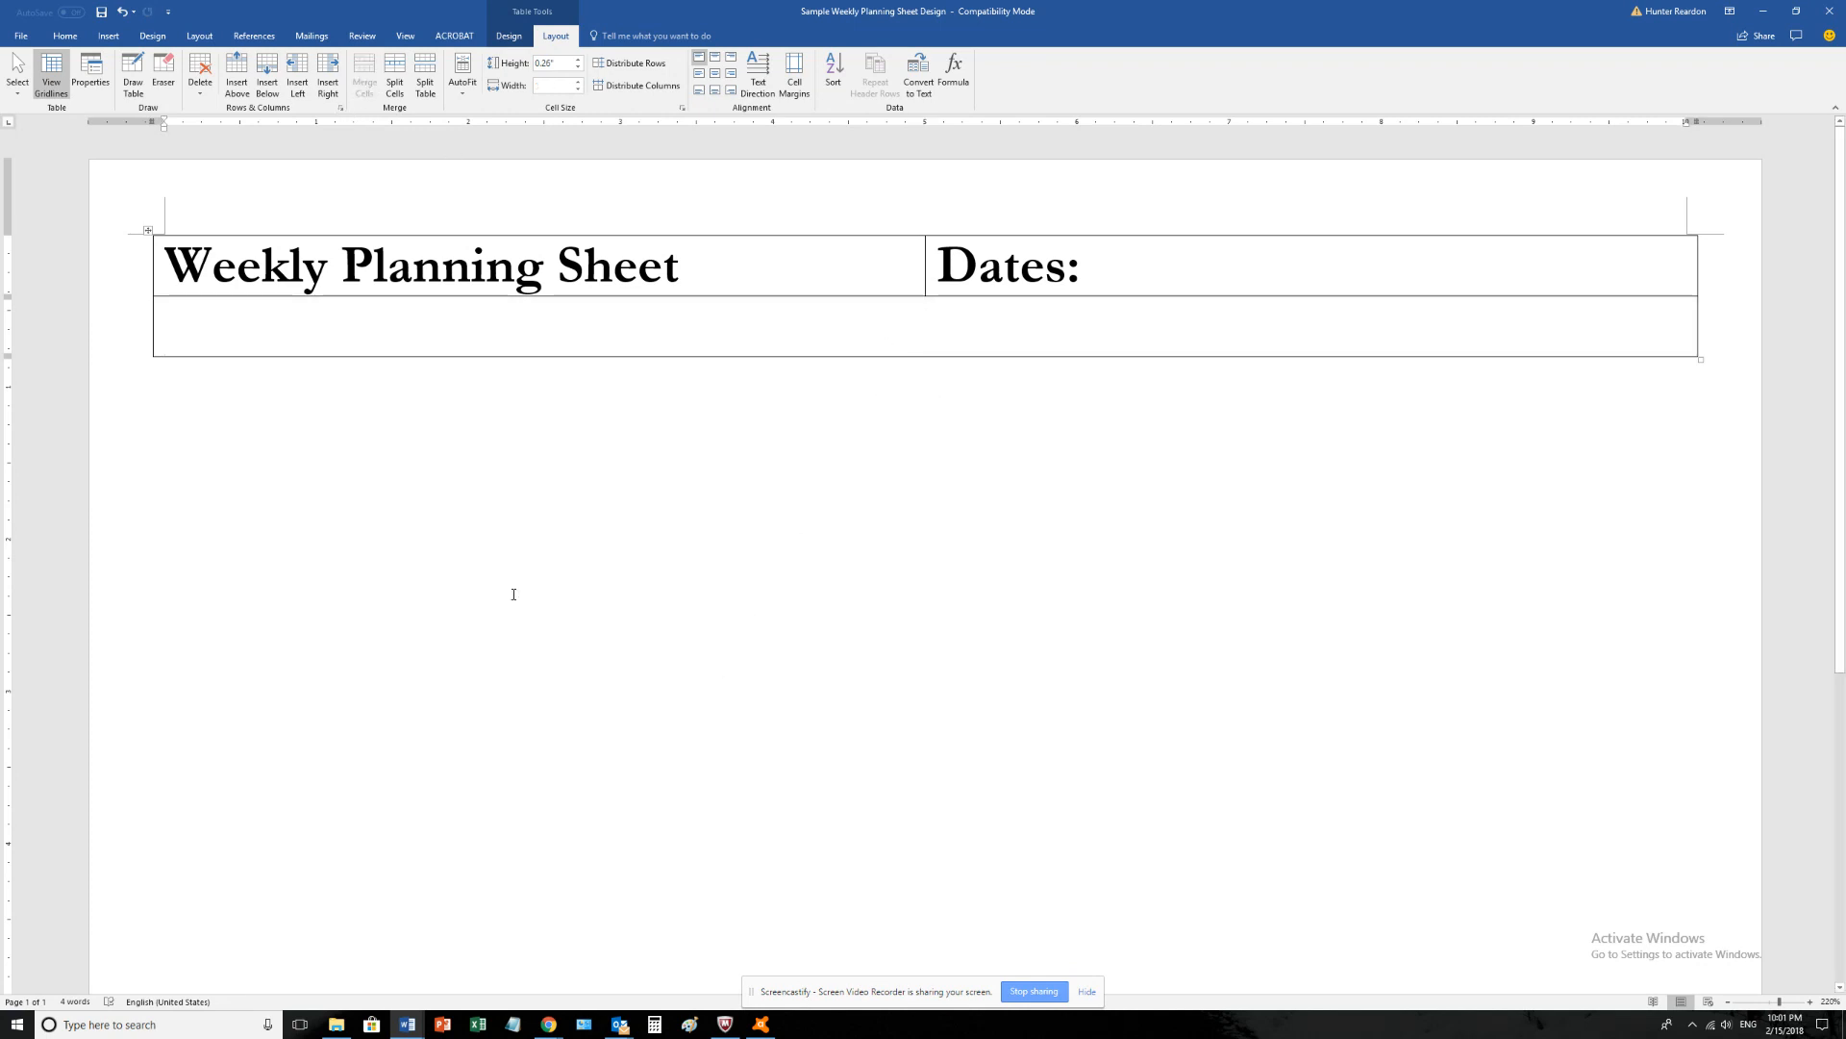
- Set the font size in the merged second row to 14
left_click(64, 36)
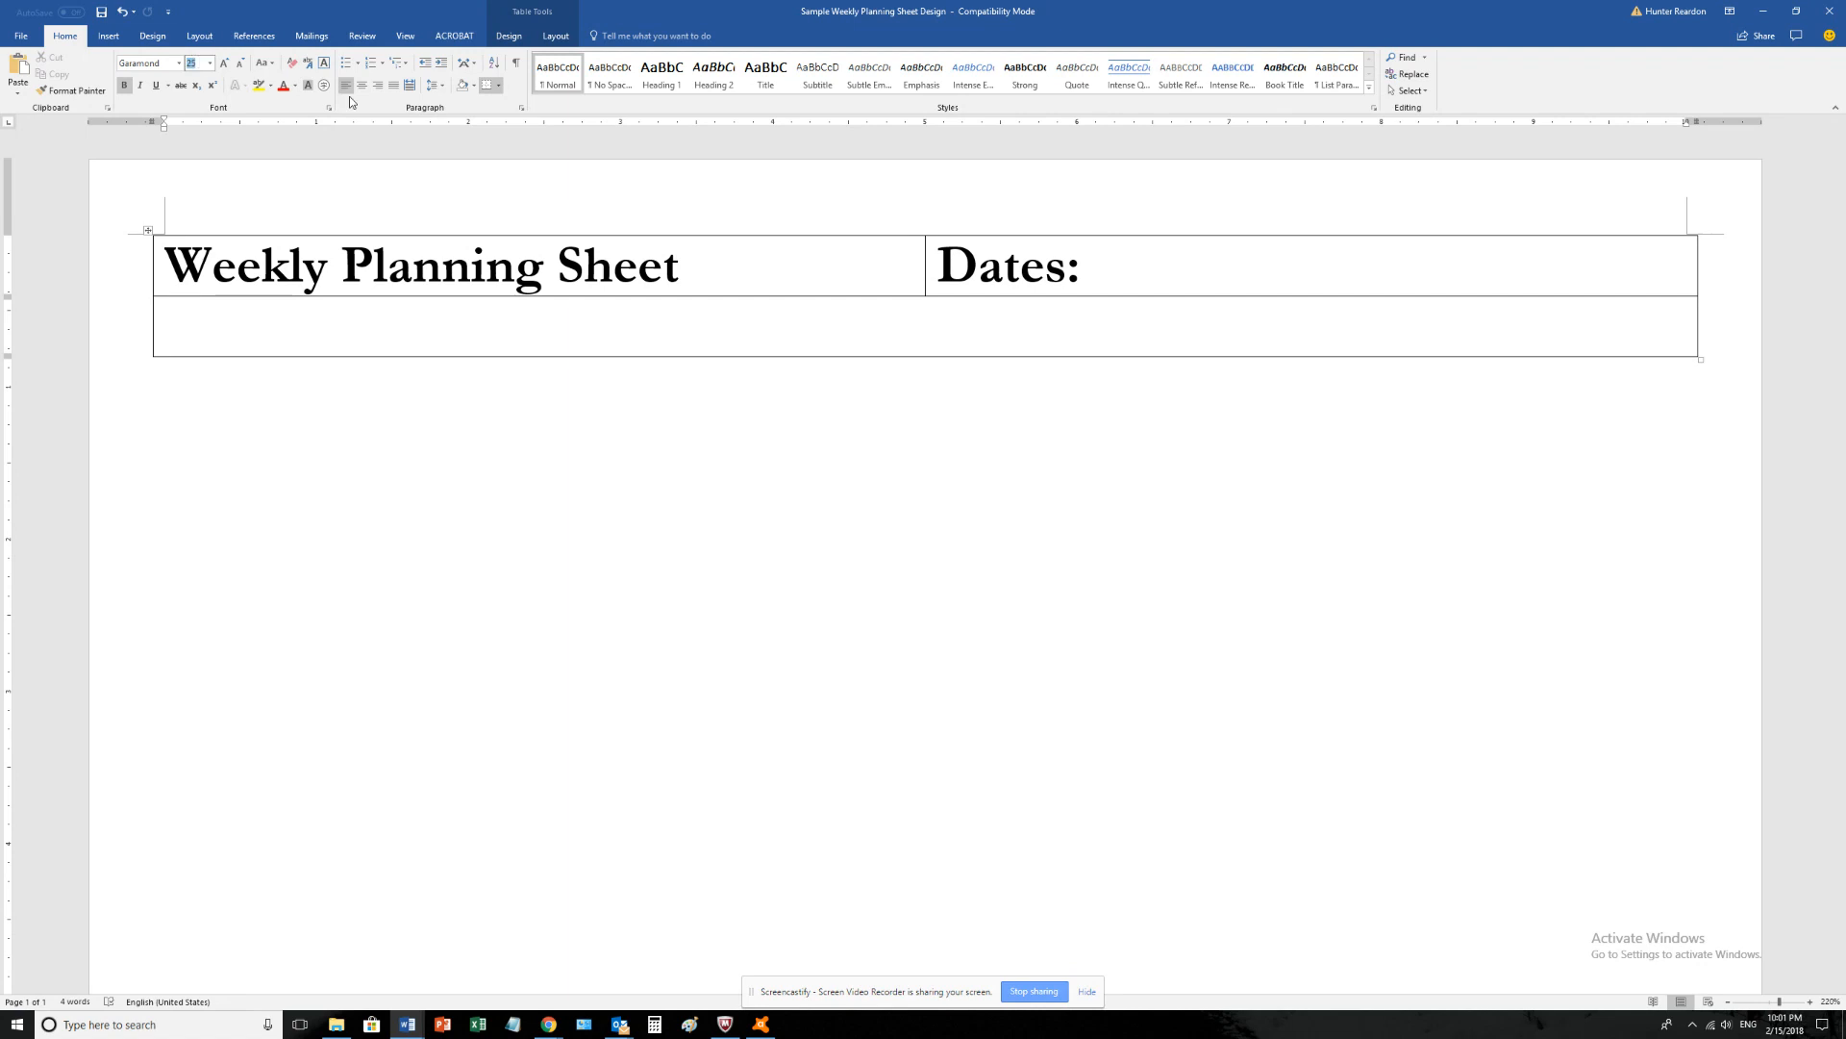
left_click(200, 61)
type("14")
key("Return")
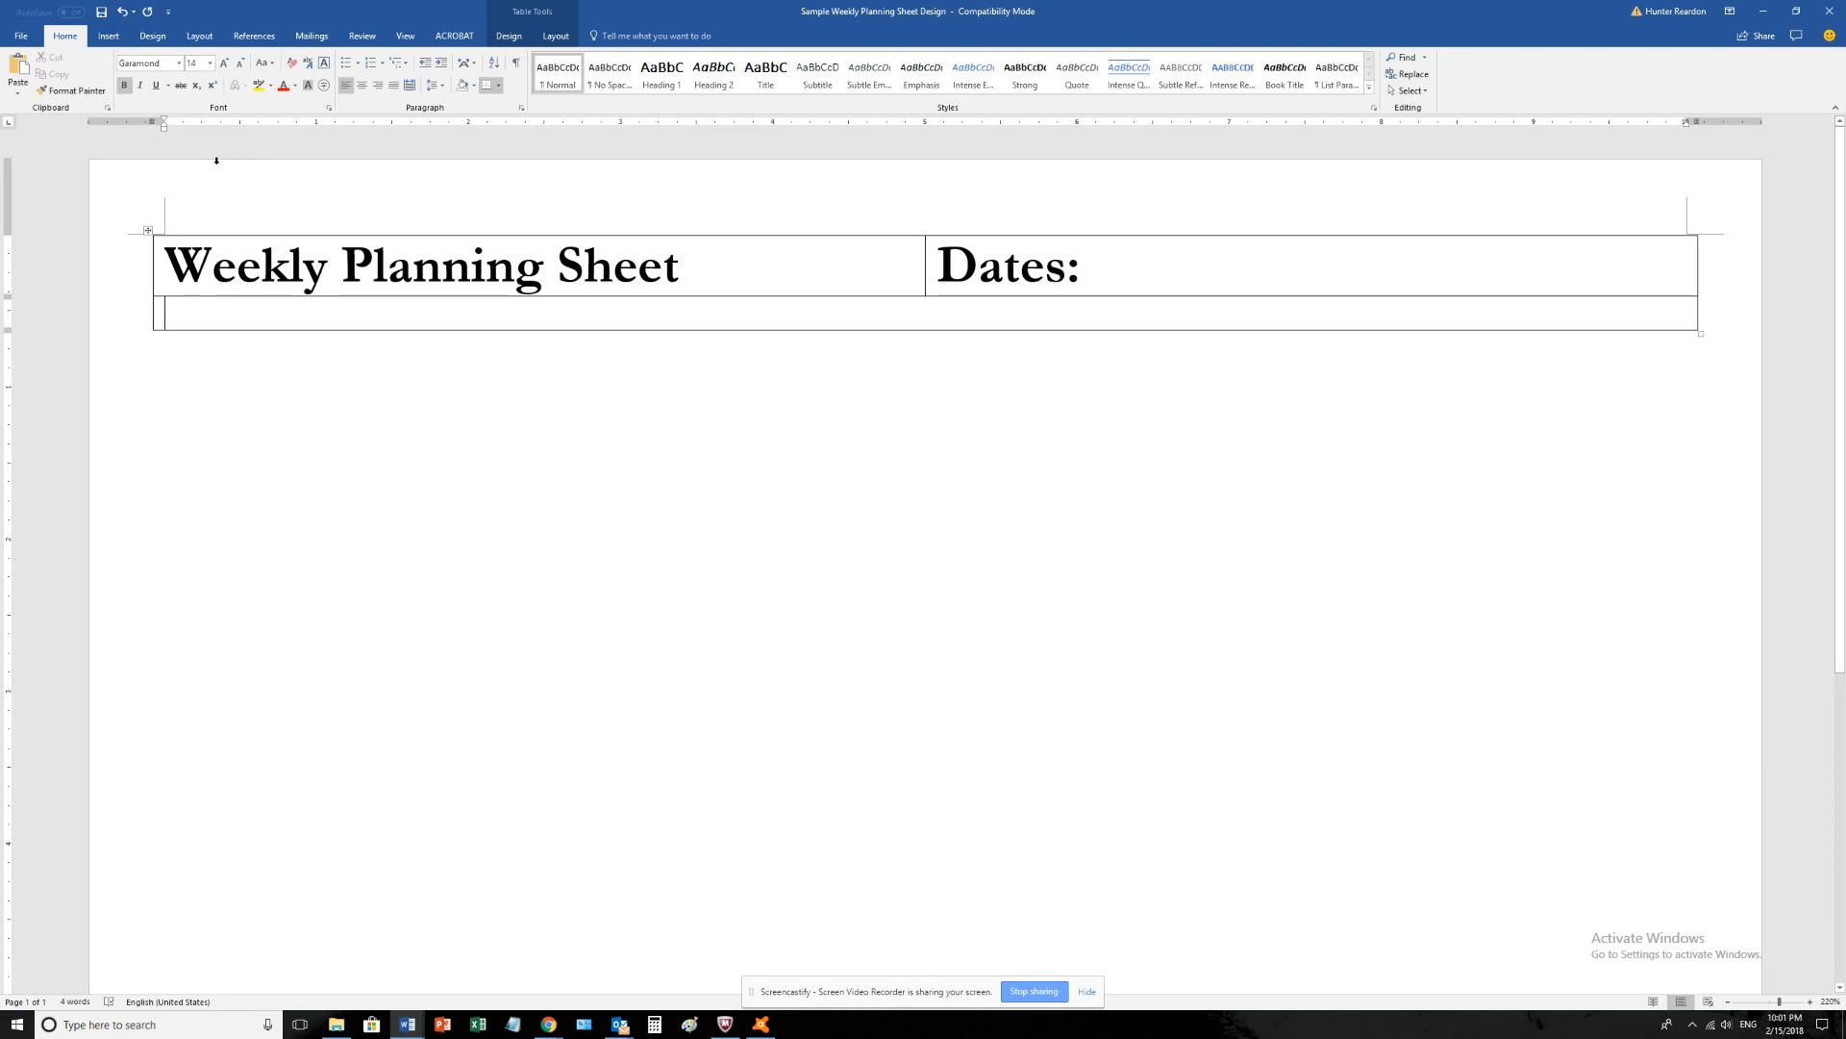
- Split the merged second-row cell into six columns in one row
left_click(556, 35)
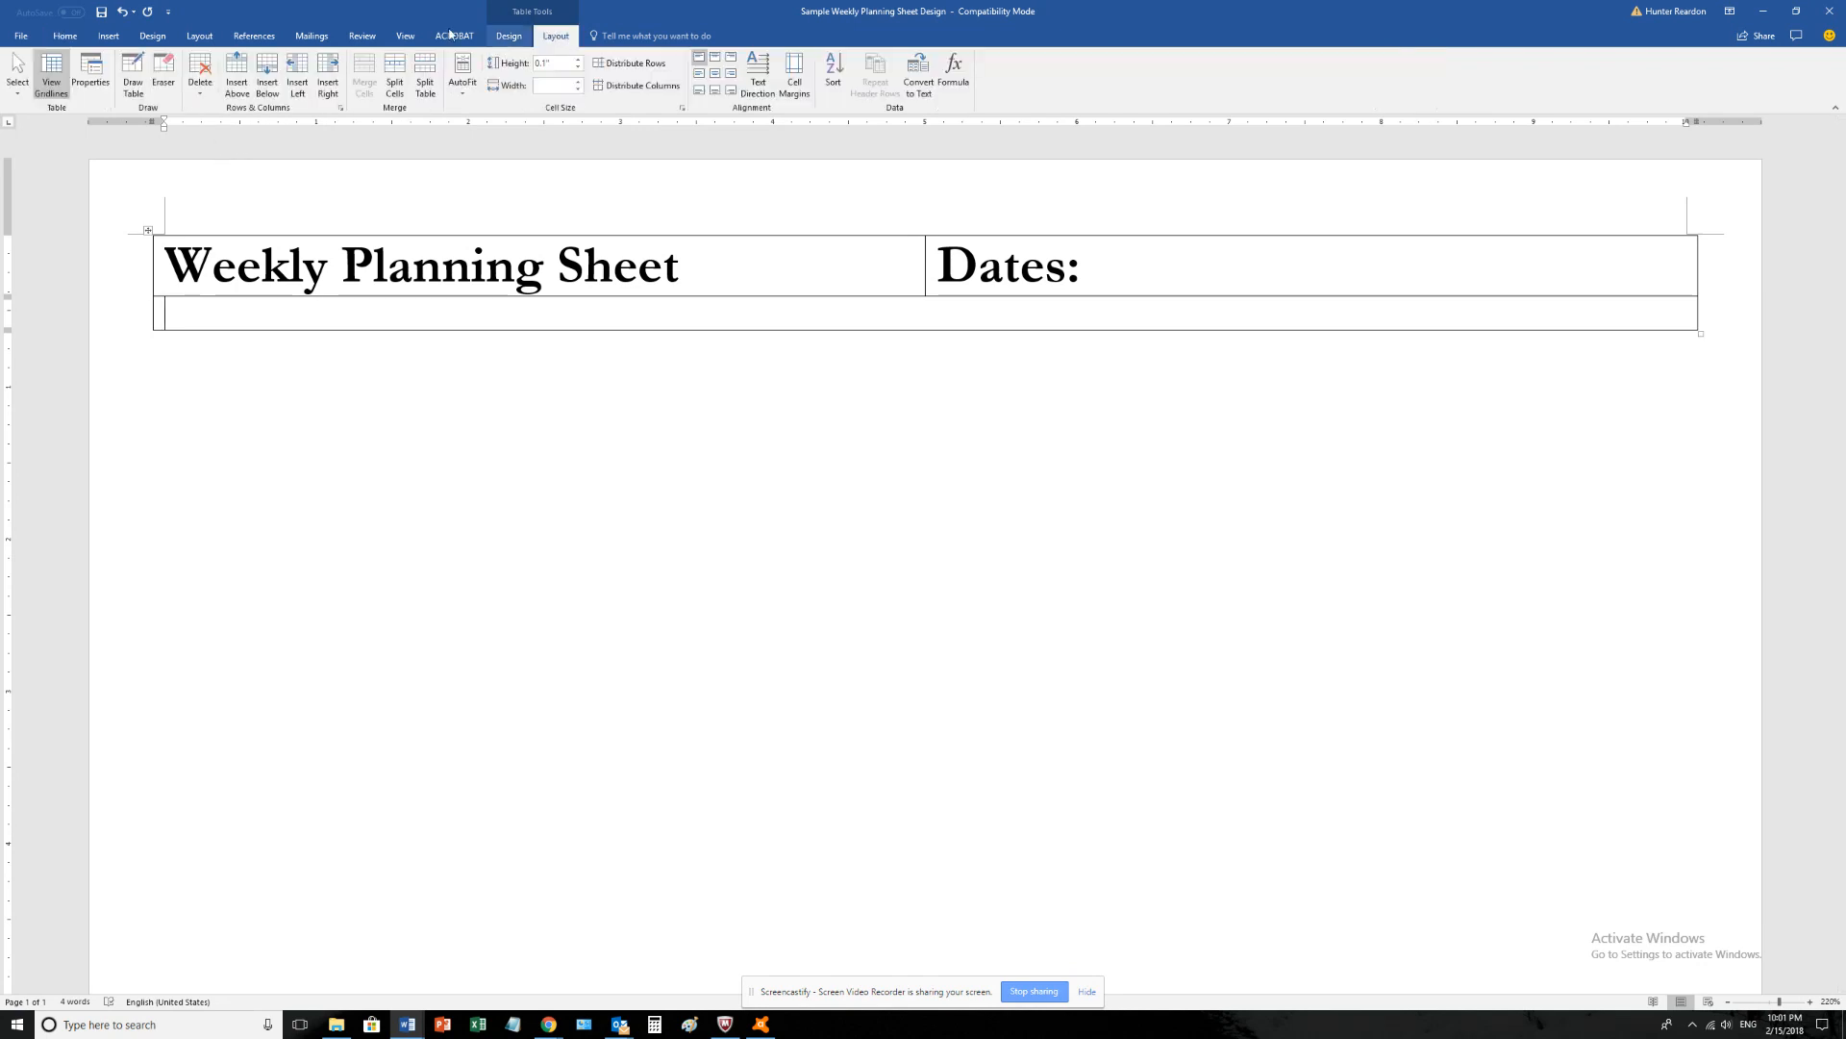
left_click(393, 81)
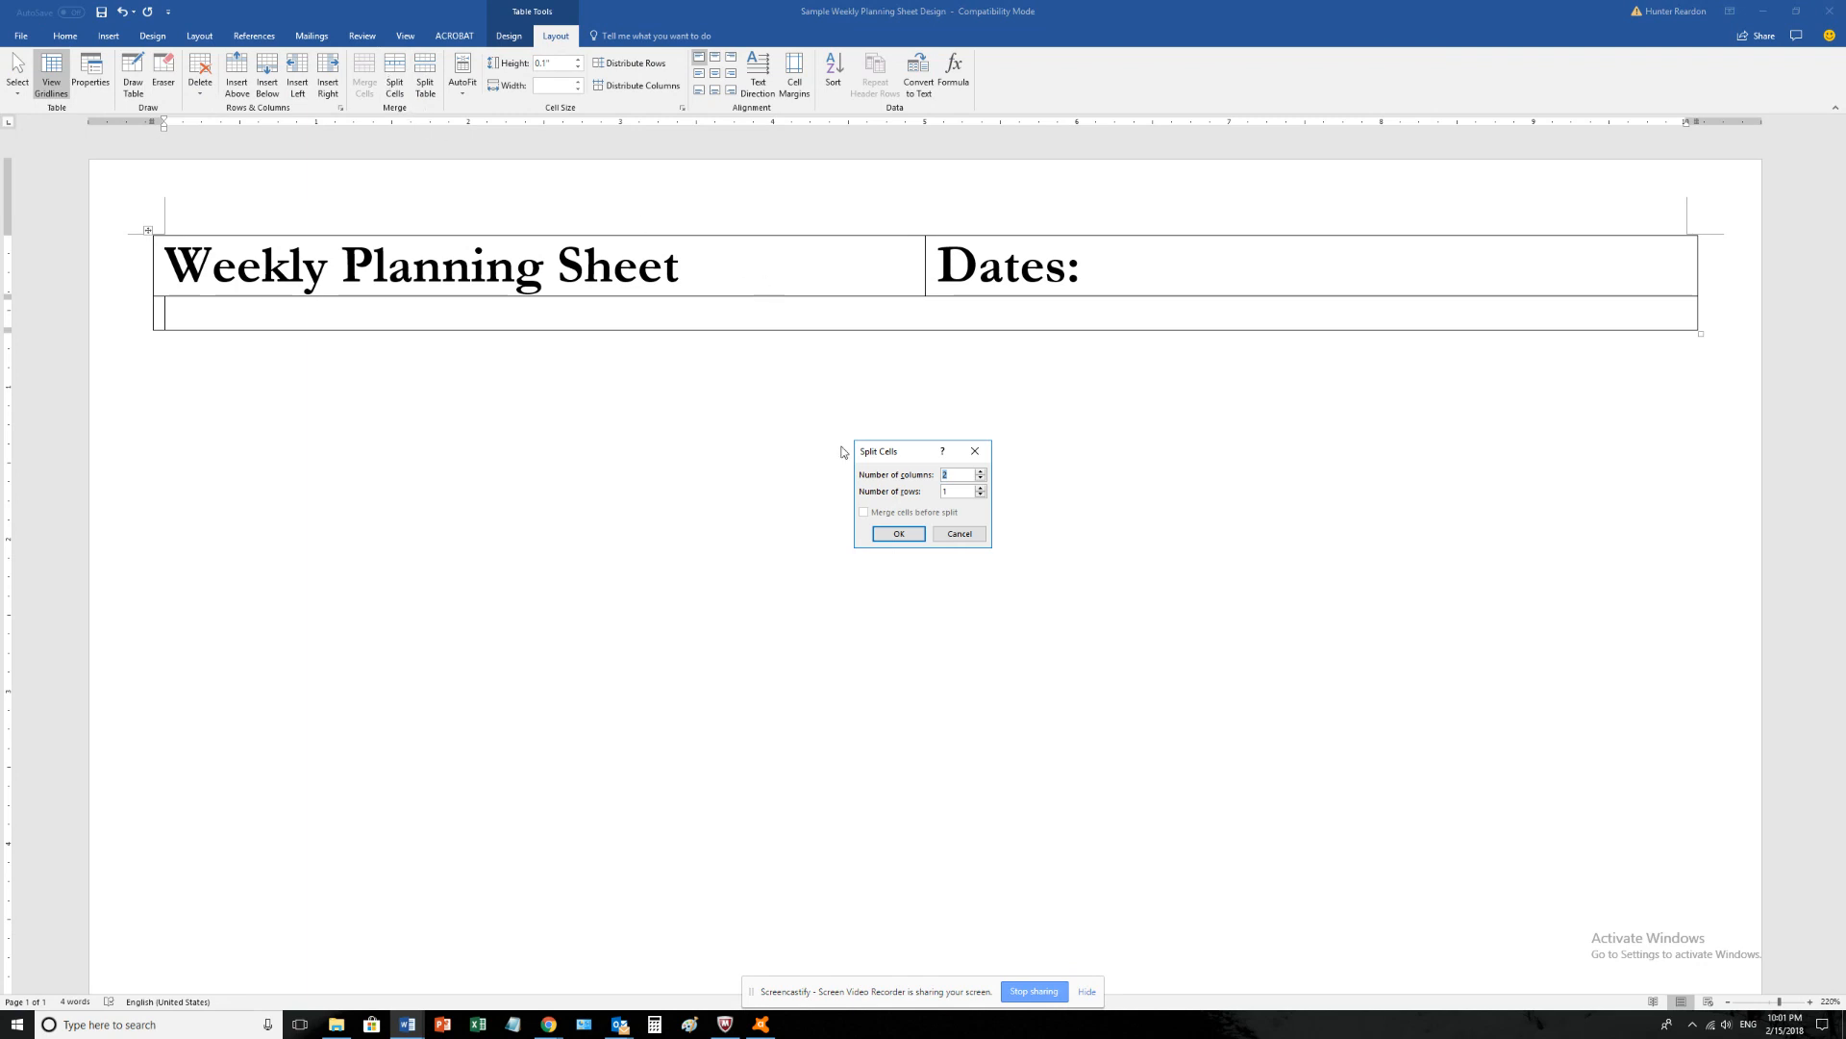
left_click(899, 533)
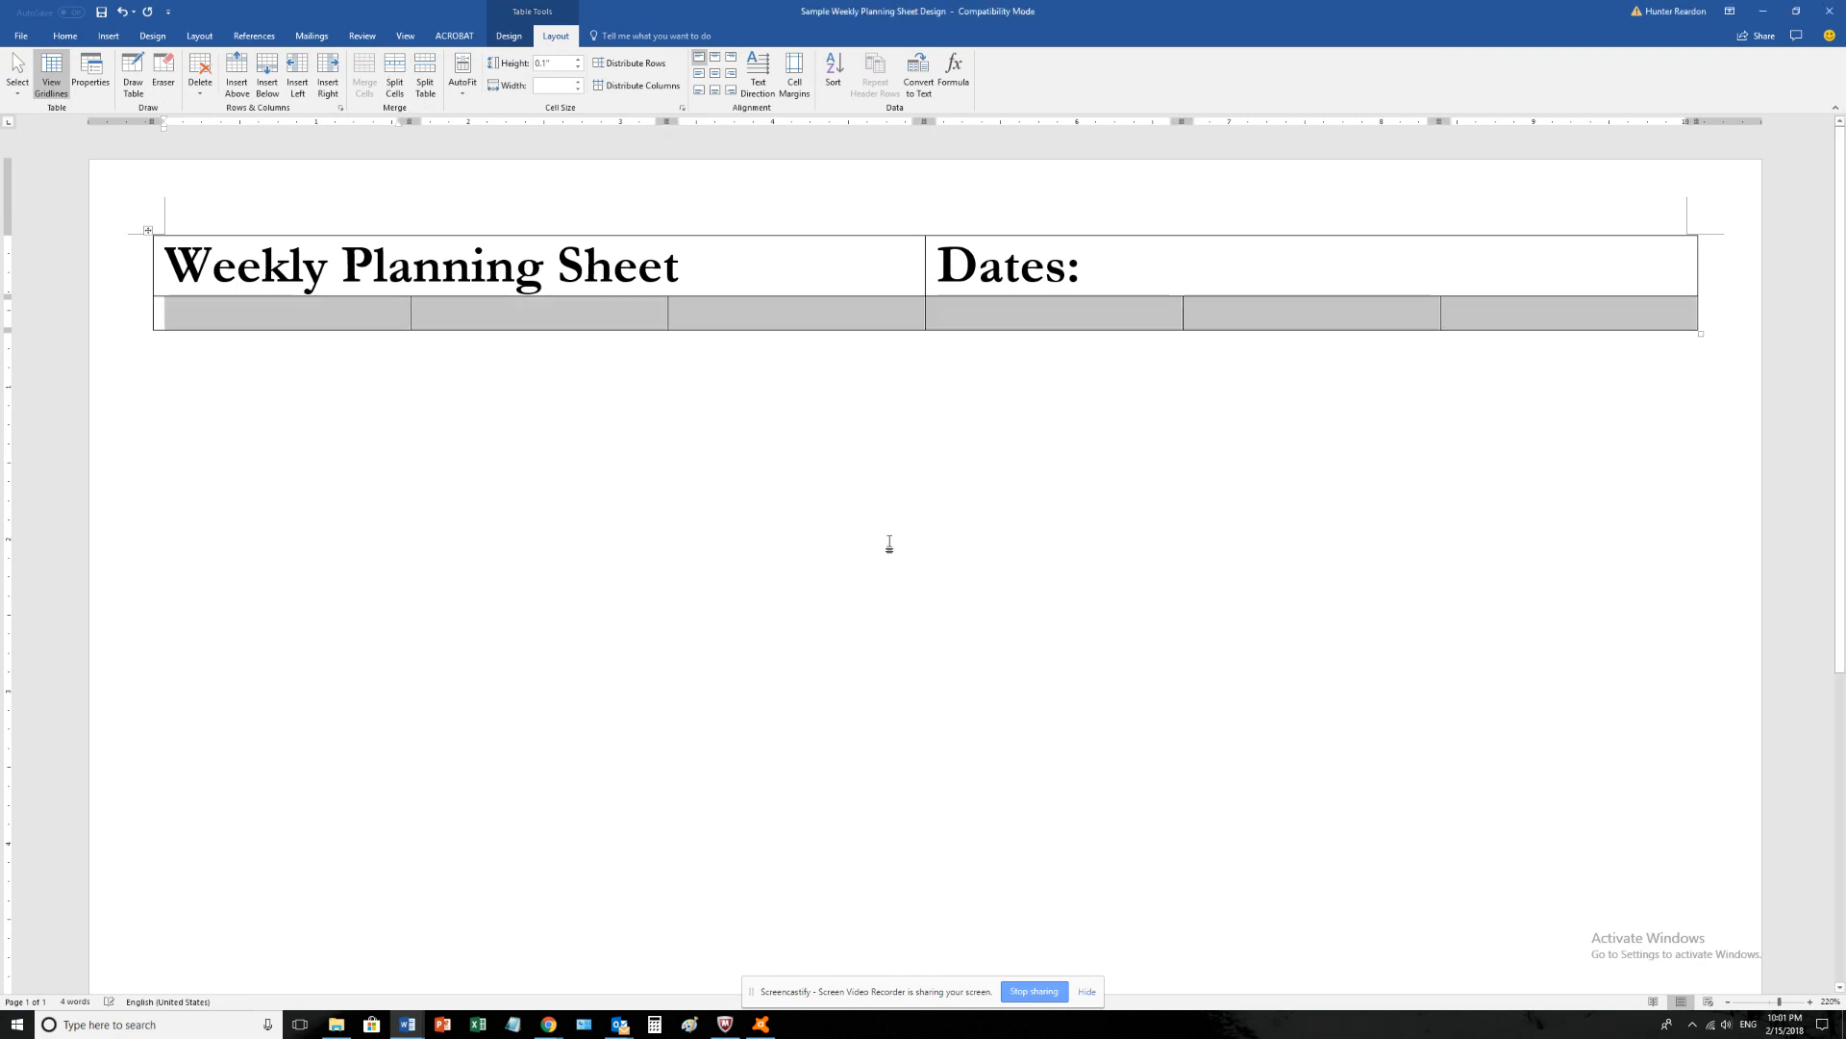
left_click(749, 356)
left_click(947, 316)
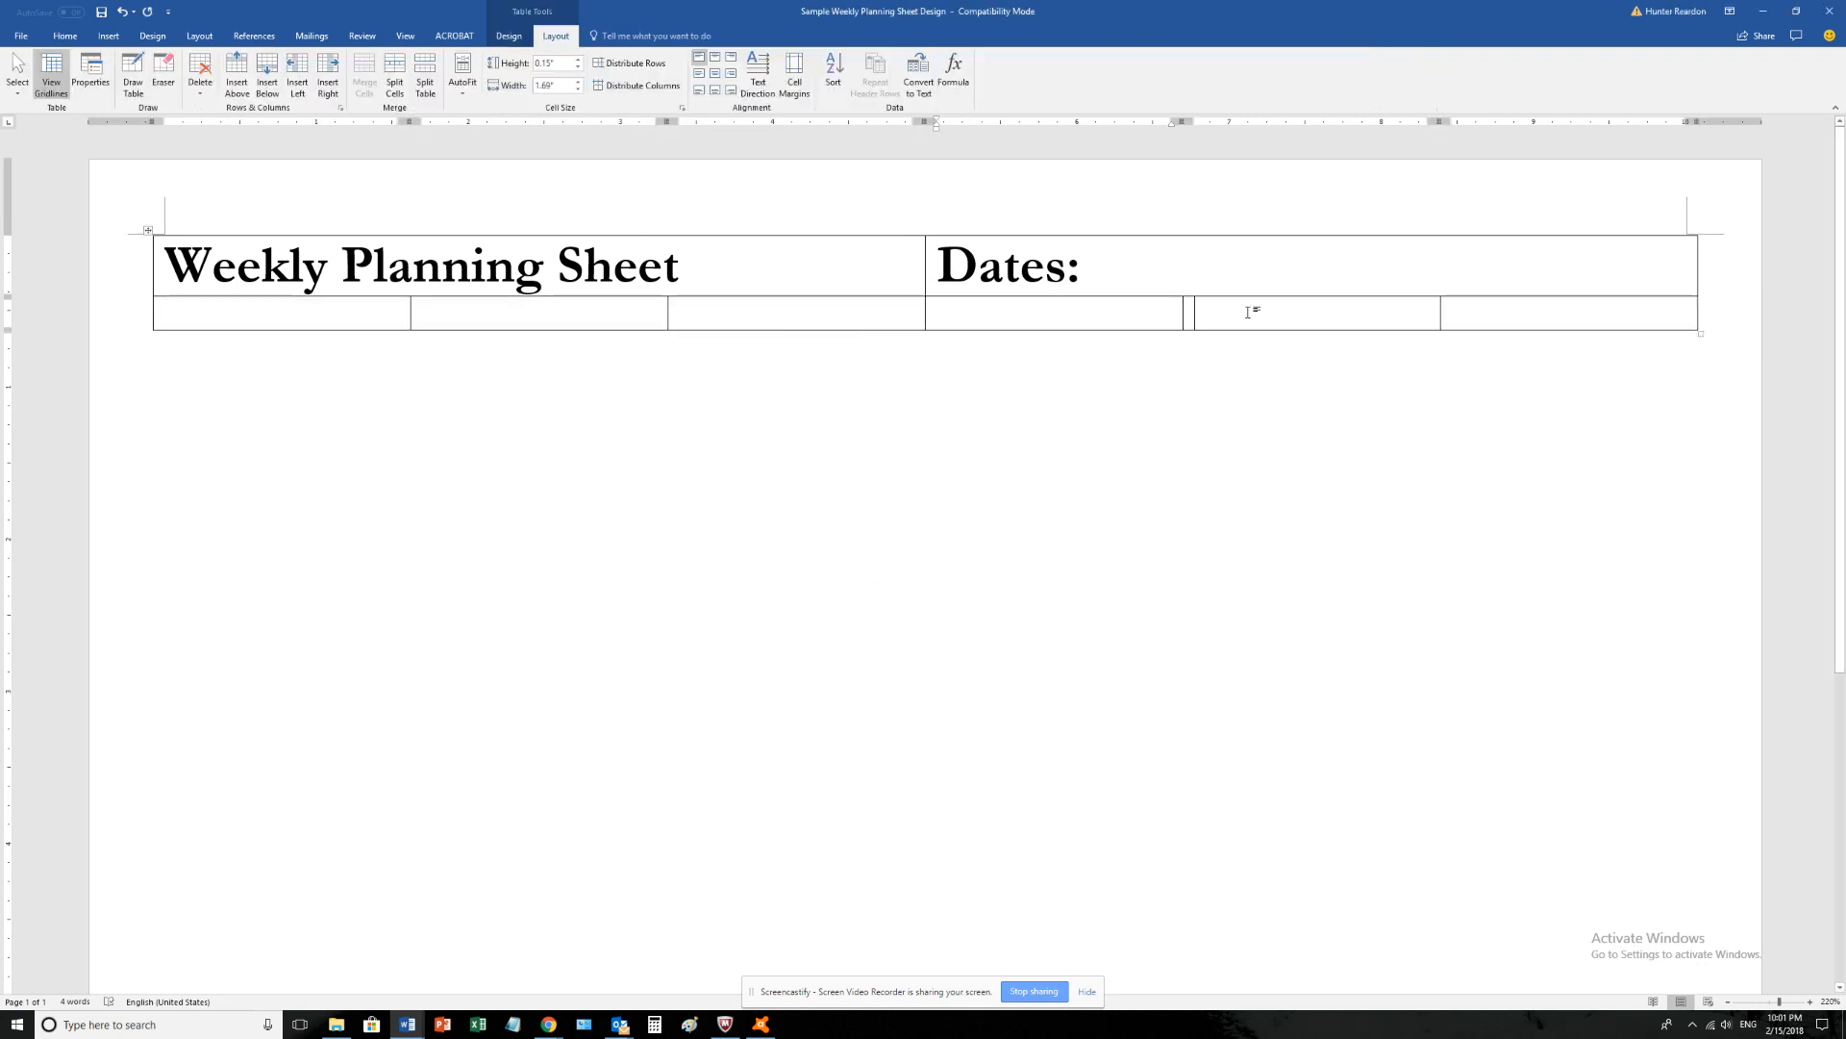
- Narrow the first cell of the second row to about 0.4 inches wide by moving its dividing border
left_click(914, 319)
left_click(408, 319)
left_click_drag(409, 317, 201, 318)
left_click(264, 318)
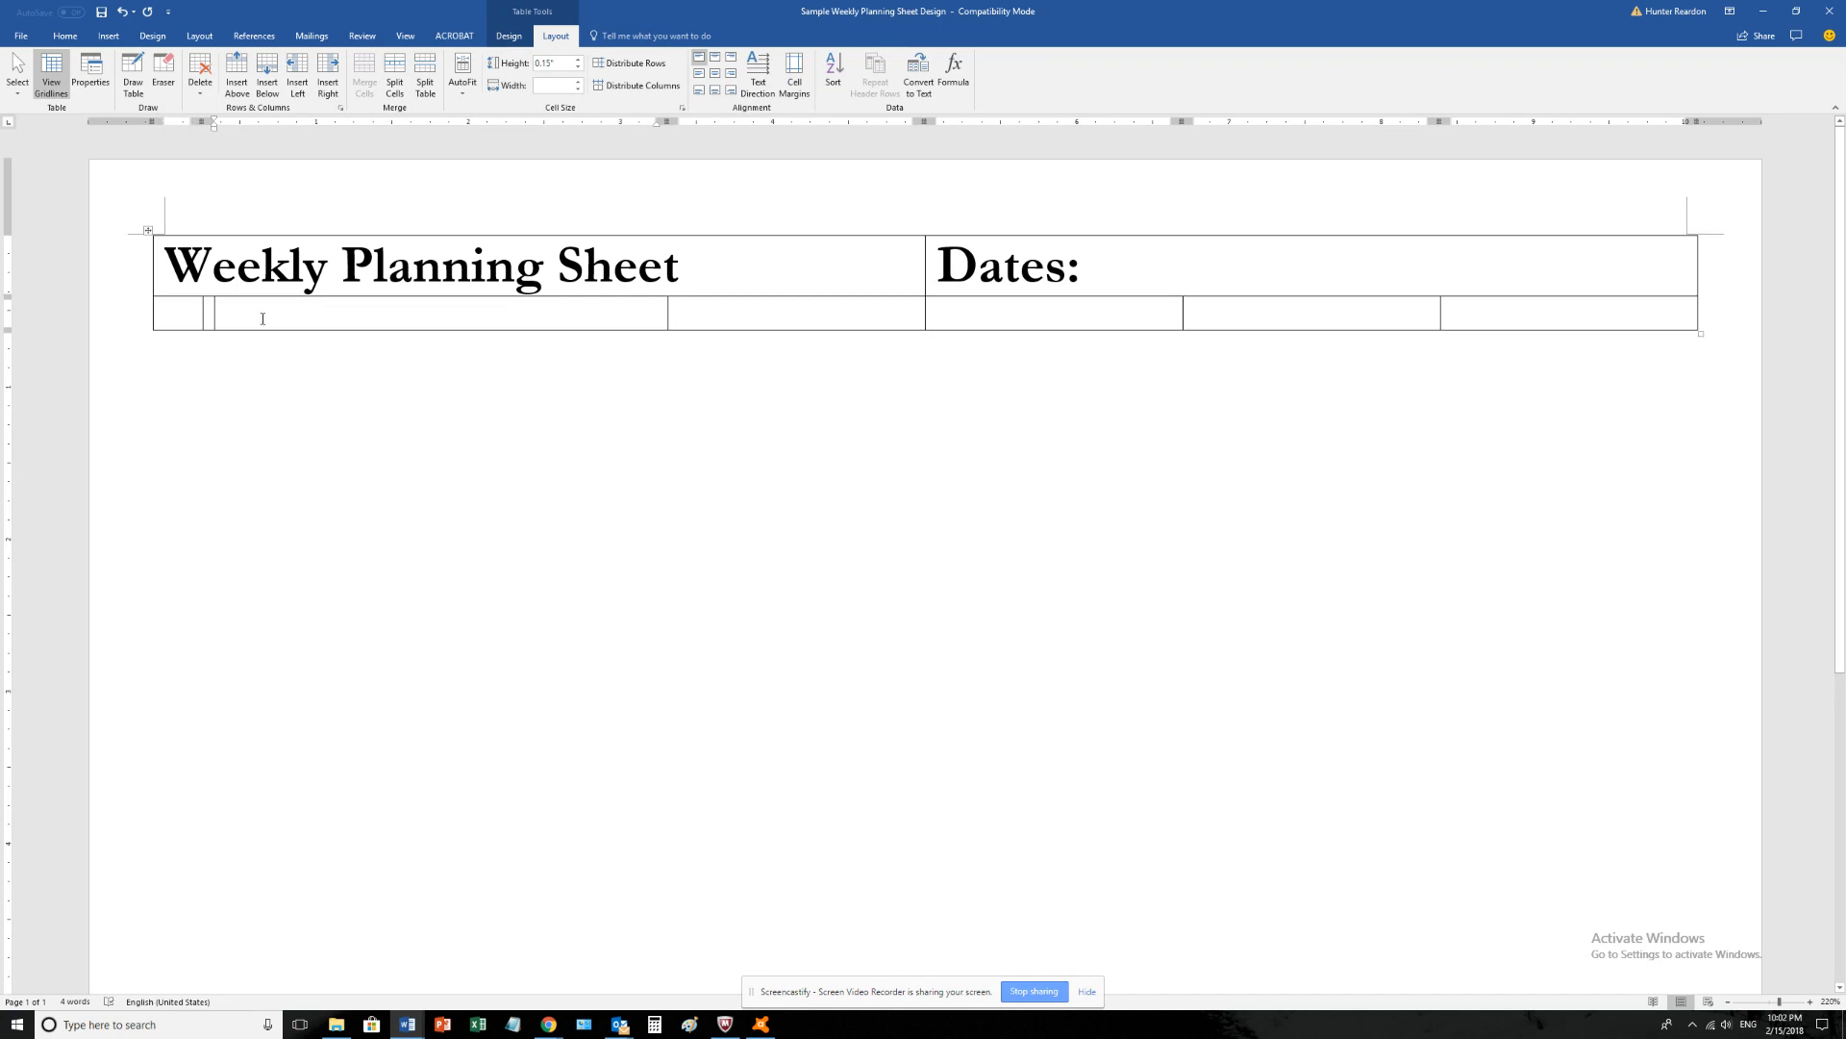
left_click(193, 319)
left_click_drag(202, 309, 214, 310)
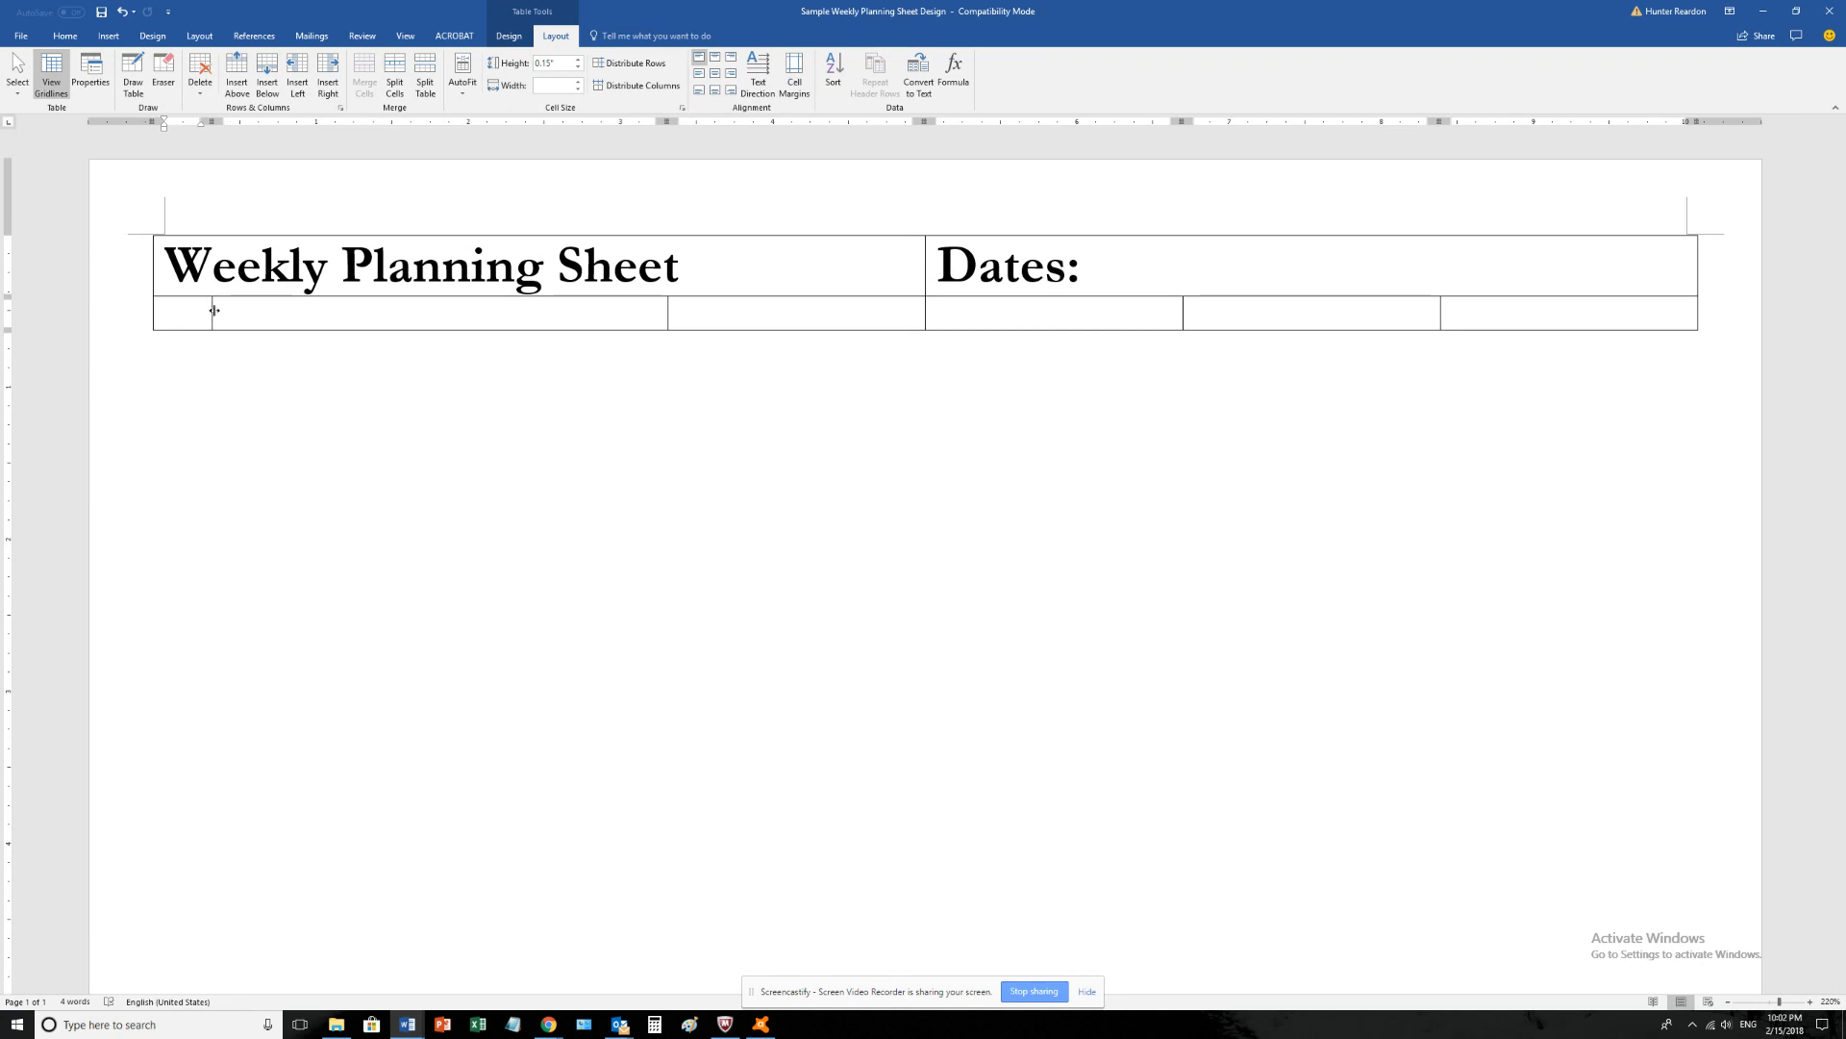
- Enter the headings Monday, Tuesday, Wednesday, Thursday and Friday in the second row, leaving its narrow first cell empty
left_click(422, 312)
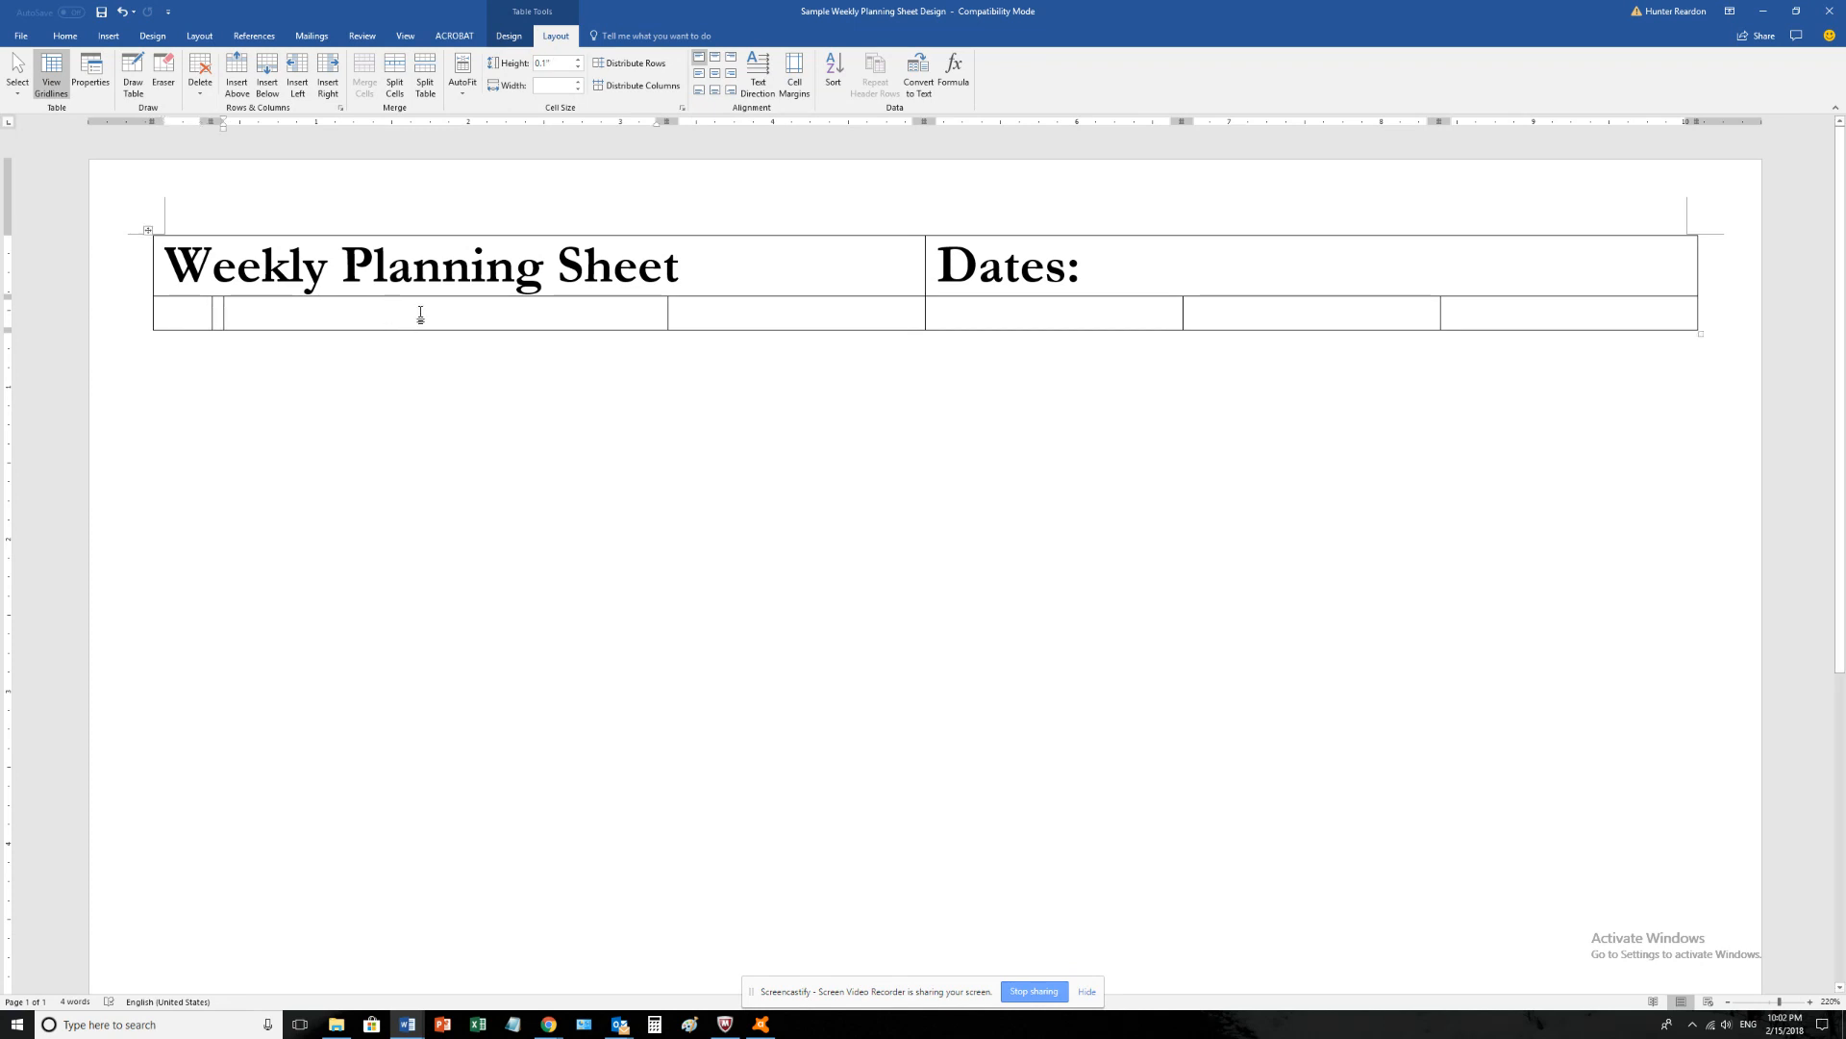
type("Monday")
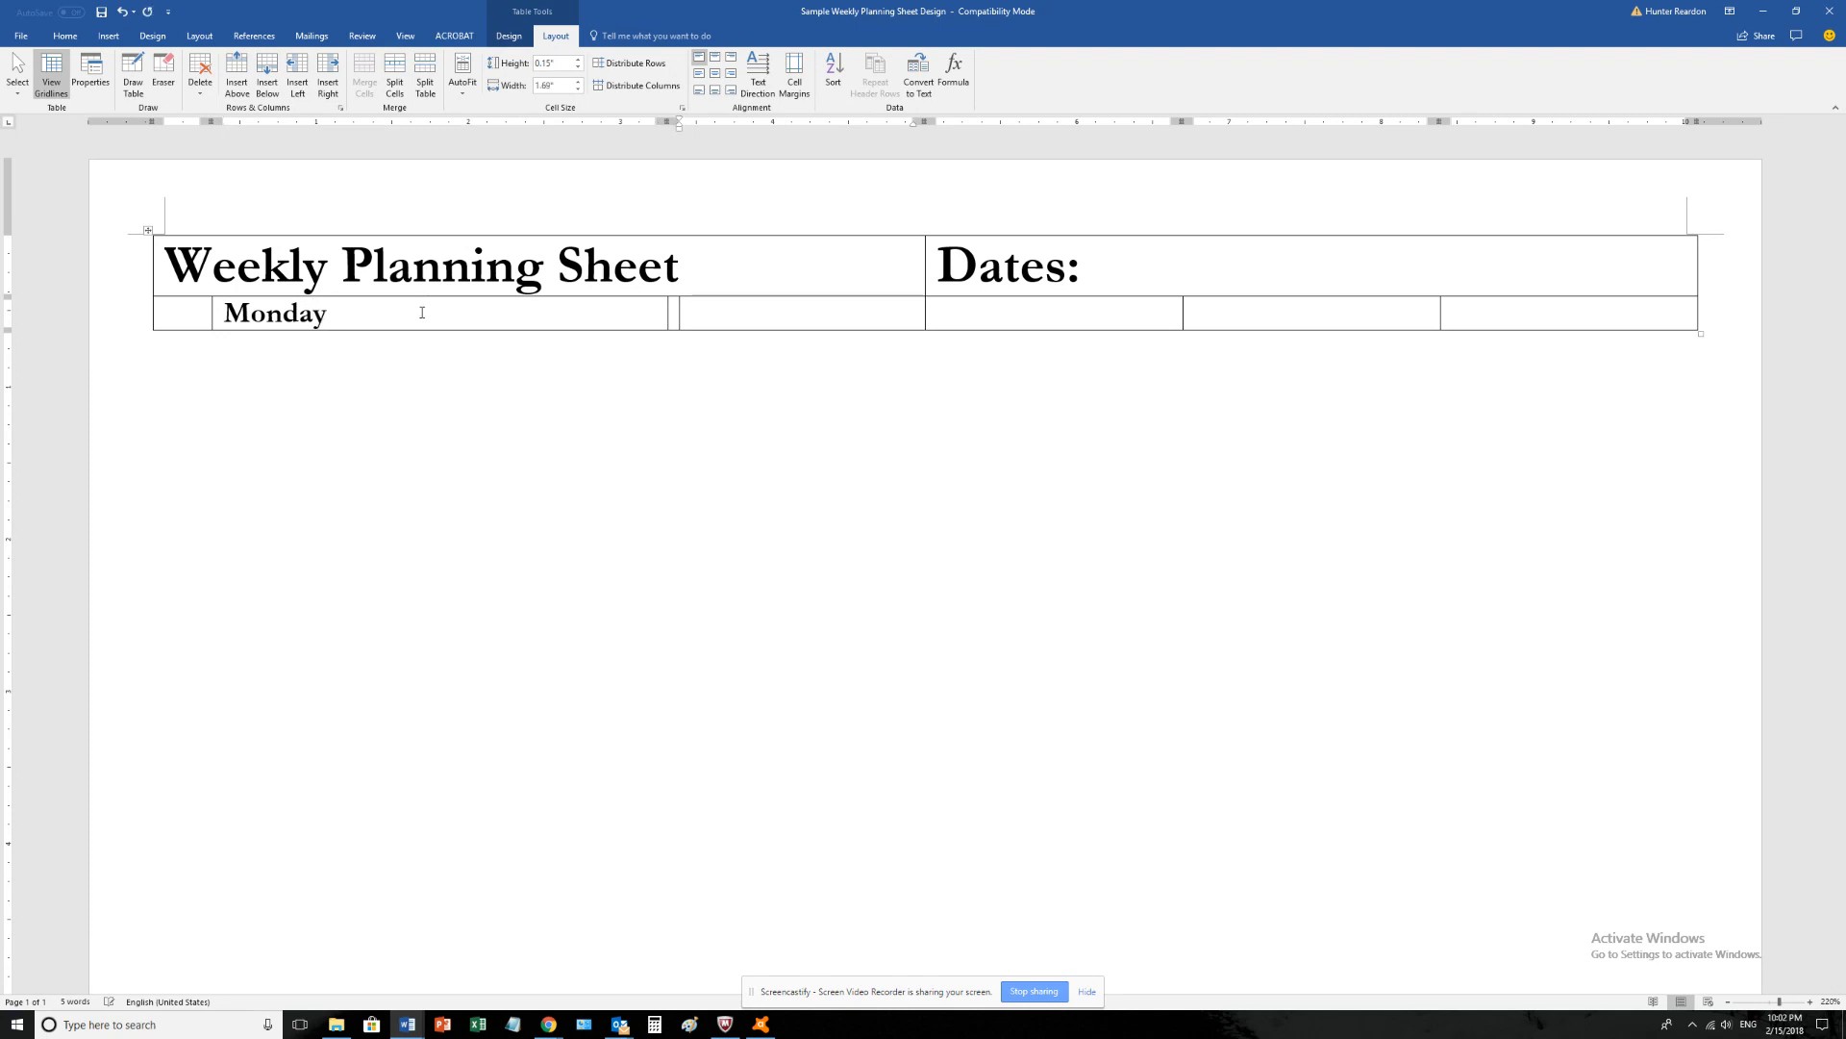
key("Tab")
type("Tuesday")
key("Tab")
type("Wednesday")
key("Tab")
type("Thursday")
key("Tab")
type("Friday")
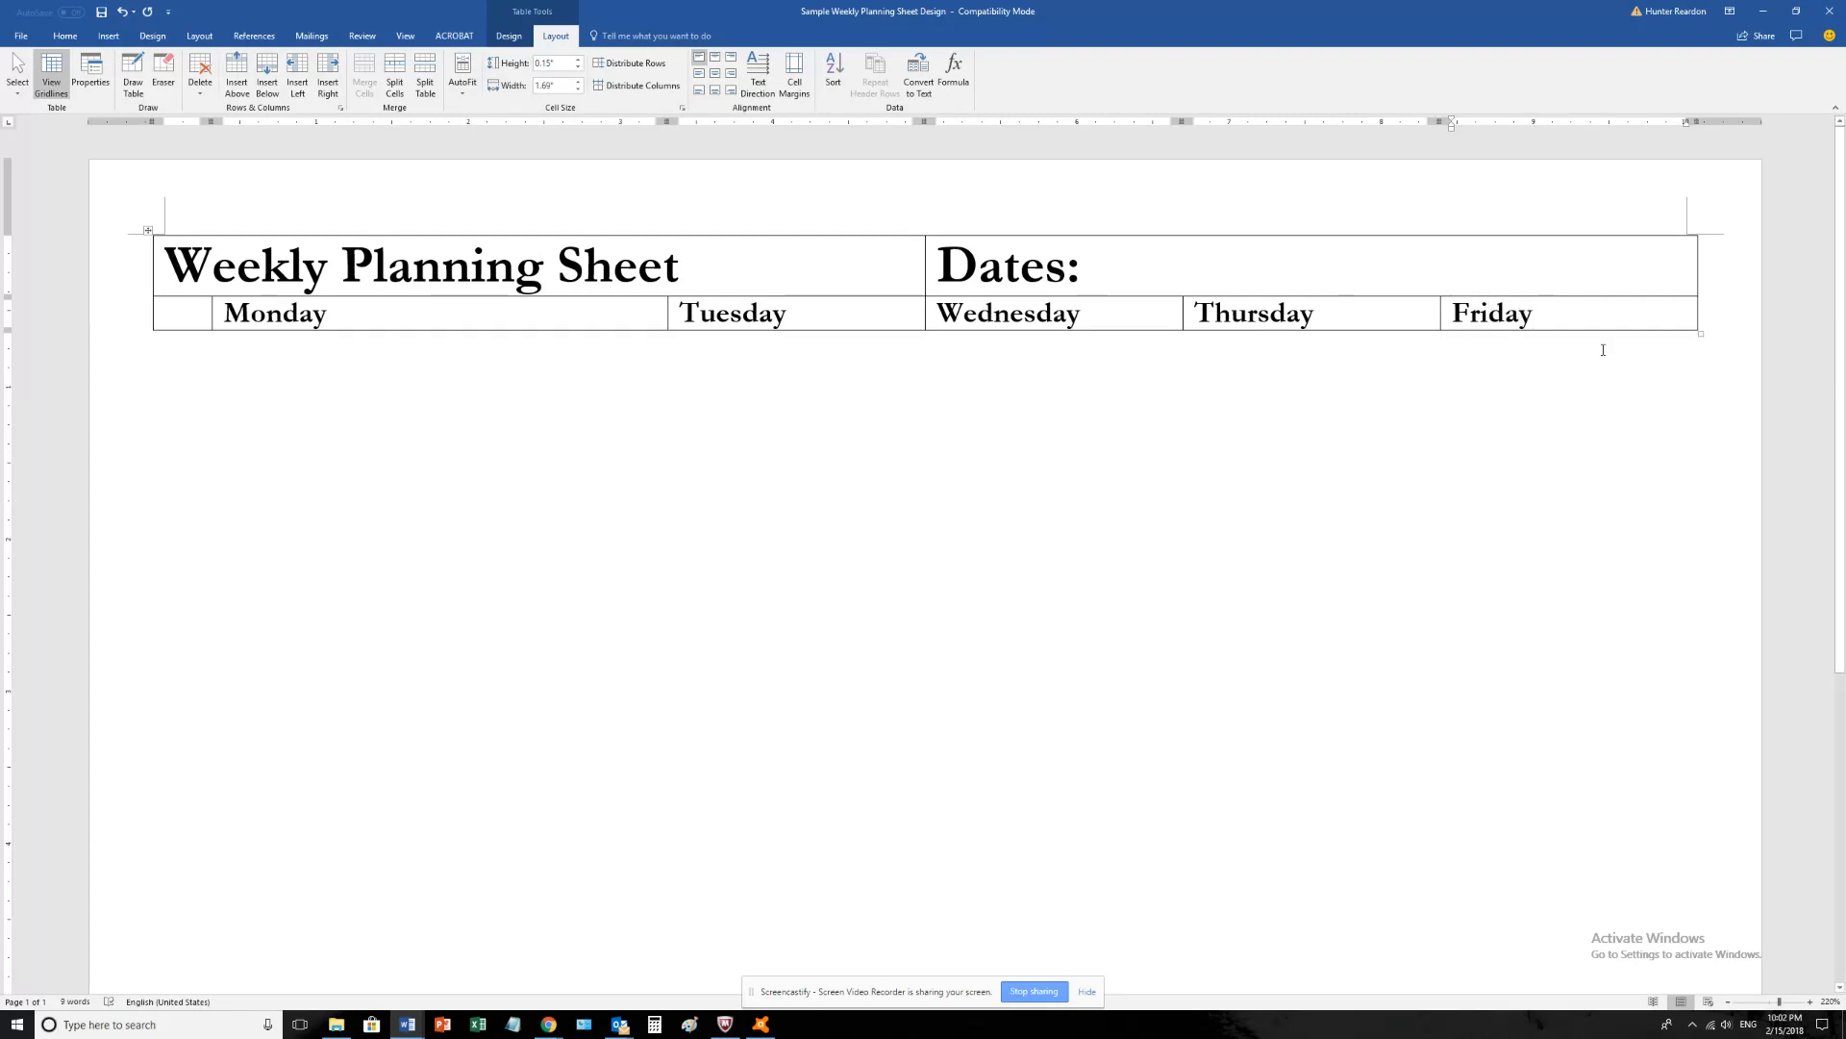
- Distribute the five weekday cells from Monday to Friday evenly so their columns share the same width
left_click(404, 313)
mouse_move(1592, 313)
left_mouse_down()
mouse_move(404, 323)
mouse_move(377, 302)
left_mouse_up()
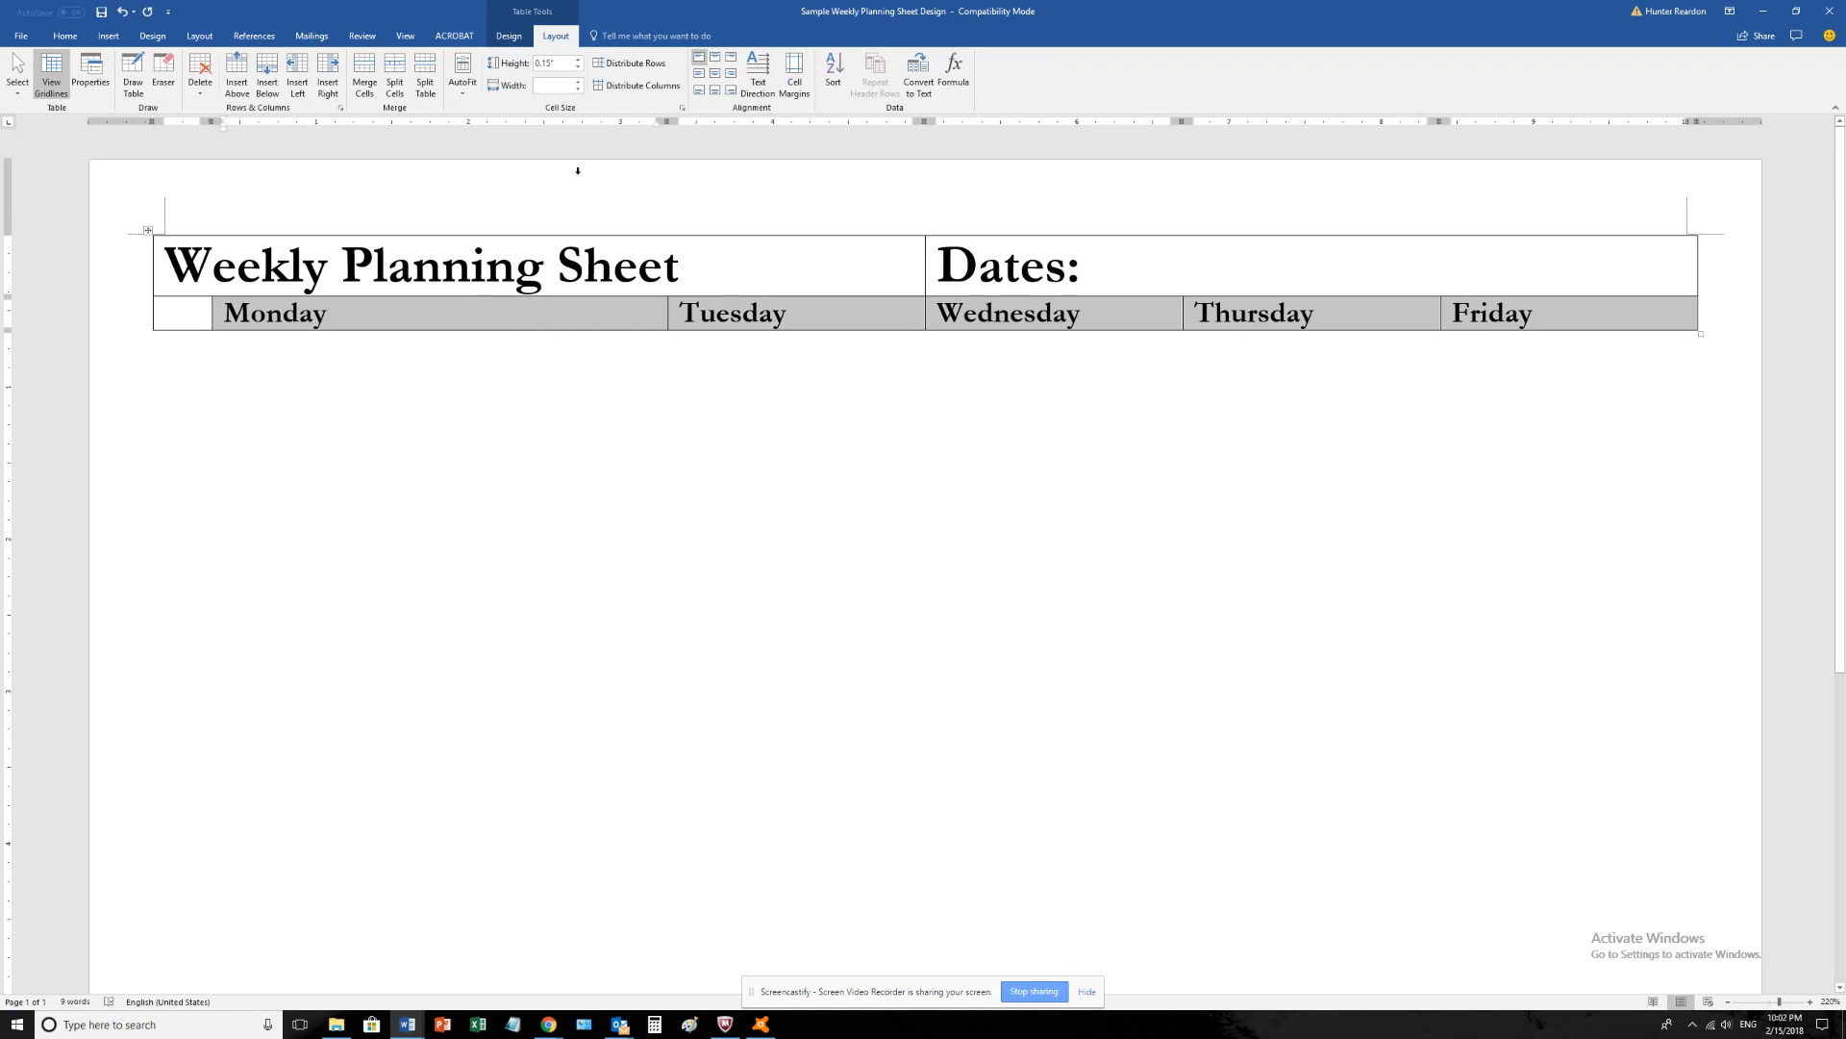
left_click(620, 85)
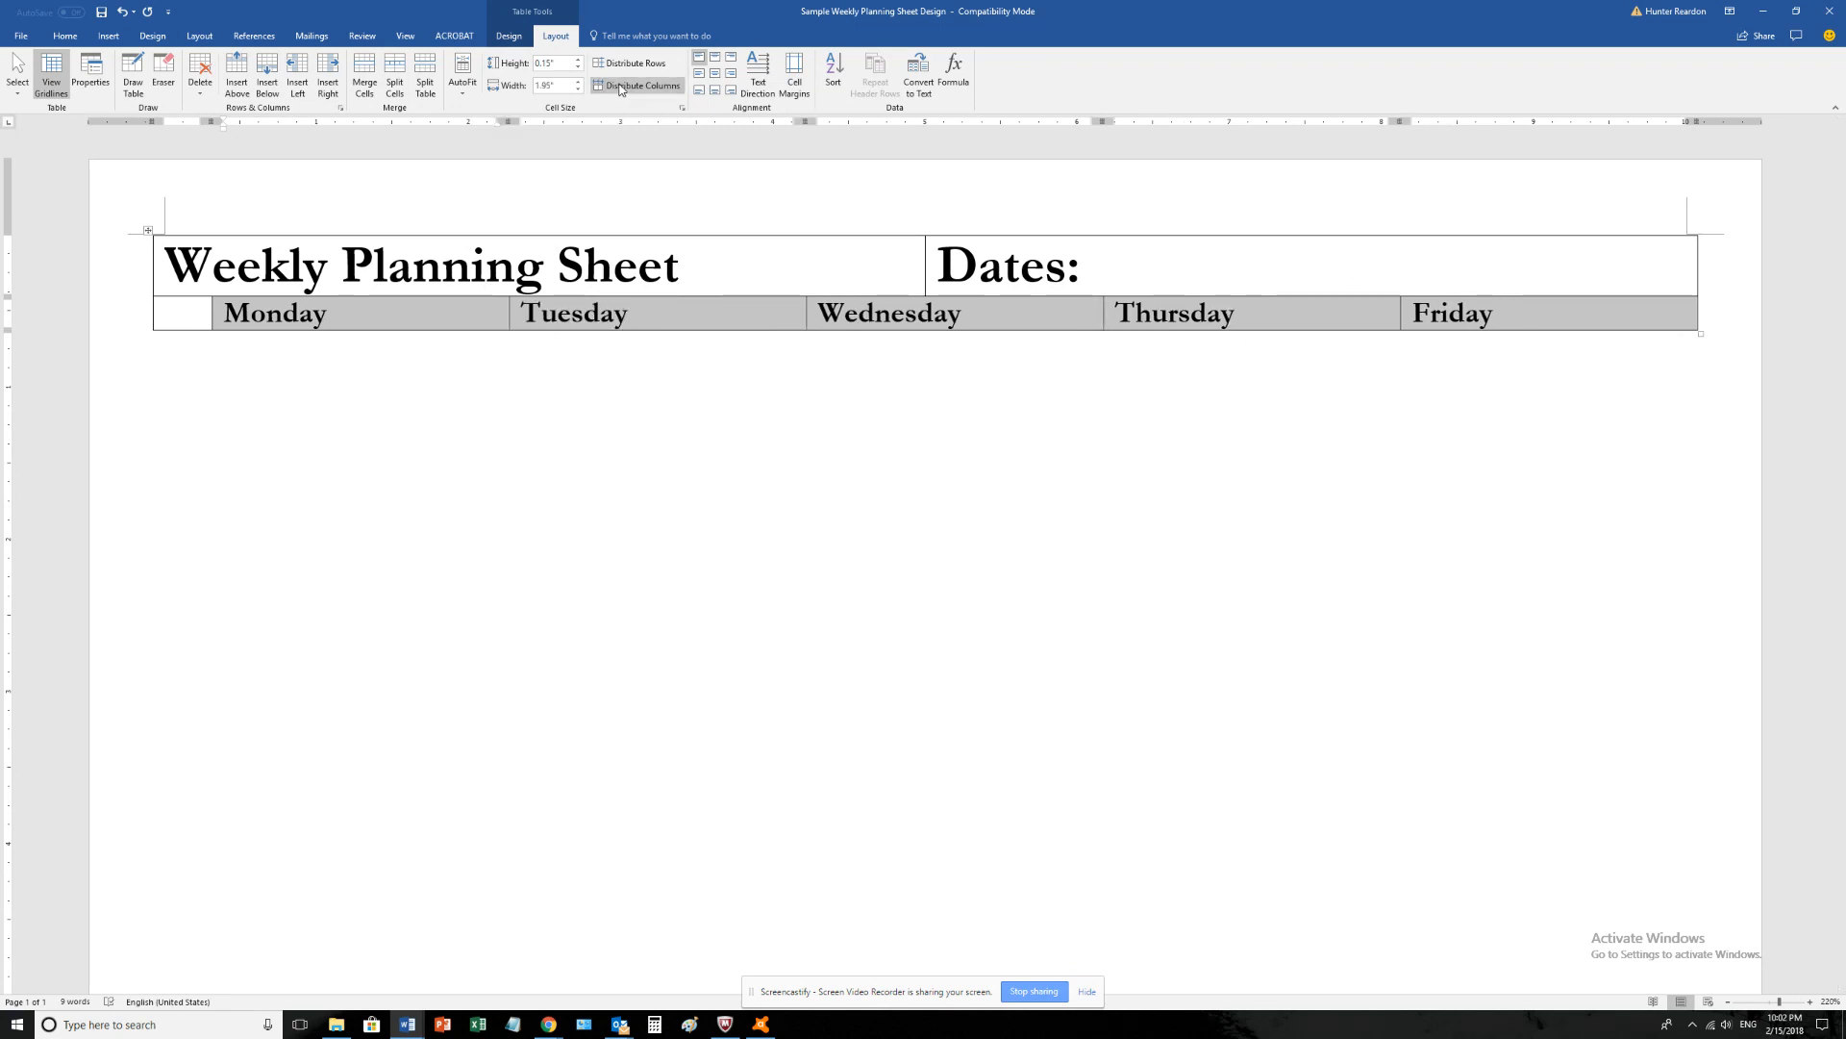
left_click(859, 515)
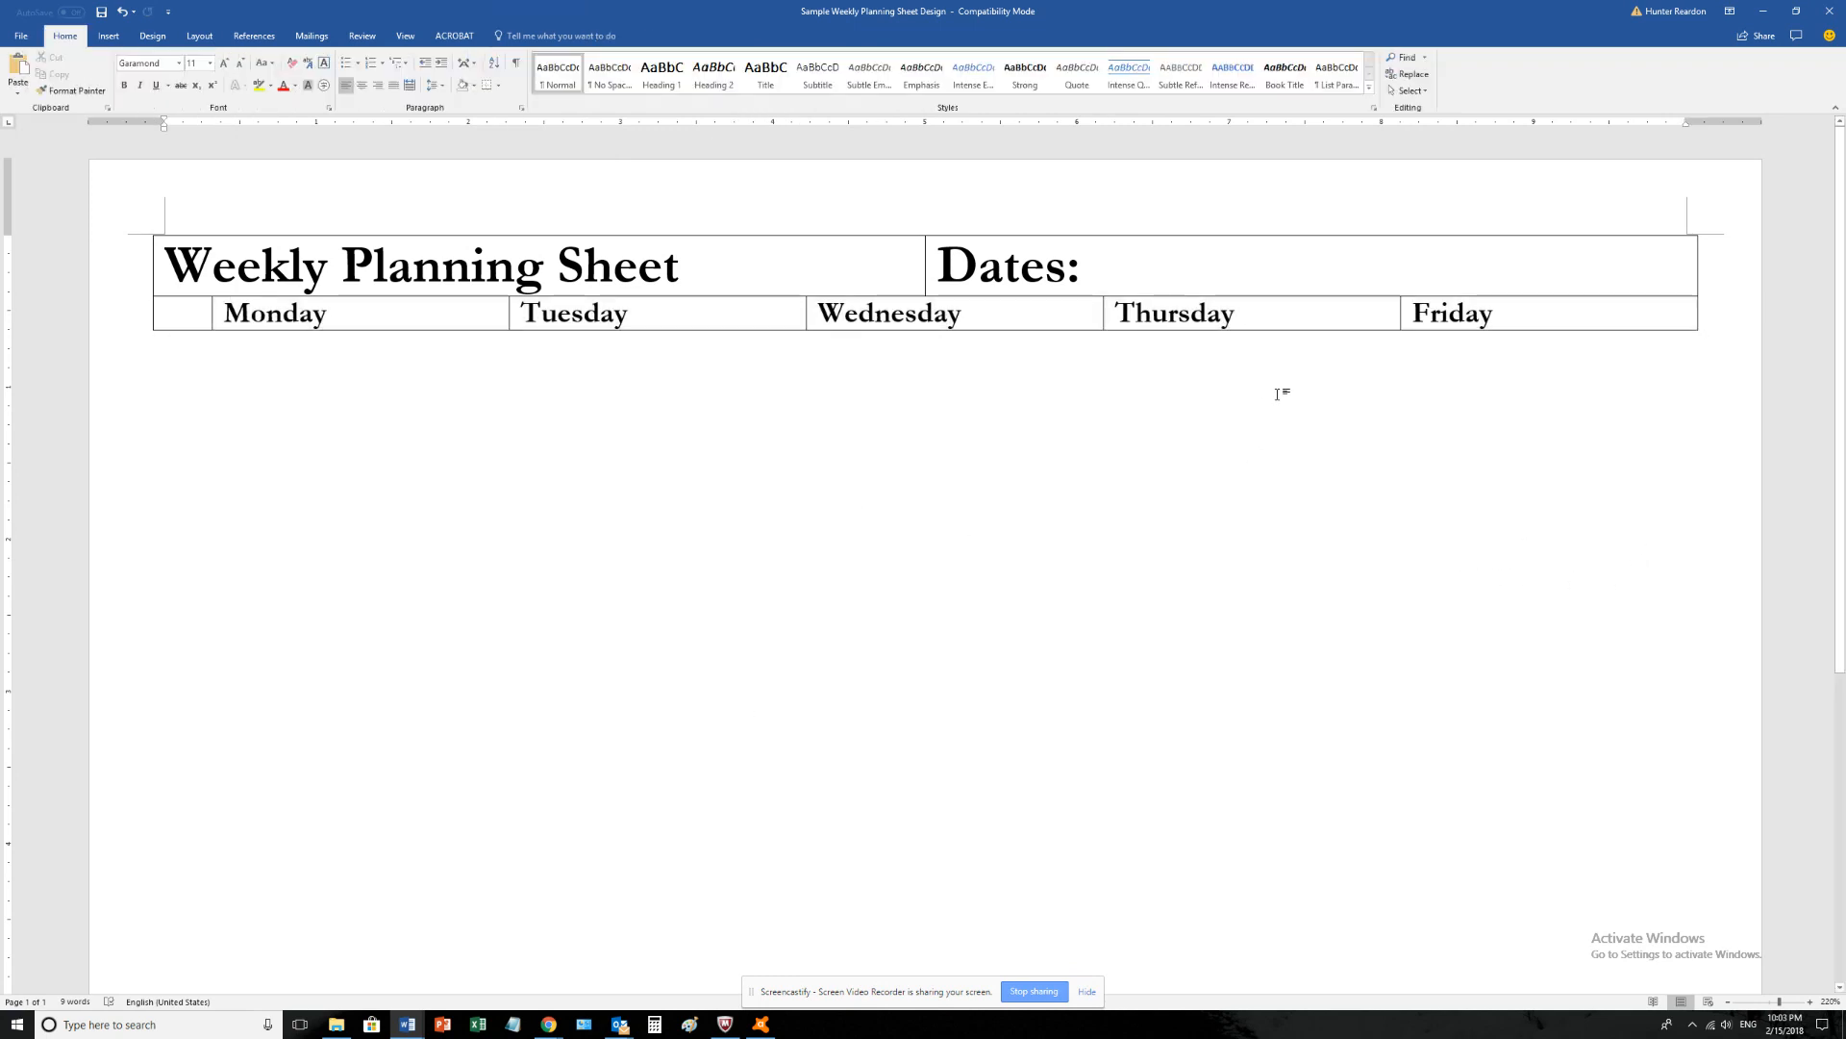
- Center the five weekday headings horizontally and vertically in their cells
left_click_drag(1515, 313, 325, 327)
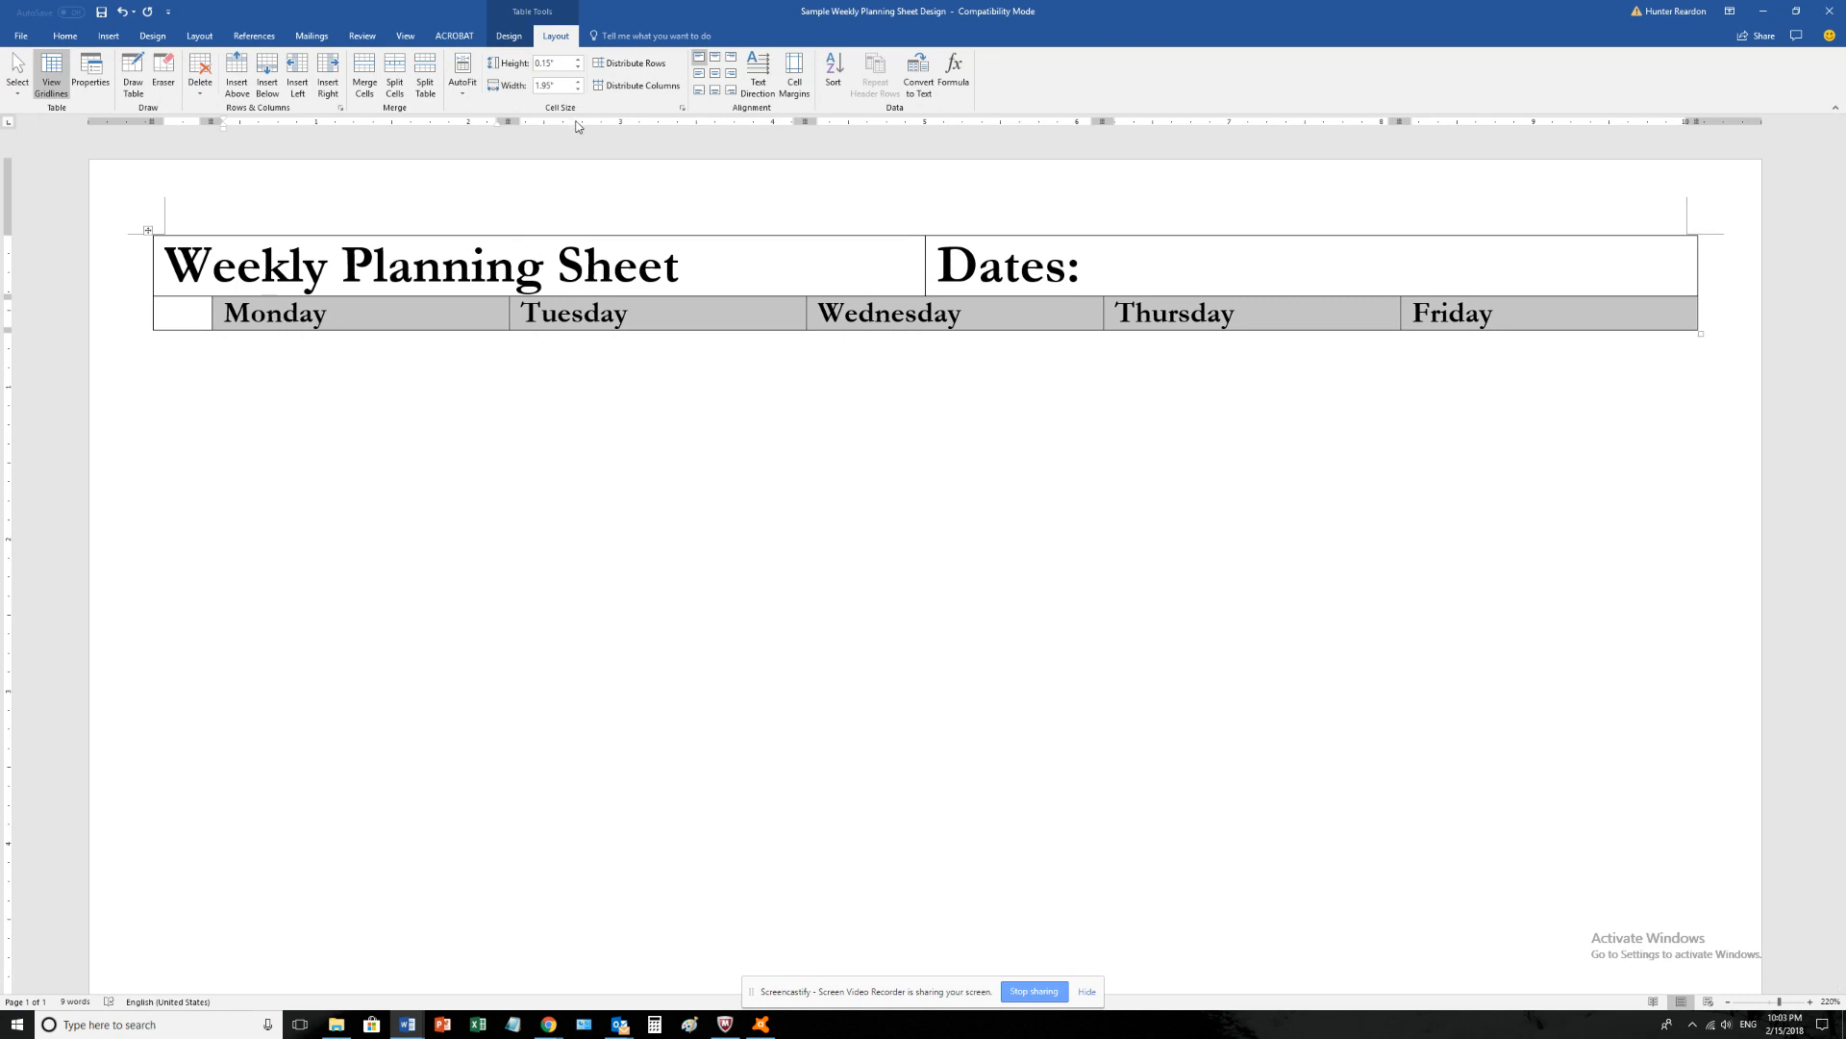
left_click(714, 76)
left_click(619, 564)
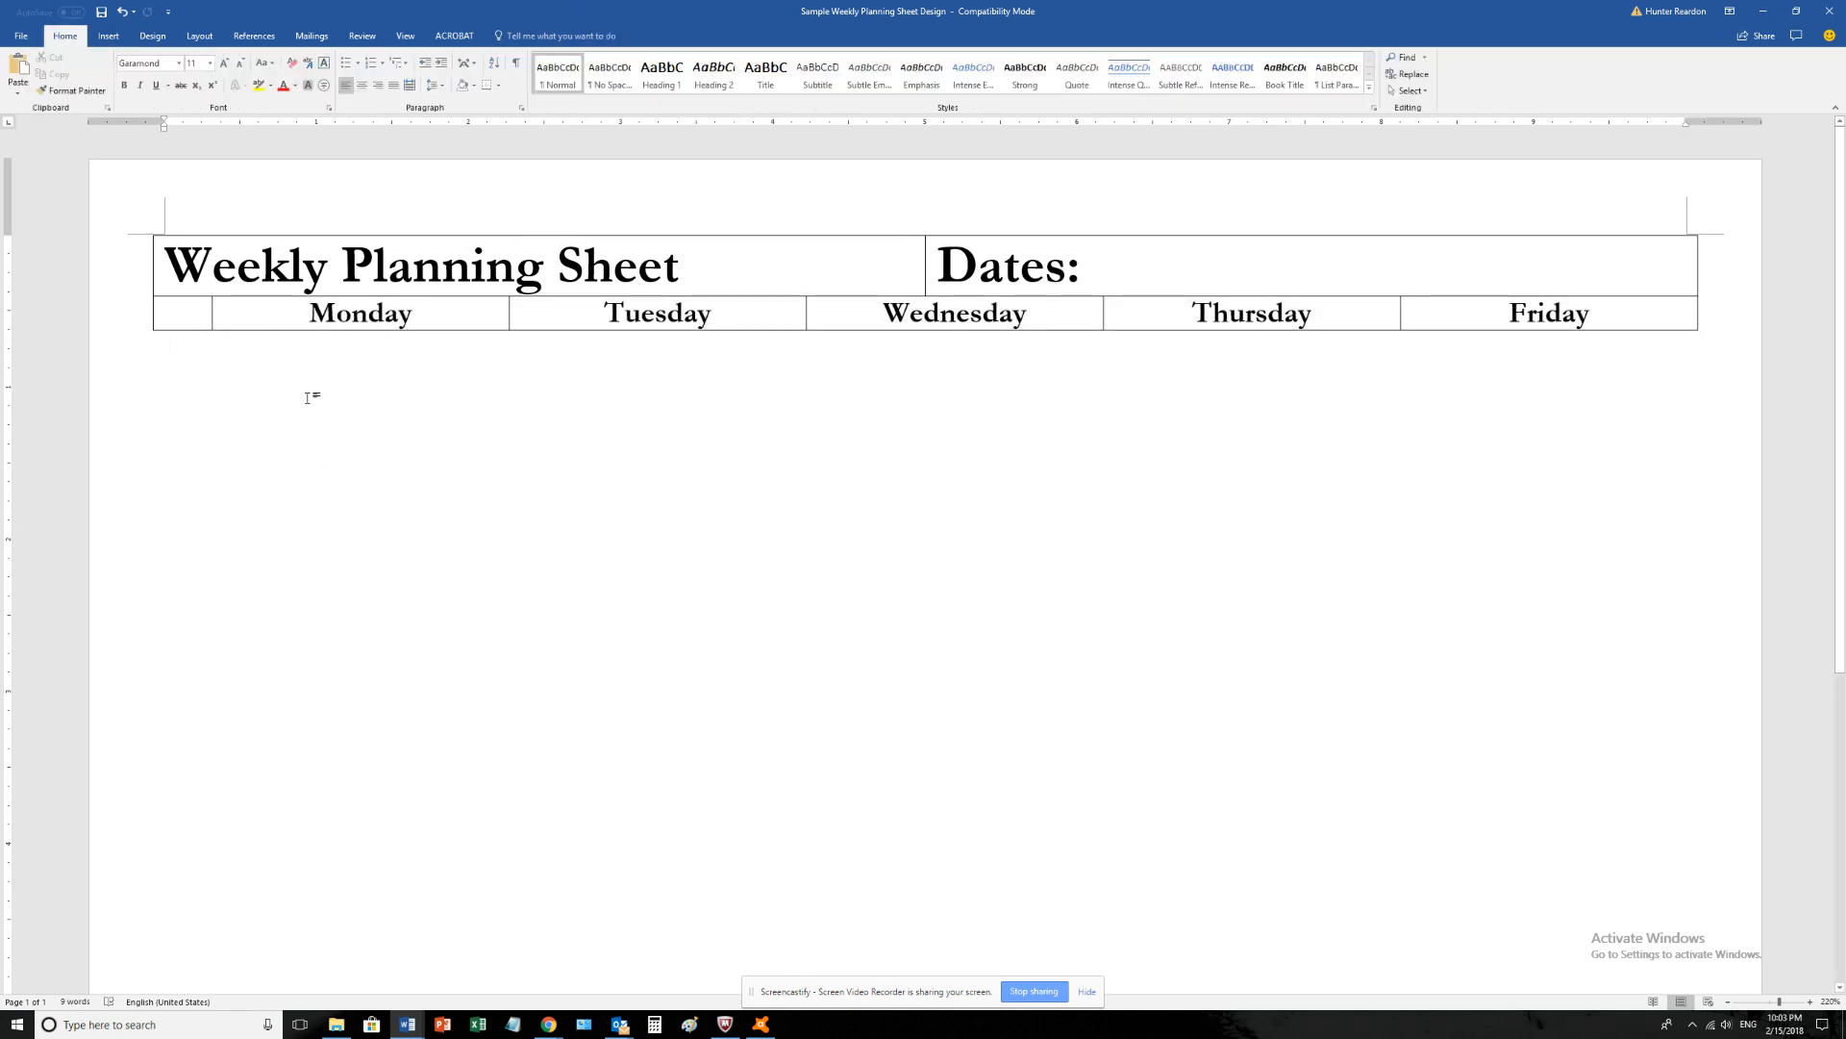
- Try to insert an empty row below the weekday headings
left_click(485, 312)
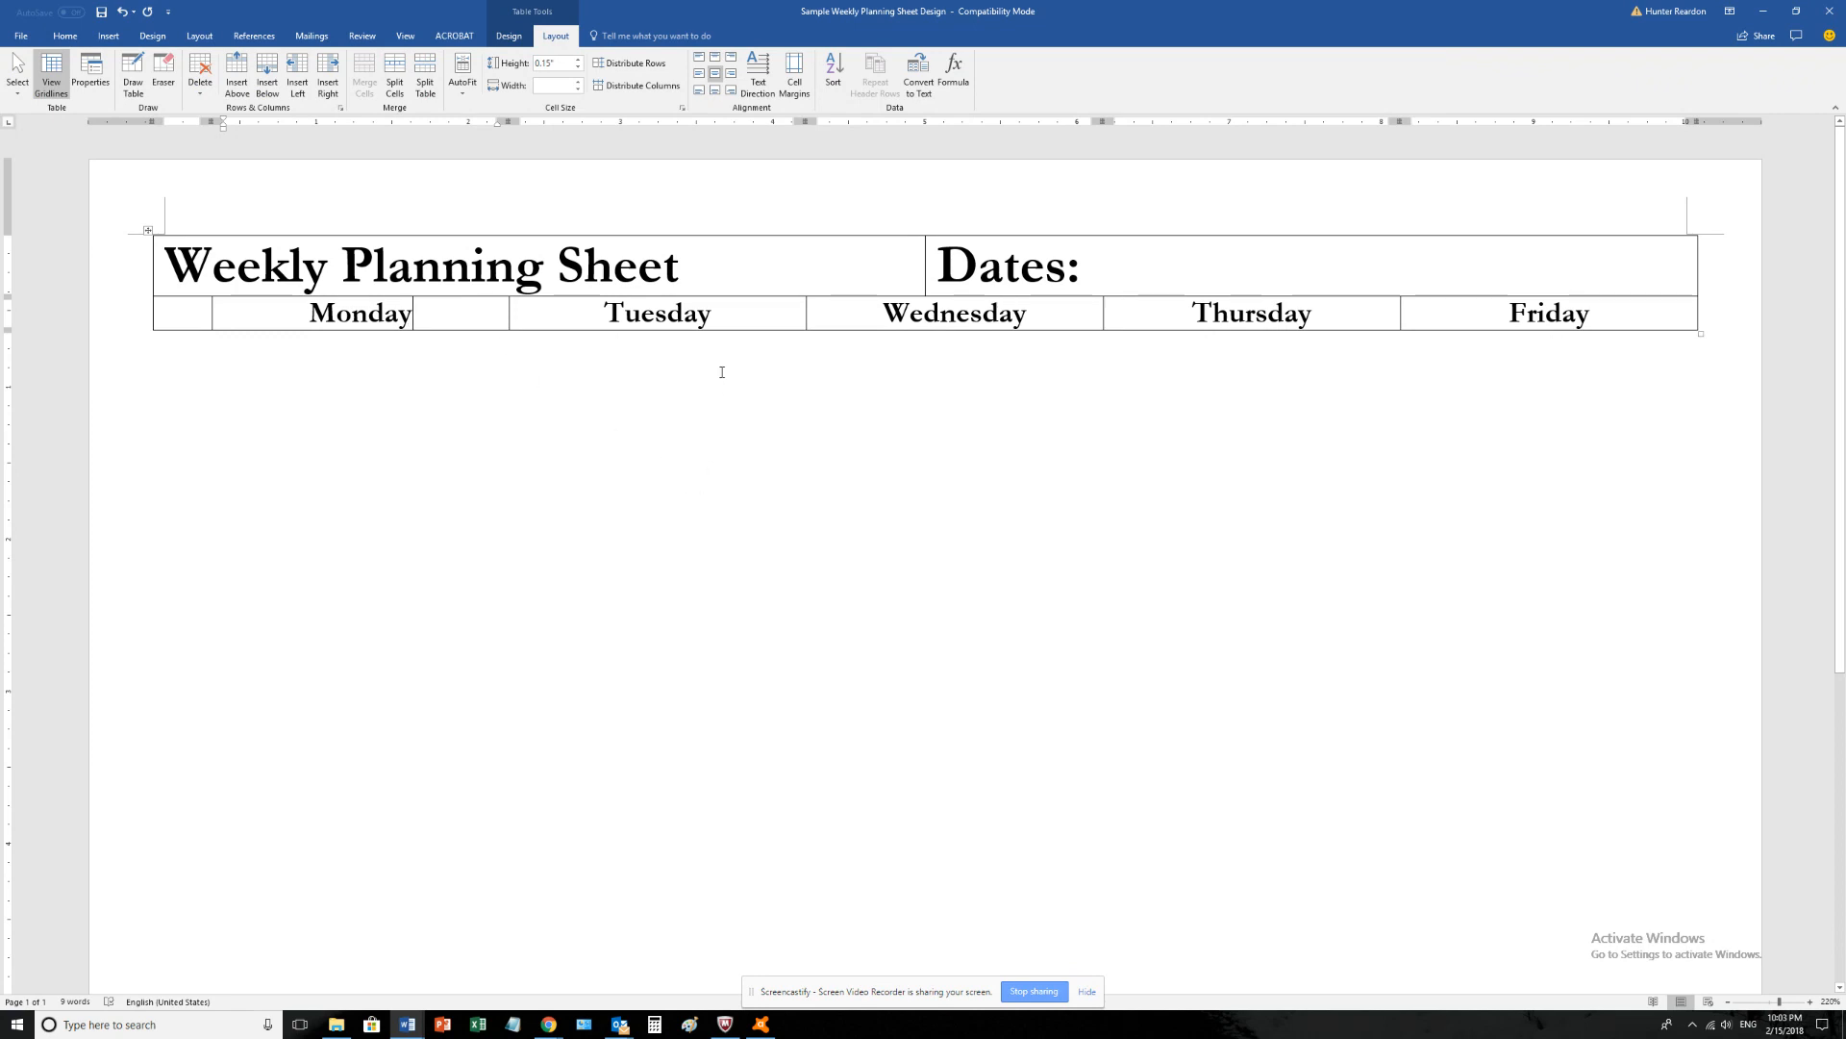
left_click(269, 88)
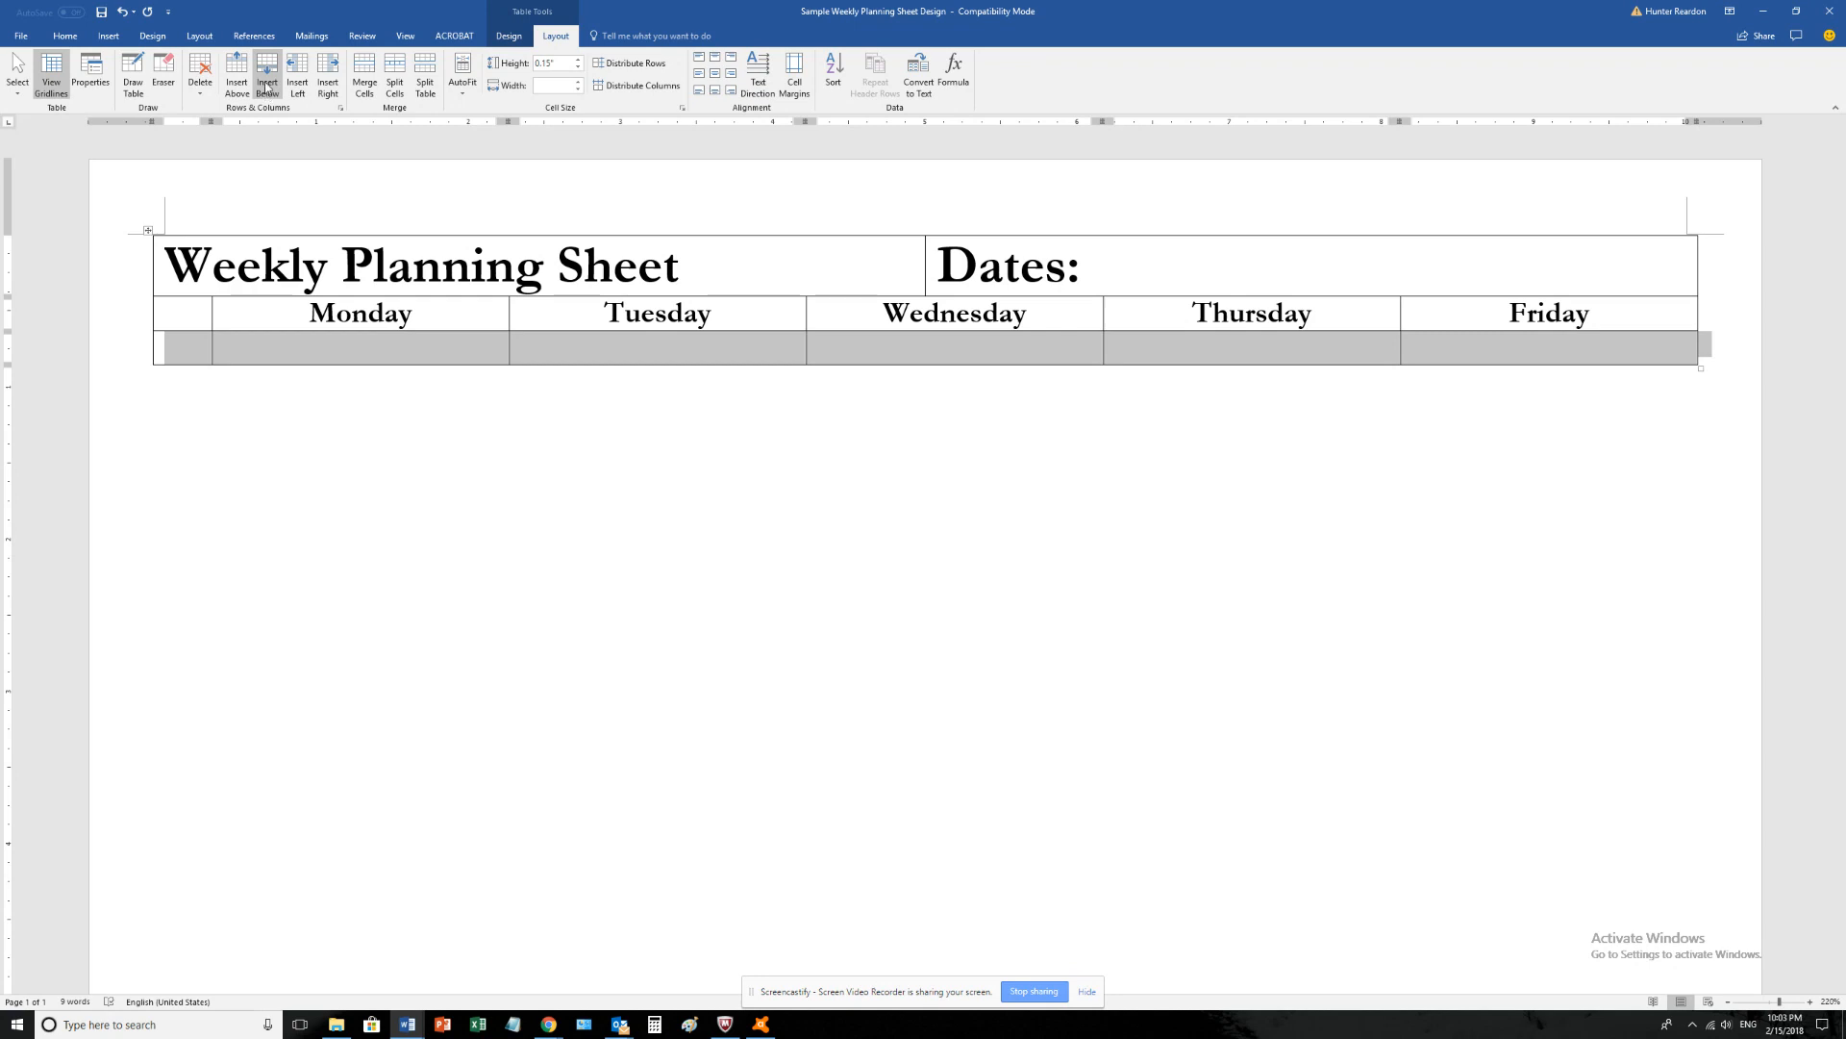
left_click(366, 356)
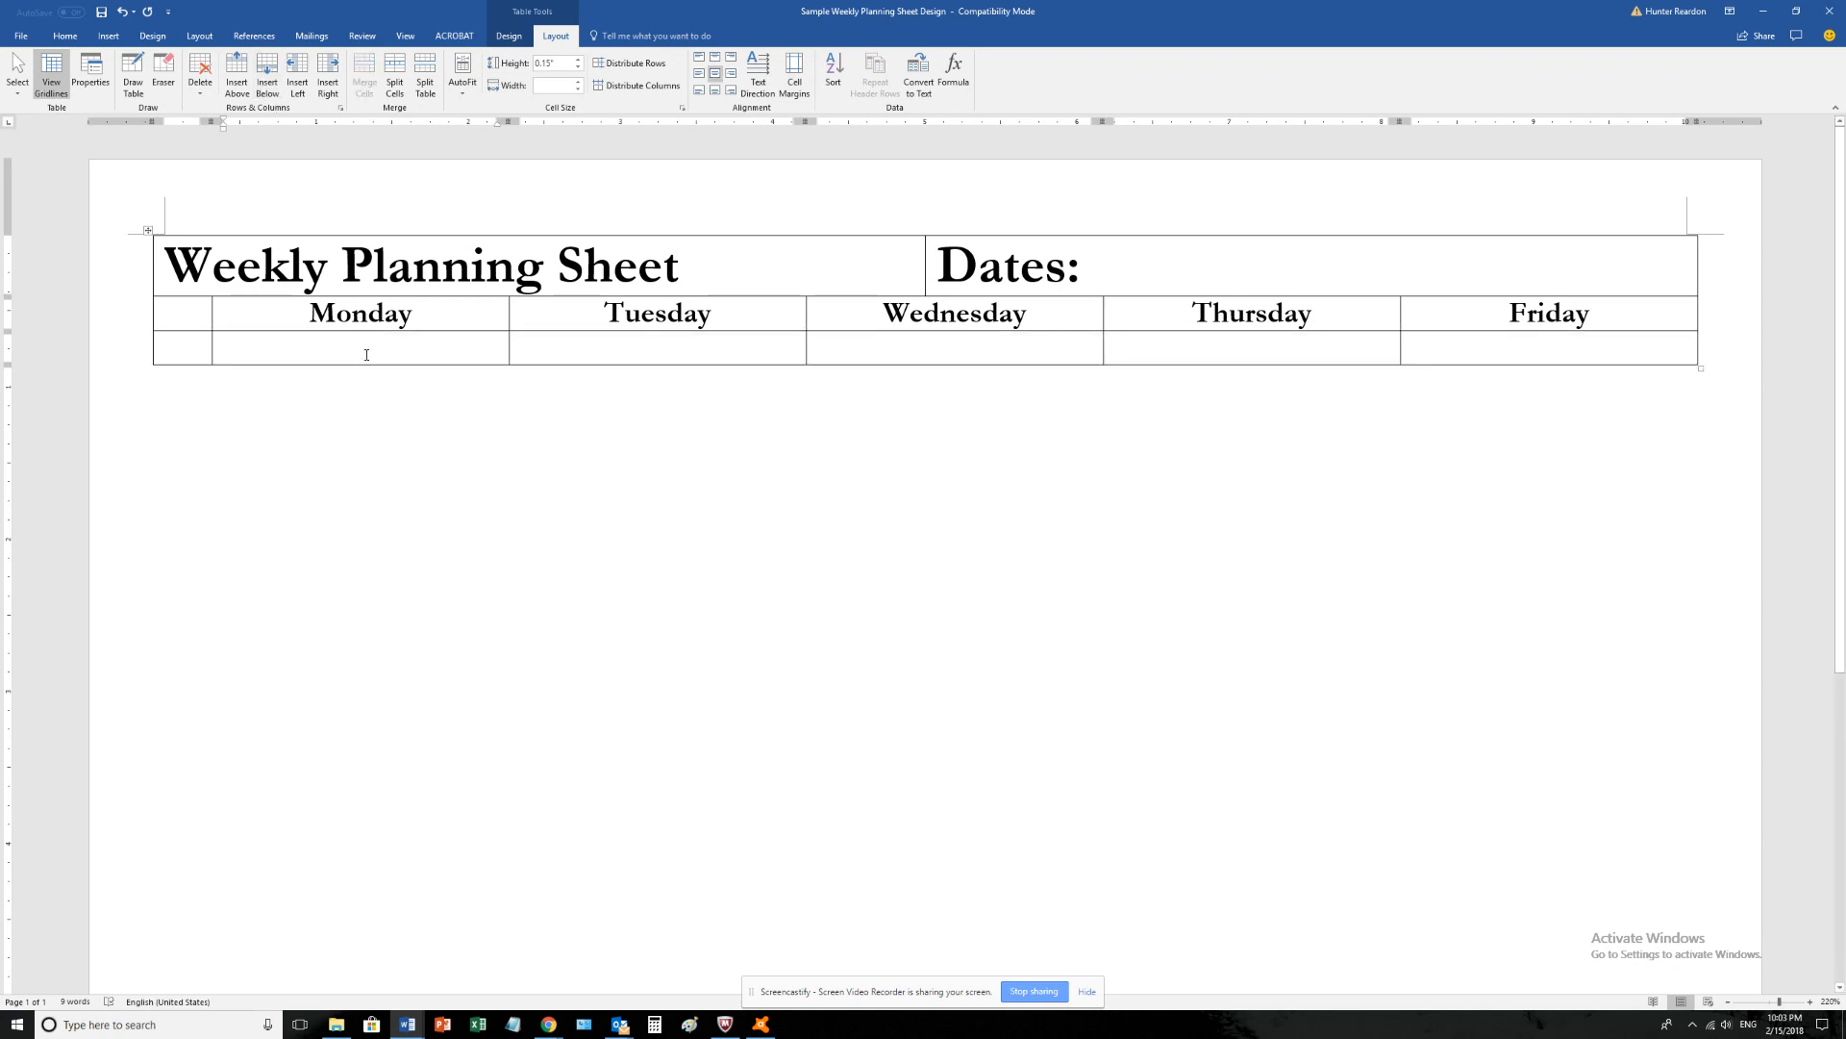
key("ctrl+z")
- Duplicate the whole weekday row directly below itself and clear the weekday names from the copy
left_click_drag(209, 319, 1673, 317)
left_click(1486, 323)
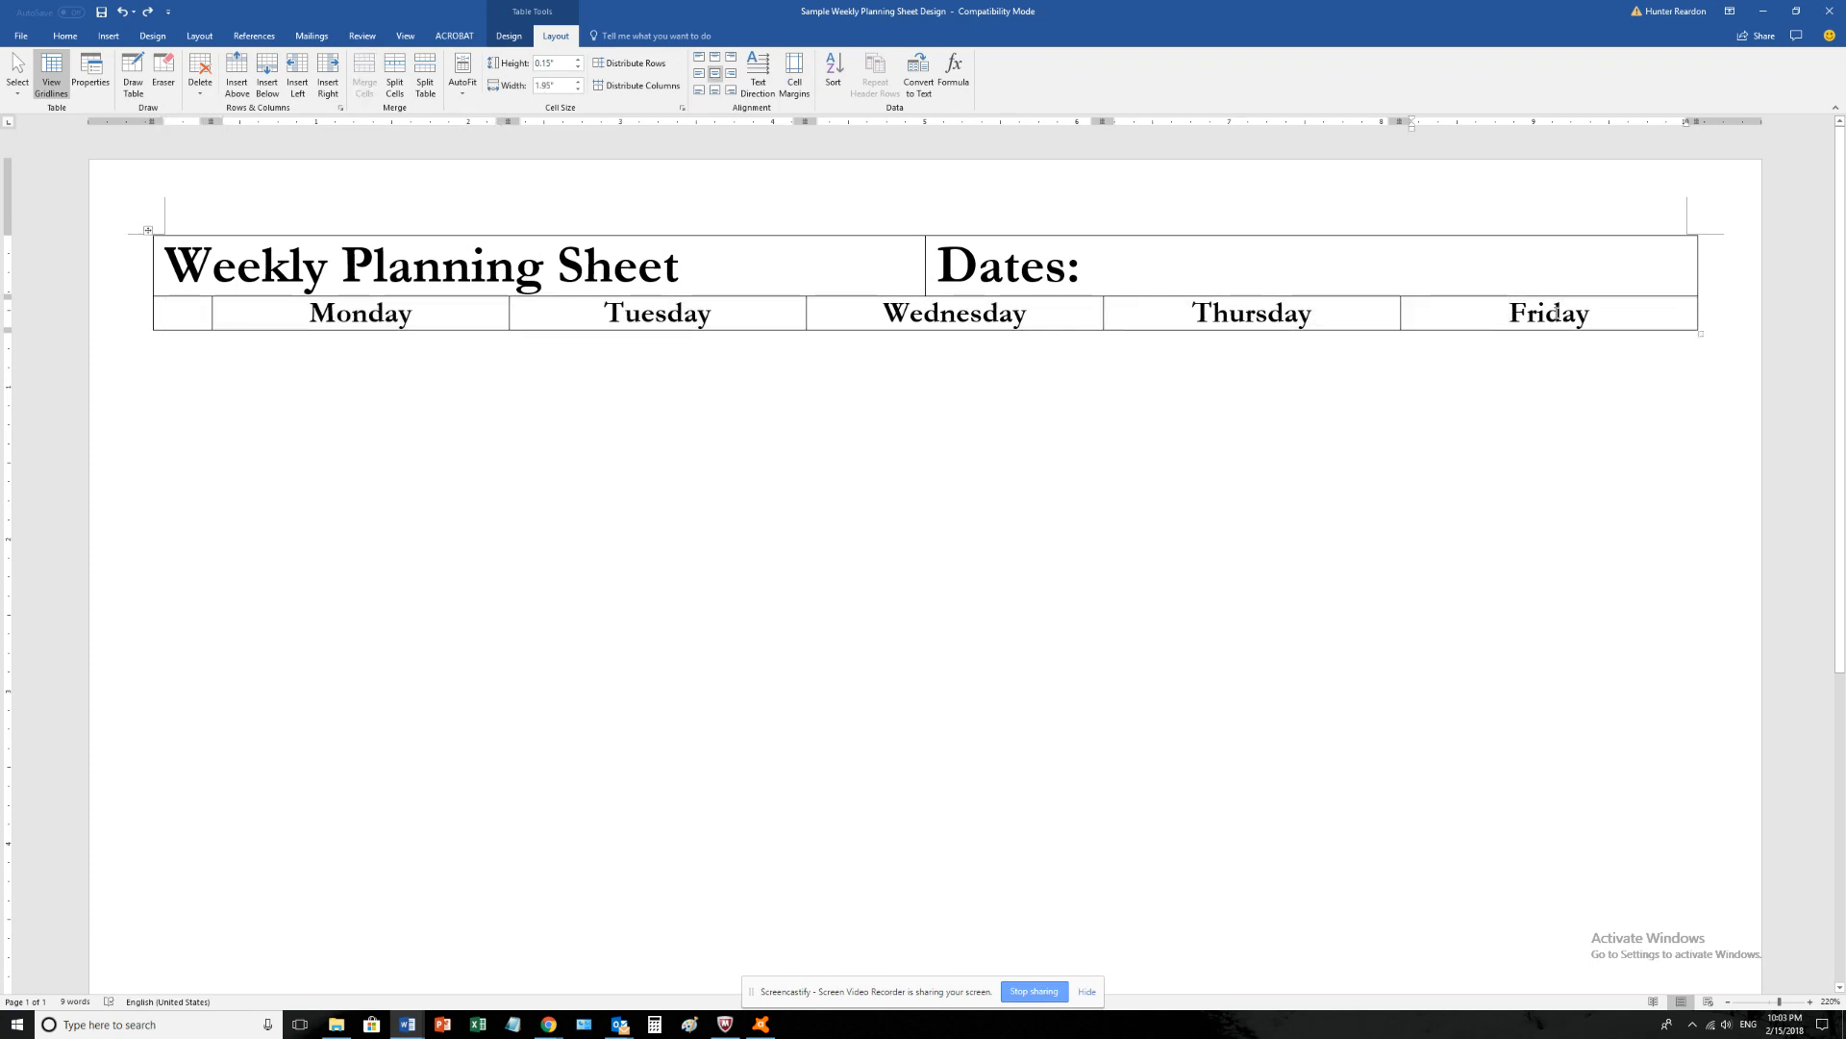
left_click_drag(908, 315, 169, 309)
right_click(168, 308)
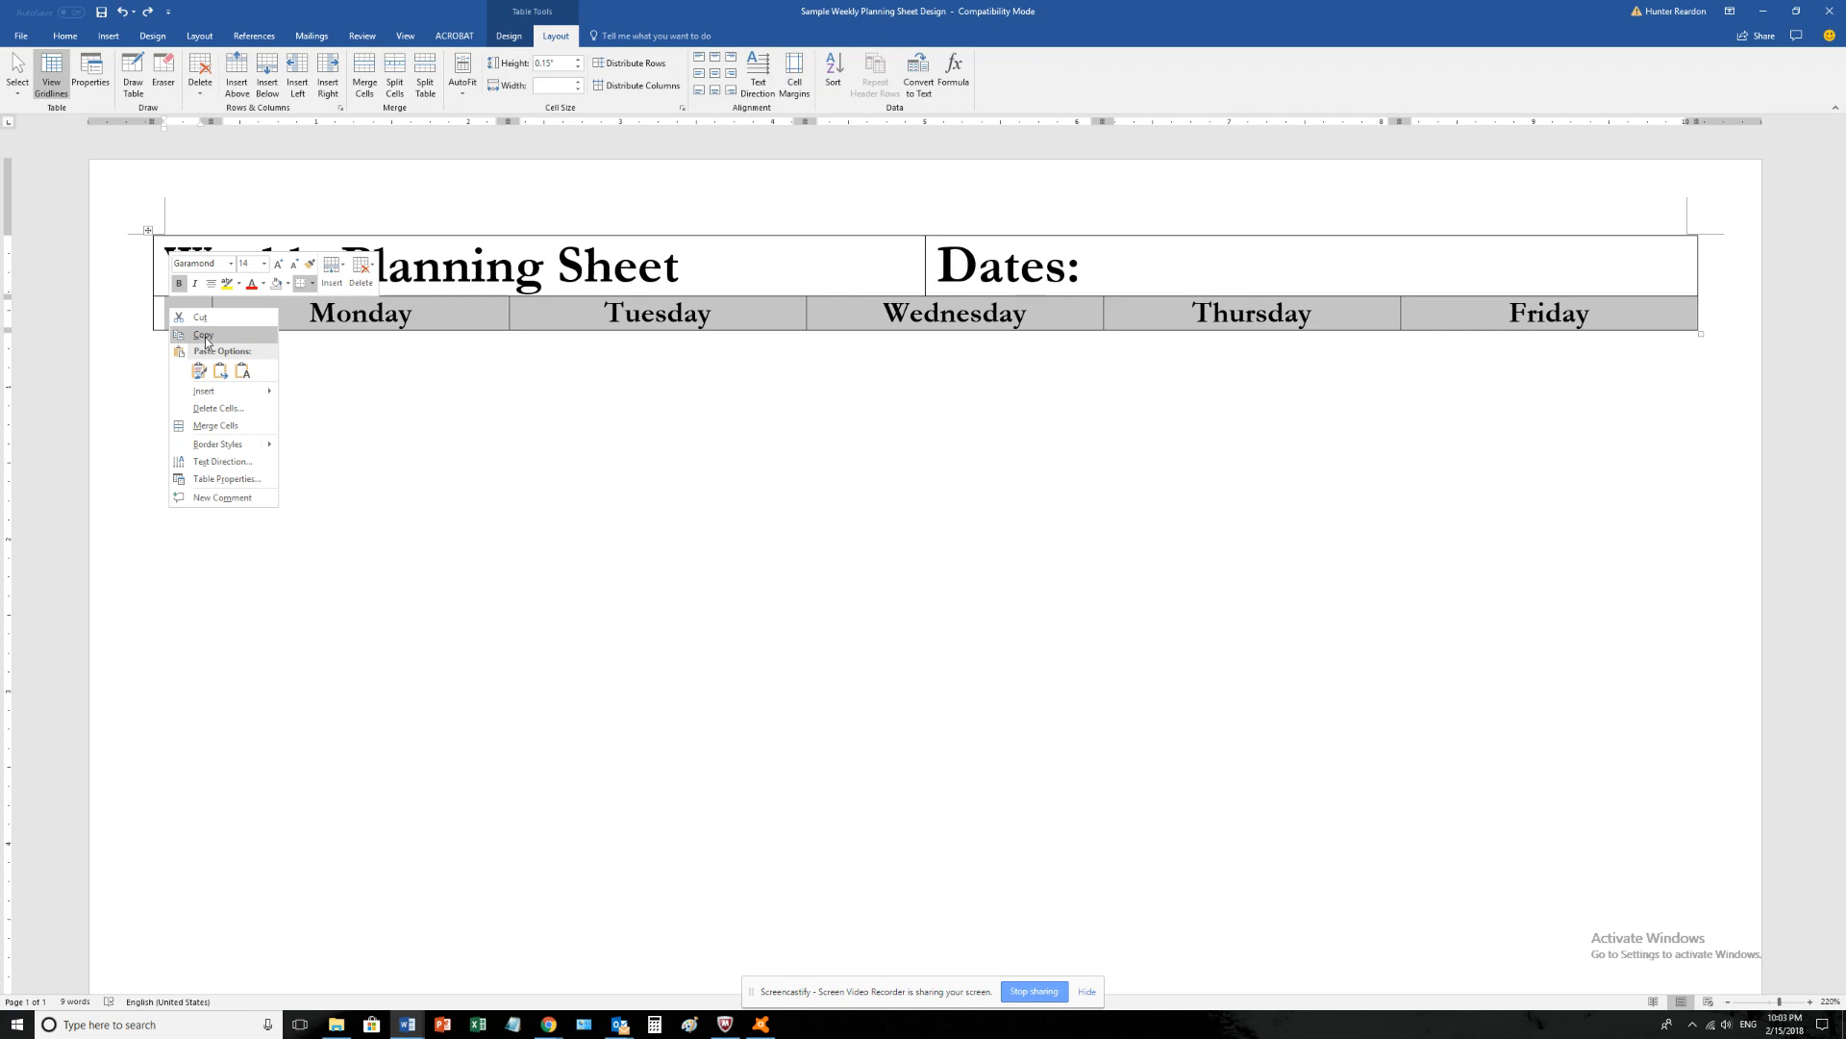
left_click(205, 335)
left_click(360, 381)
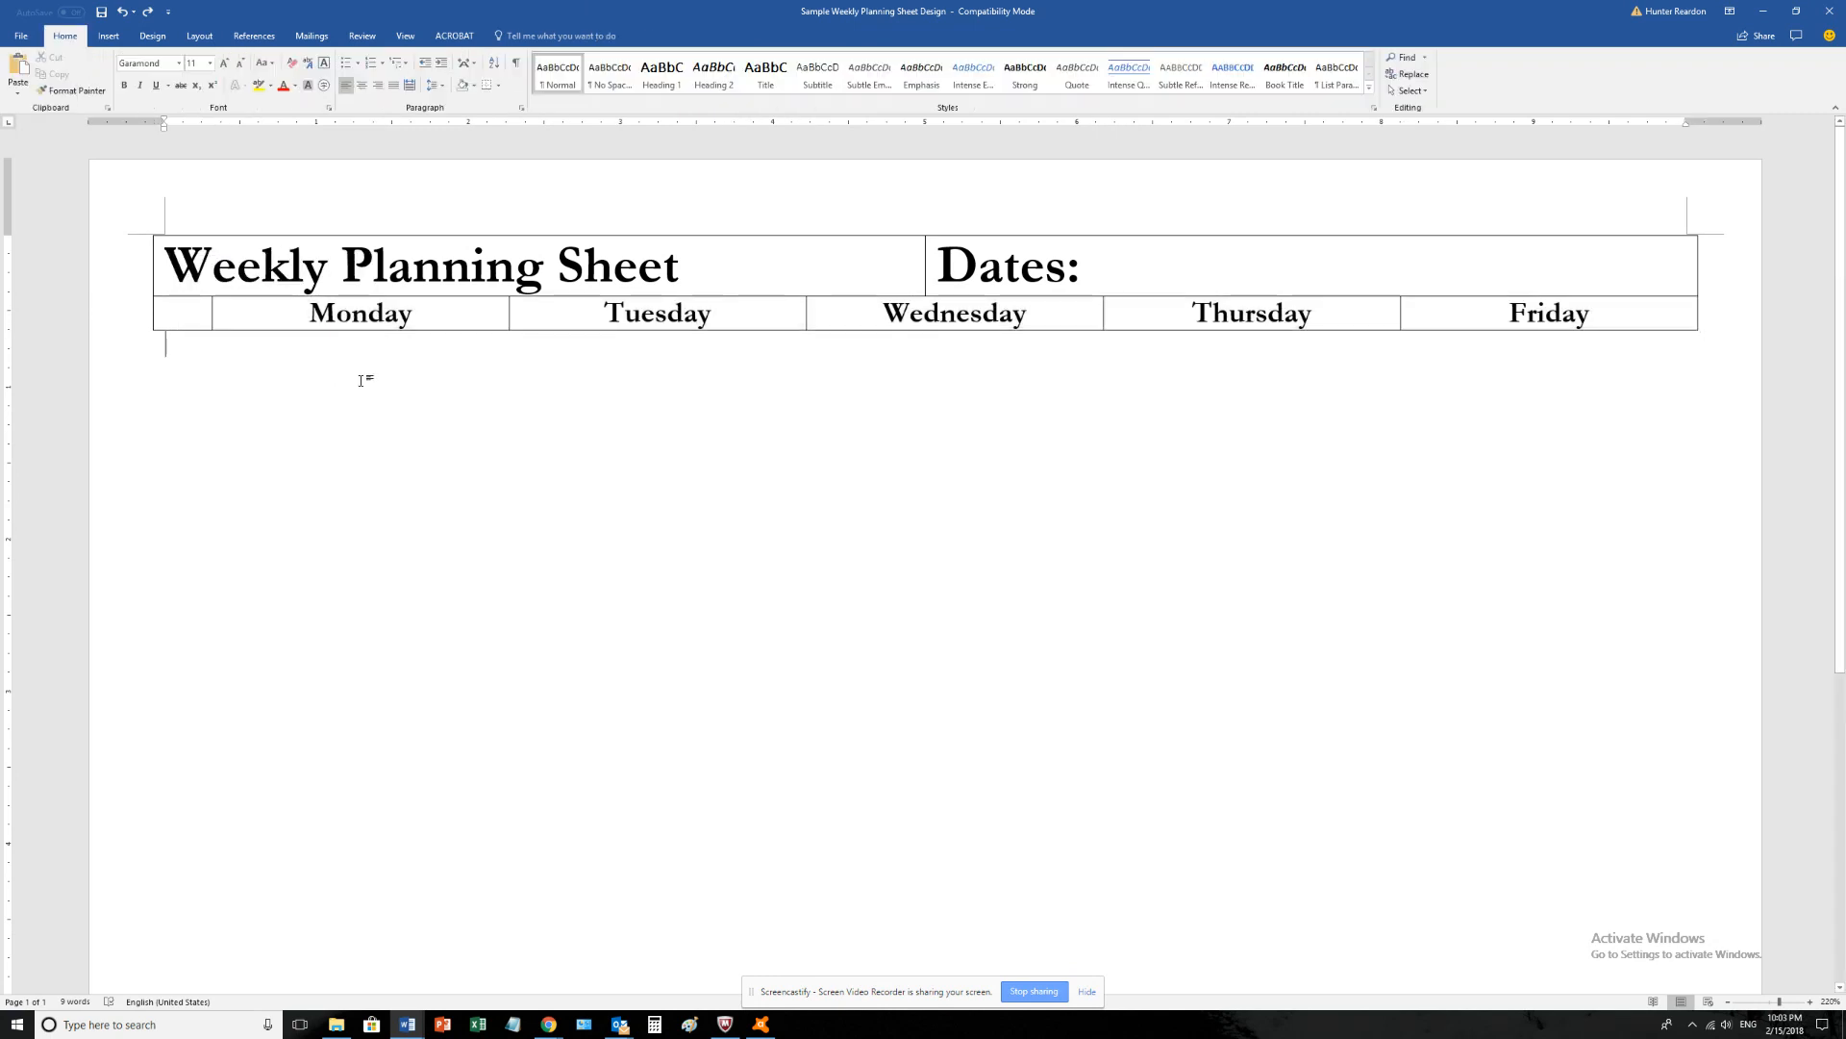
key("ctrl+v")
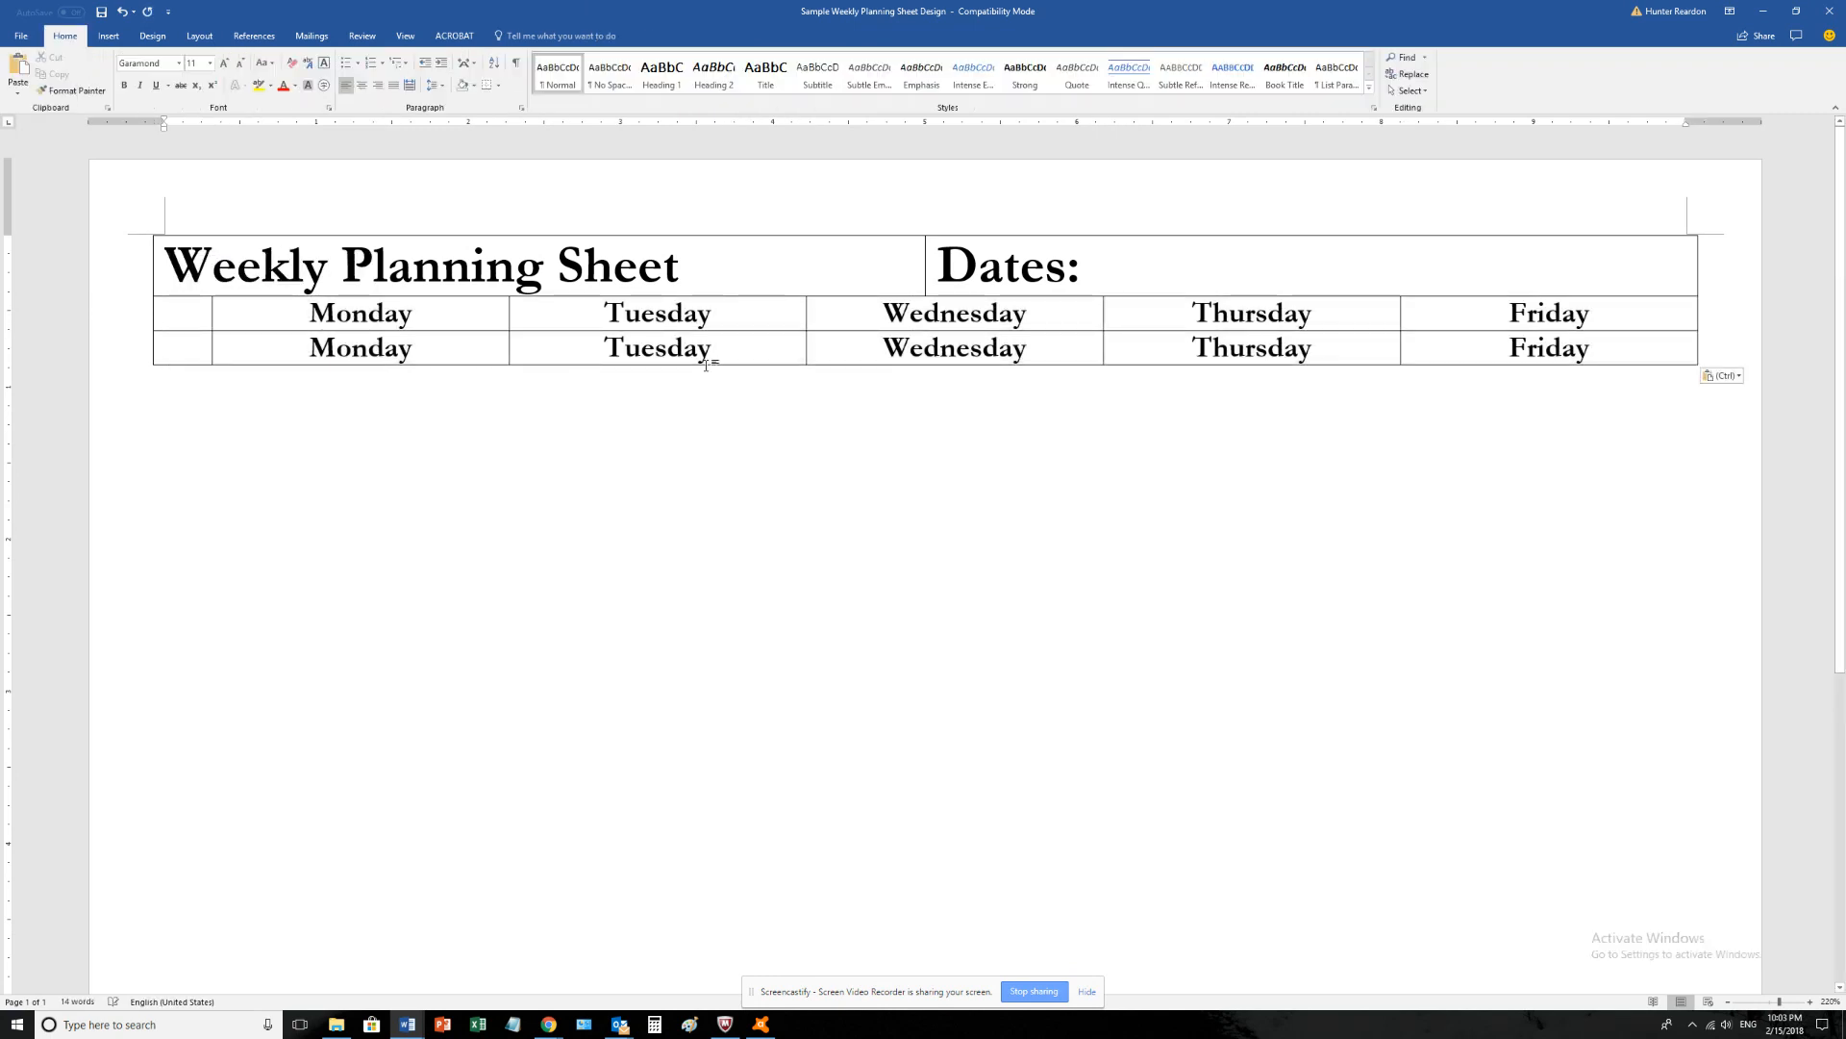
left_click_drag(1646, 350, 466, 350)
key("Delete")
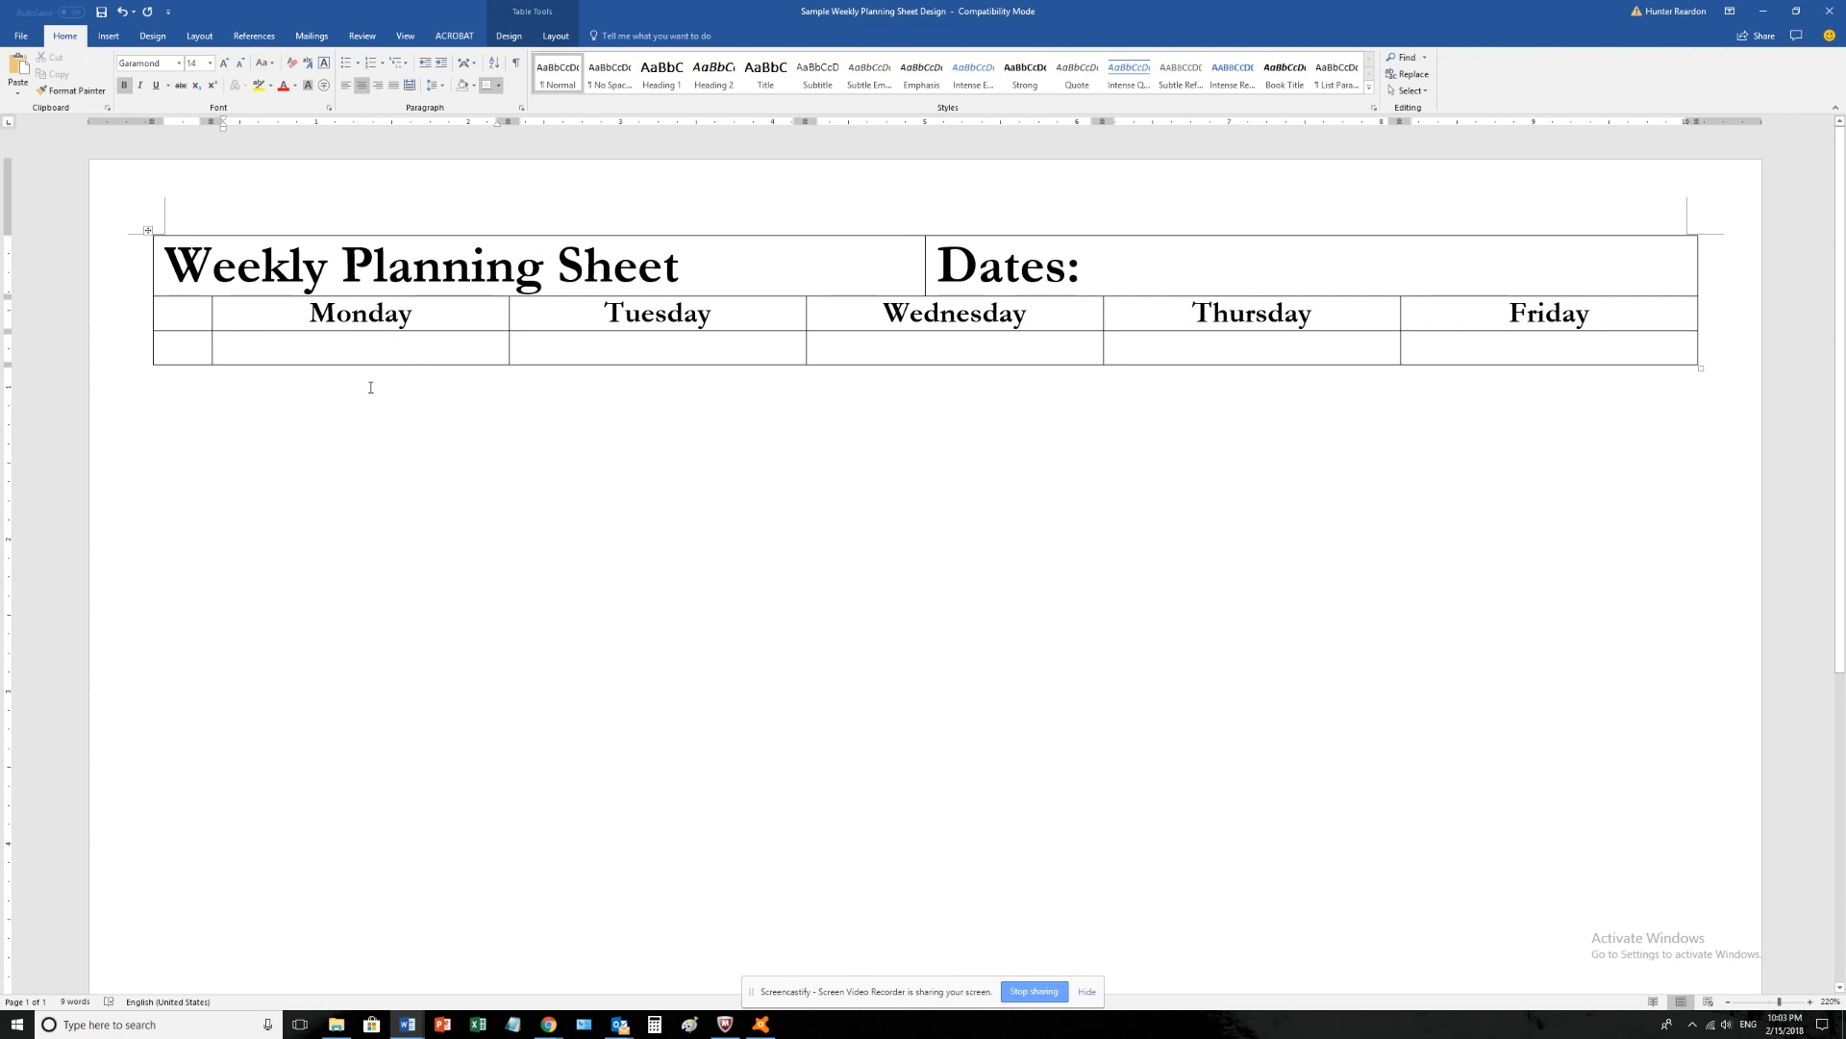
key("ctrl+z")
- Split the five empty cells under the weekday headings into 10 columns and 1 row, merging them before the split
left_click_drag(390, 351, 828, 313)
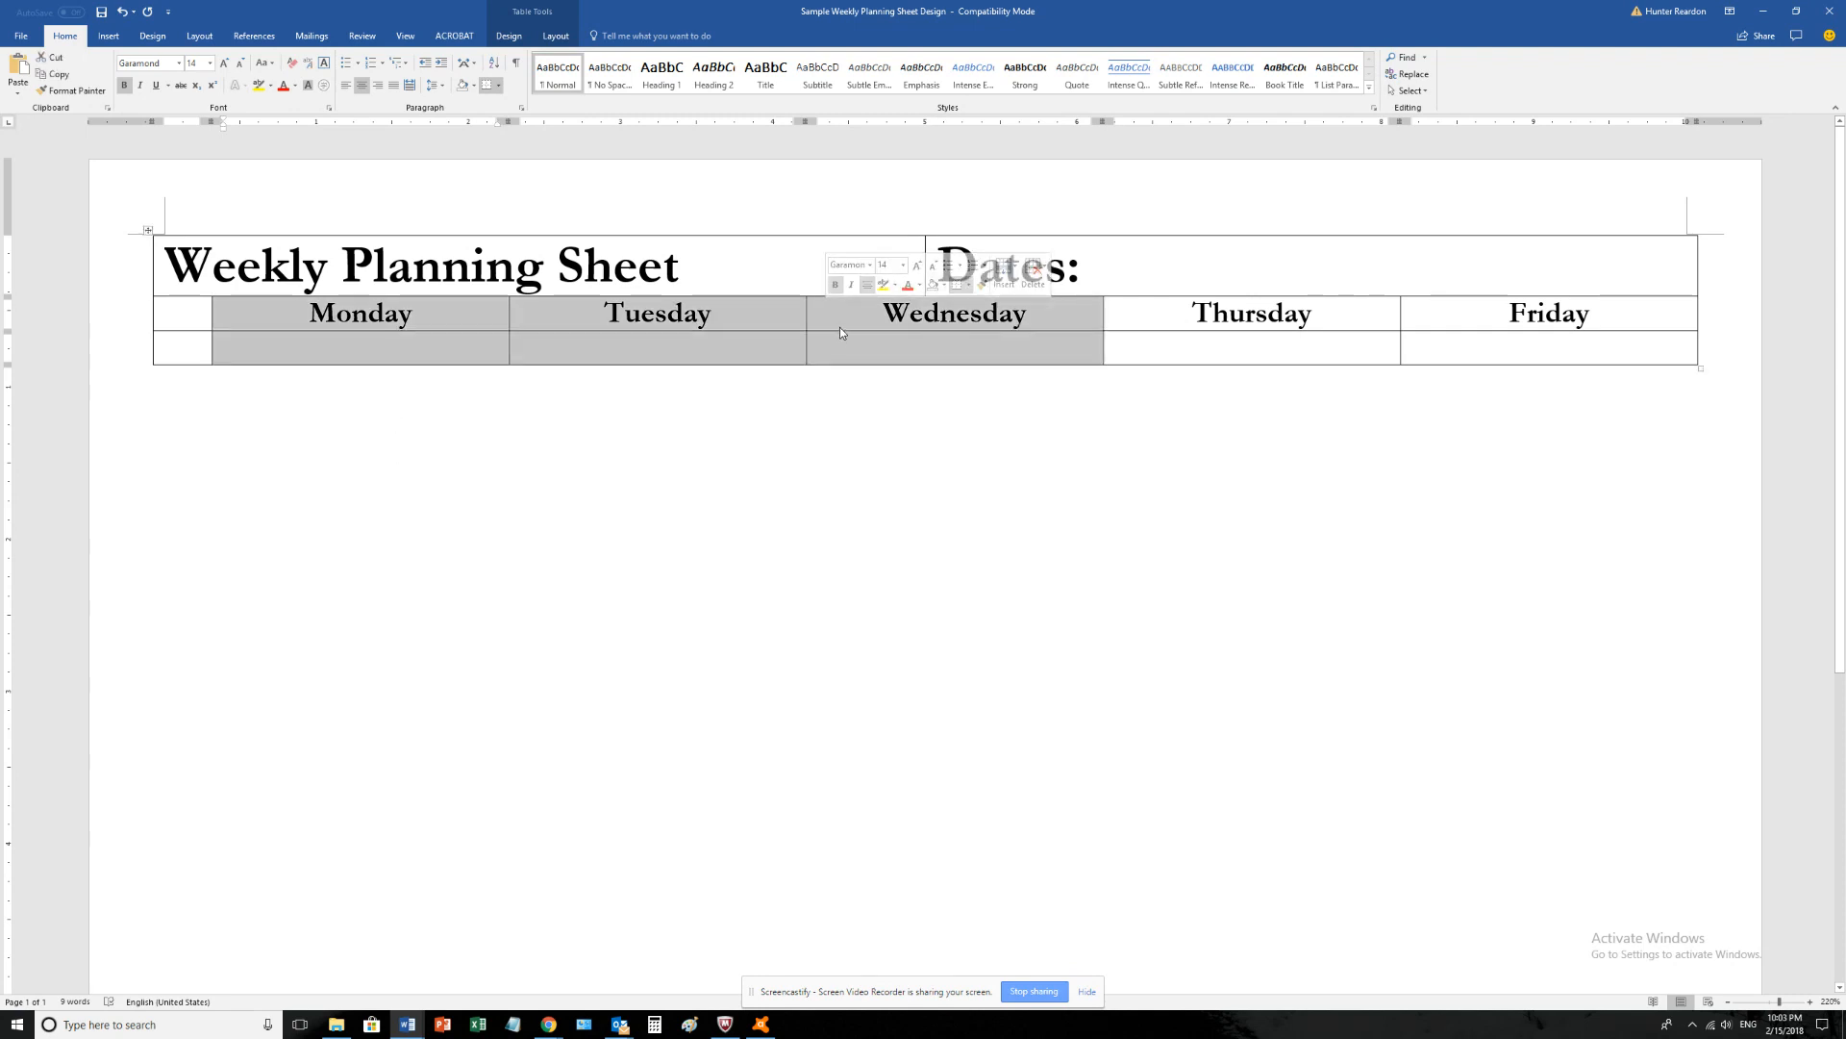
left_click(1315, 321)
left_click(1426, 354)
left_click_drag(1537, 347, 333, 367)
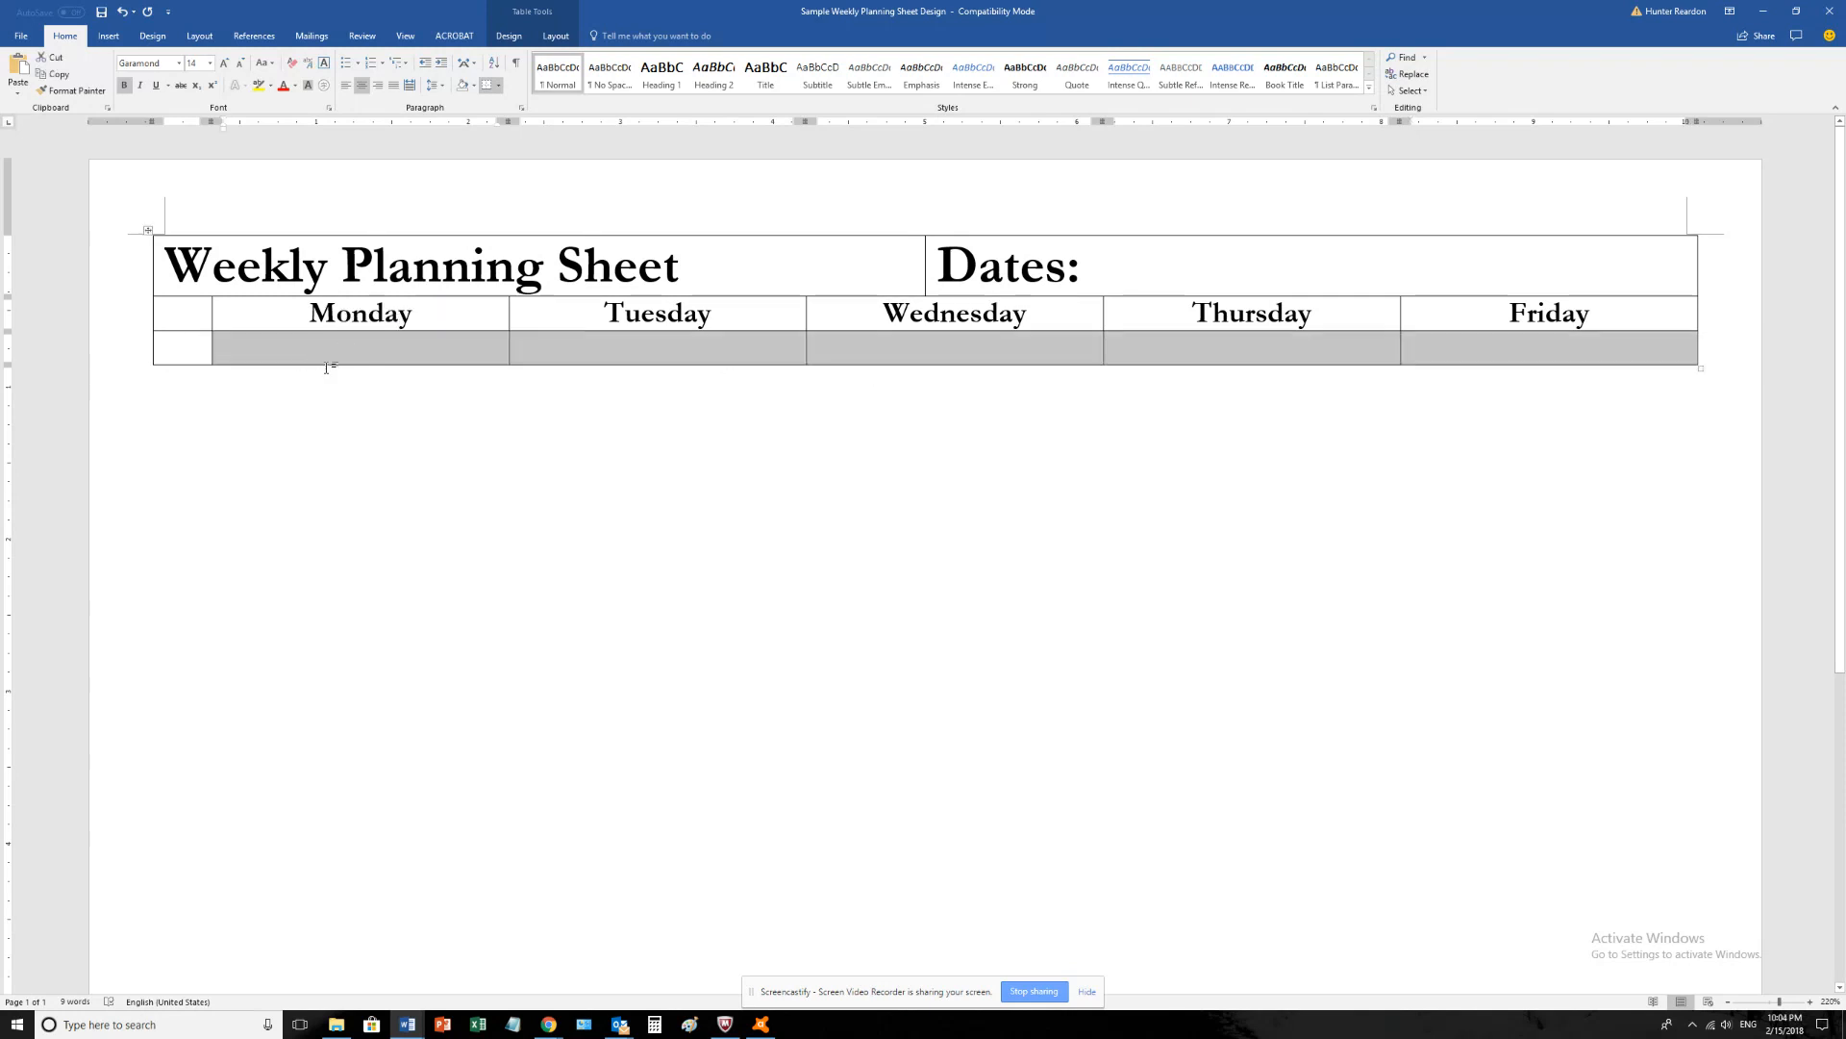
left_click(329, 362)
left_click_drag(490, 351, 1635, 348)
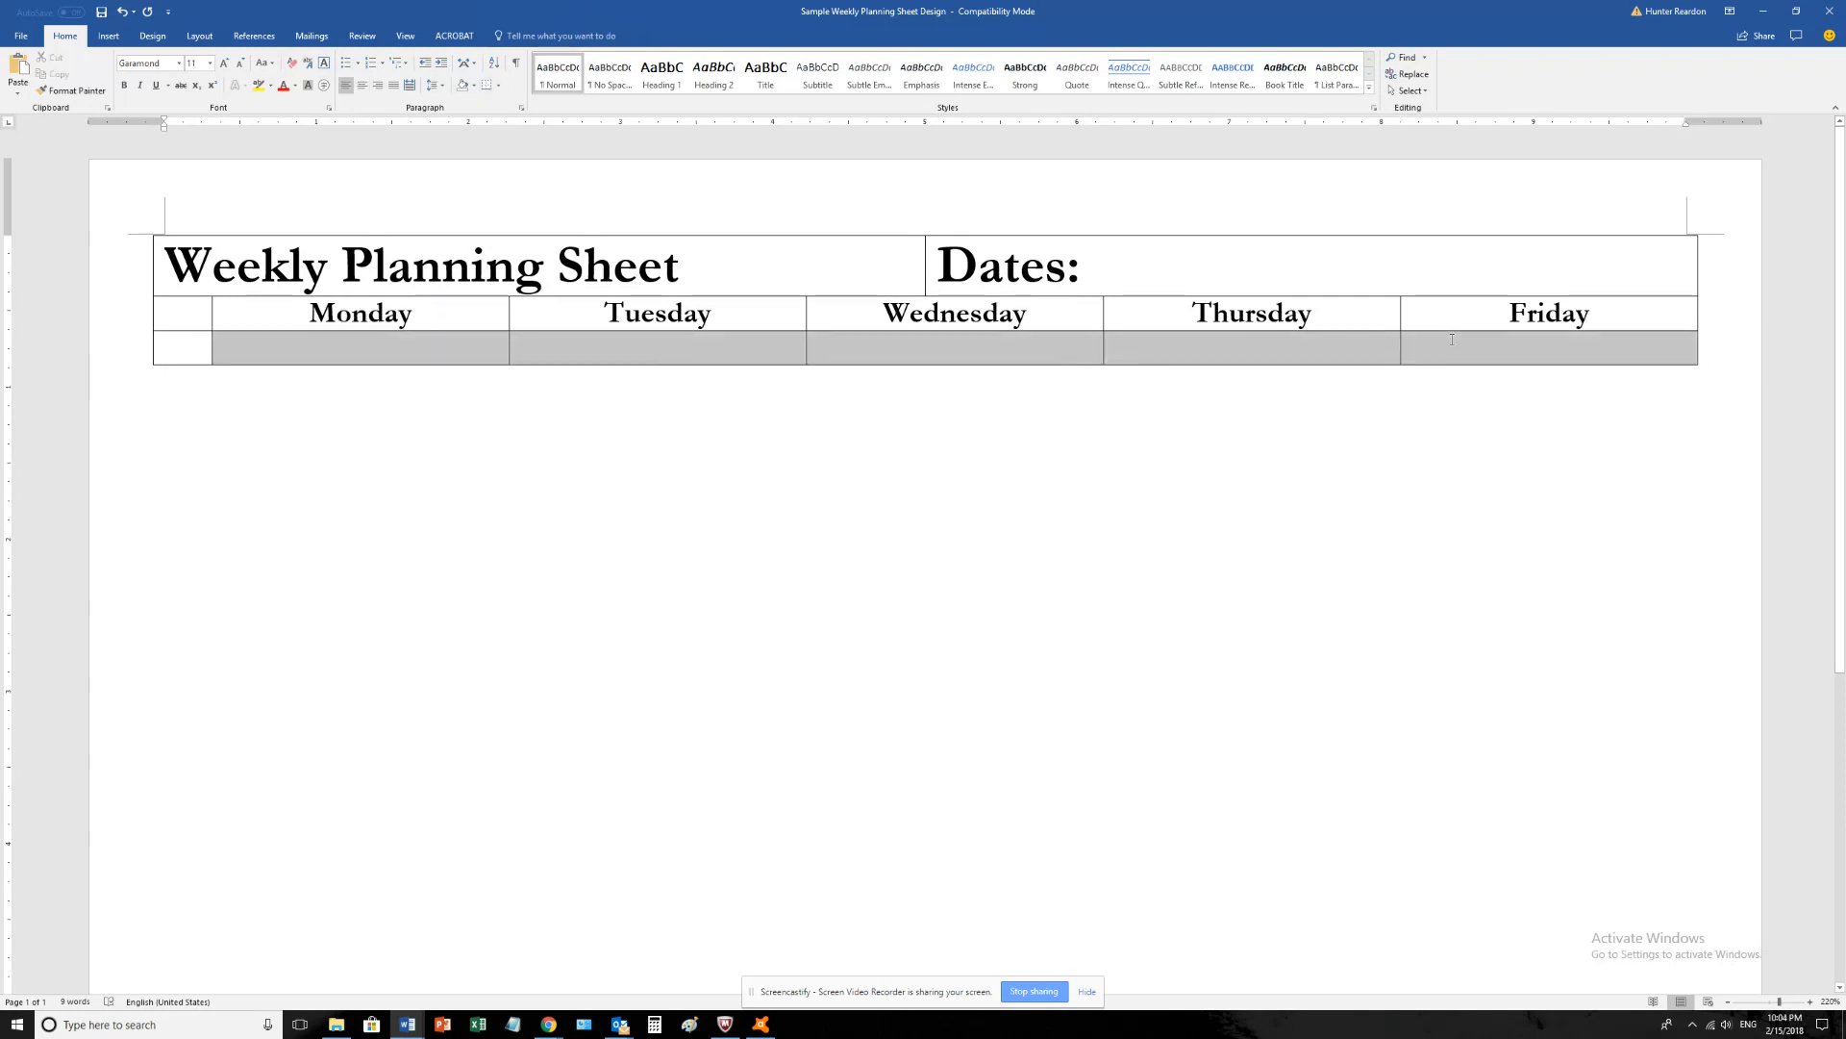
left_click(537, 34)
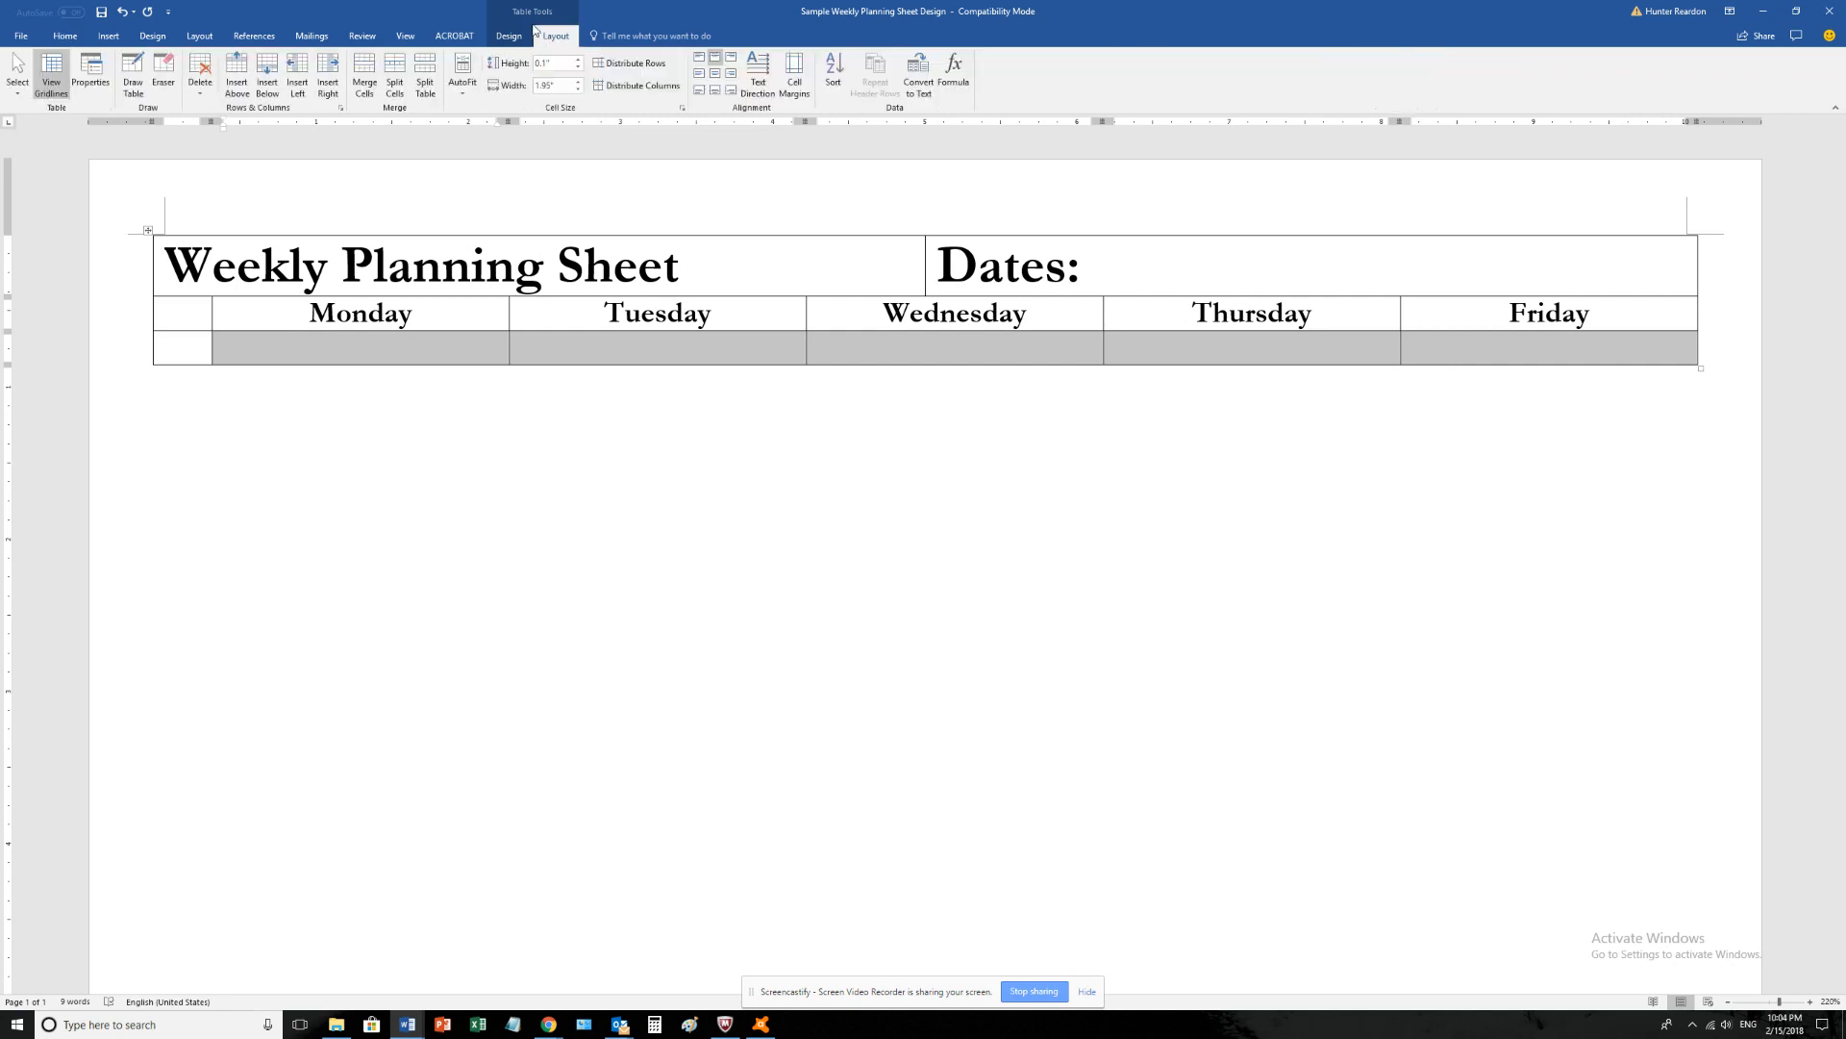
left_click(395, 86)
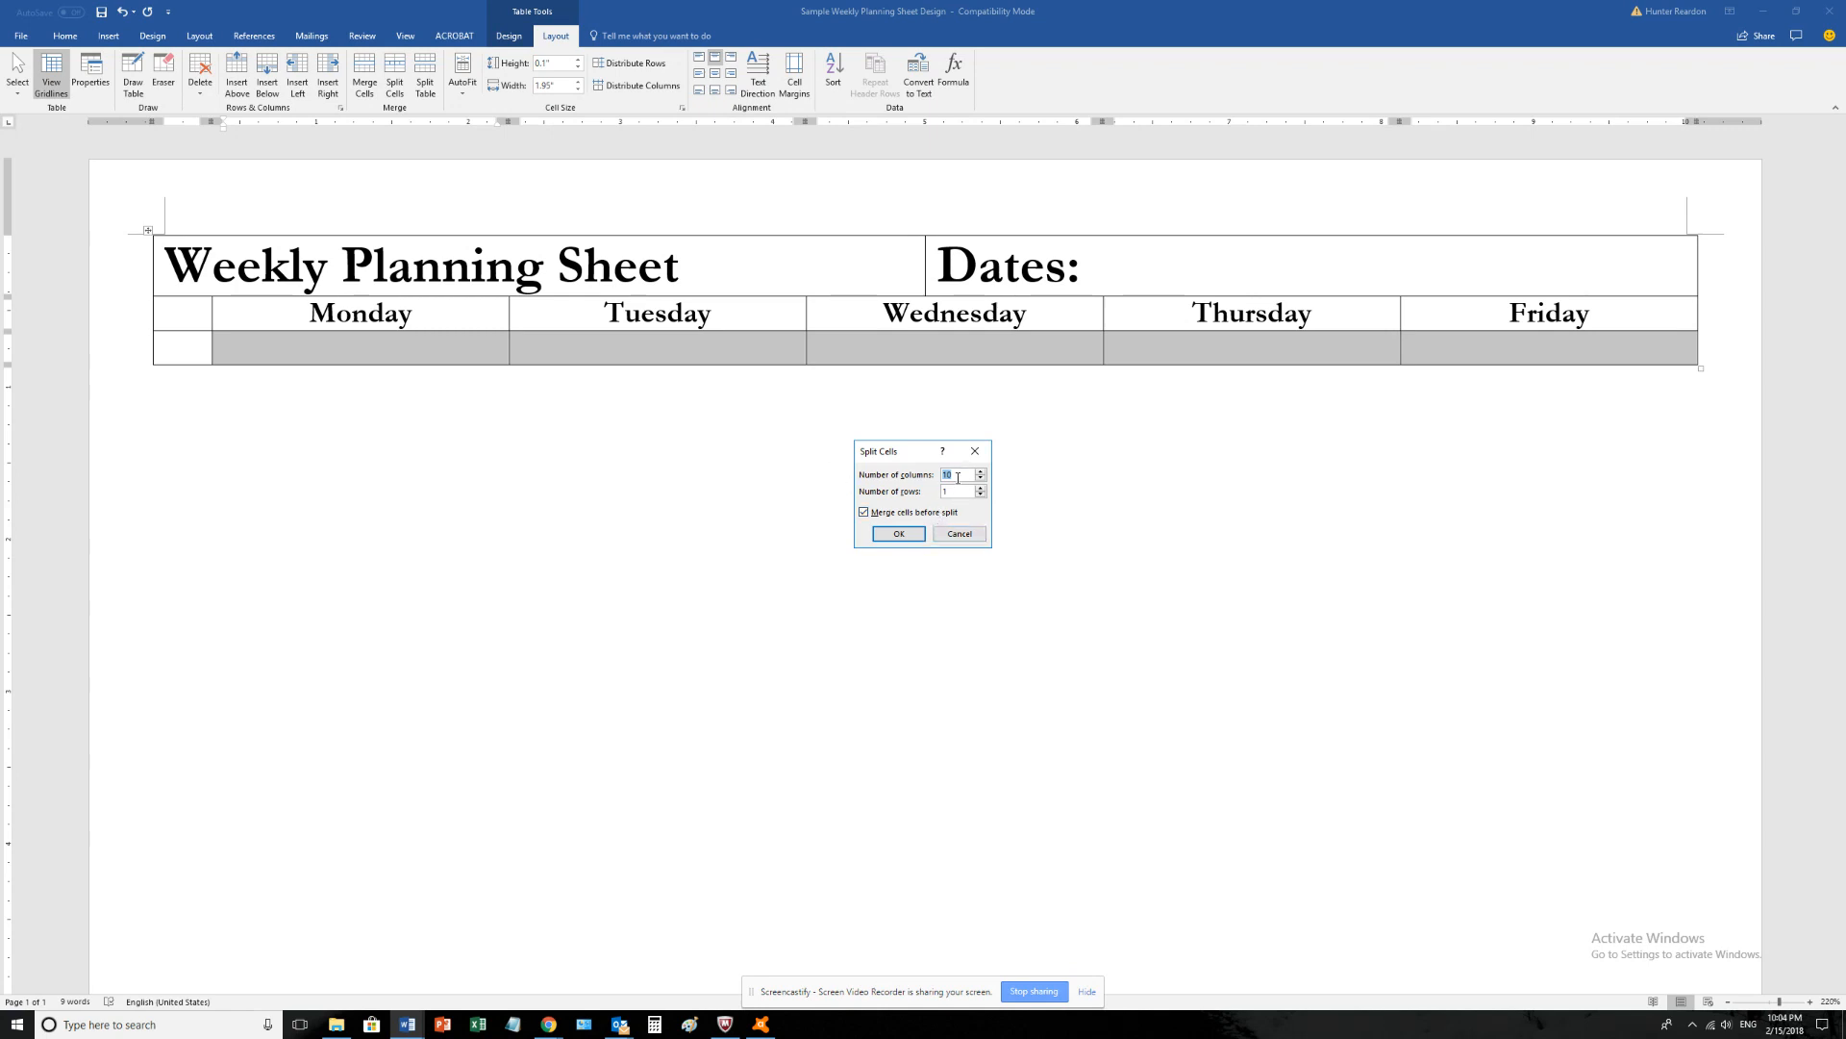
left_click(901, 535)
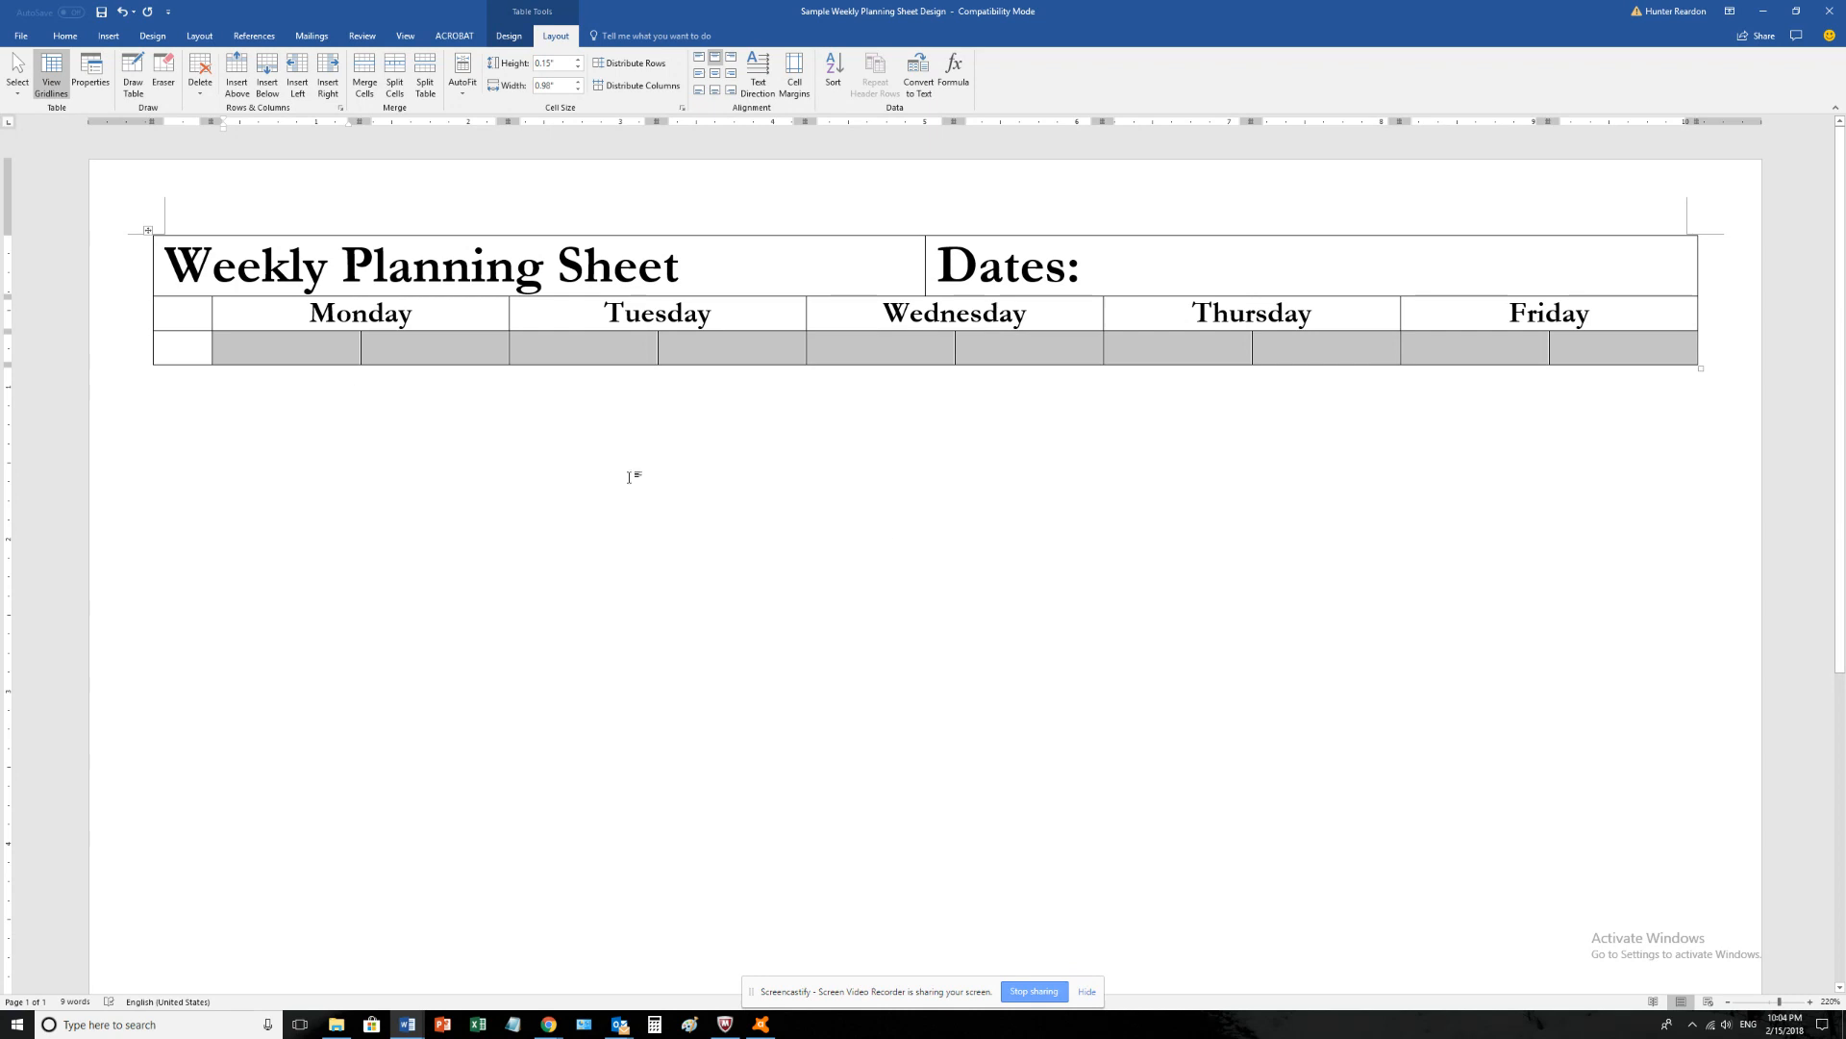
- Narrow the first cell under Monday, Tuesday, Wednesday and Thursday to about 0.3 inches by moving each dividing border
left_click(301, 357)
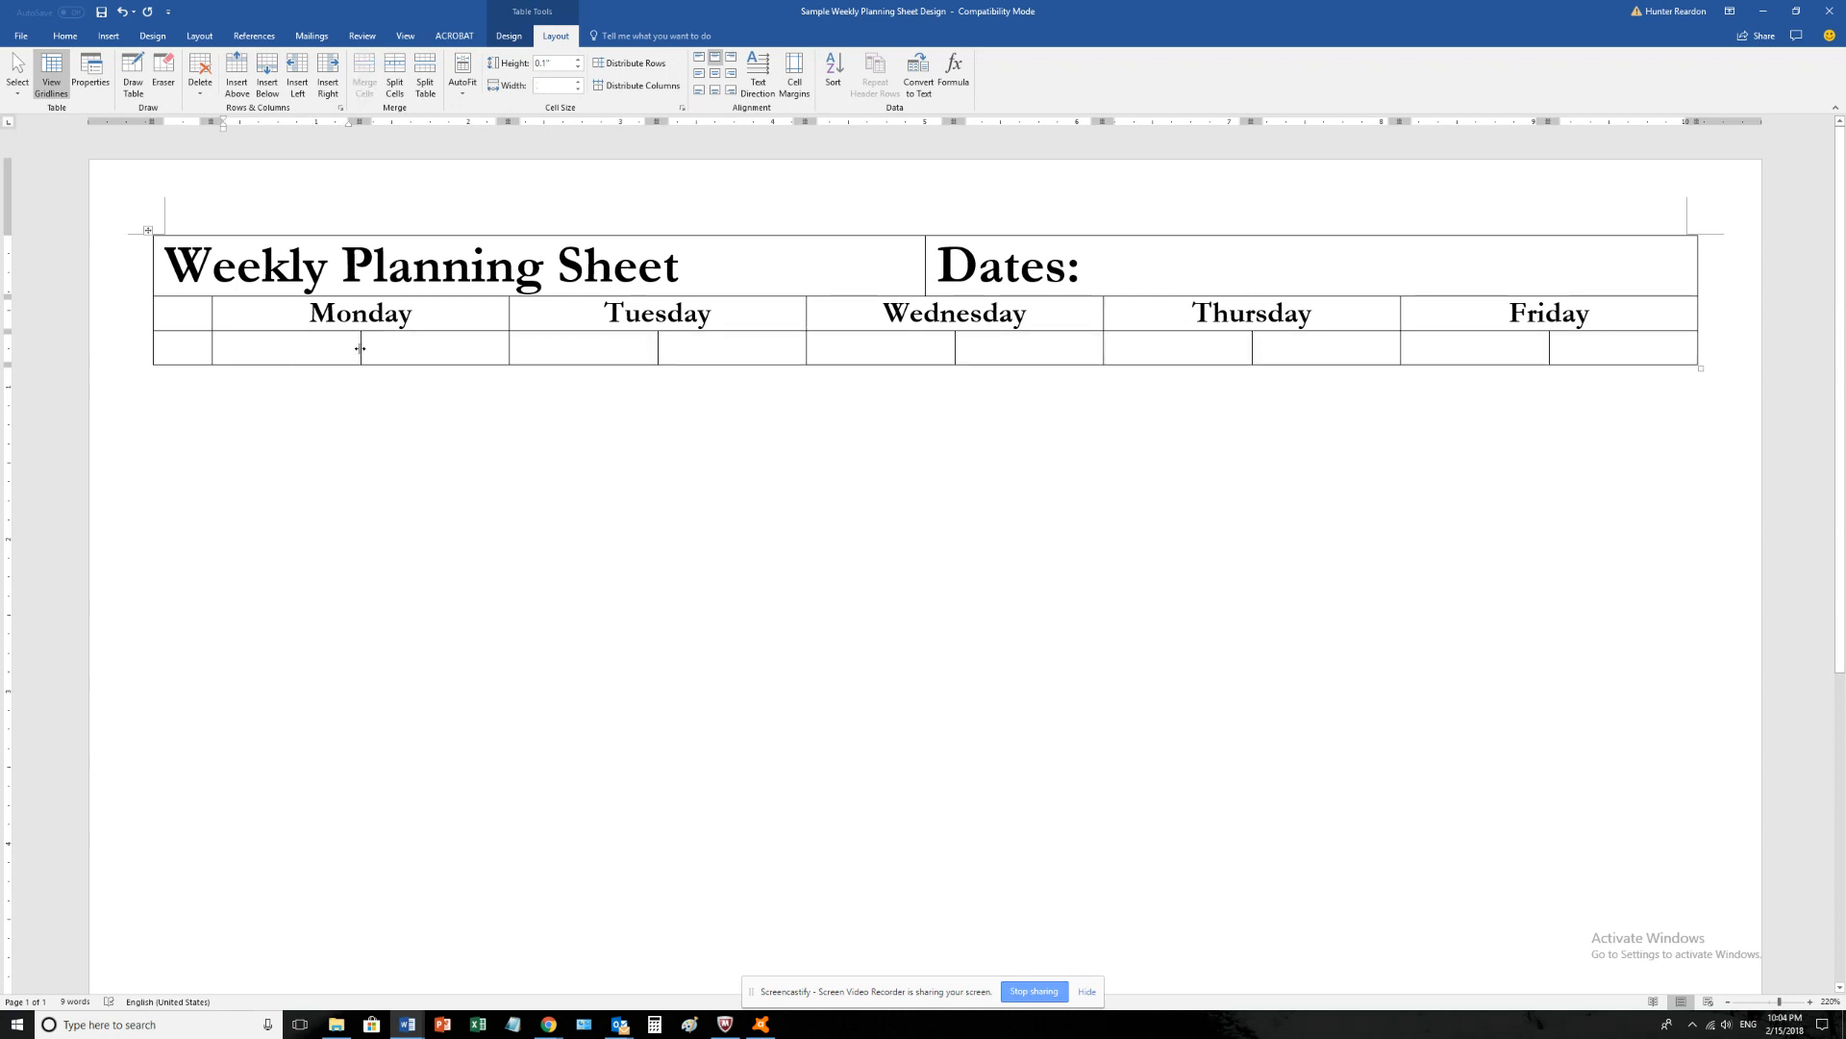
left_click_drag(360, 350, 260, 368)
left_click(662, 350)
mouse_move(657, 351)
left_mouse_down()
mouse_move(523, 348)
mouse_move(557, 351)
left_mouse_up()
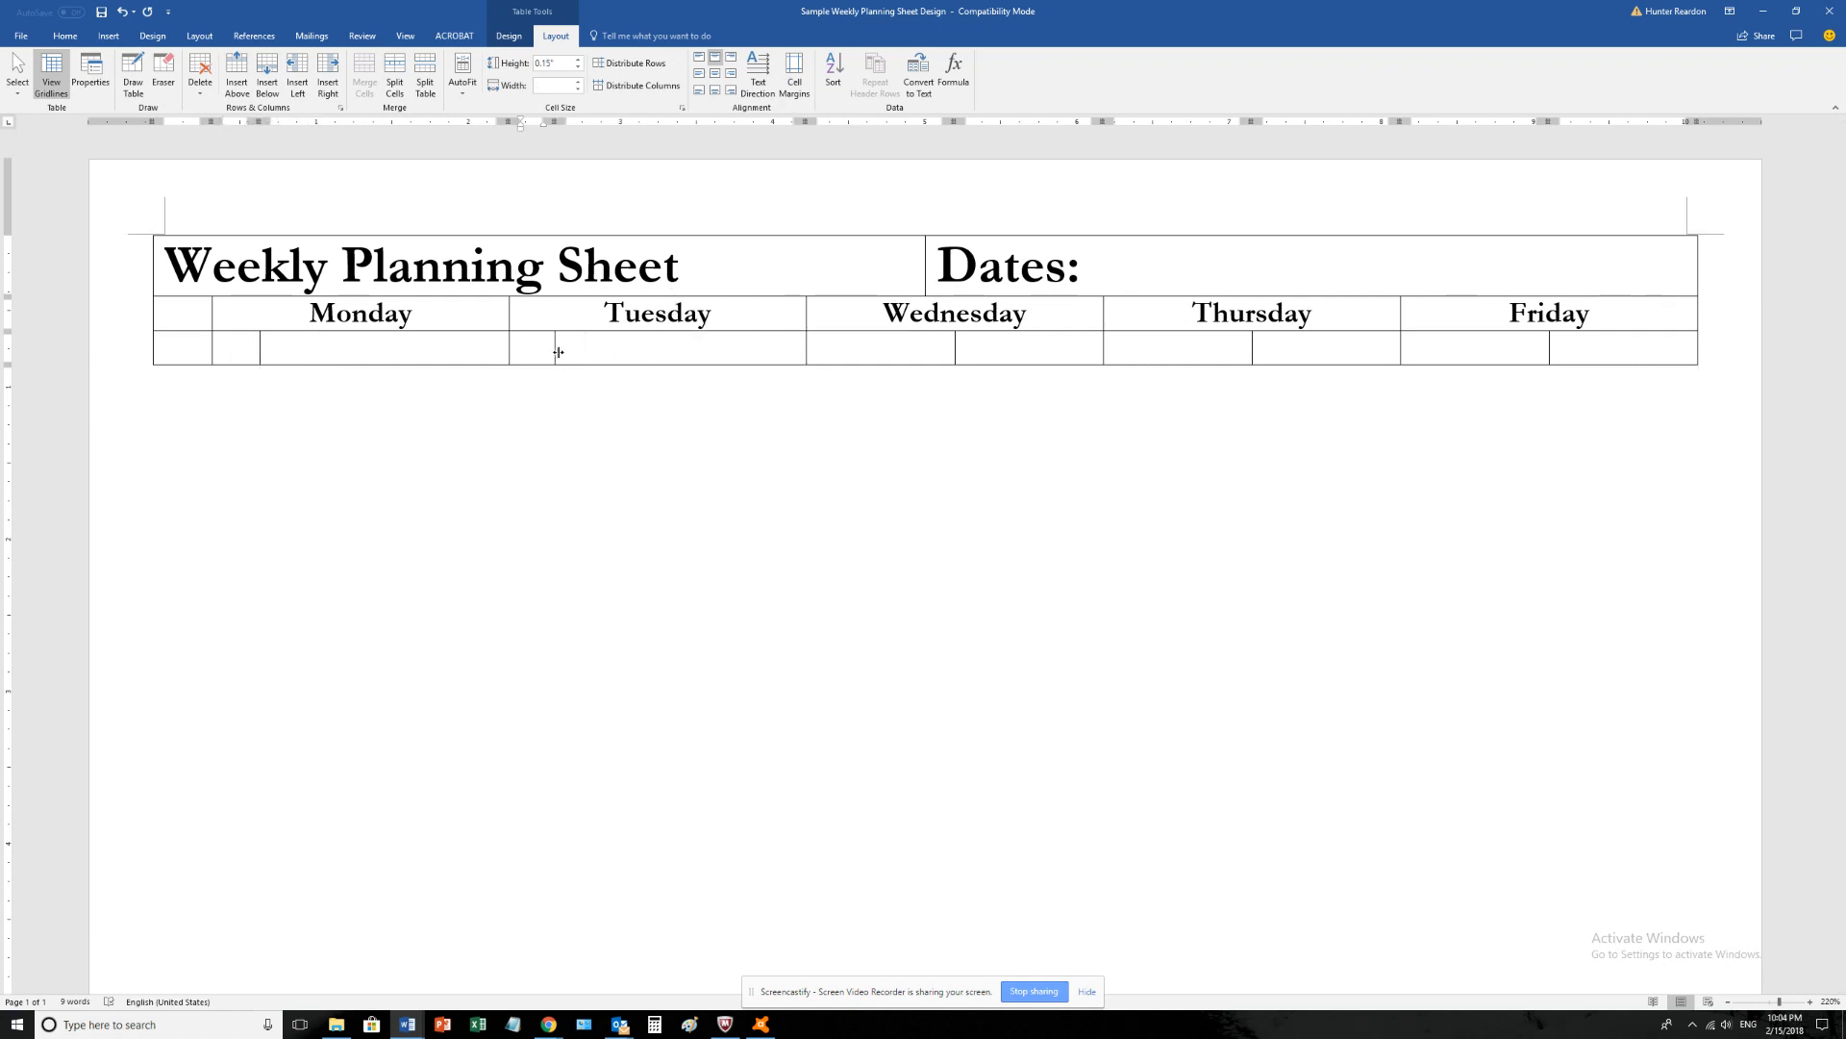
left_click(937, 344)
left_click_drag(954, 343, 851, 346)
left_click_drag(1251, 343, 1155, 353)
- Widen the narrow cells under Wednesday and Tuesday slightly, to about 0.35 inches each
left_click(798, 355)
left_click(839, 356)
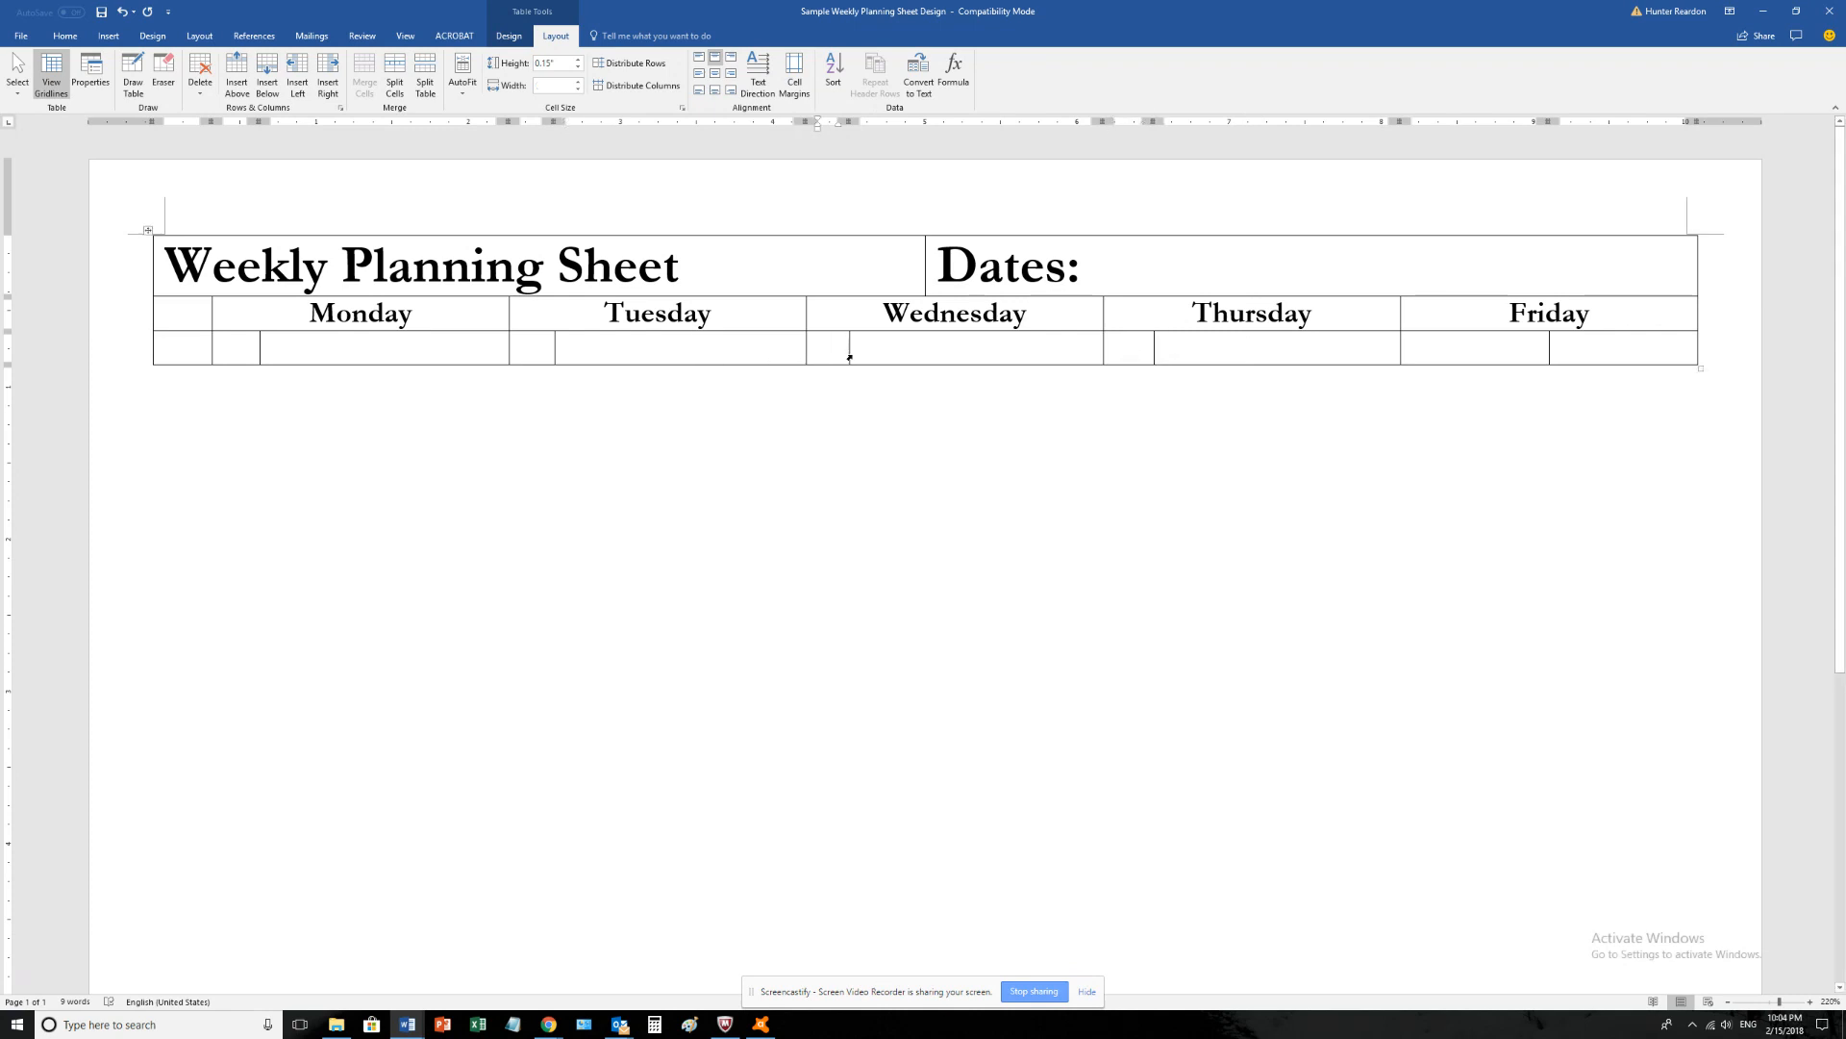
left_click_drag(849, 354, 857, 355)
left_click(530, 354)
left_click_drag(554, 354, 565, 354)
- Narrow the first cell under Friday to about 0.3 inches by moving its dividing border
left_click(1475, 348)
left_click_drag(1549, 349, 1450, 350)
left_click(1471, 358)
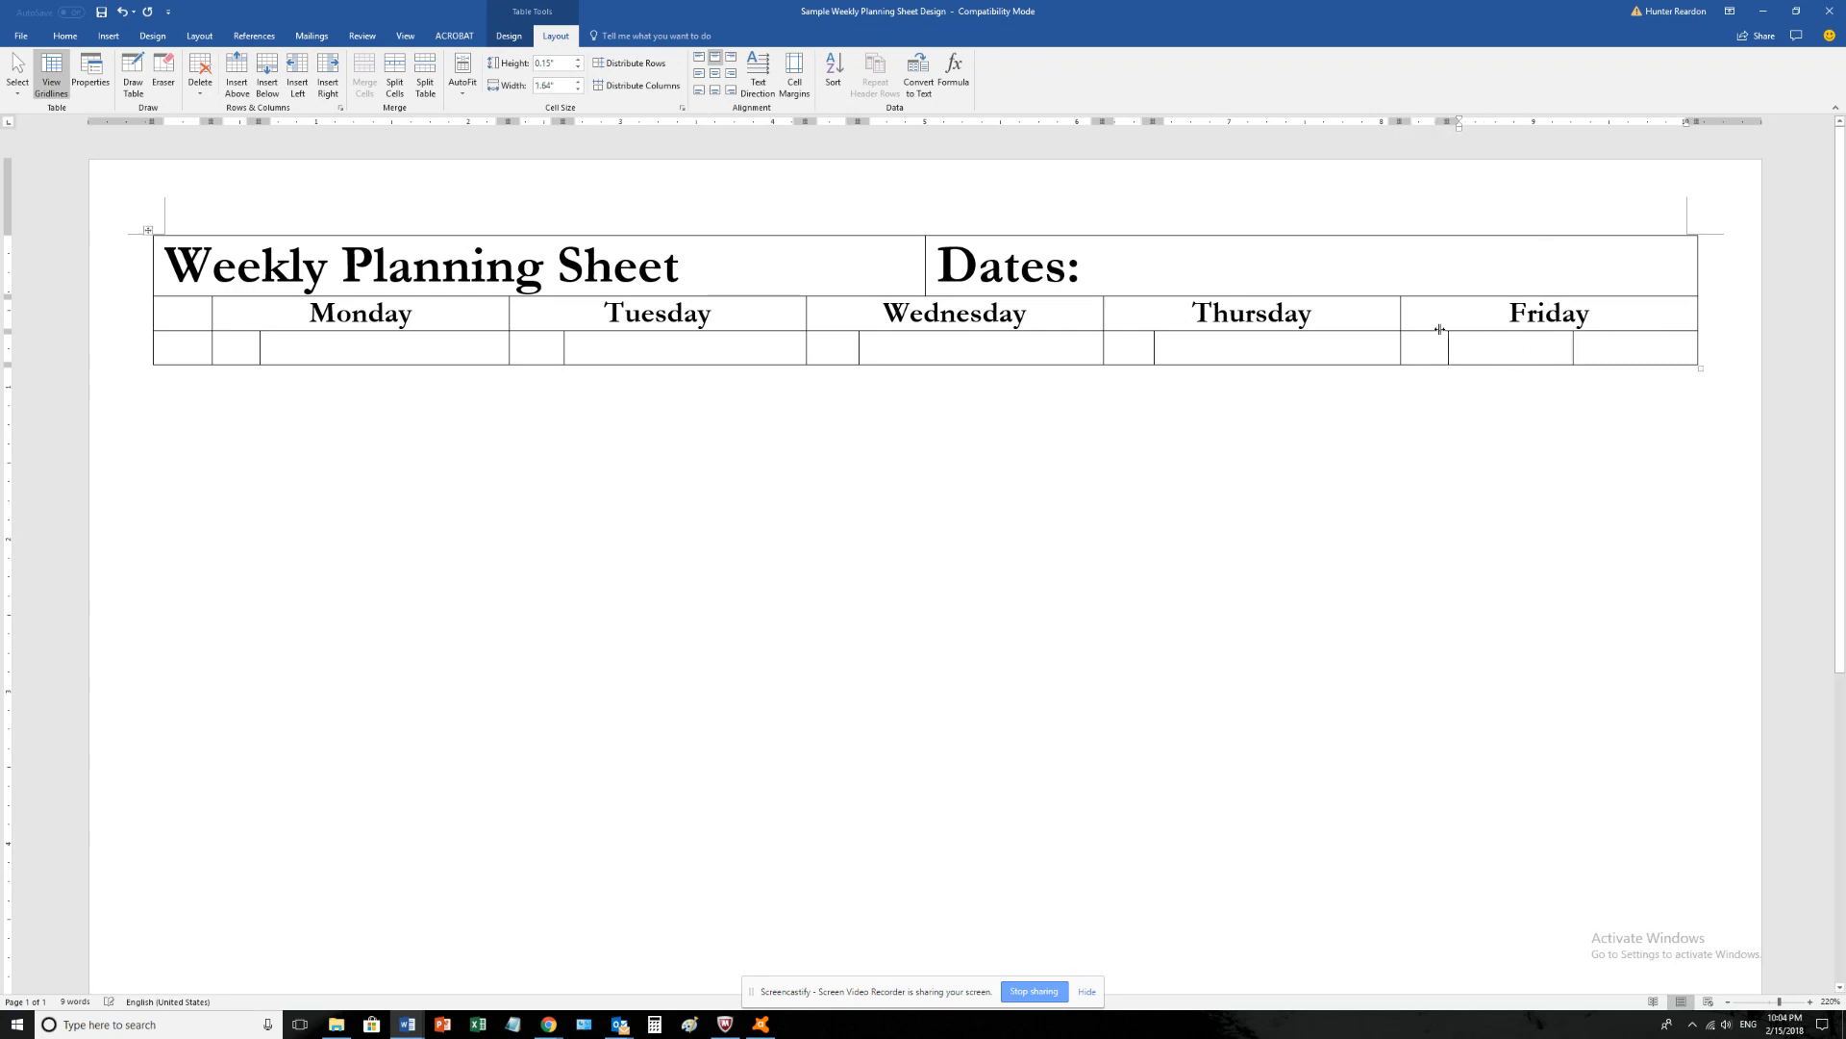
key("ctrl+y")
left_click(431, 346)
left_click(854, 361)
left_click(944, 351)
left_click(574, 362)
left_click(395, 354)
- Insert a new row below the split third row
left_click(174, 339)
left_click(267, 83)
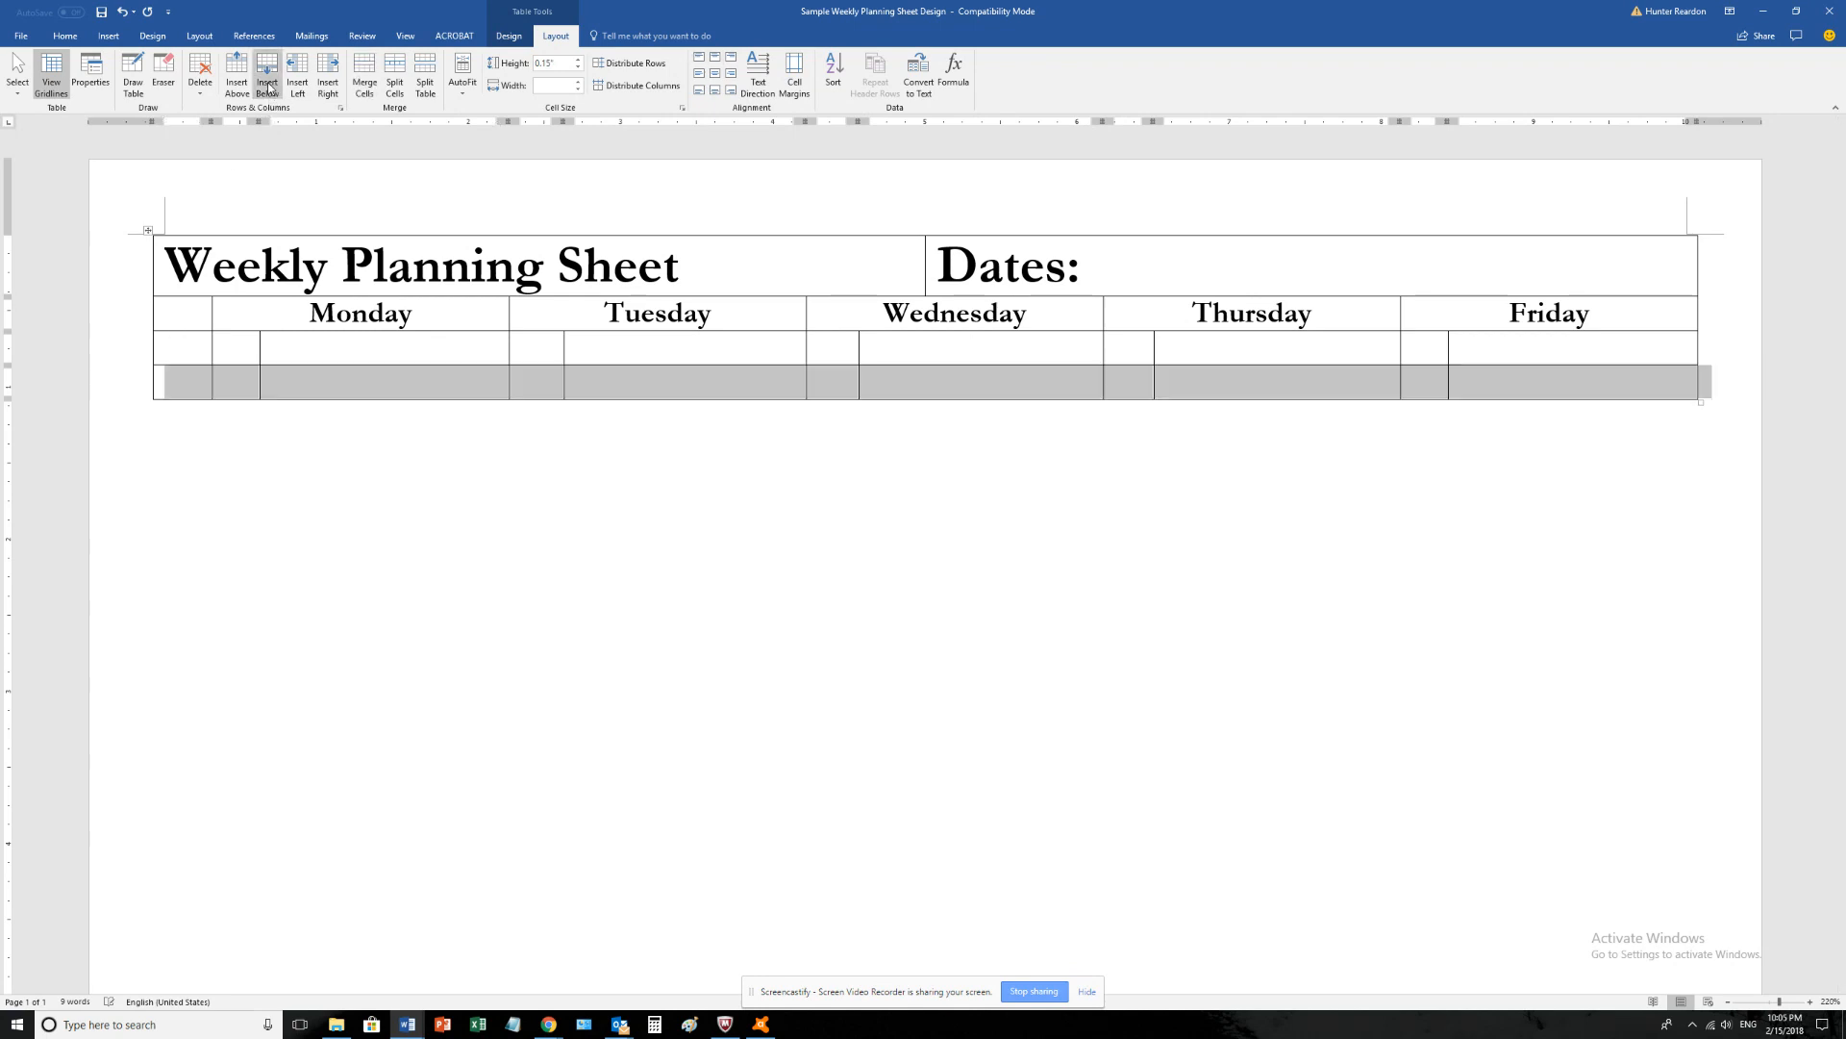
left_click(183, 388)
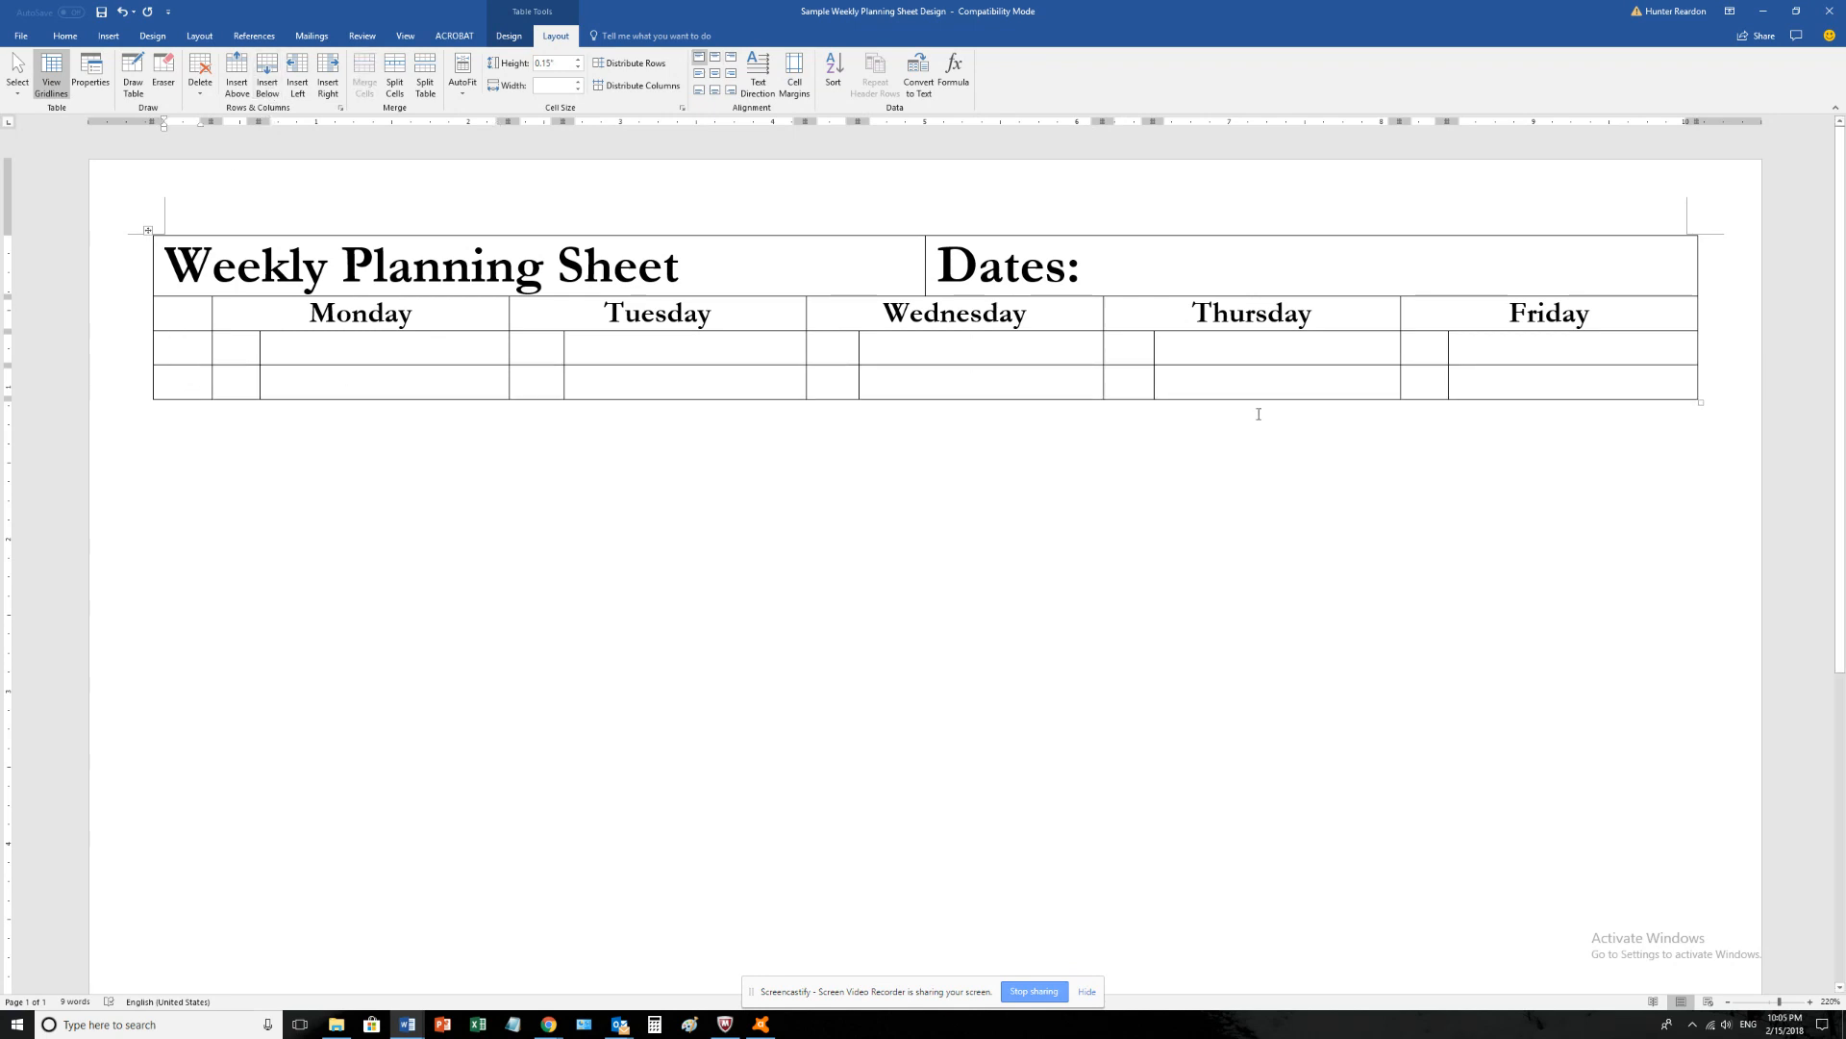
- Set the height of the entire fourth row to 3 inches
left_click_drag(1537, 381, 214, 394)
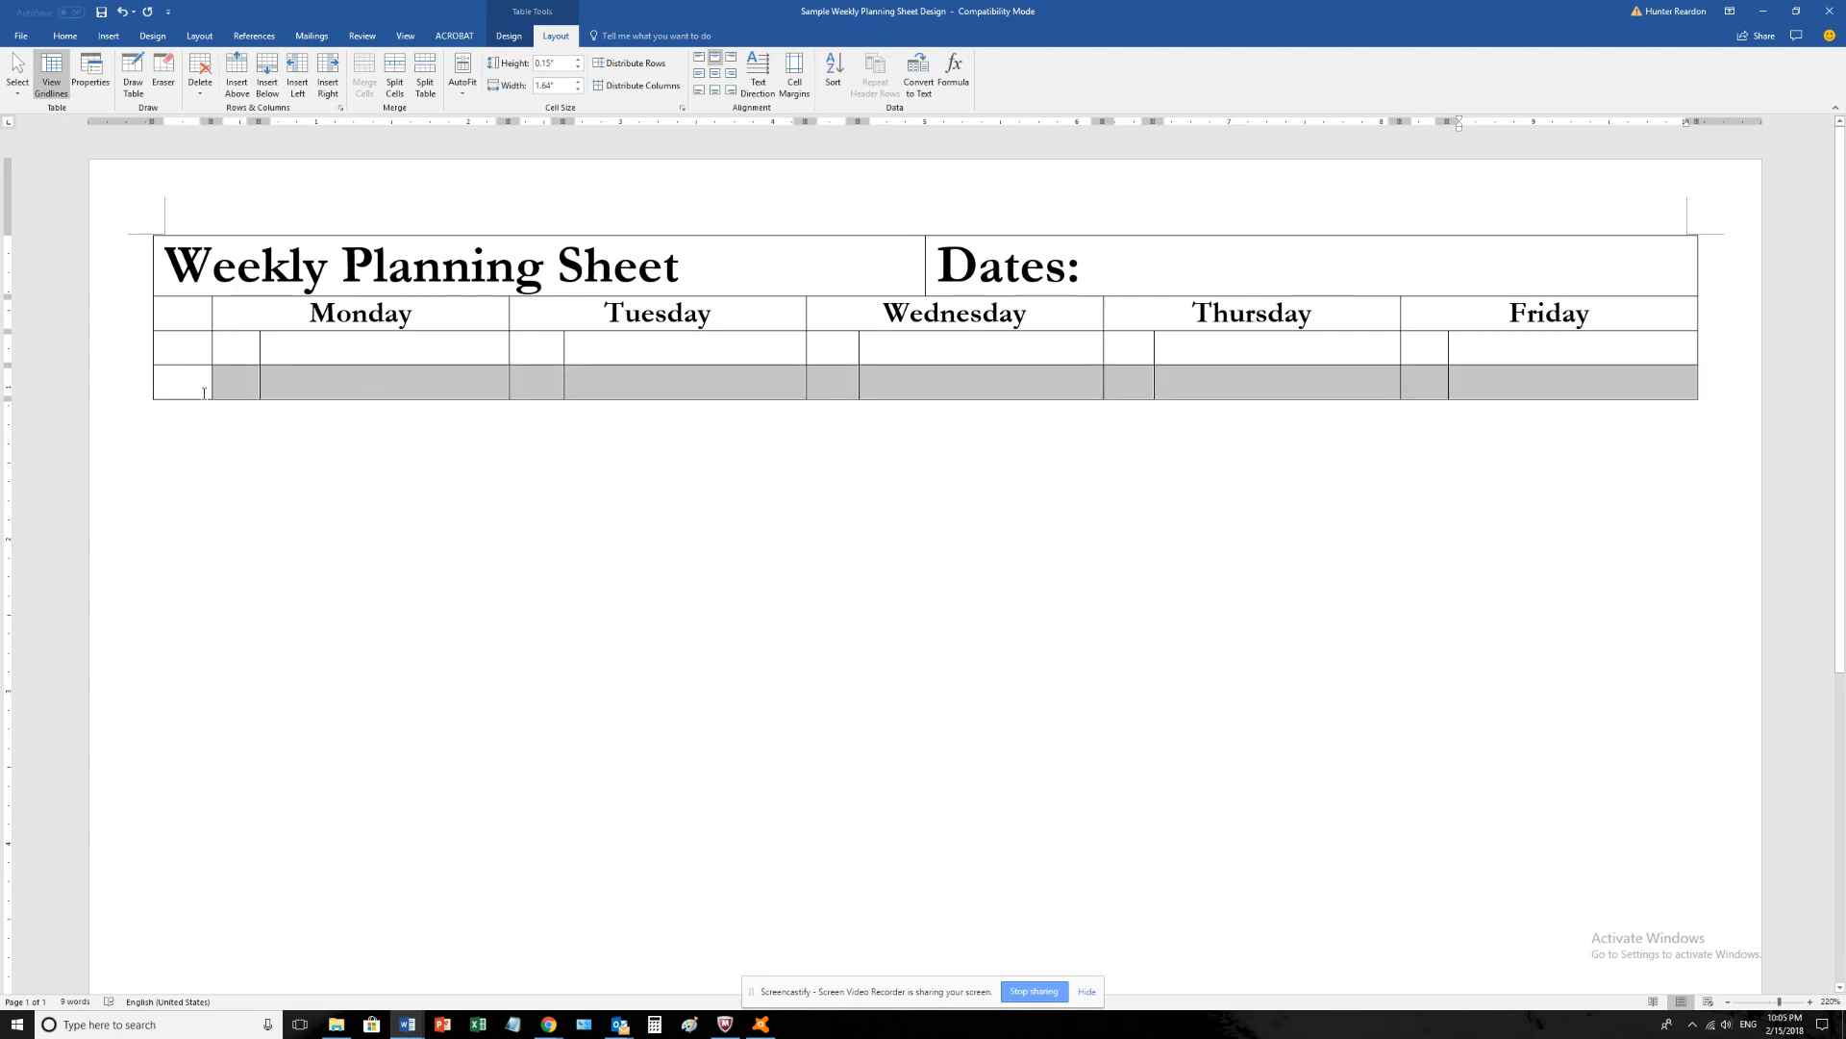
left_click(213, 386)
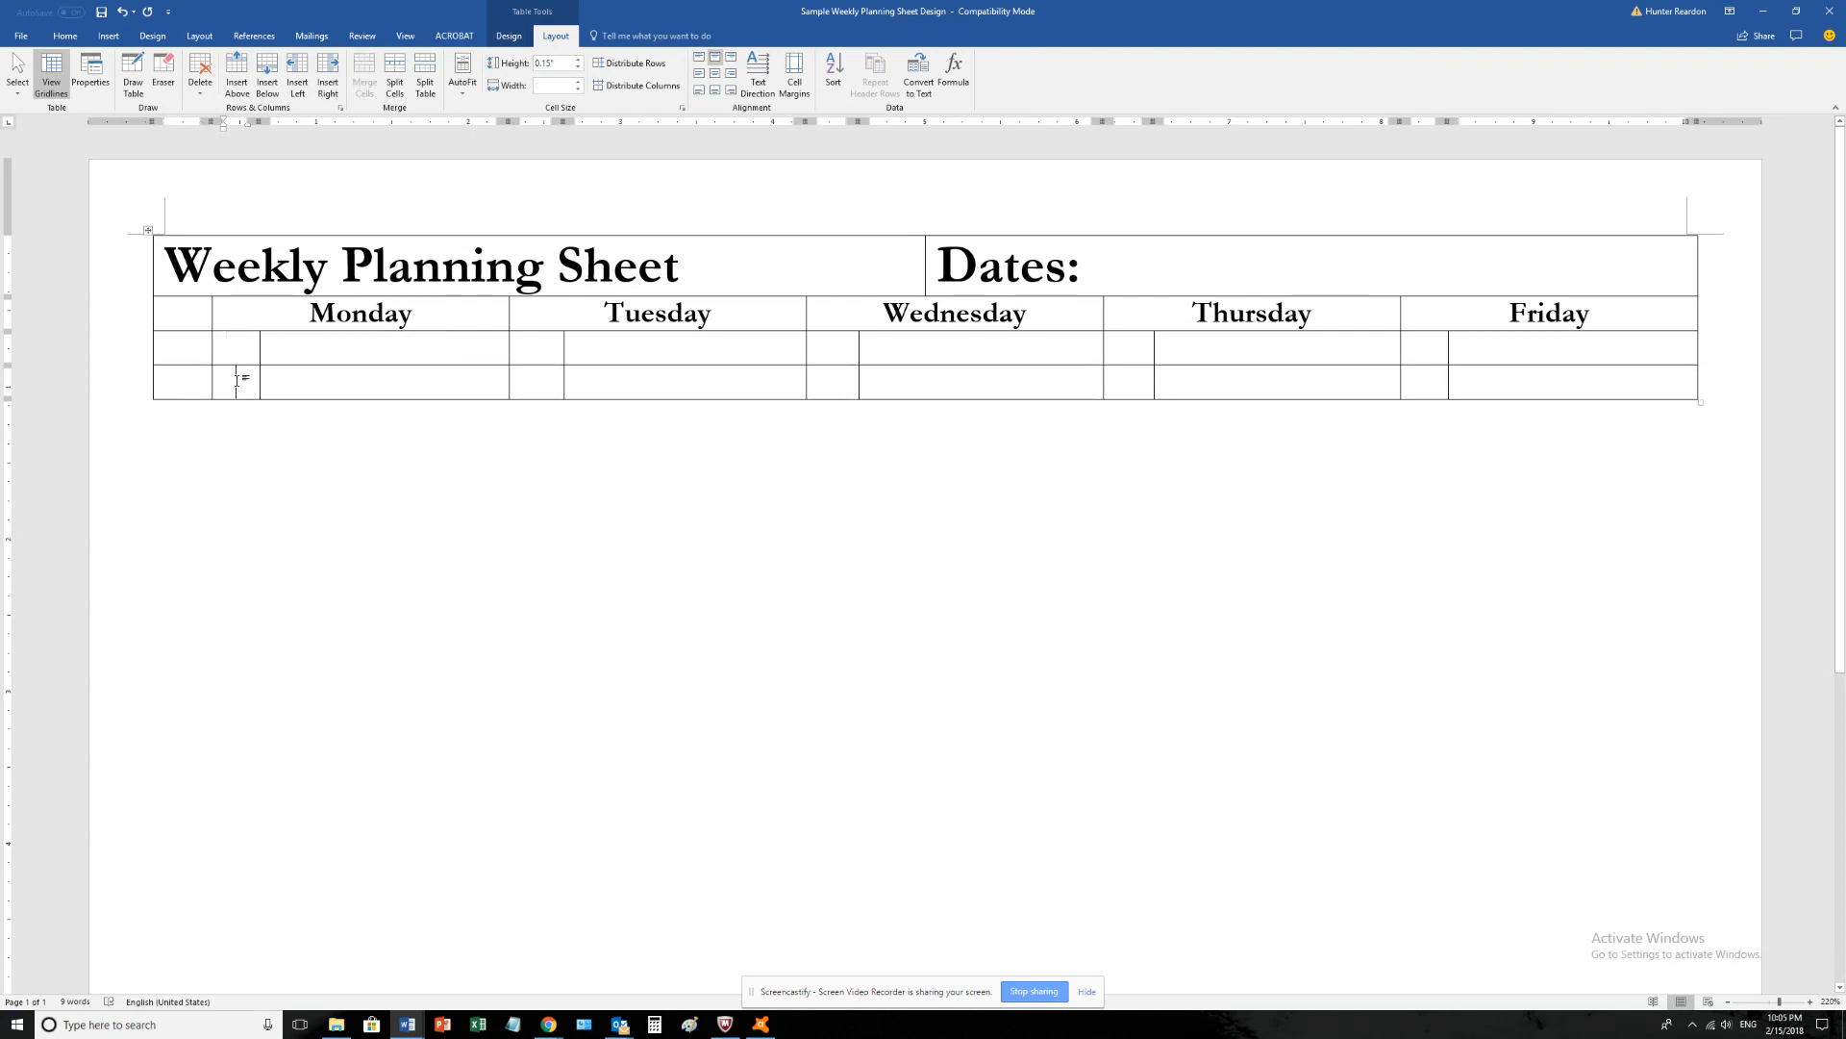
left_click(186, 391)
mouse_move(185, 392)
left_mouse_down()
mouse_move(1491, 390)
mouse_move(178, 390)
mouse_move(192, 399)
left_mouse_up()
left_click(1493, 390)
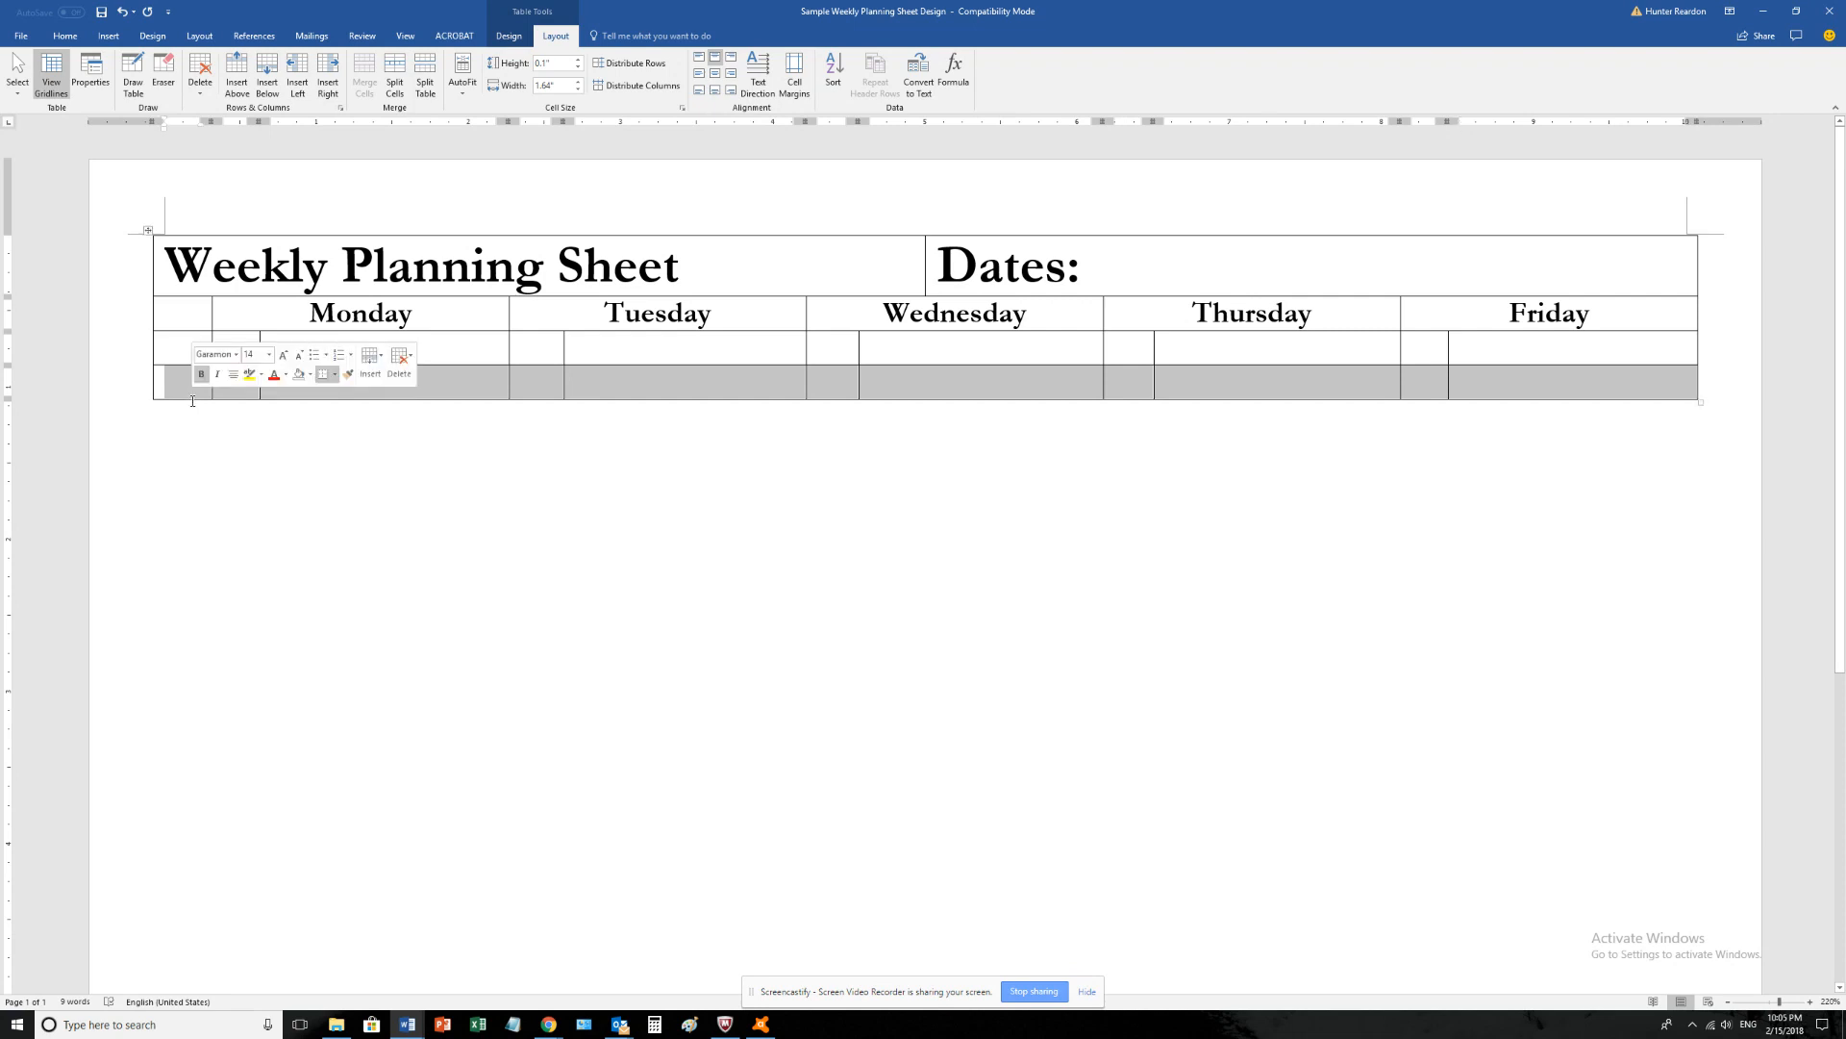
left_click(192, 401)
left_click(194, 396)
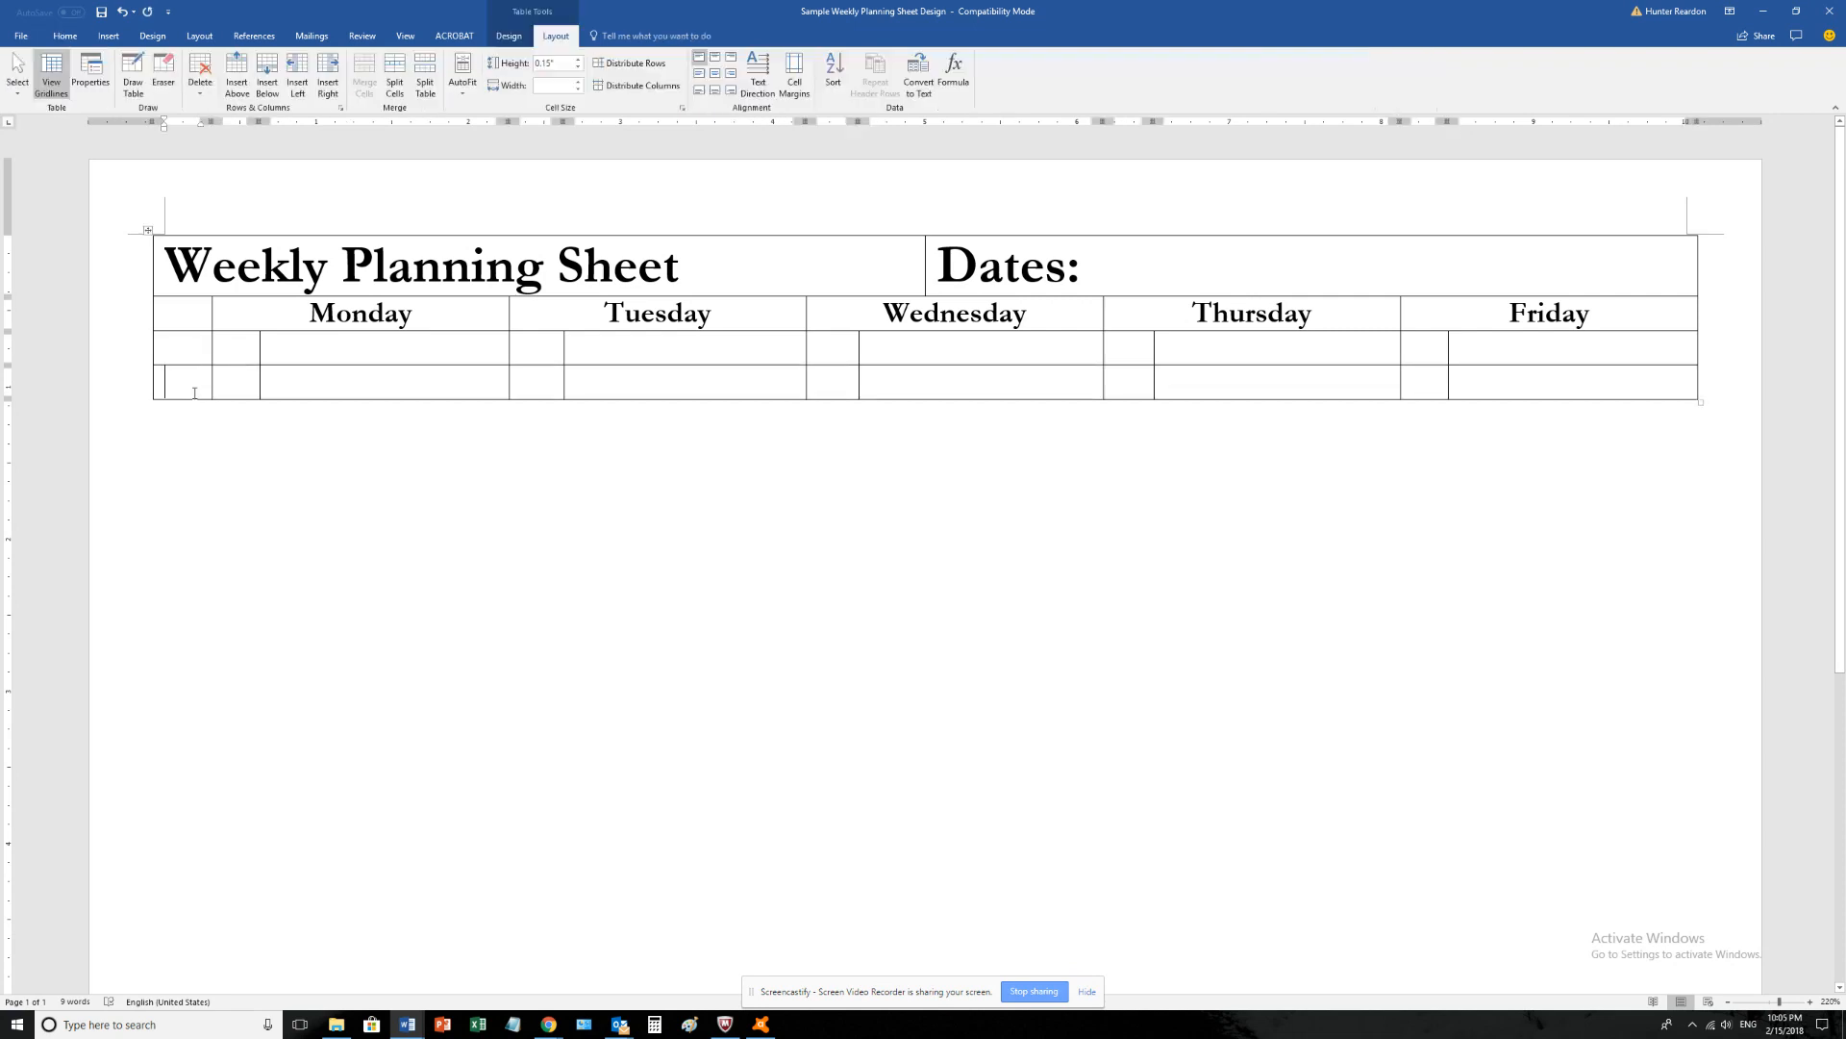
left_click_drag(206, 383, 1616, 383)
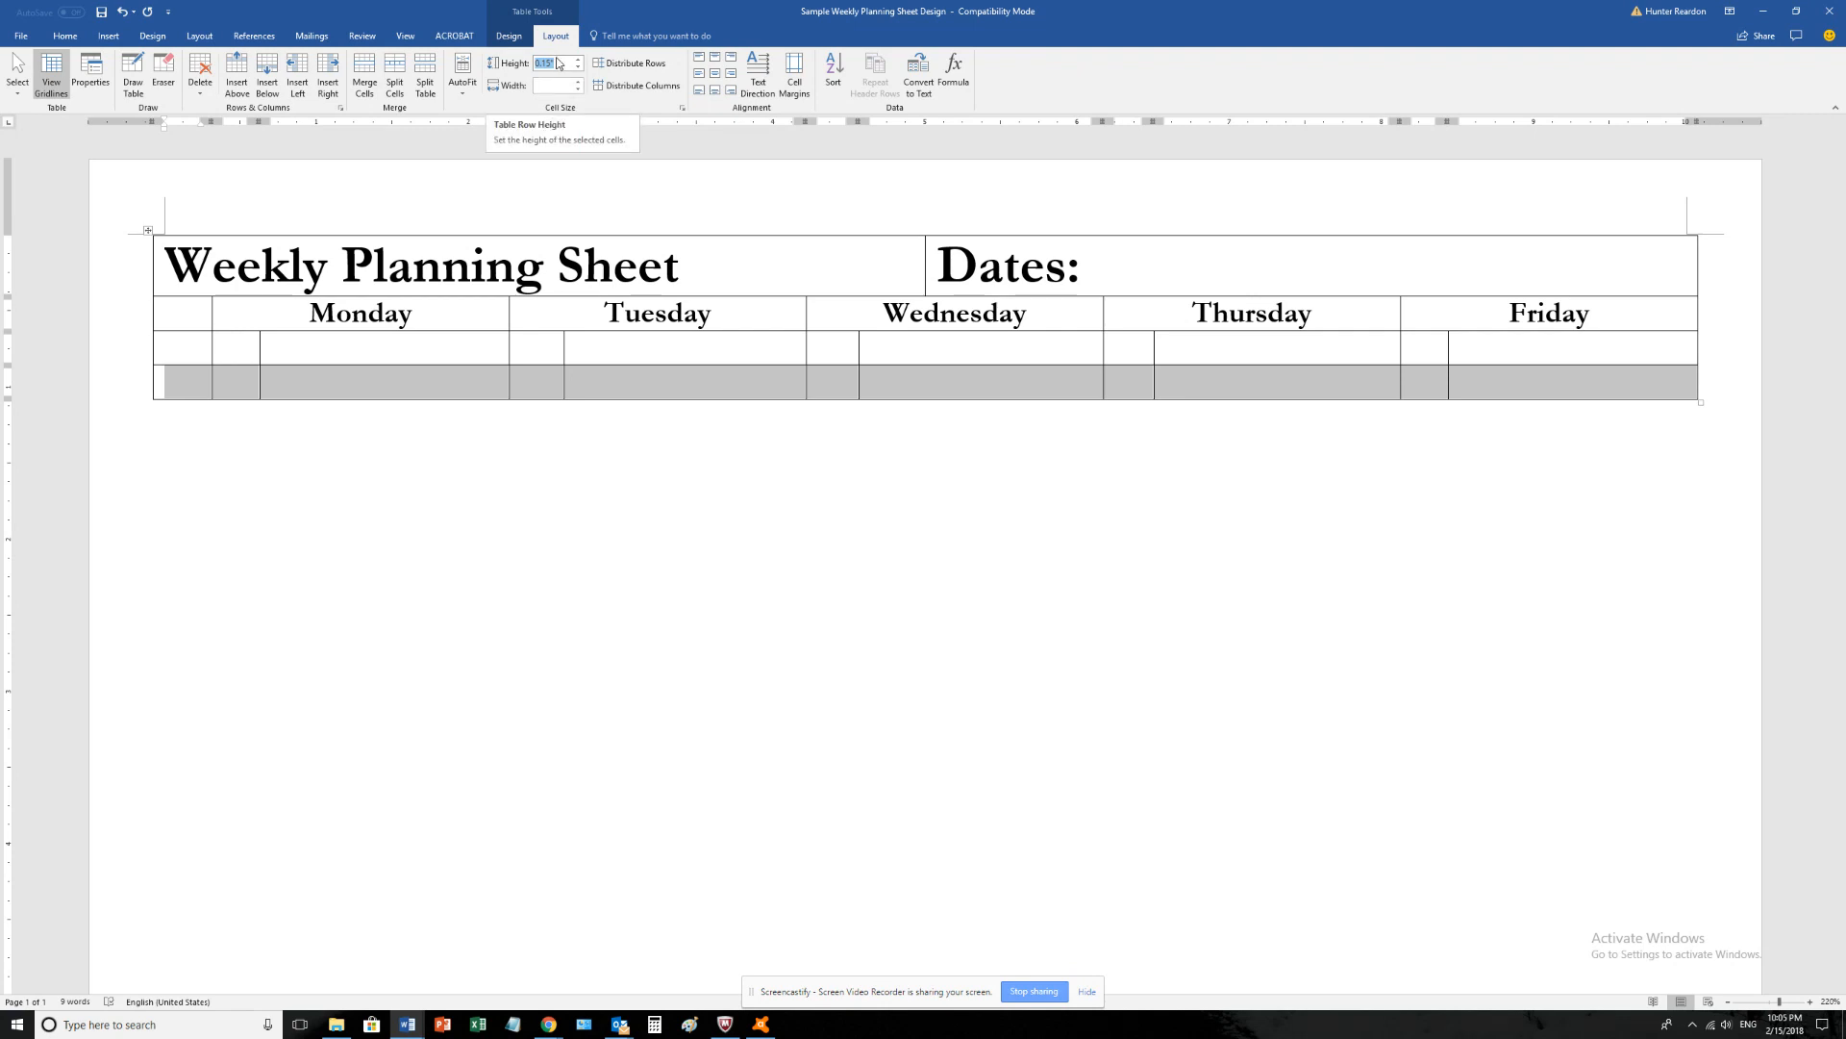
scroll(1607, 292, "down", 10)
scroll(1661, 419, "up", 5)
scroll(1661, 419, "down", 1)
scroll(1673, 481, "up", 1)
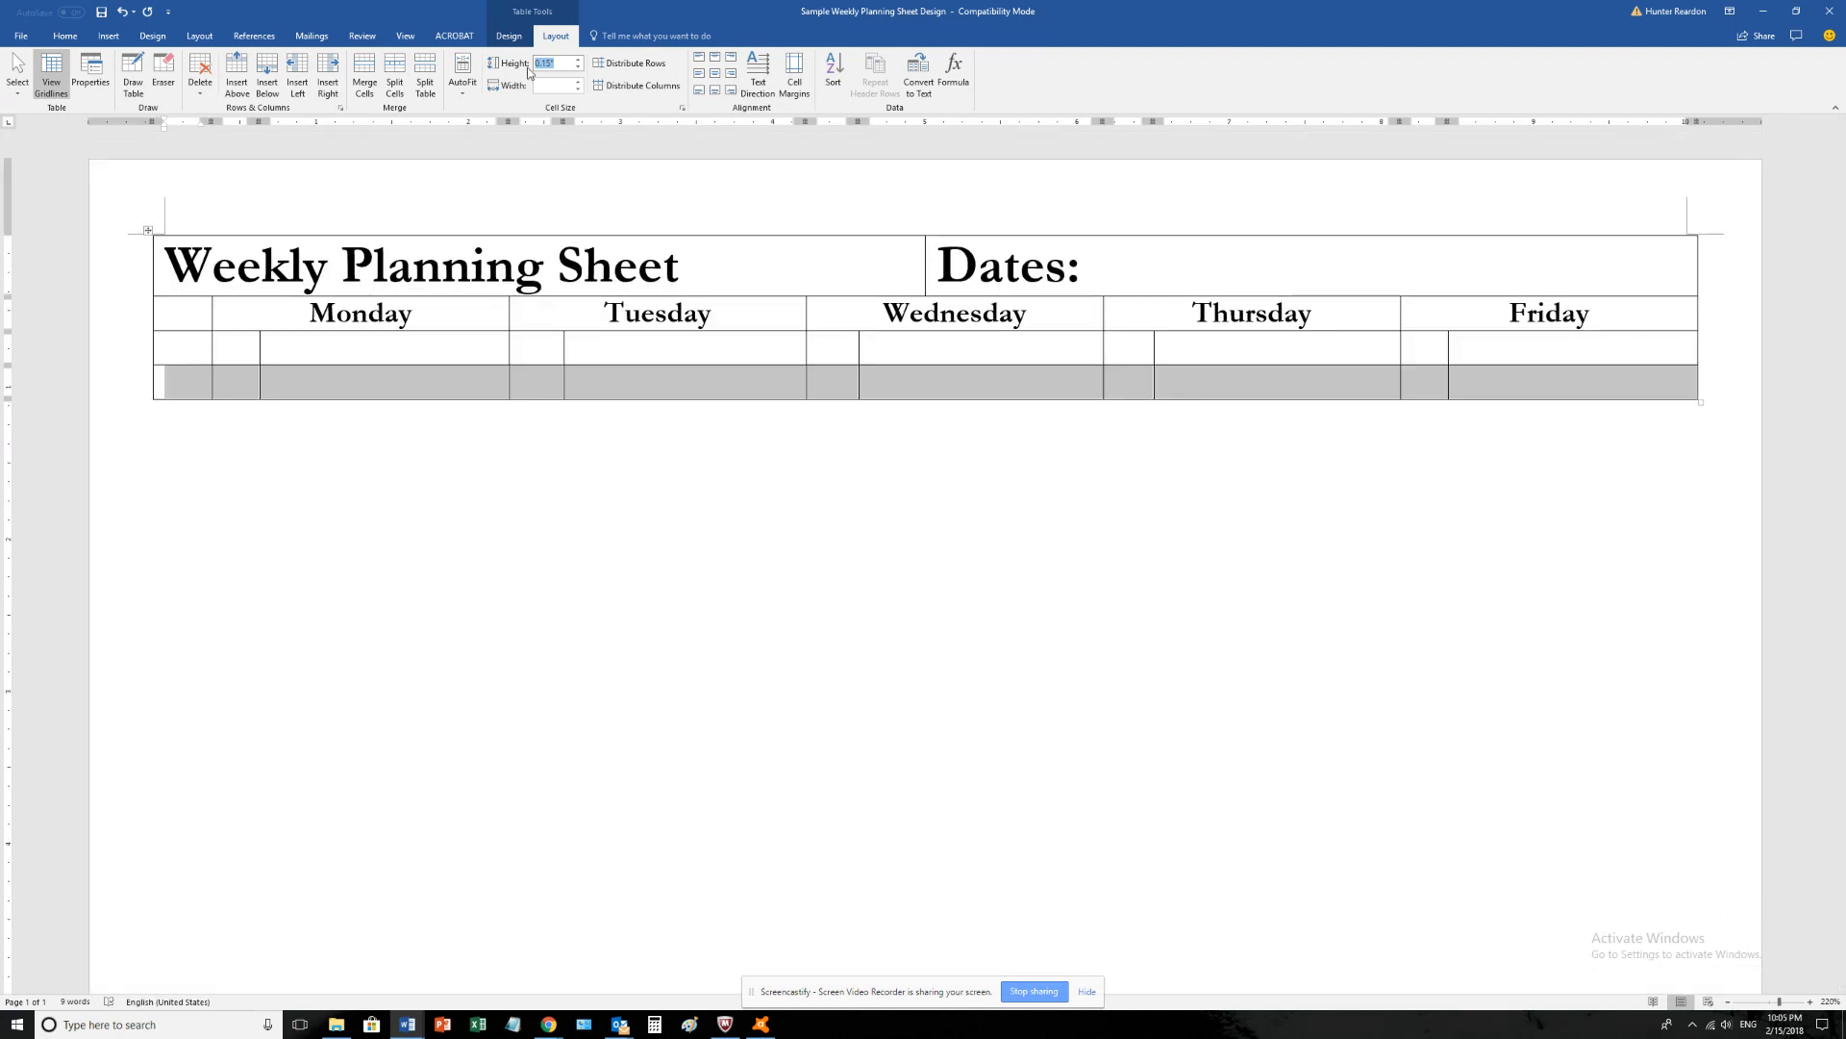
key("Return")
scroll(932, 516, "down", 5)
scroll(722, 522, "up", 5)
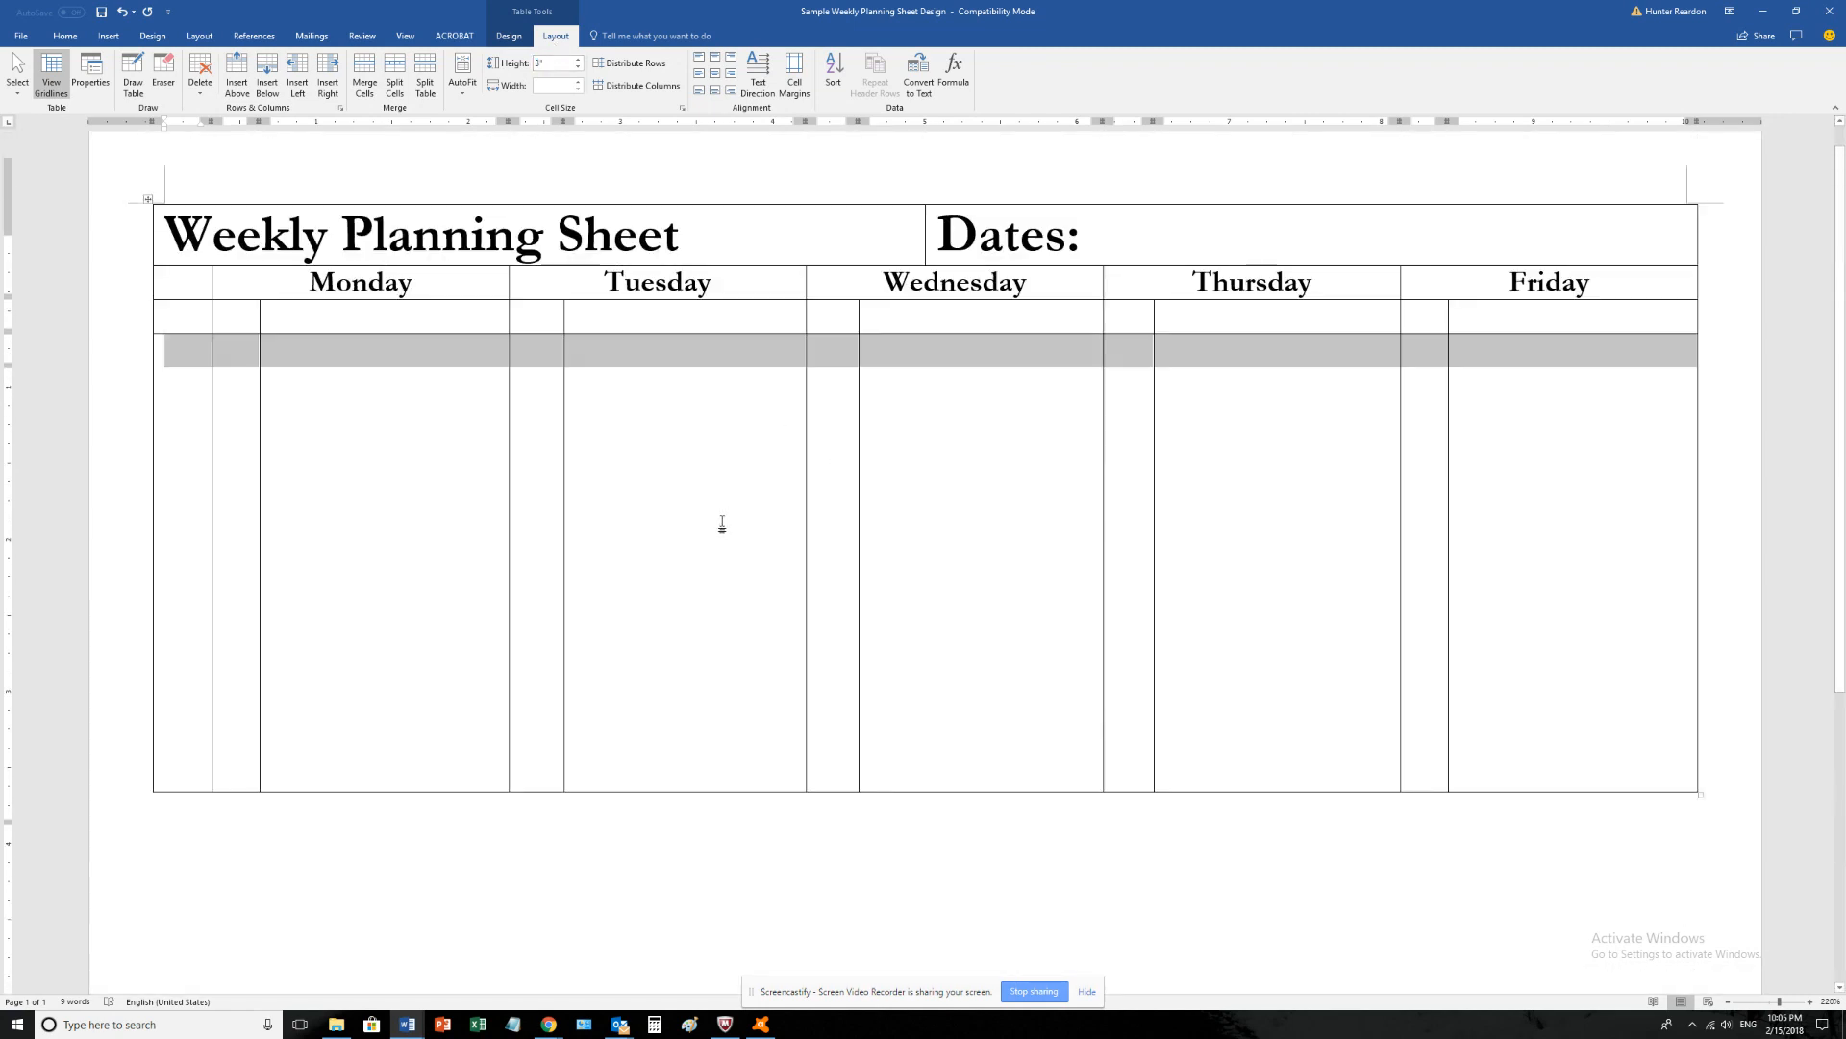
- Merge all the fourth-row cells under Monday through Friday into one cell, leaving the narrow first cell separate
scroll(722, 522, "up", 1)
left_click(202, 423)
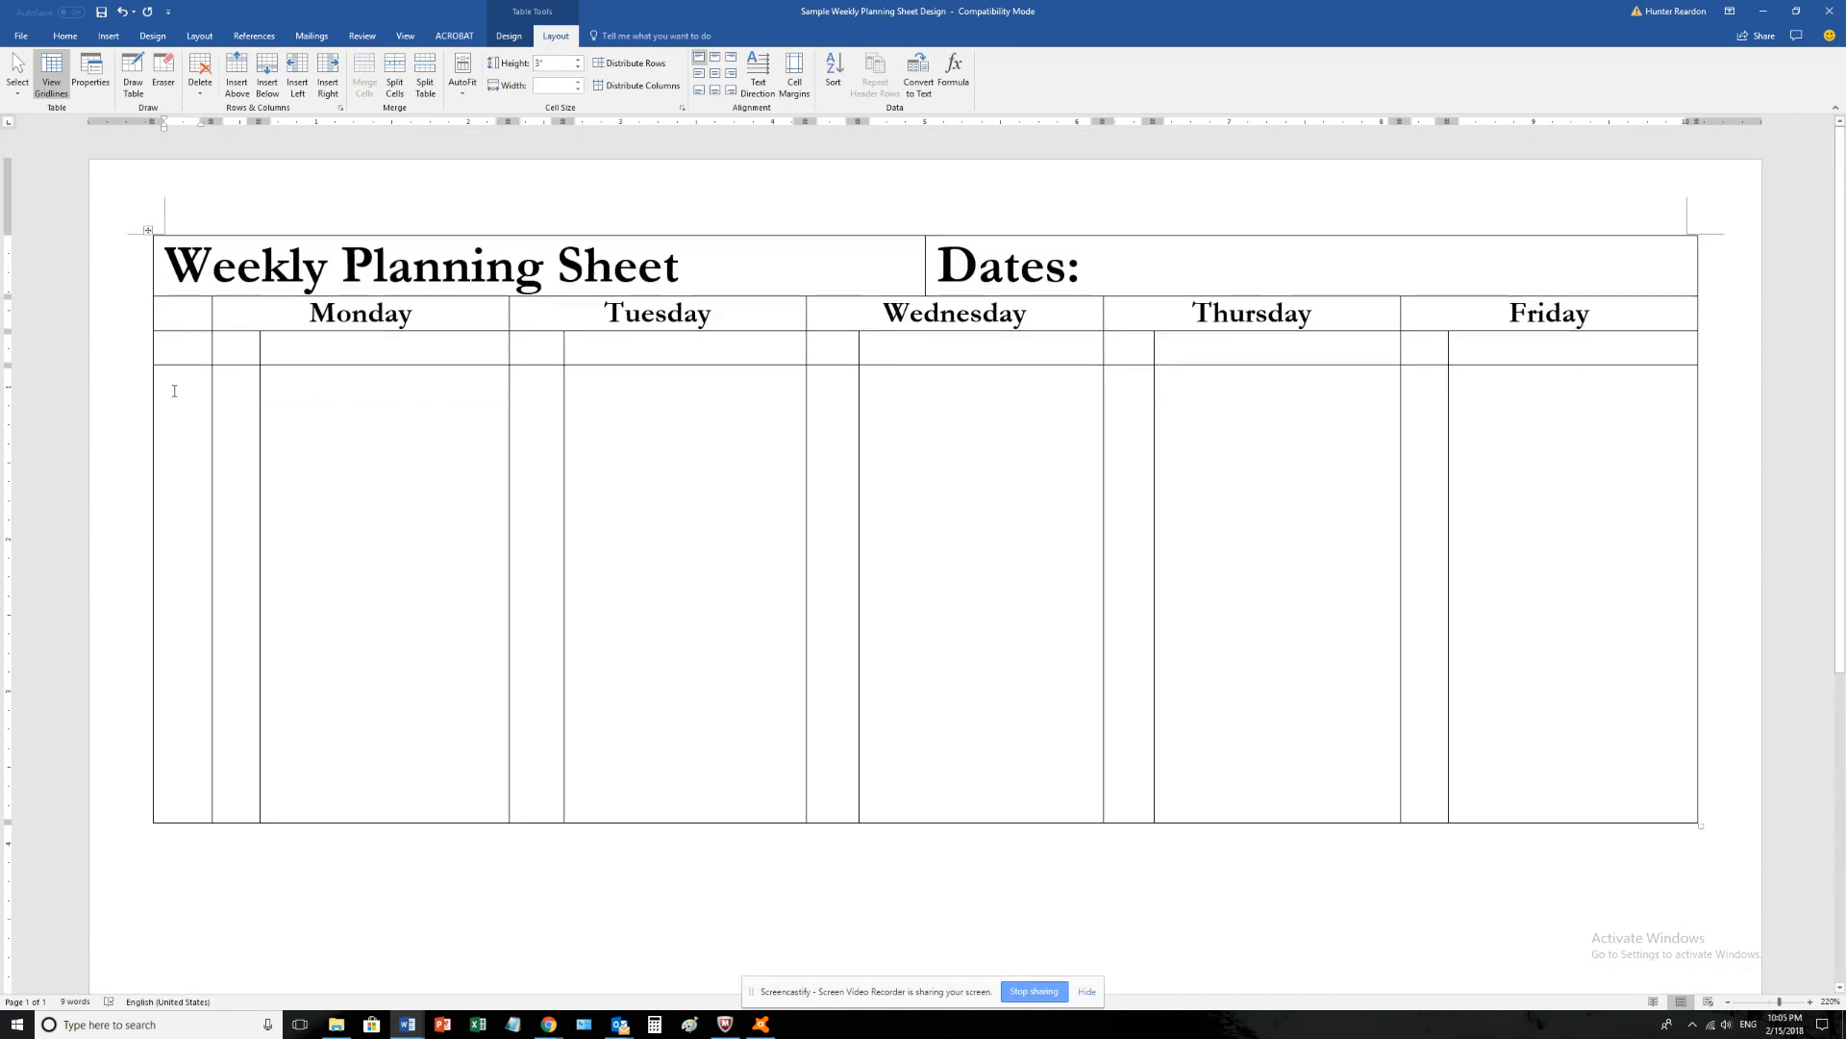
left_click(466, 490)
left_click(233, 411)
left_click(221, 603)
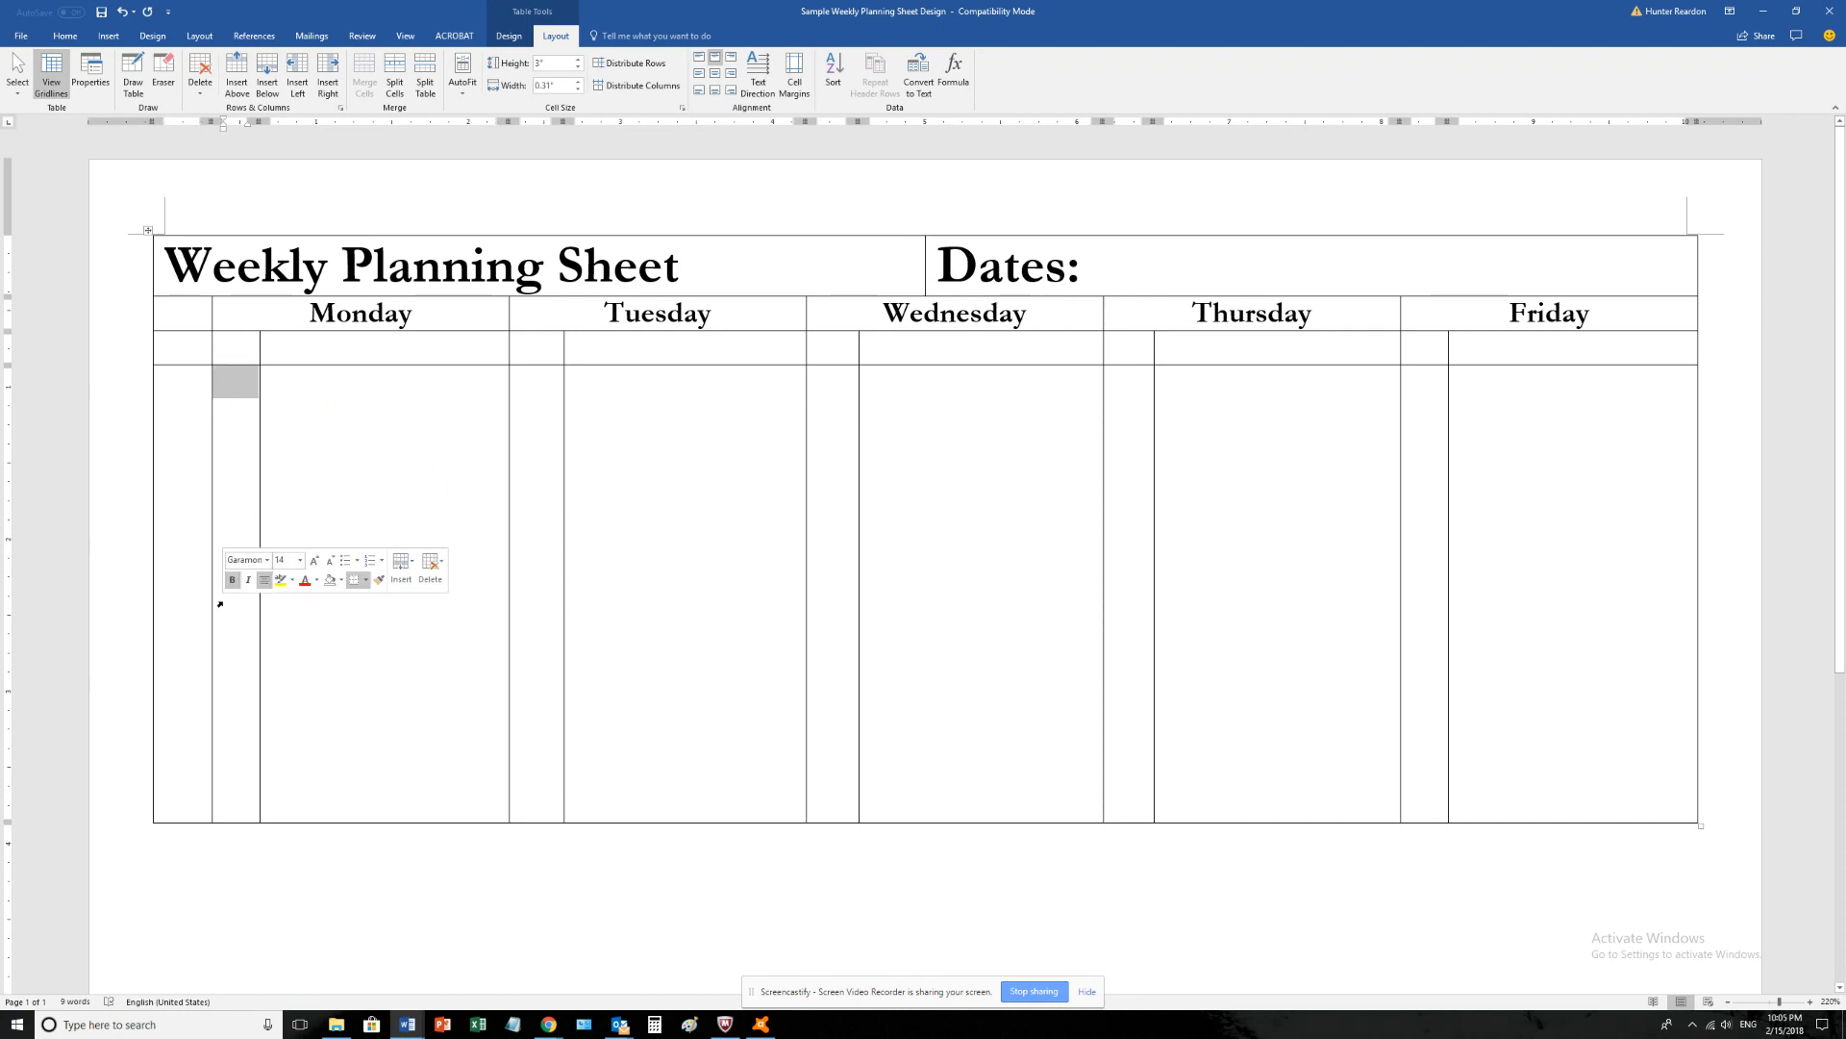
left_click(232, 474)
left_click_drag(247, 396, 1564, 532)
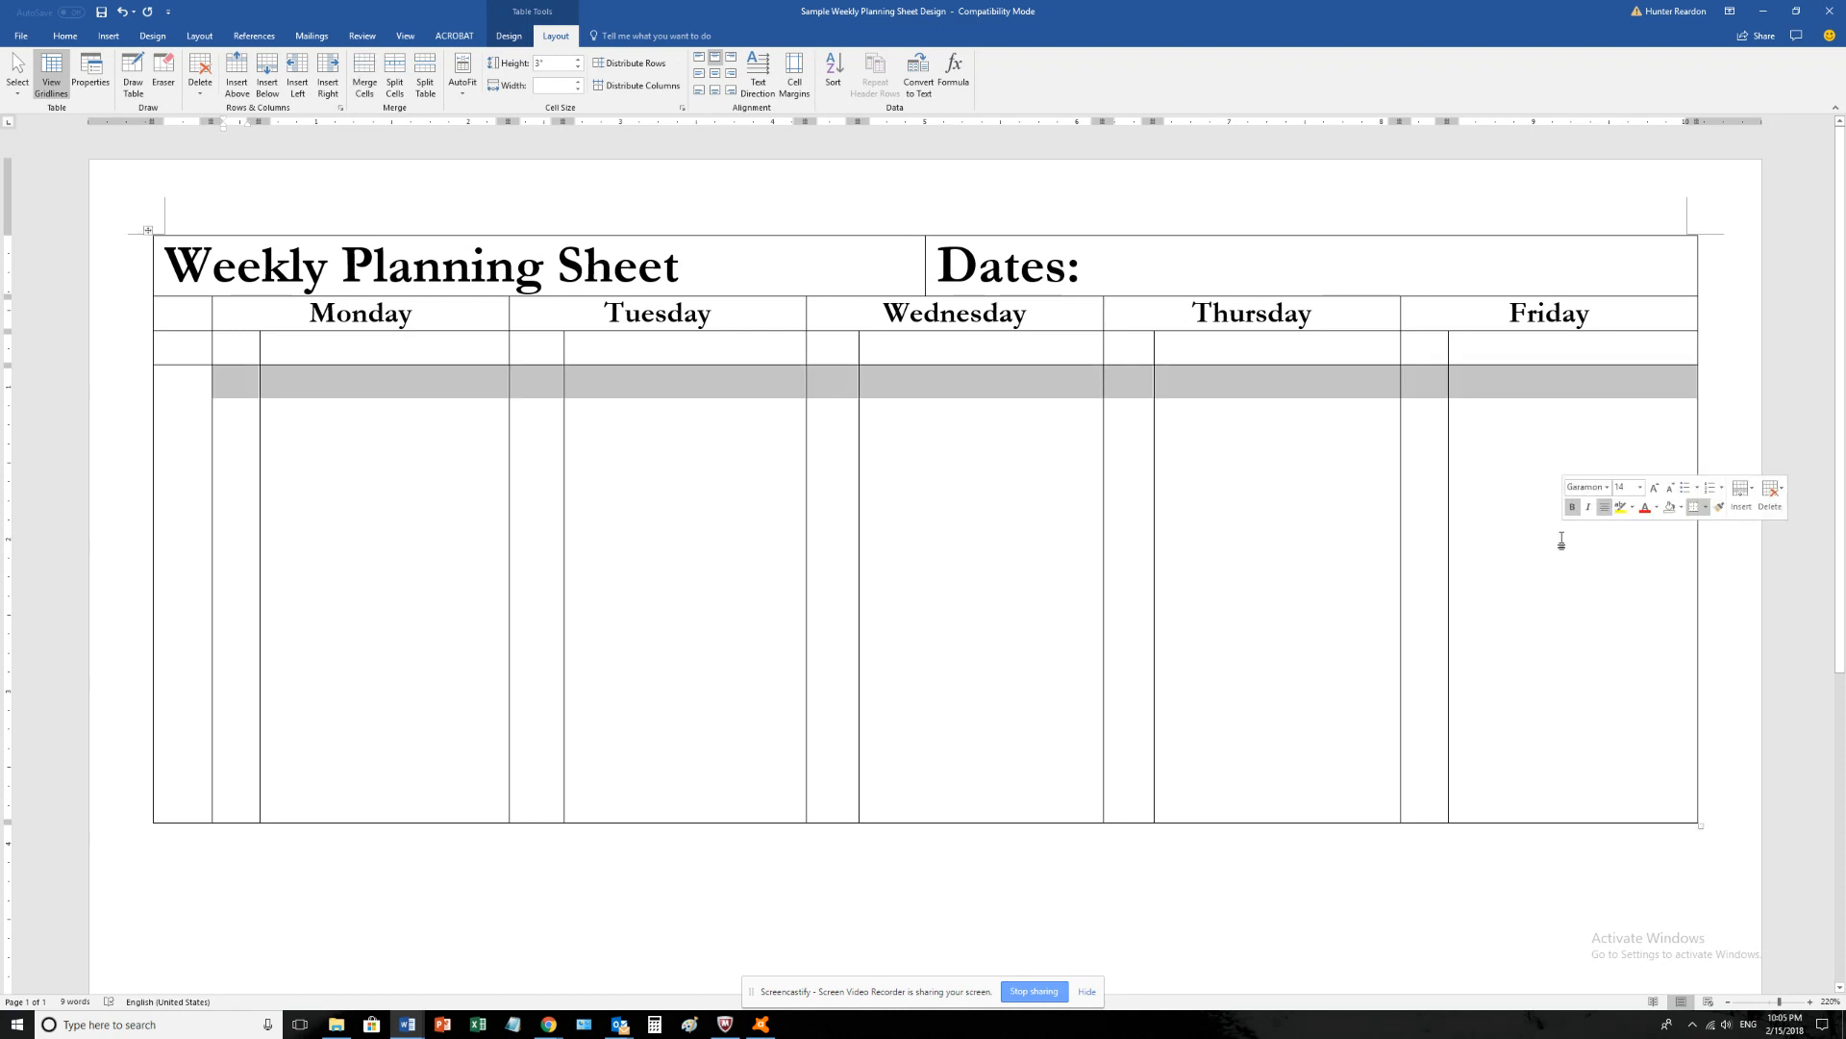
left_click(368, 92)
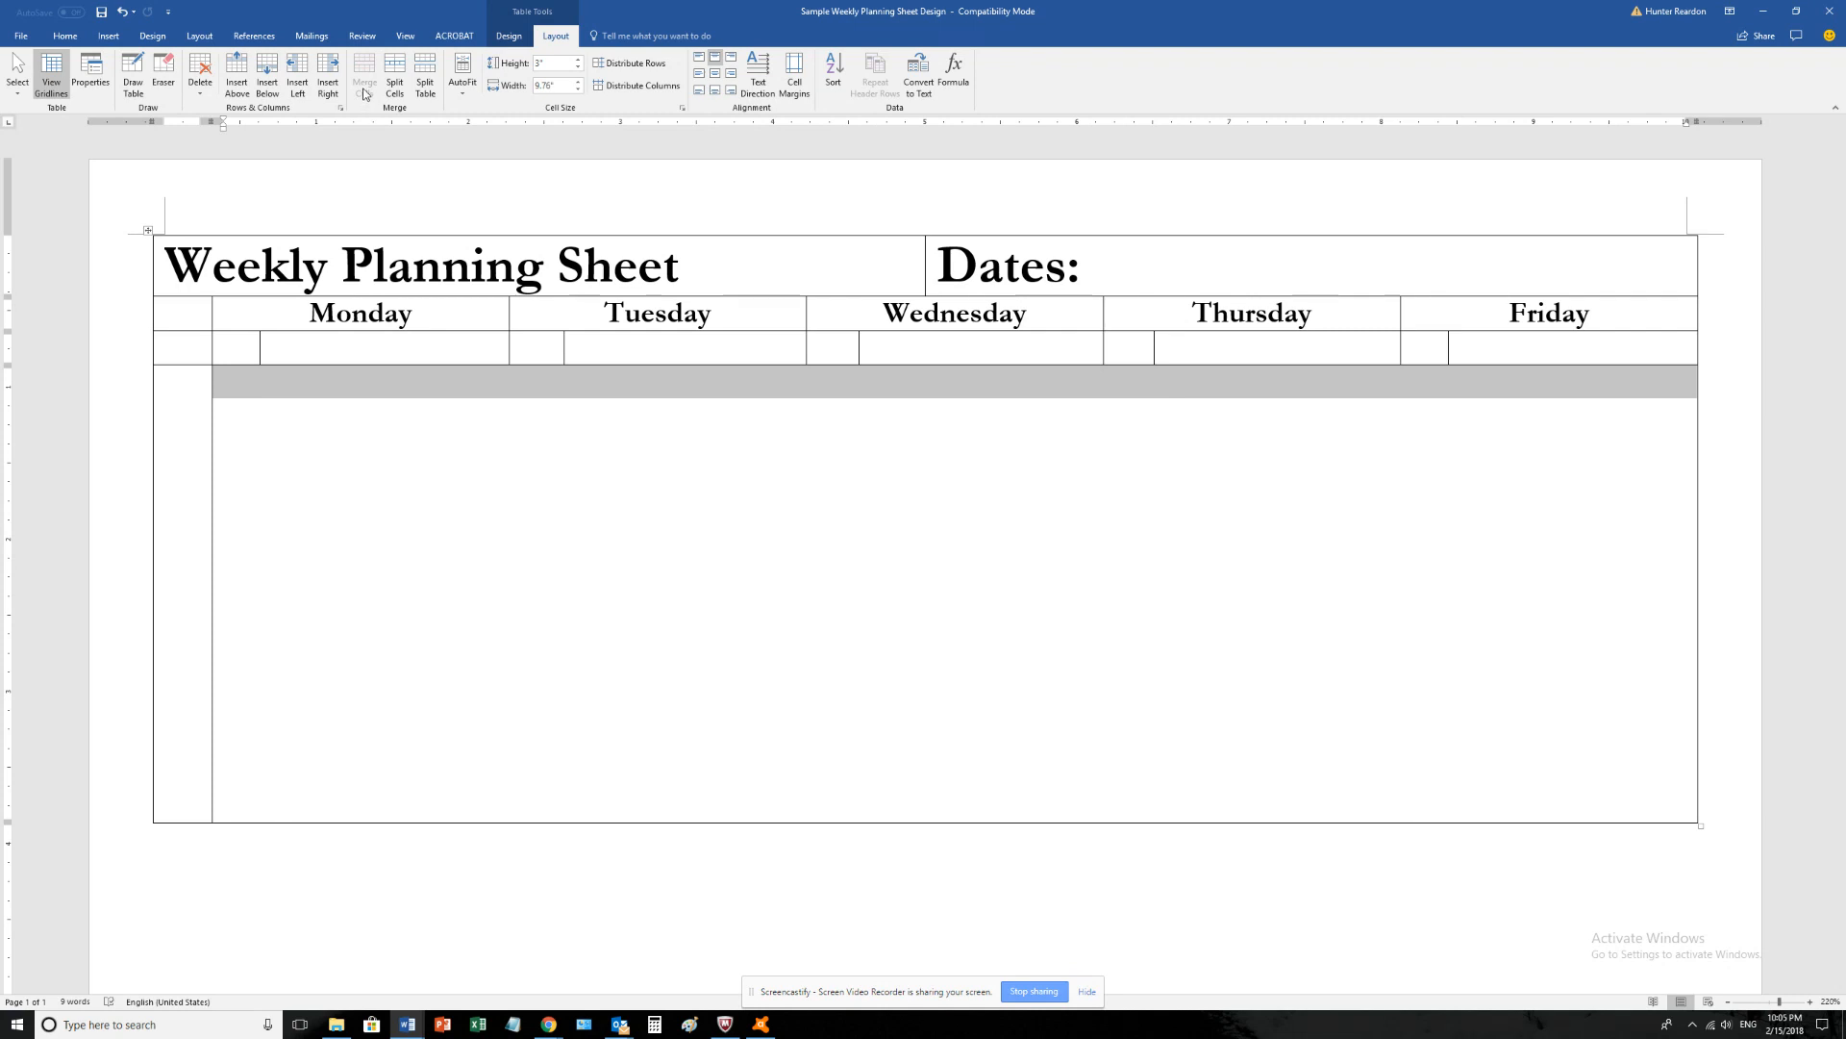
- Split the merged fourth-row cell into 5 columns in a single row
left_click(395, 85)
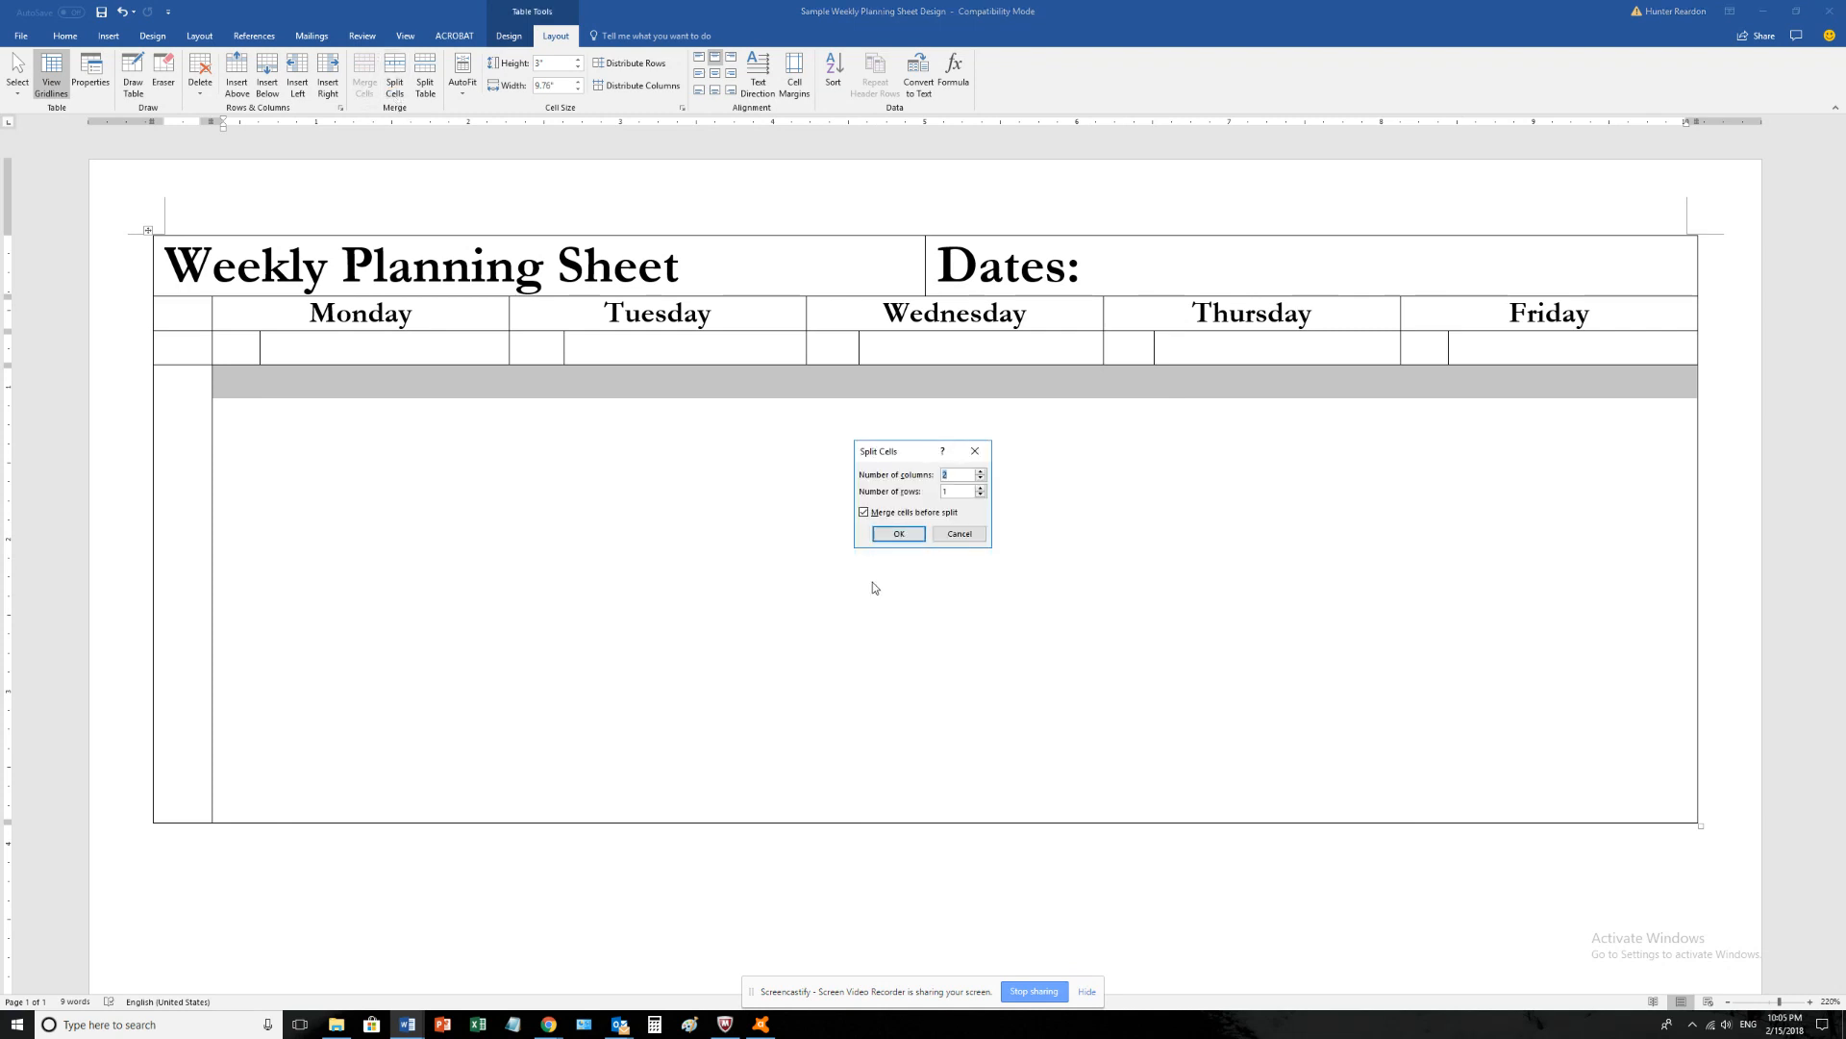
type("5")
left_click(895, 537)
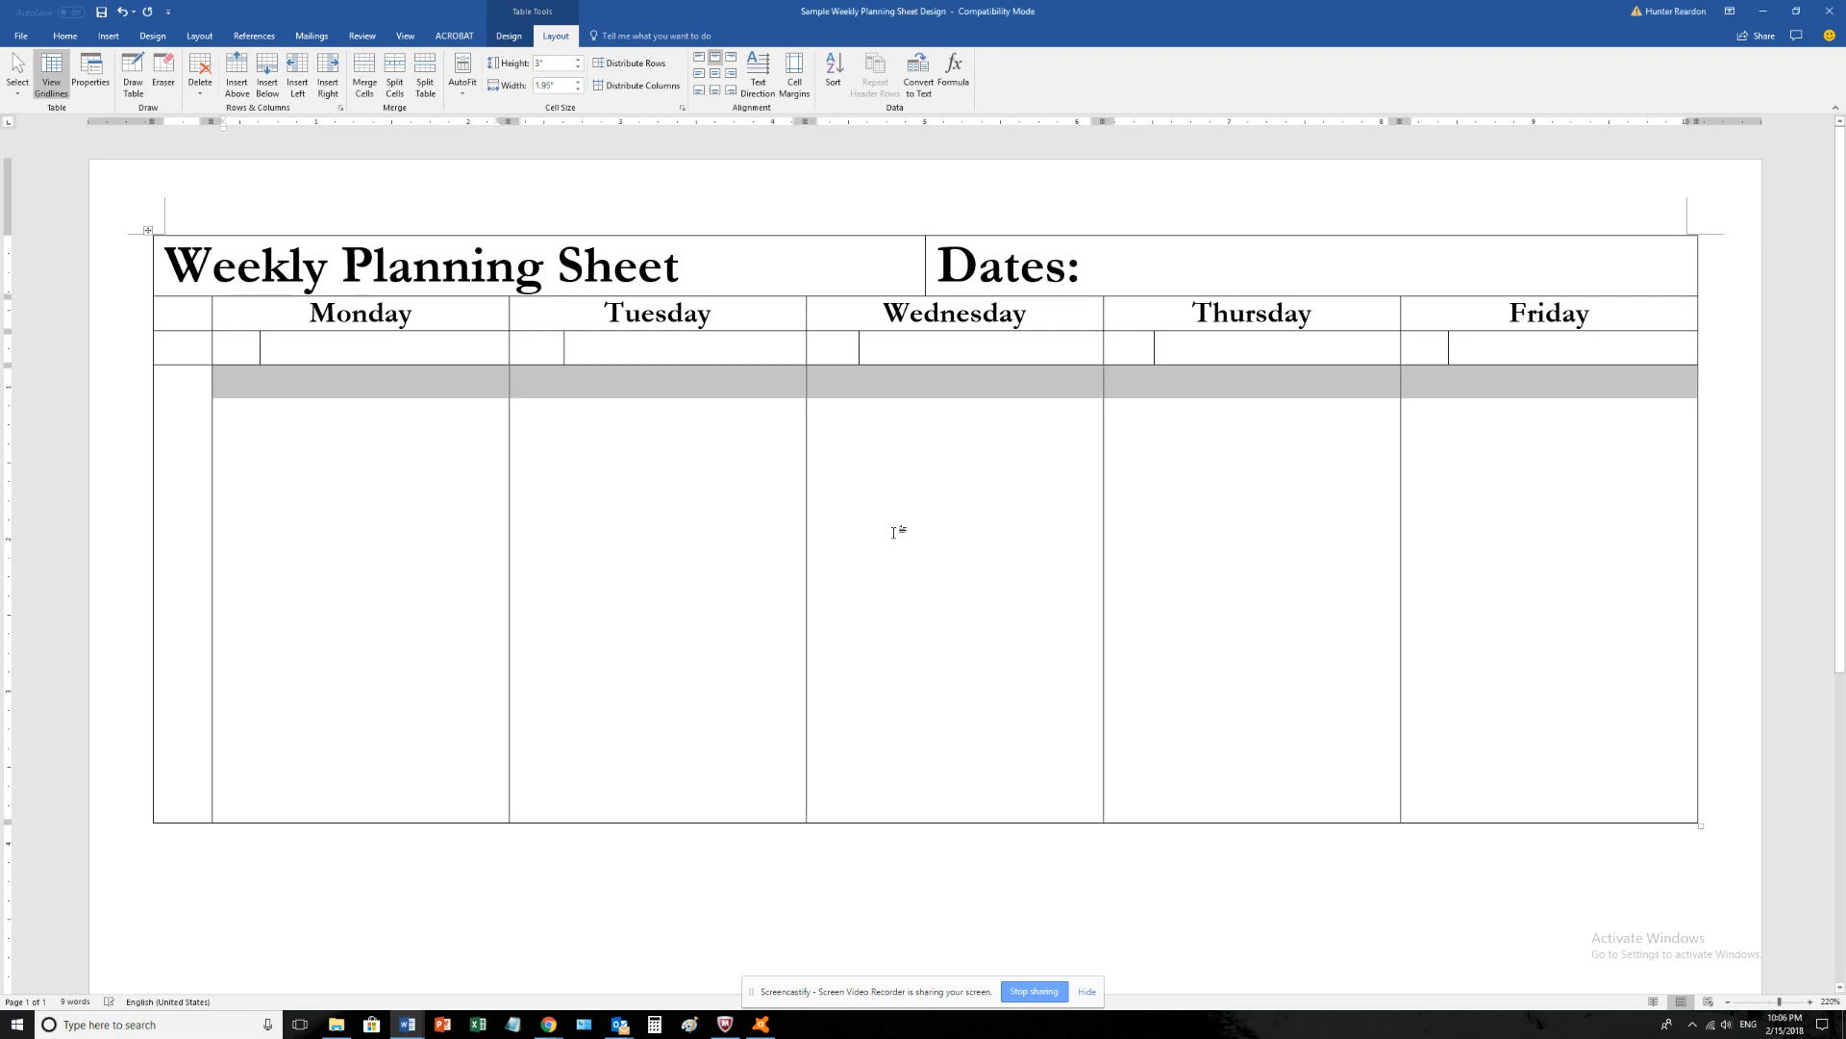
left_click(646, 544)
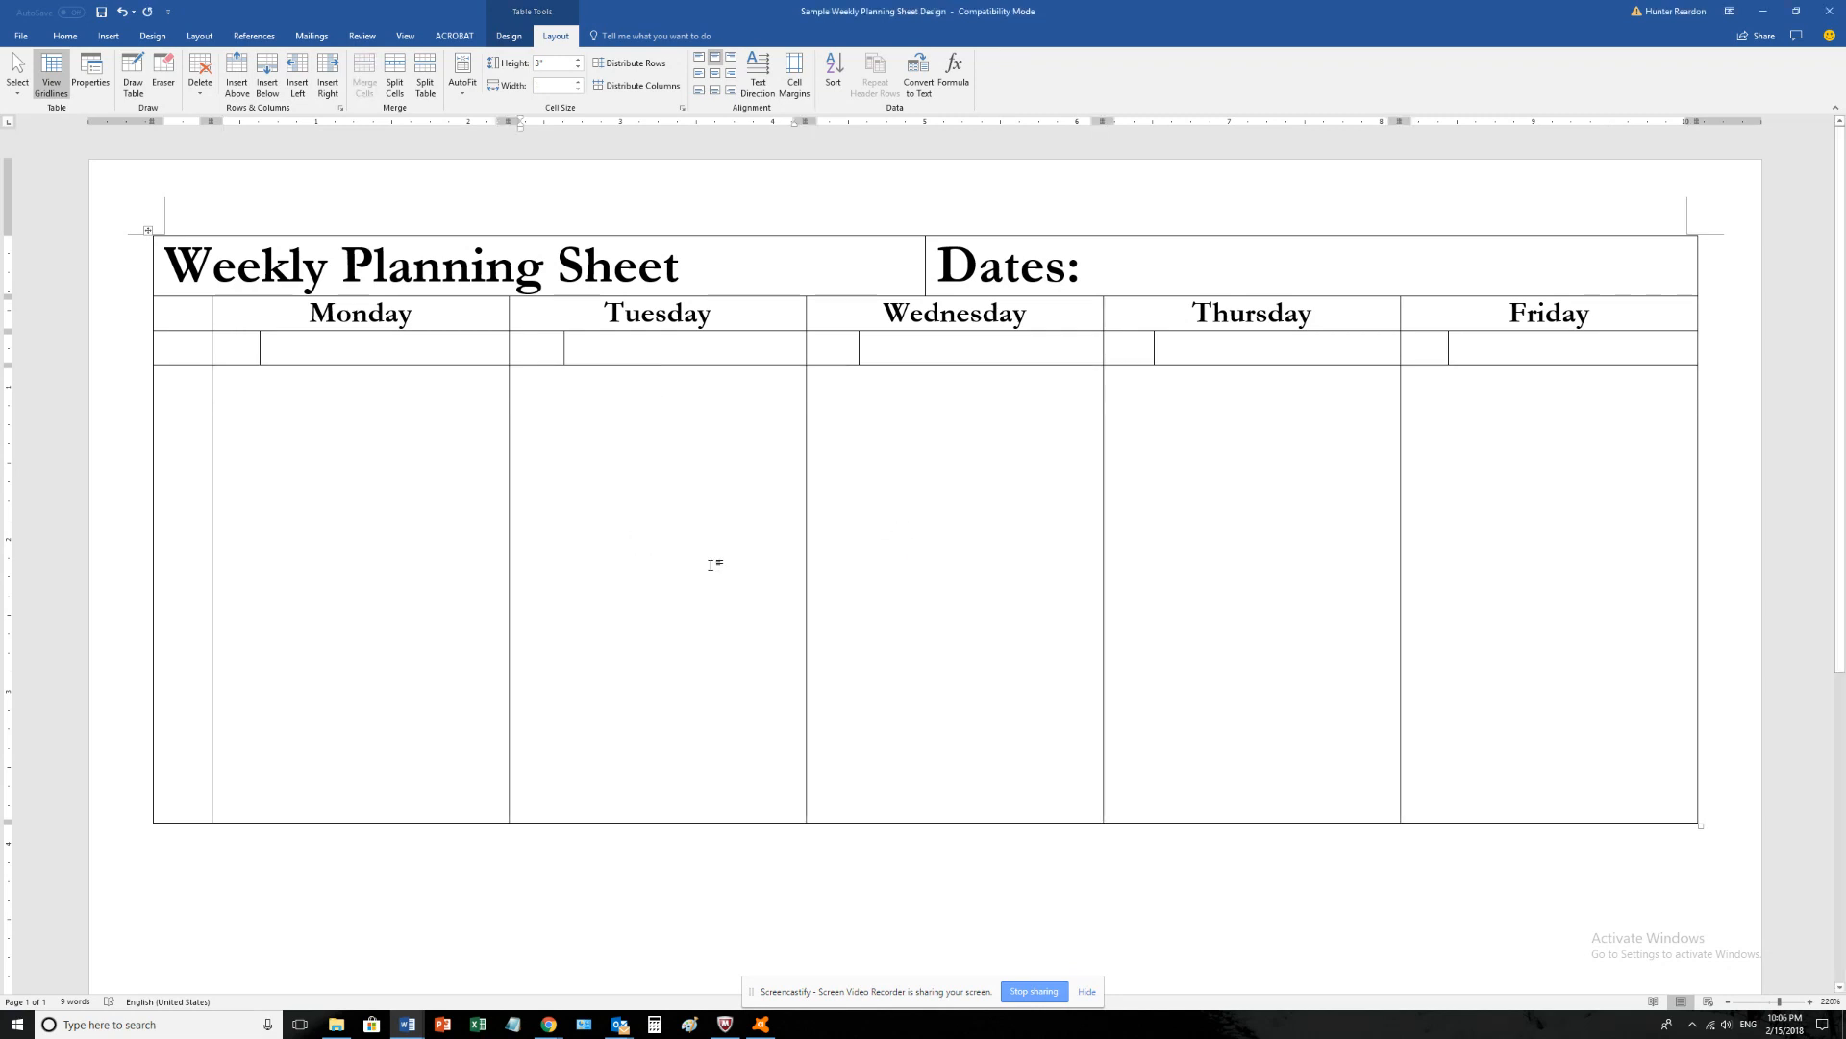
- Rotate the text direction of the fourth row's narrow first cell to read upward and centre its content both ways
left_click(187, 558)
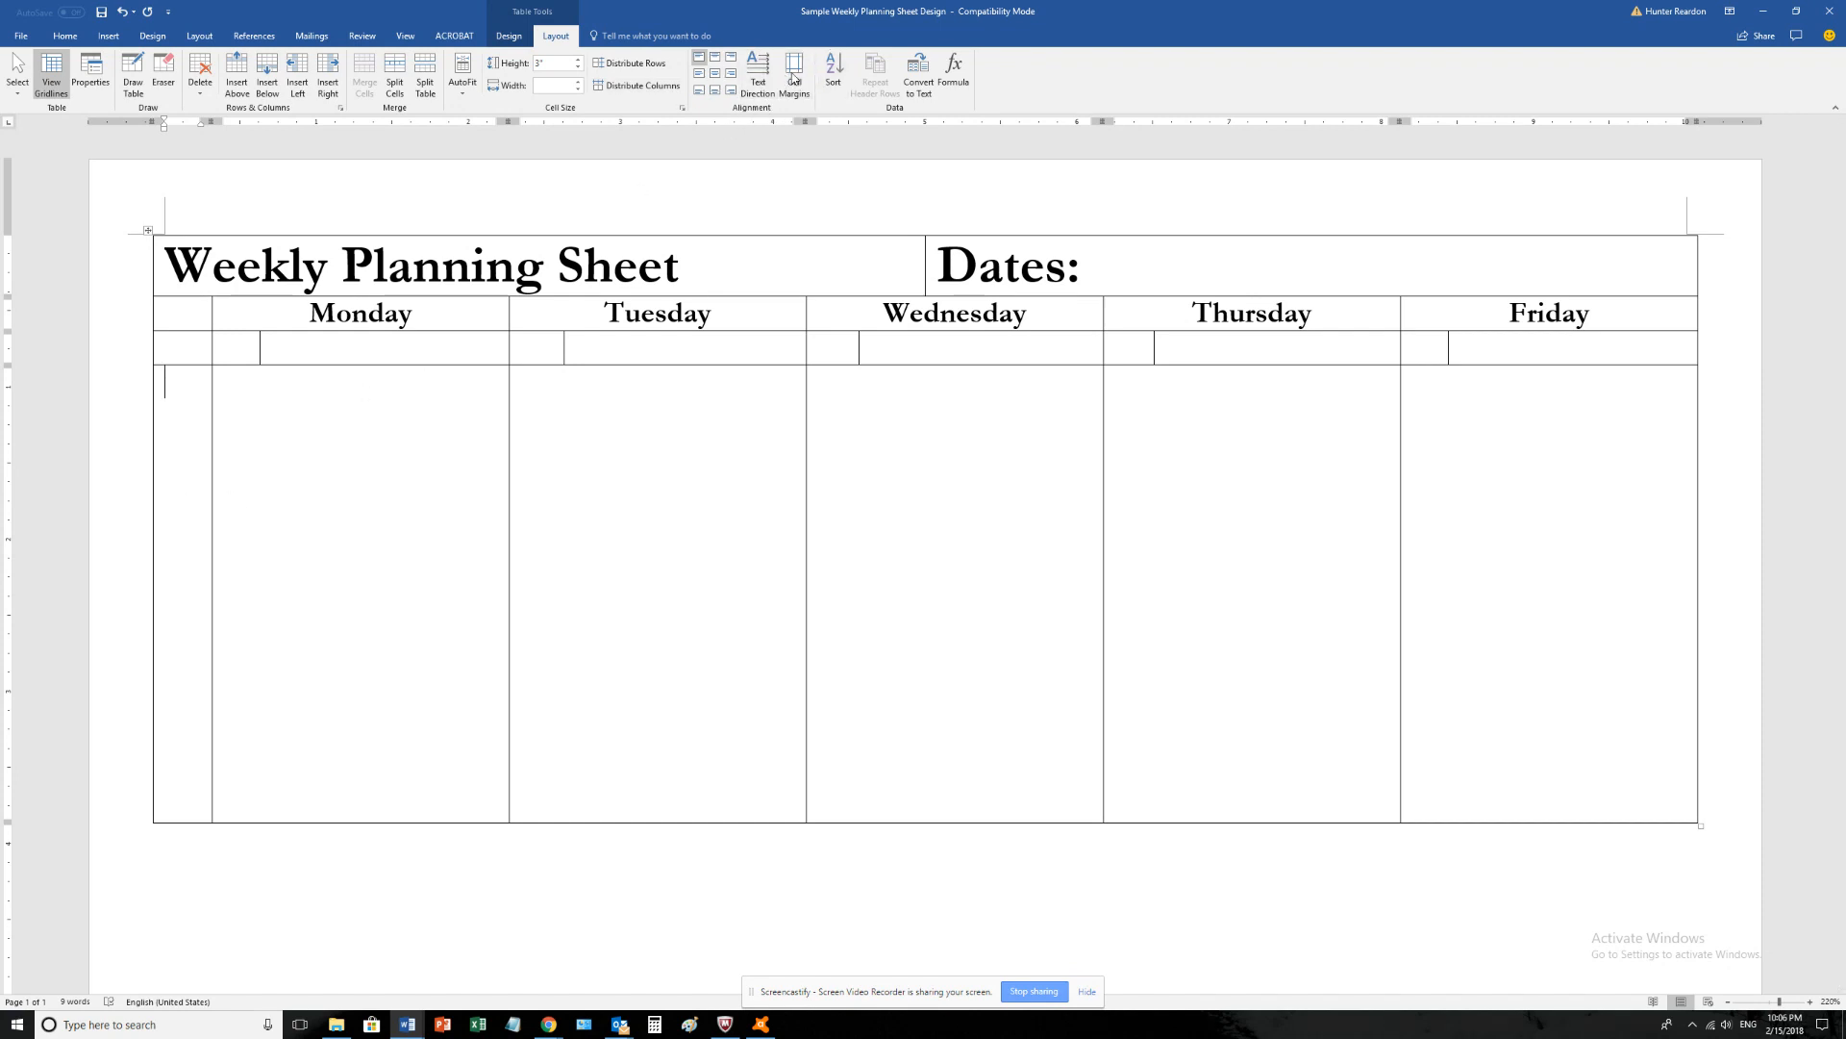
left_click(759, 85)
left_click(758, 87)
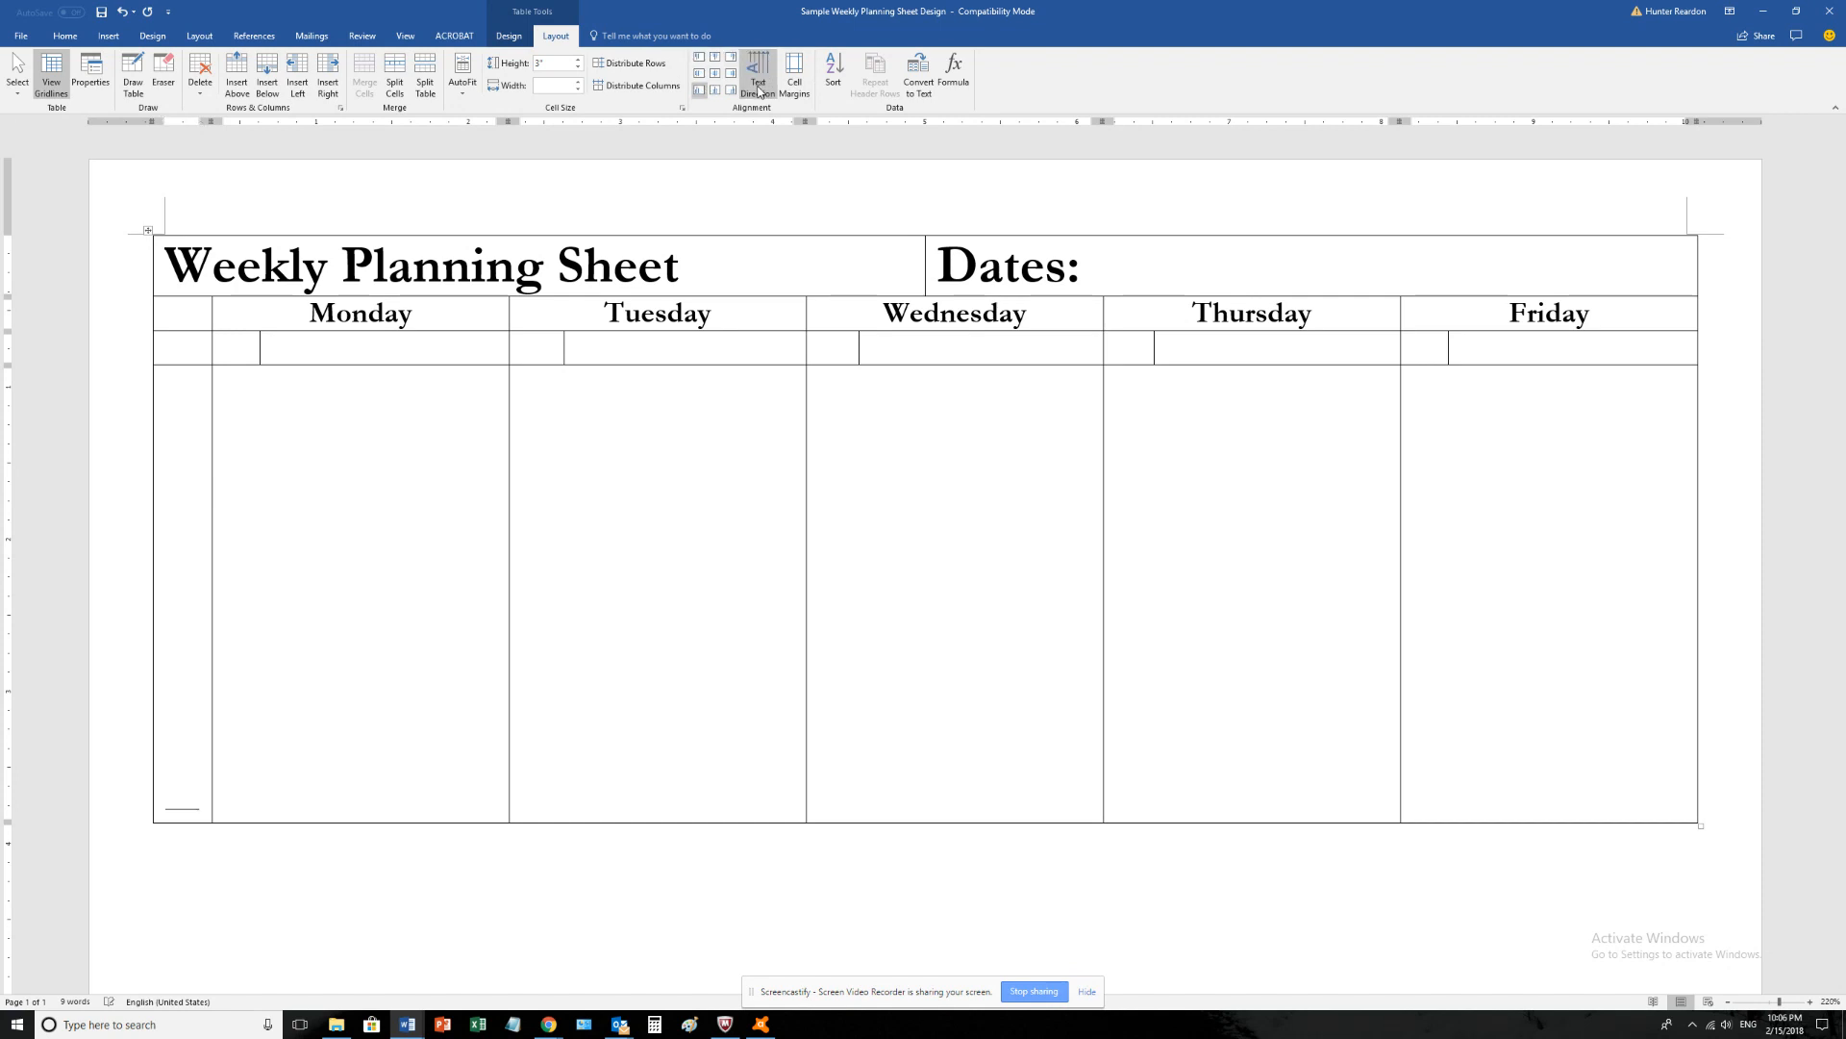
left_click(715, 81)
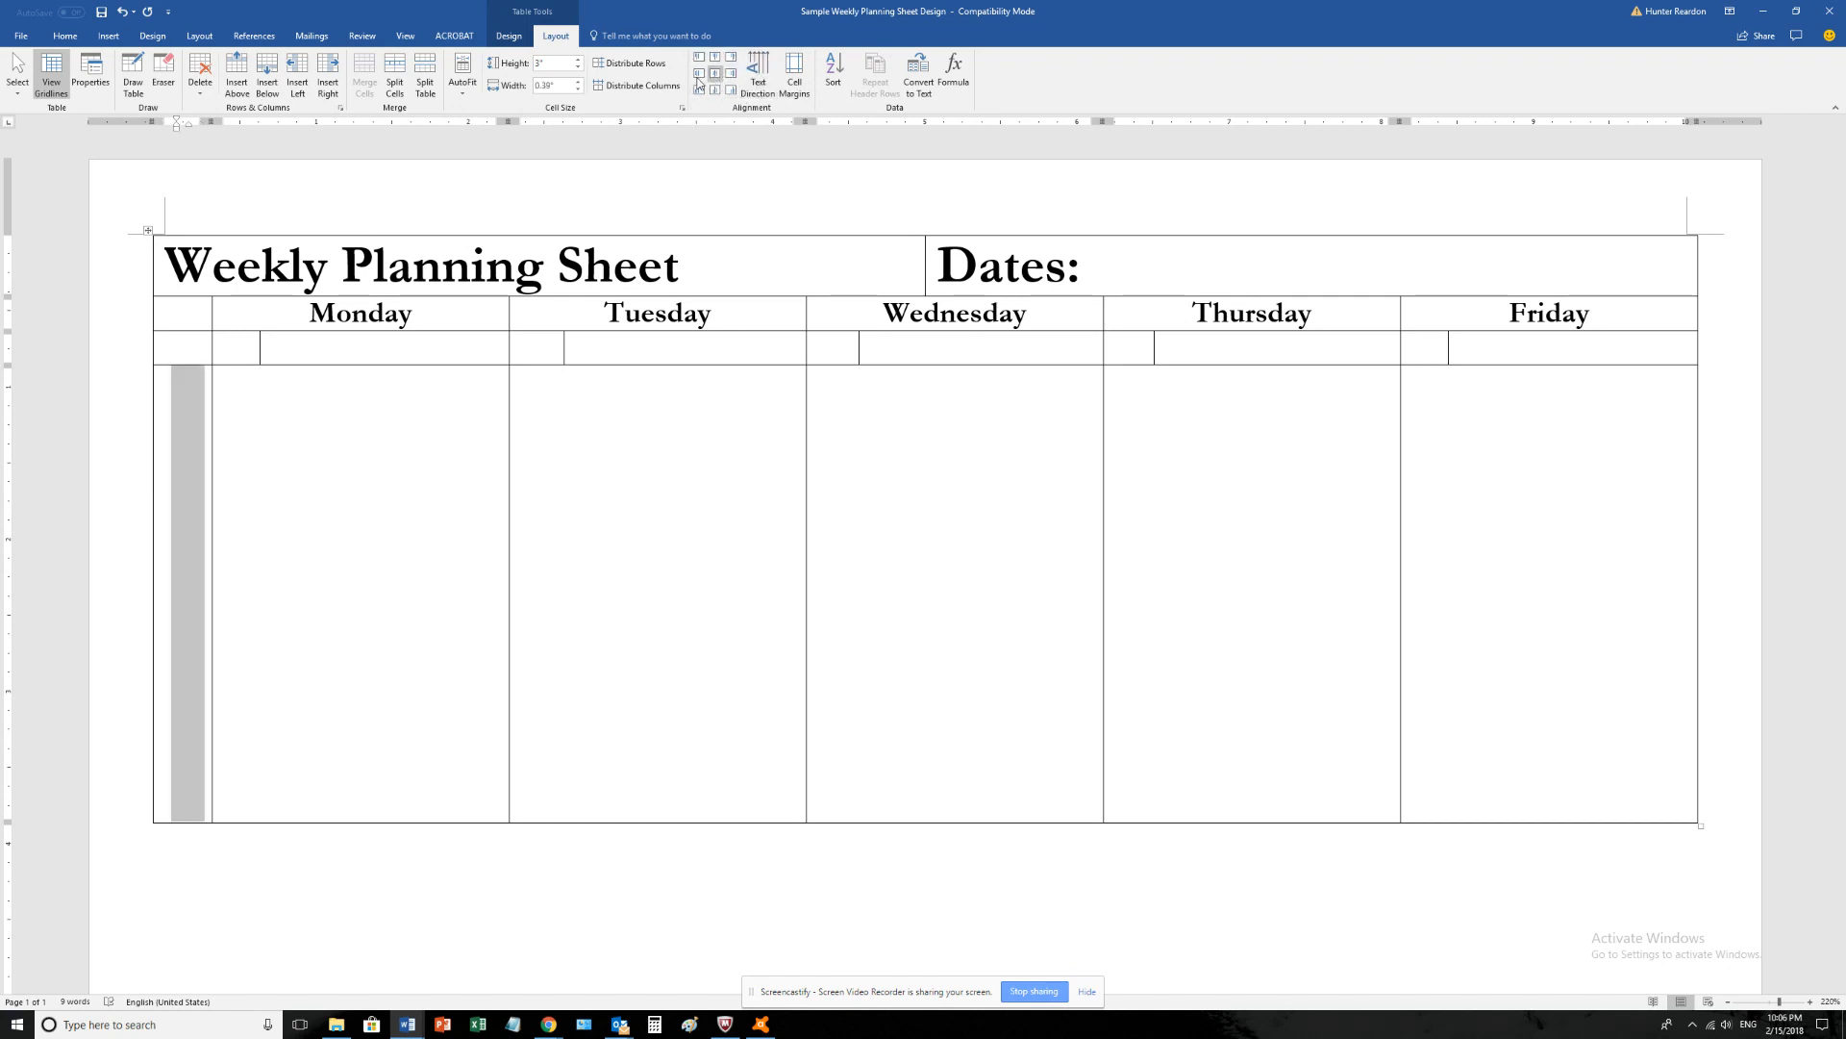
- Label the rotated first cell of the fourth row "American Literature 11H"
left_click(183, 612)
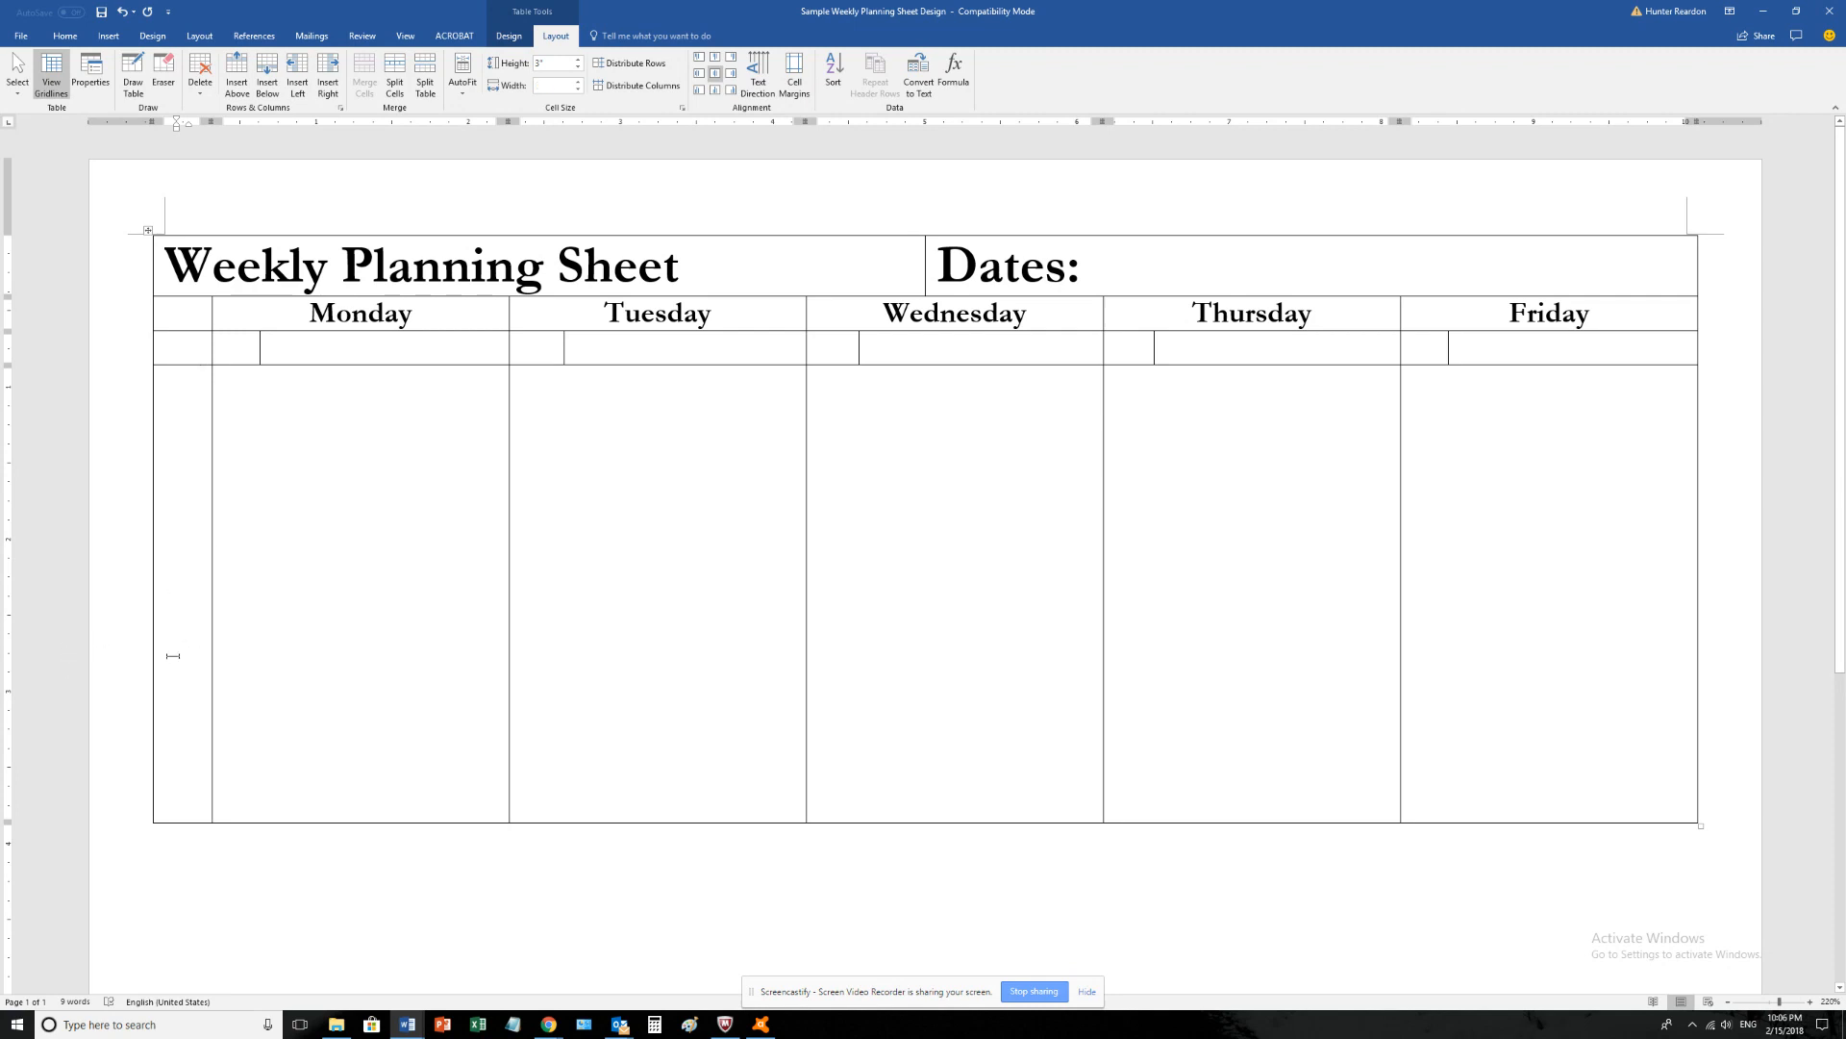
type("American Luiter")
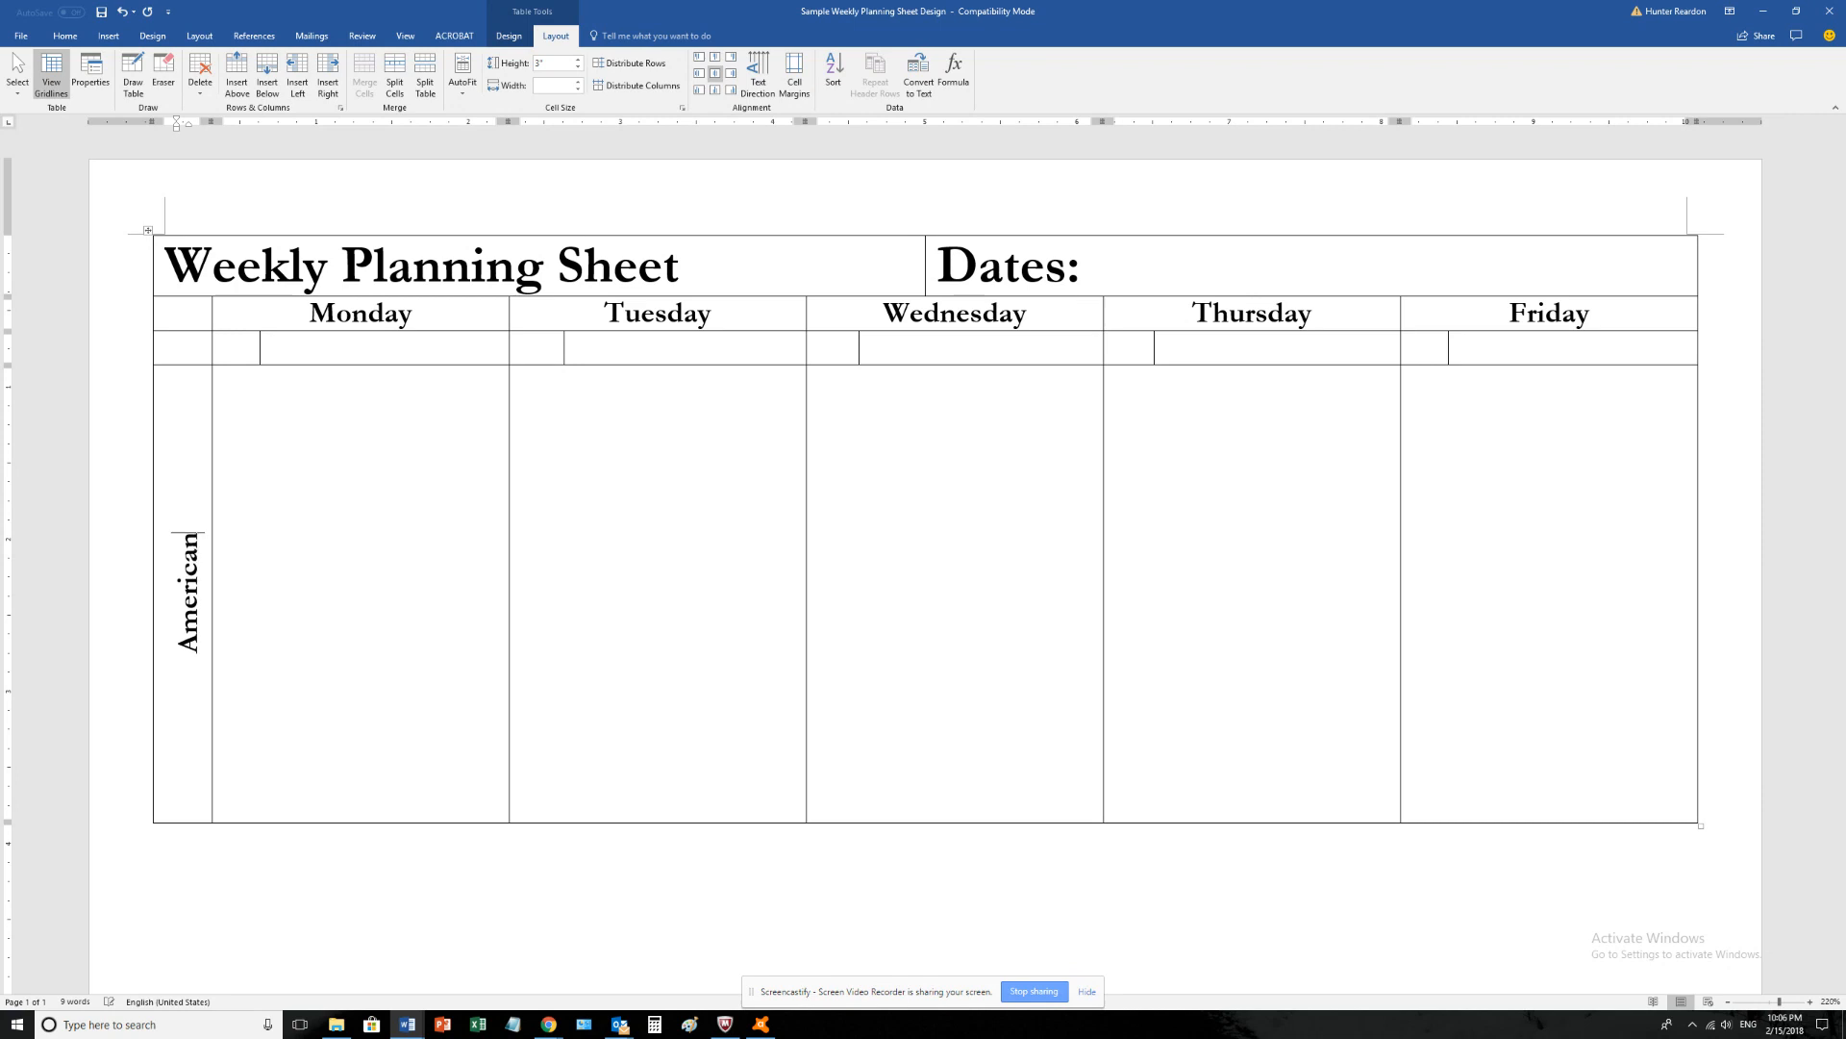
key("BackSpace")
key("BackSpace")
key("BackSpace")
key("BackSpace")
key("BackSpace")
type("i")
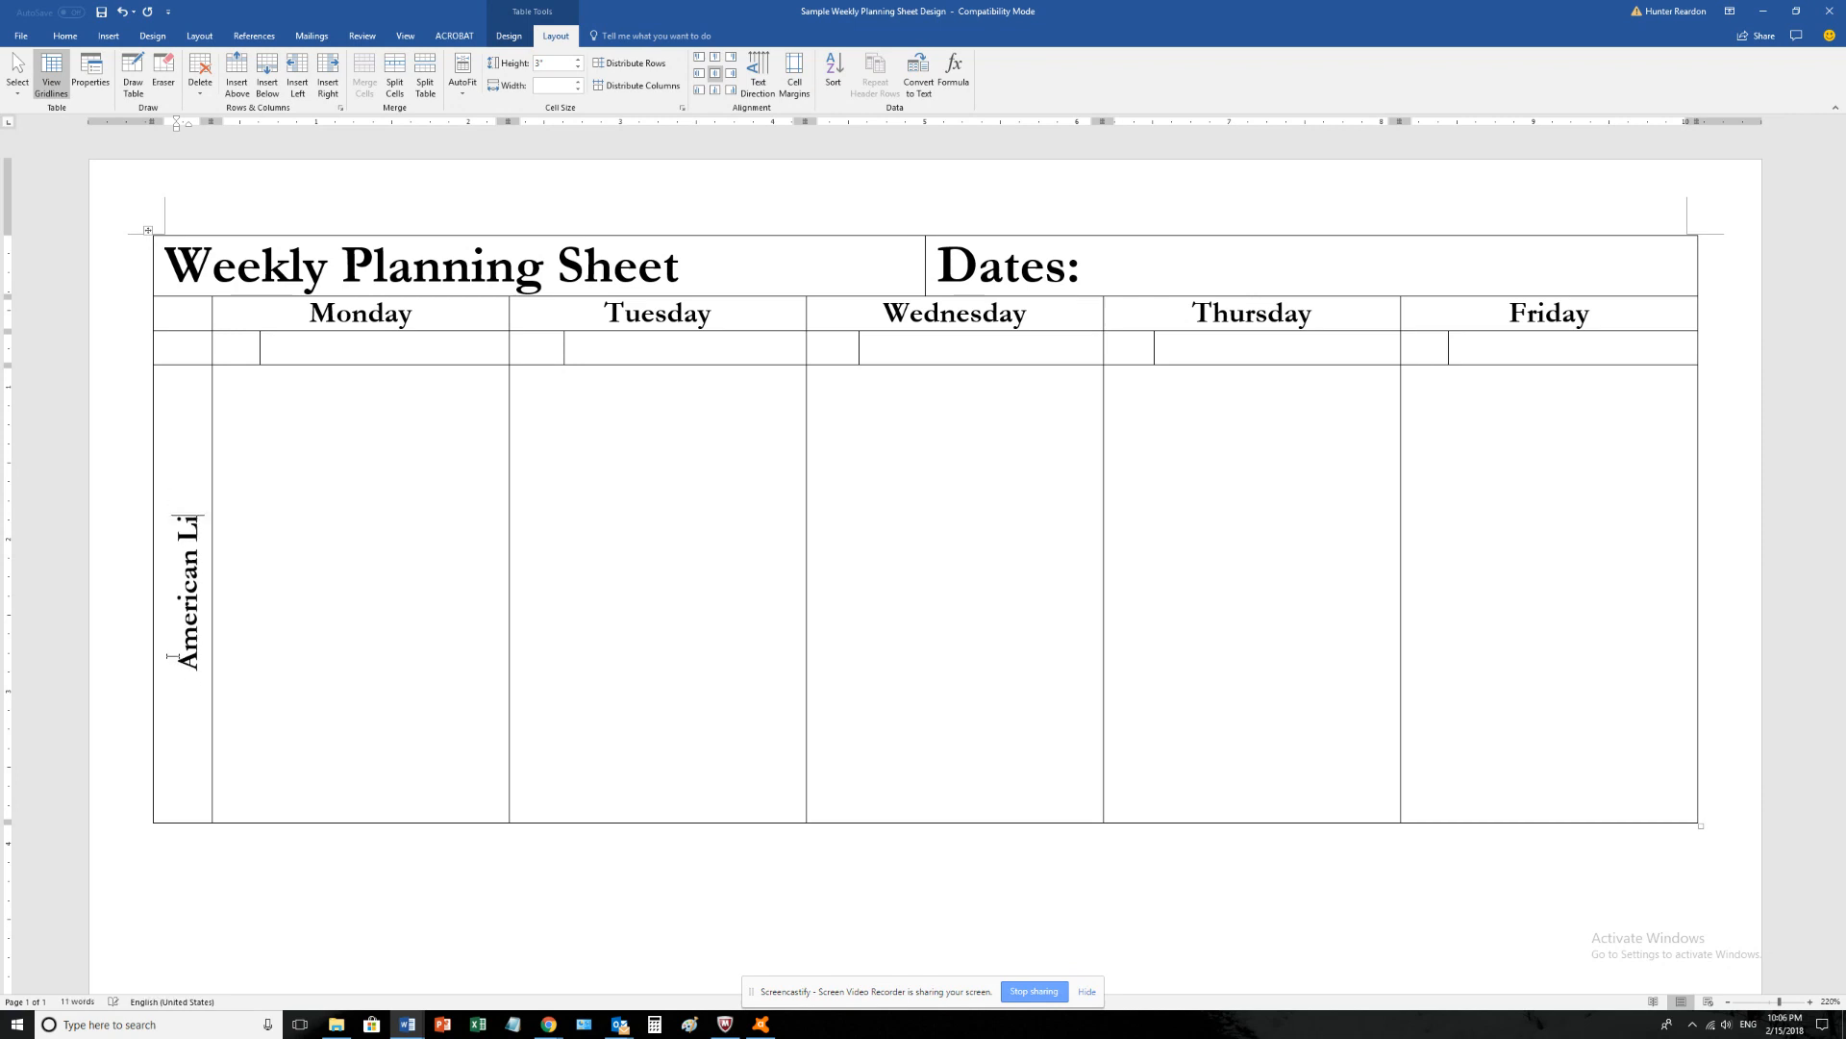
type("terature 11H")
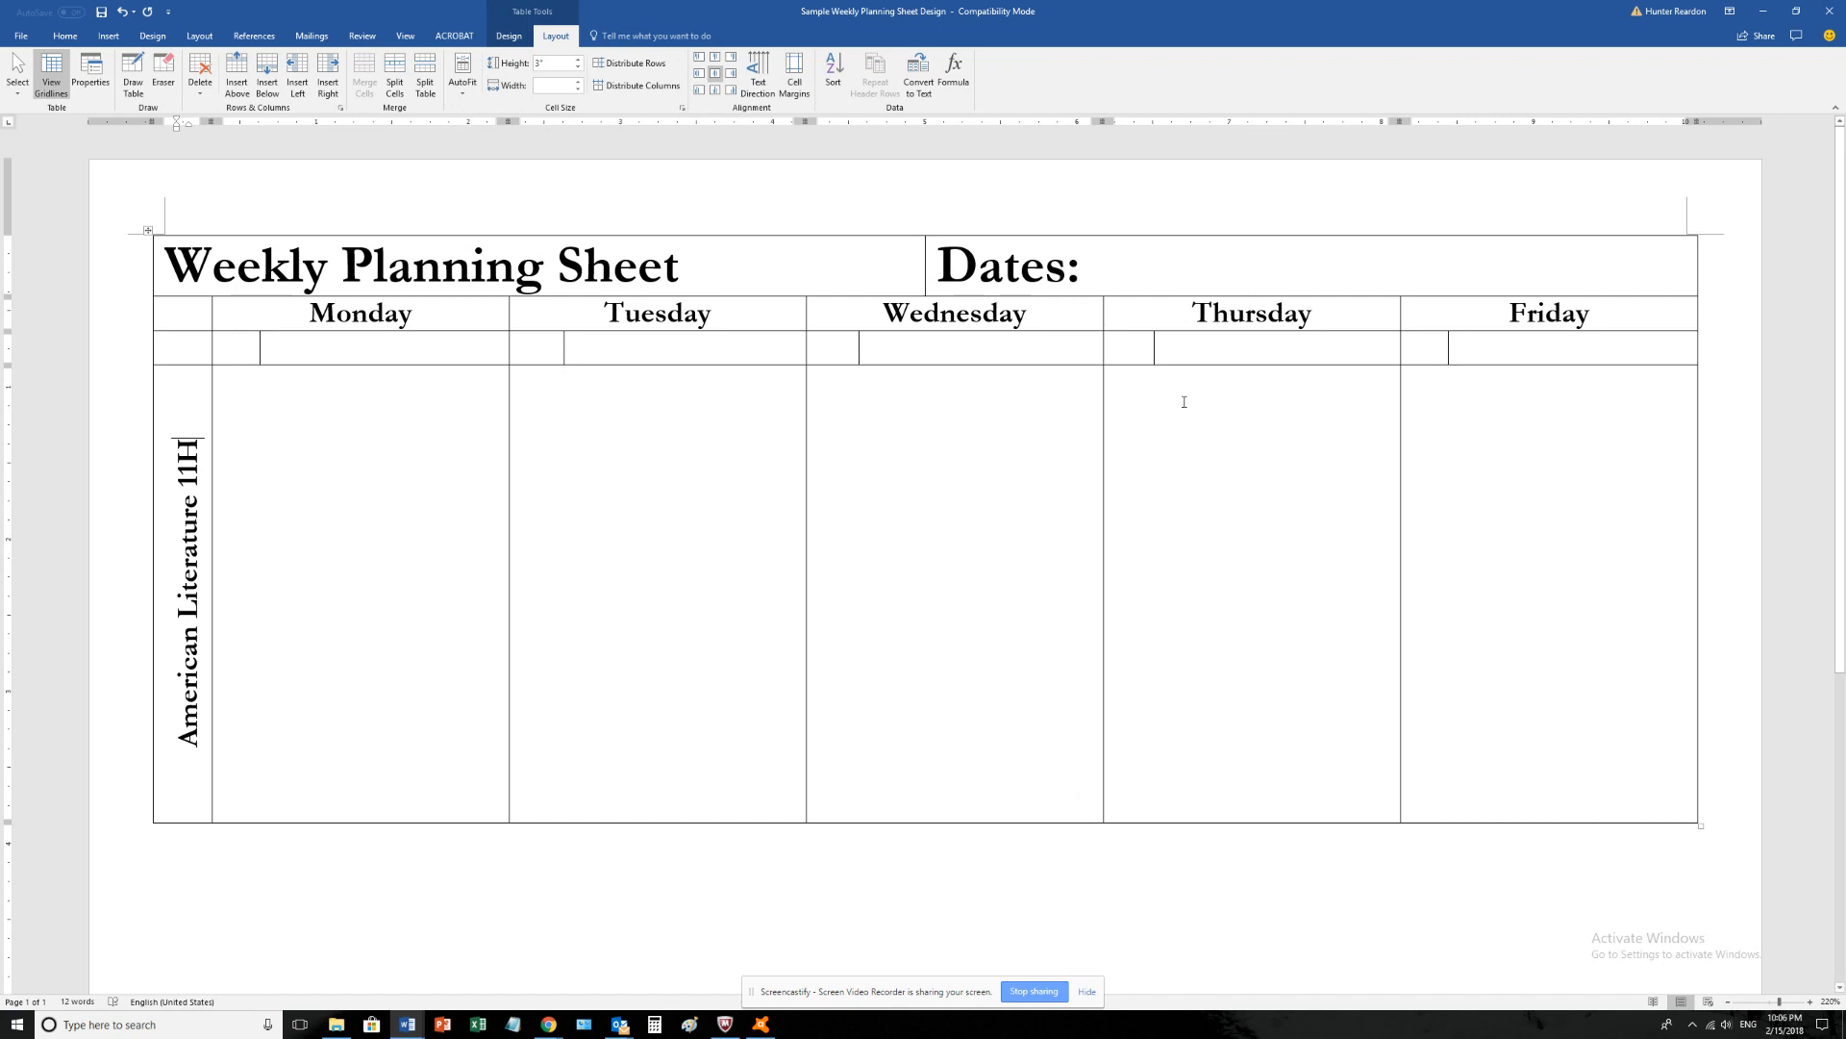
scroll(709, 586, "down", 1)
scroll(625, 626, "up", 1)
double_click(259, 635)
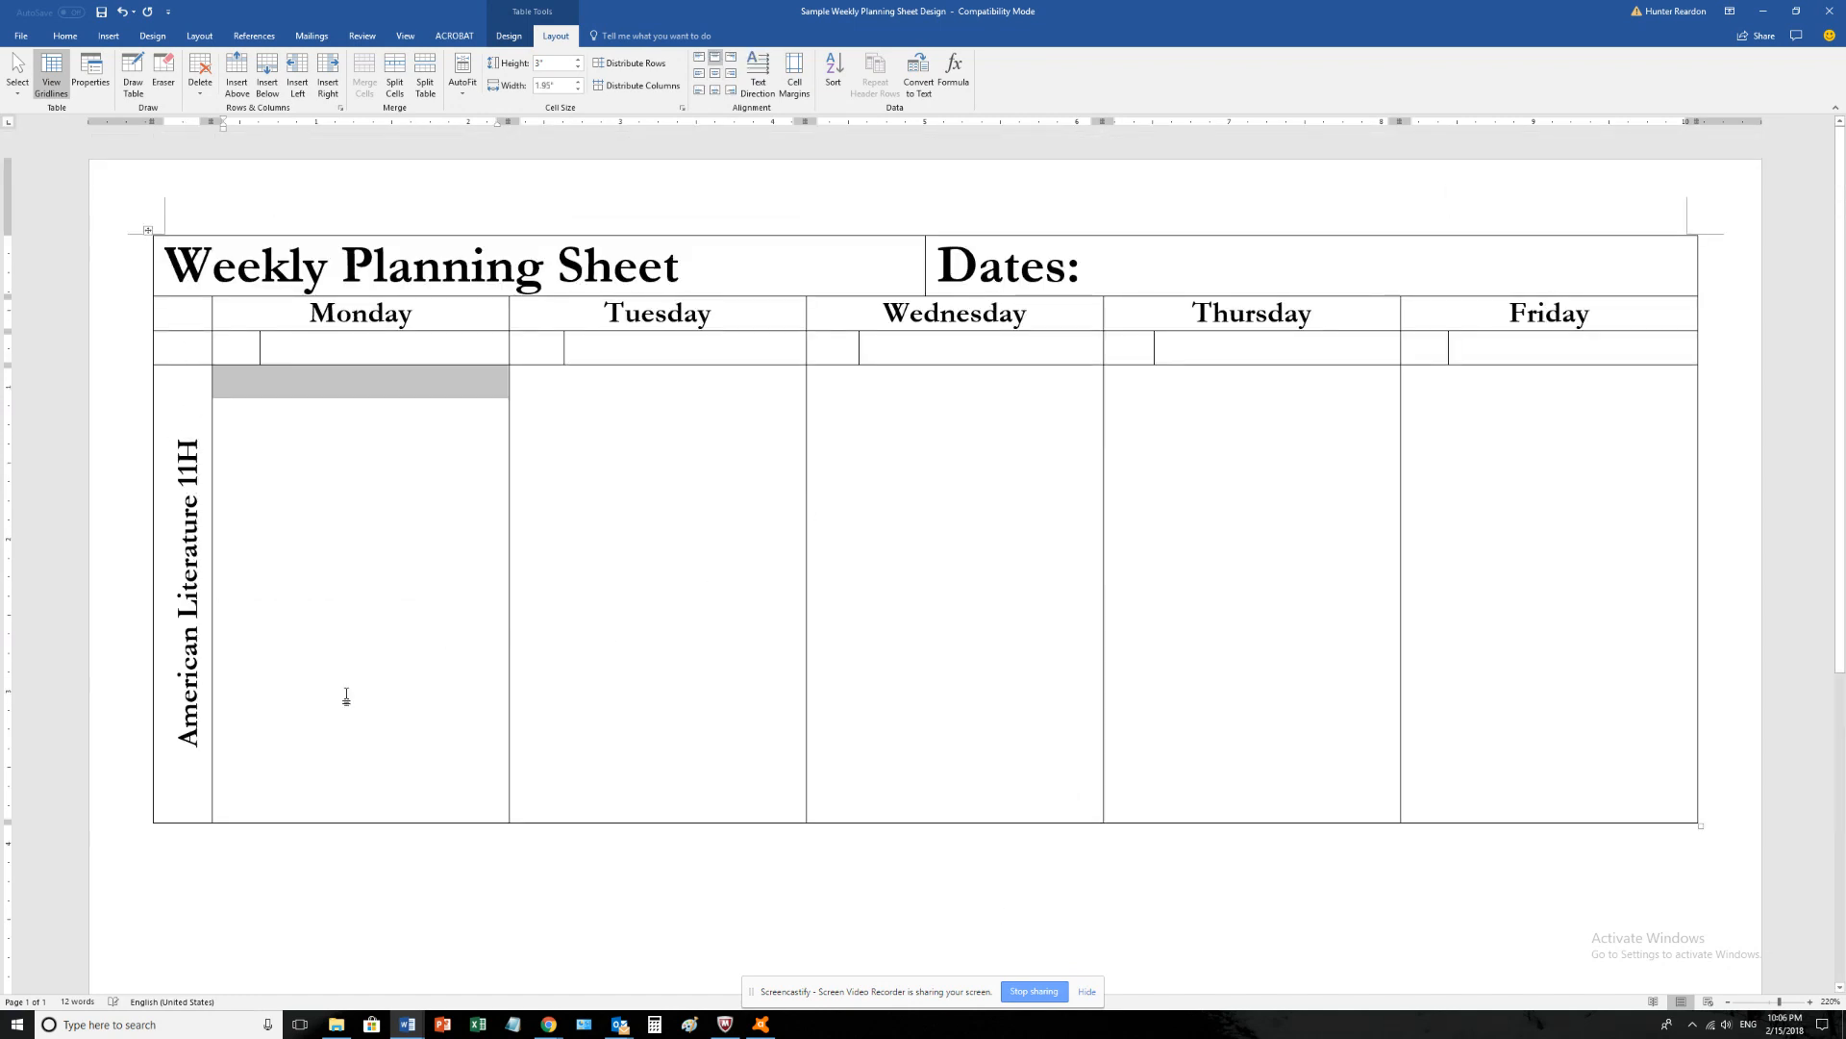
left_click(188, 670)
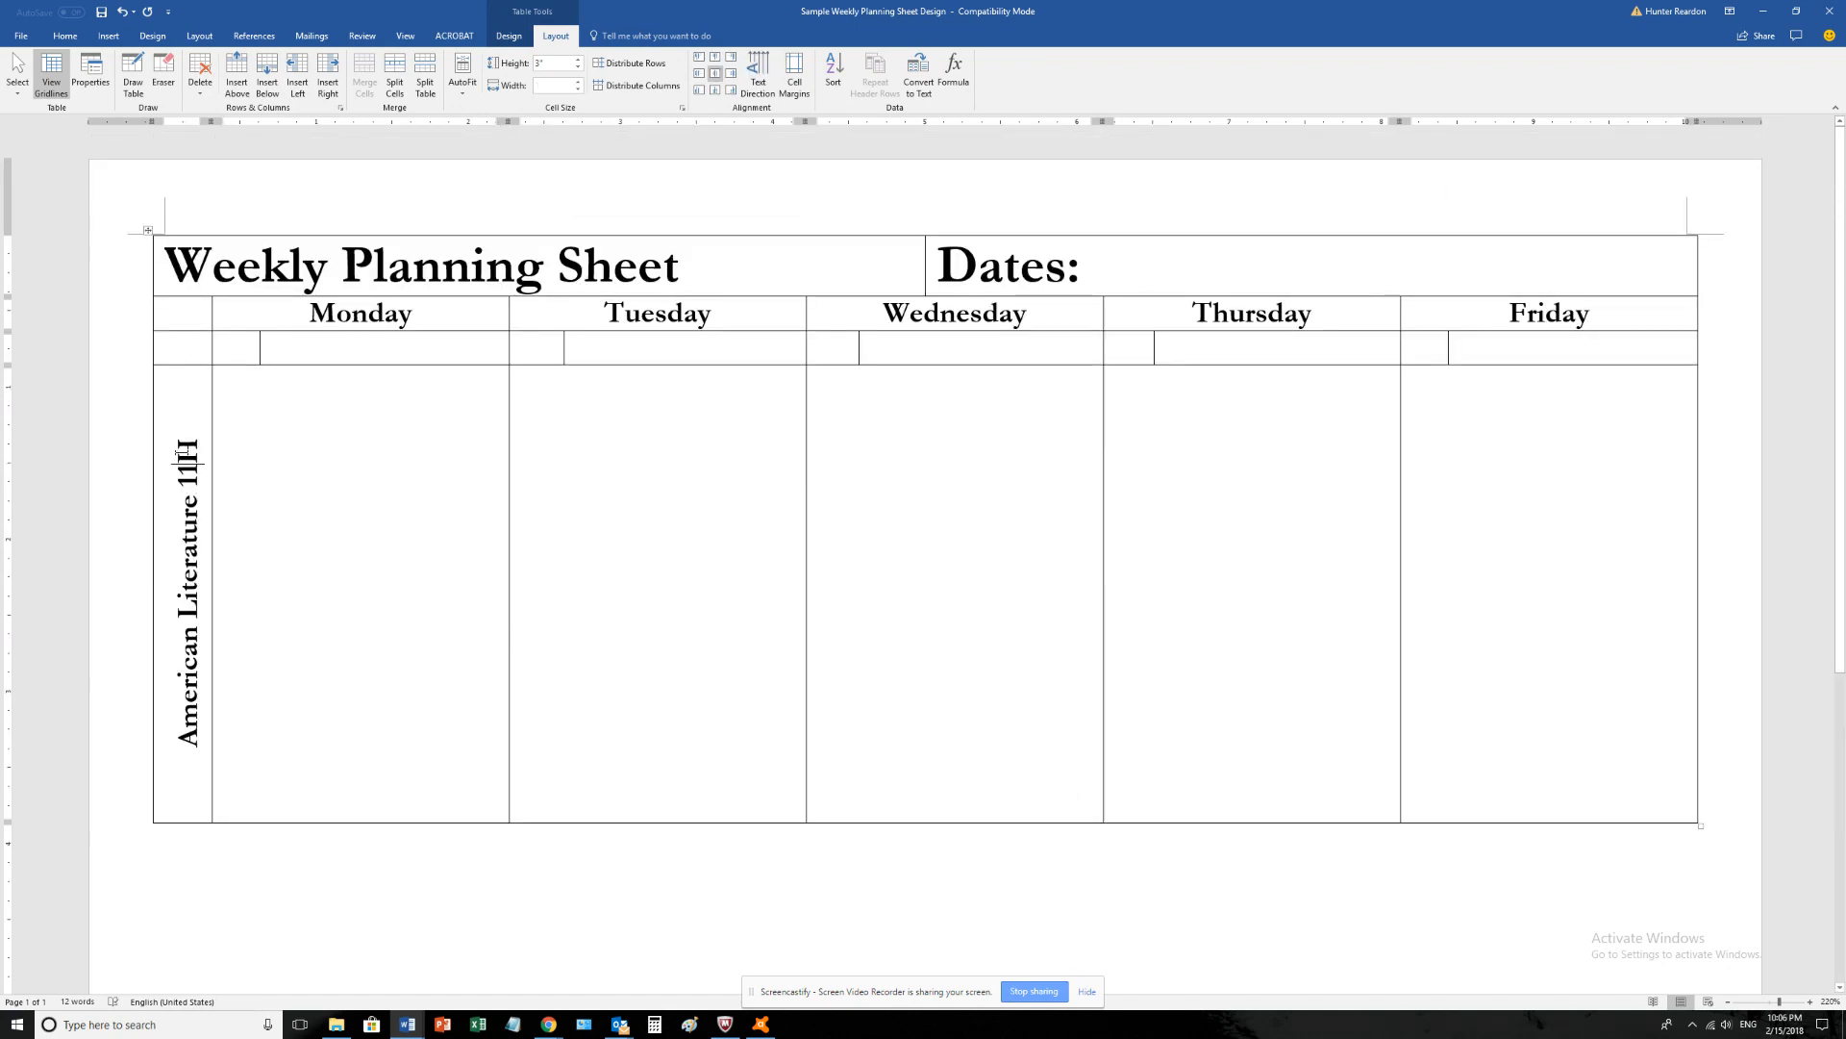
- Shade the two empty cells above the American Literature 11H label black
left_click(165, 354)
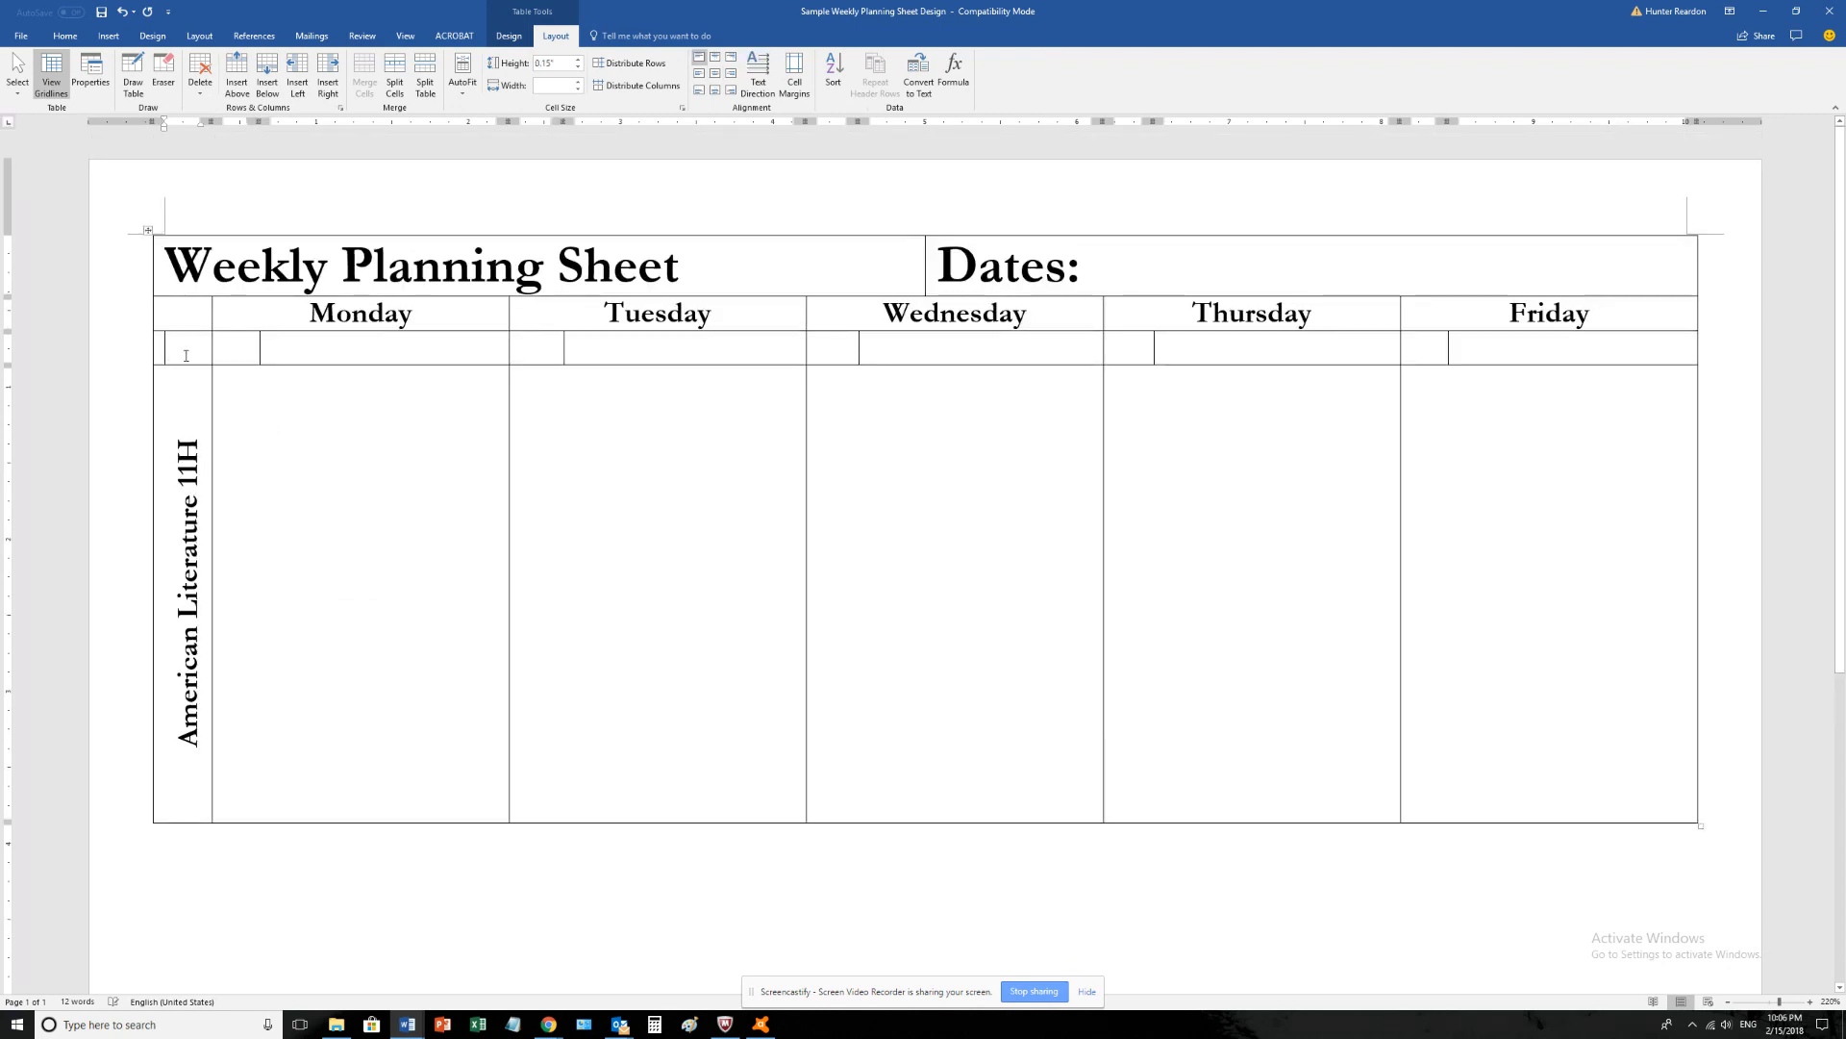
left_click_drag(171, 348, 178, 313)
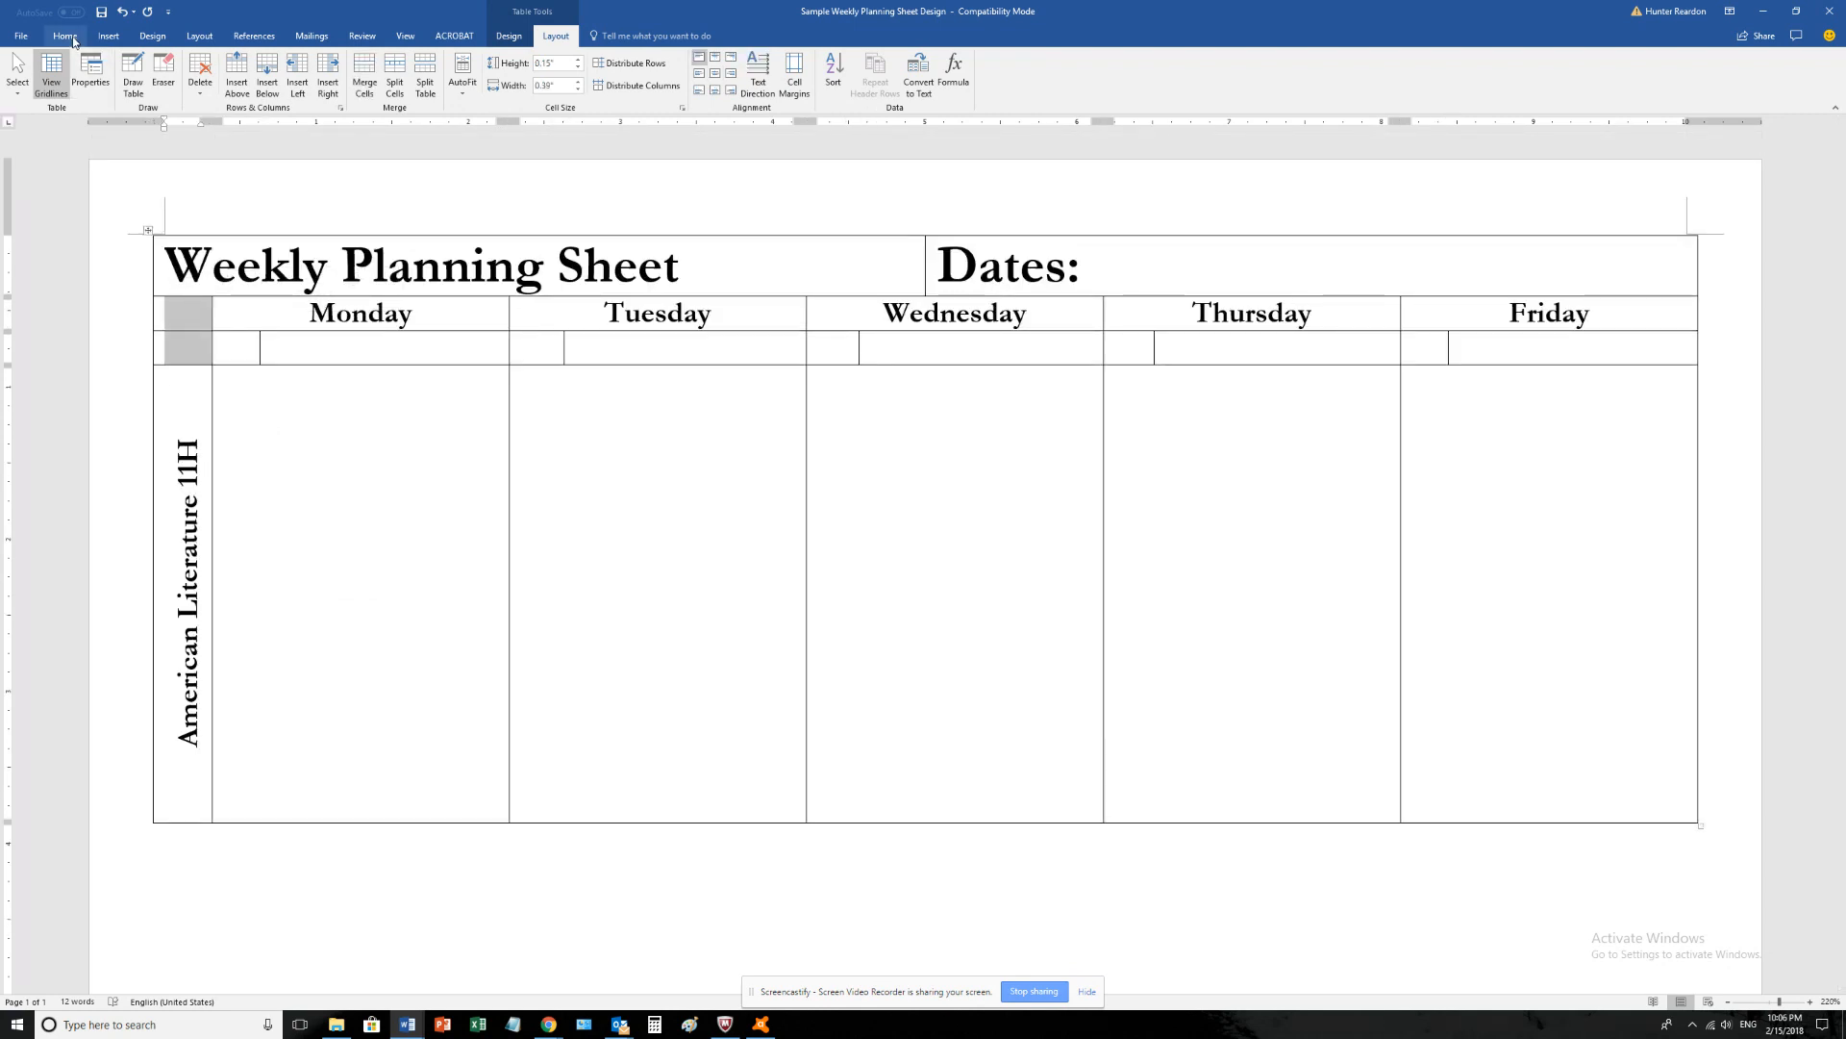
left_click(509, 35)
left_click(556, 36)
left_click(510, 35)
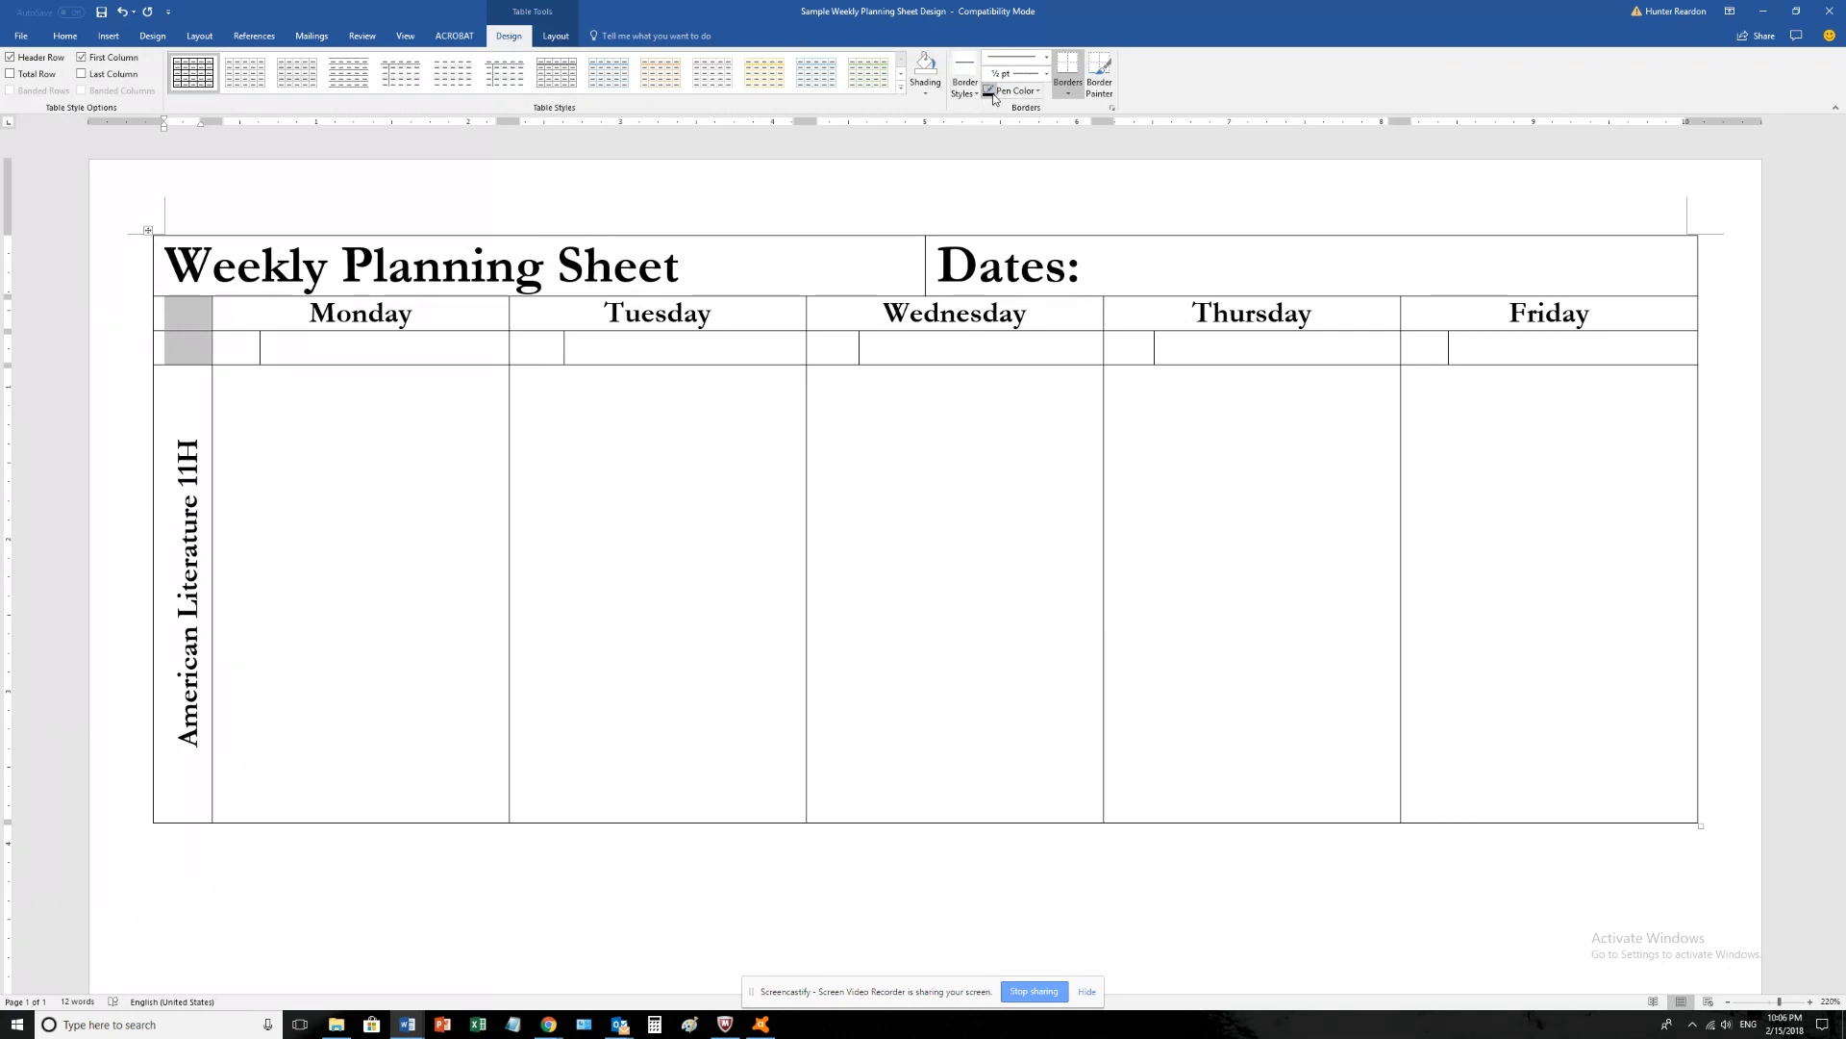
left_click(1067, 97)
left_click(1066, 97)
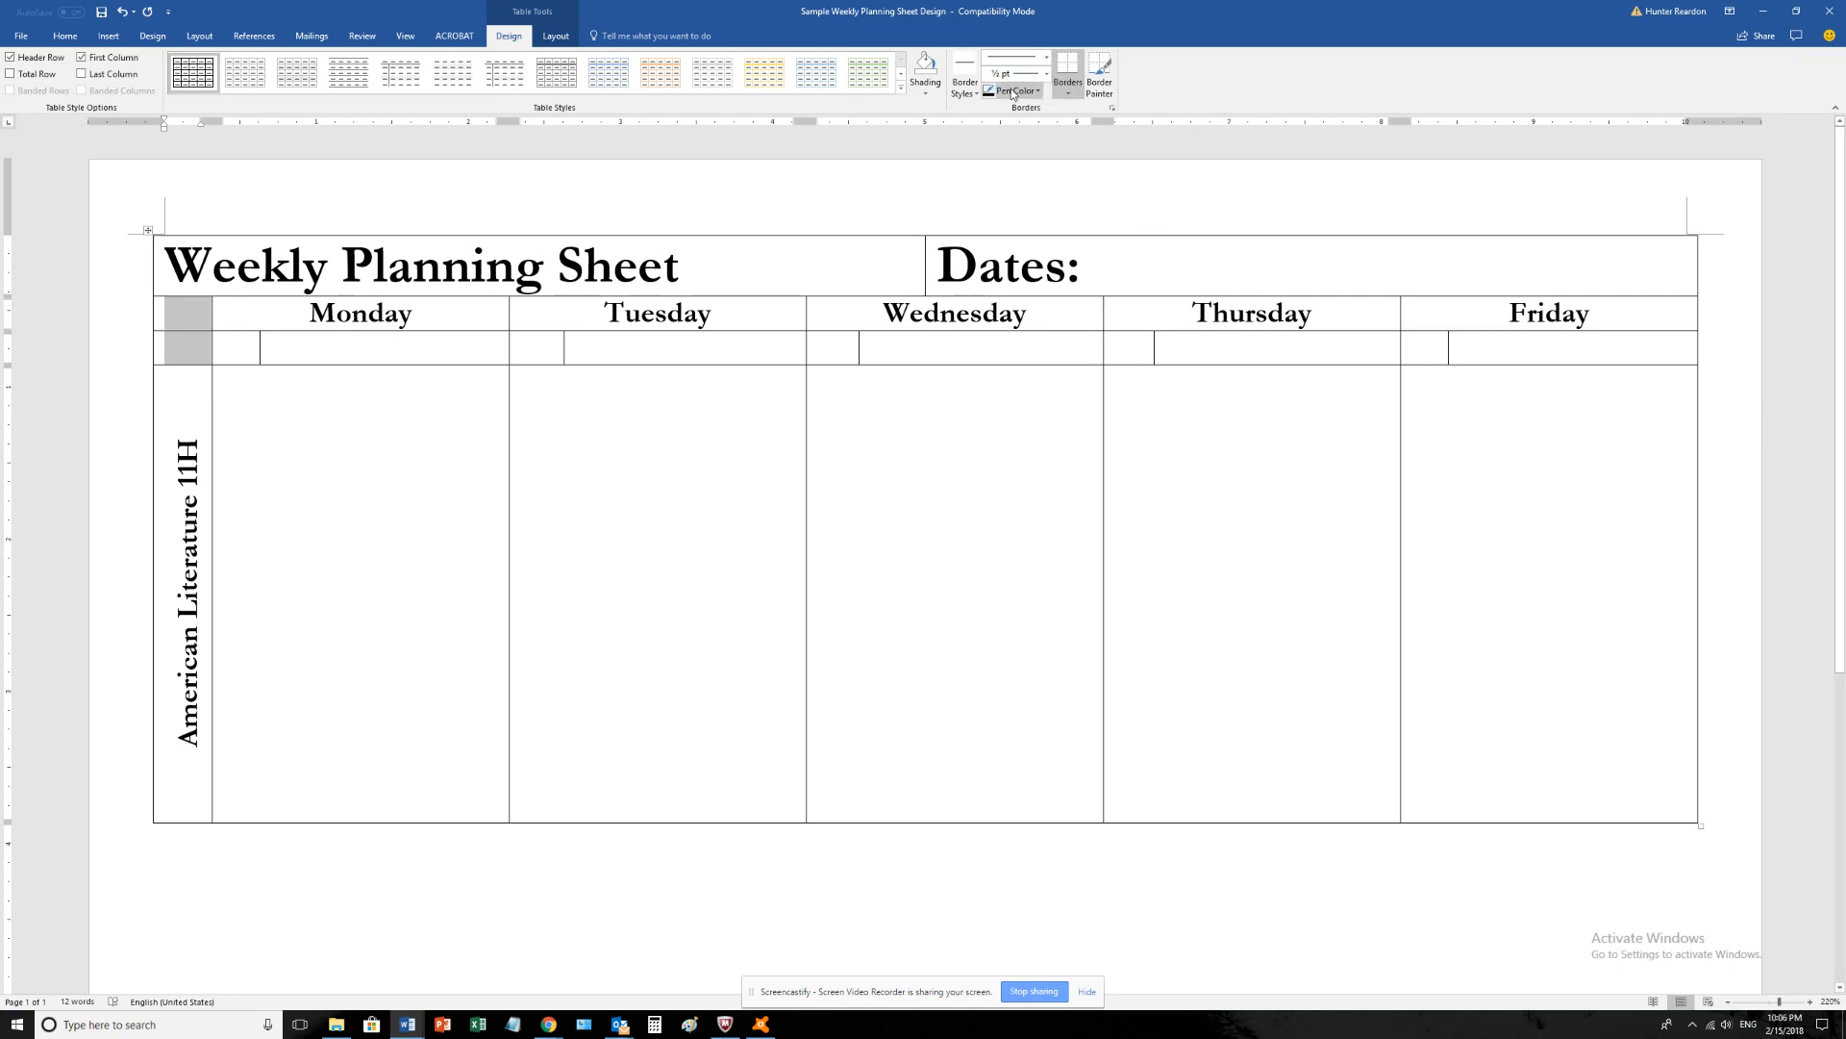
double_click(507, 39)
left_click(510, 38)
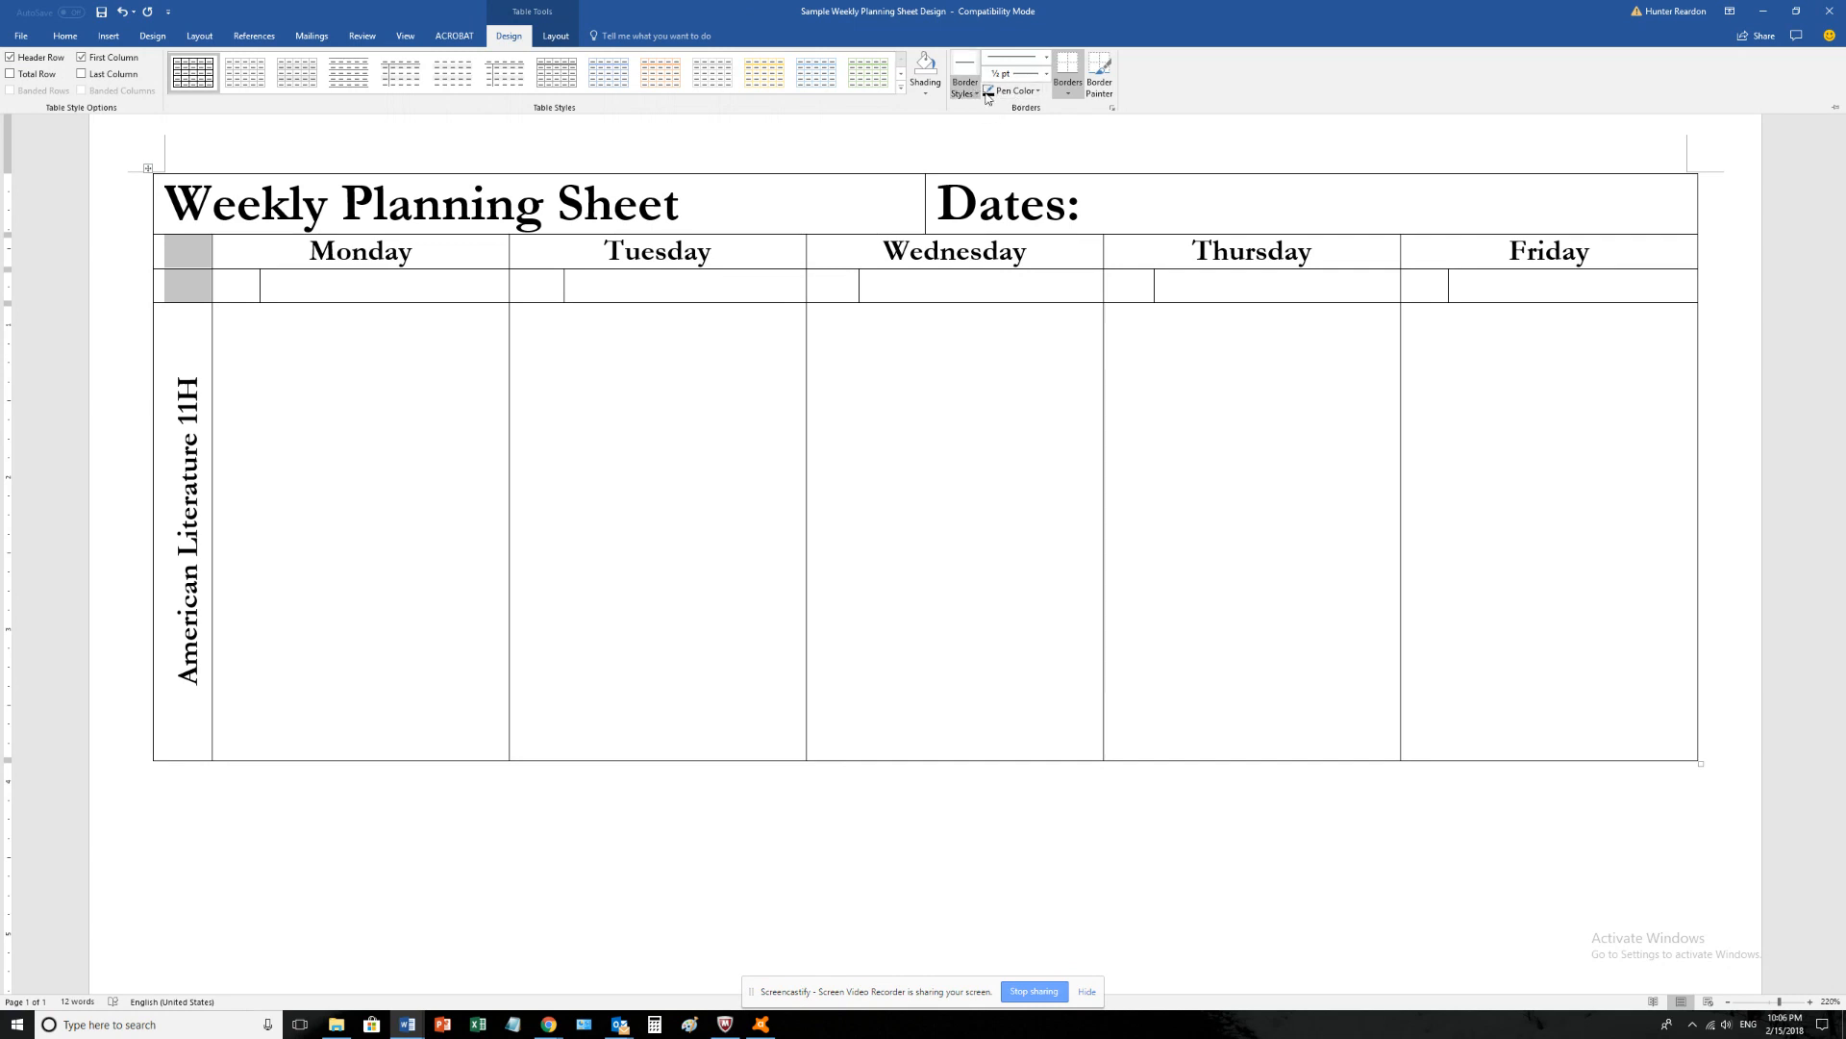
left_click(925, 93)
left_click(926, 116)
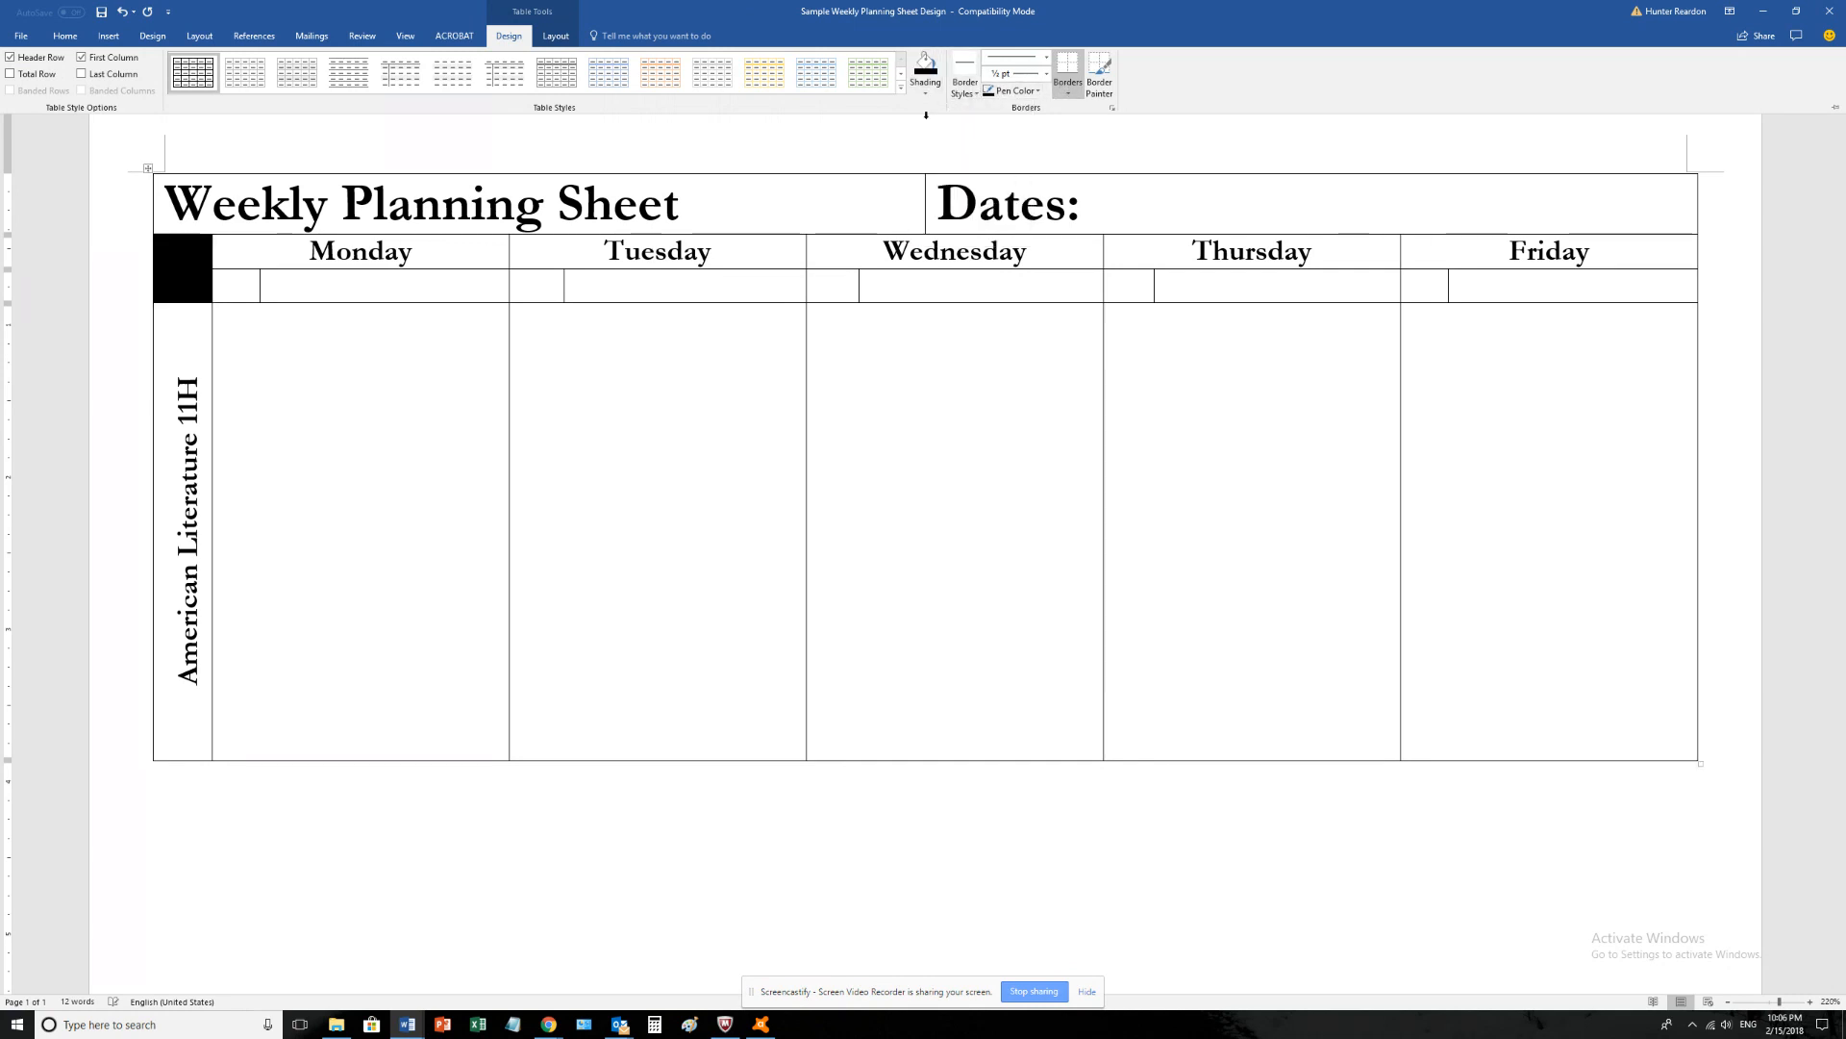
left_click(277, 337)
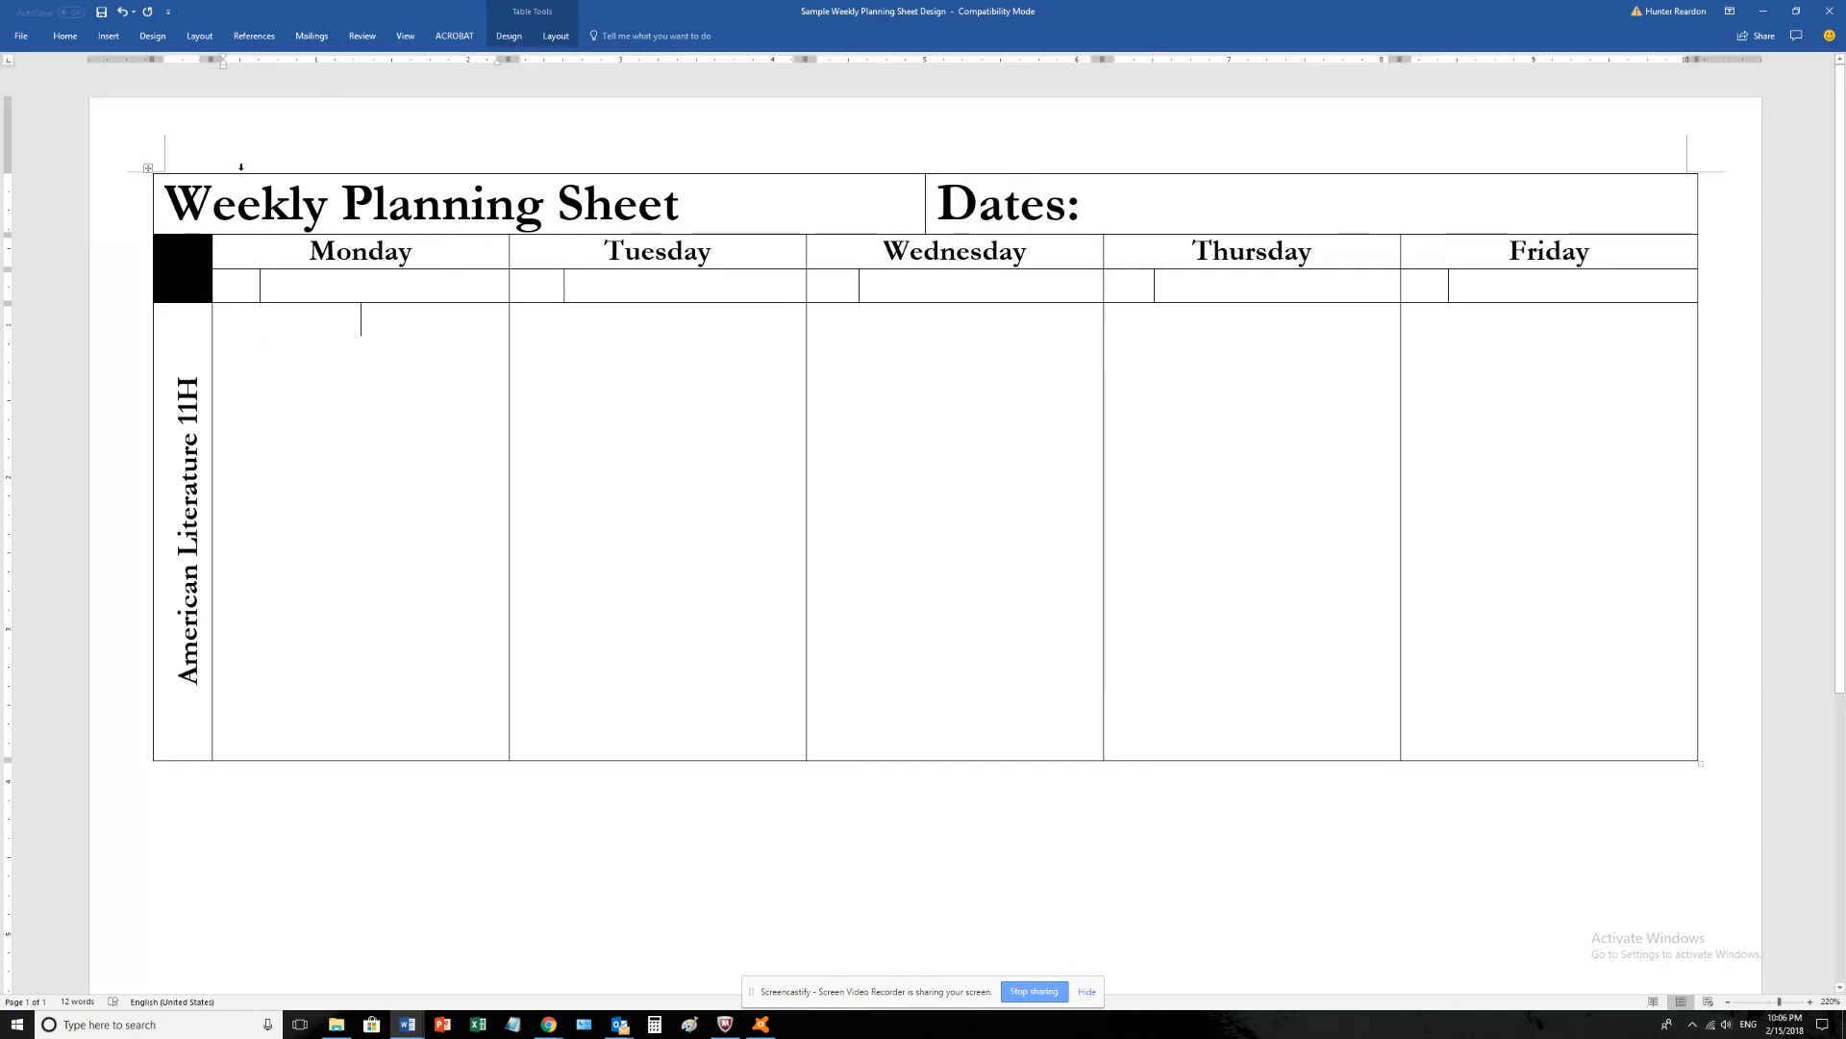
- Turn off the collapsed ribbon so its commands stay displayed
right_click(360, 19)
left_click(345, 37)
right_click(339, 42)
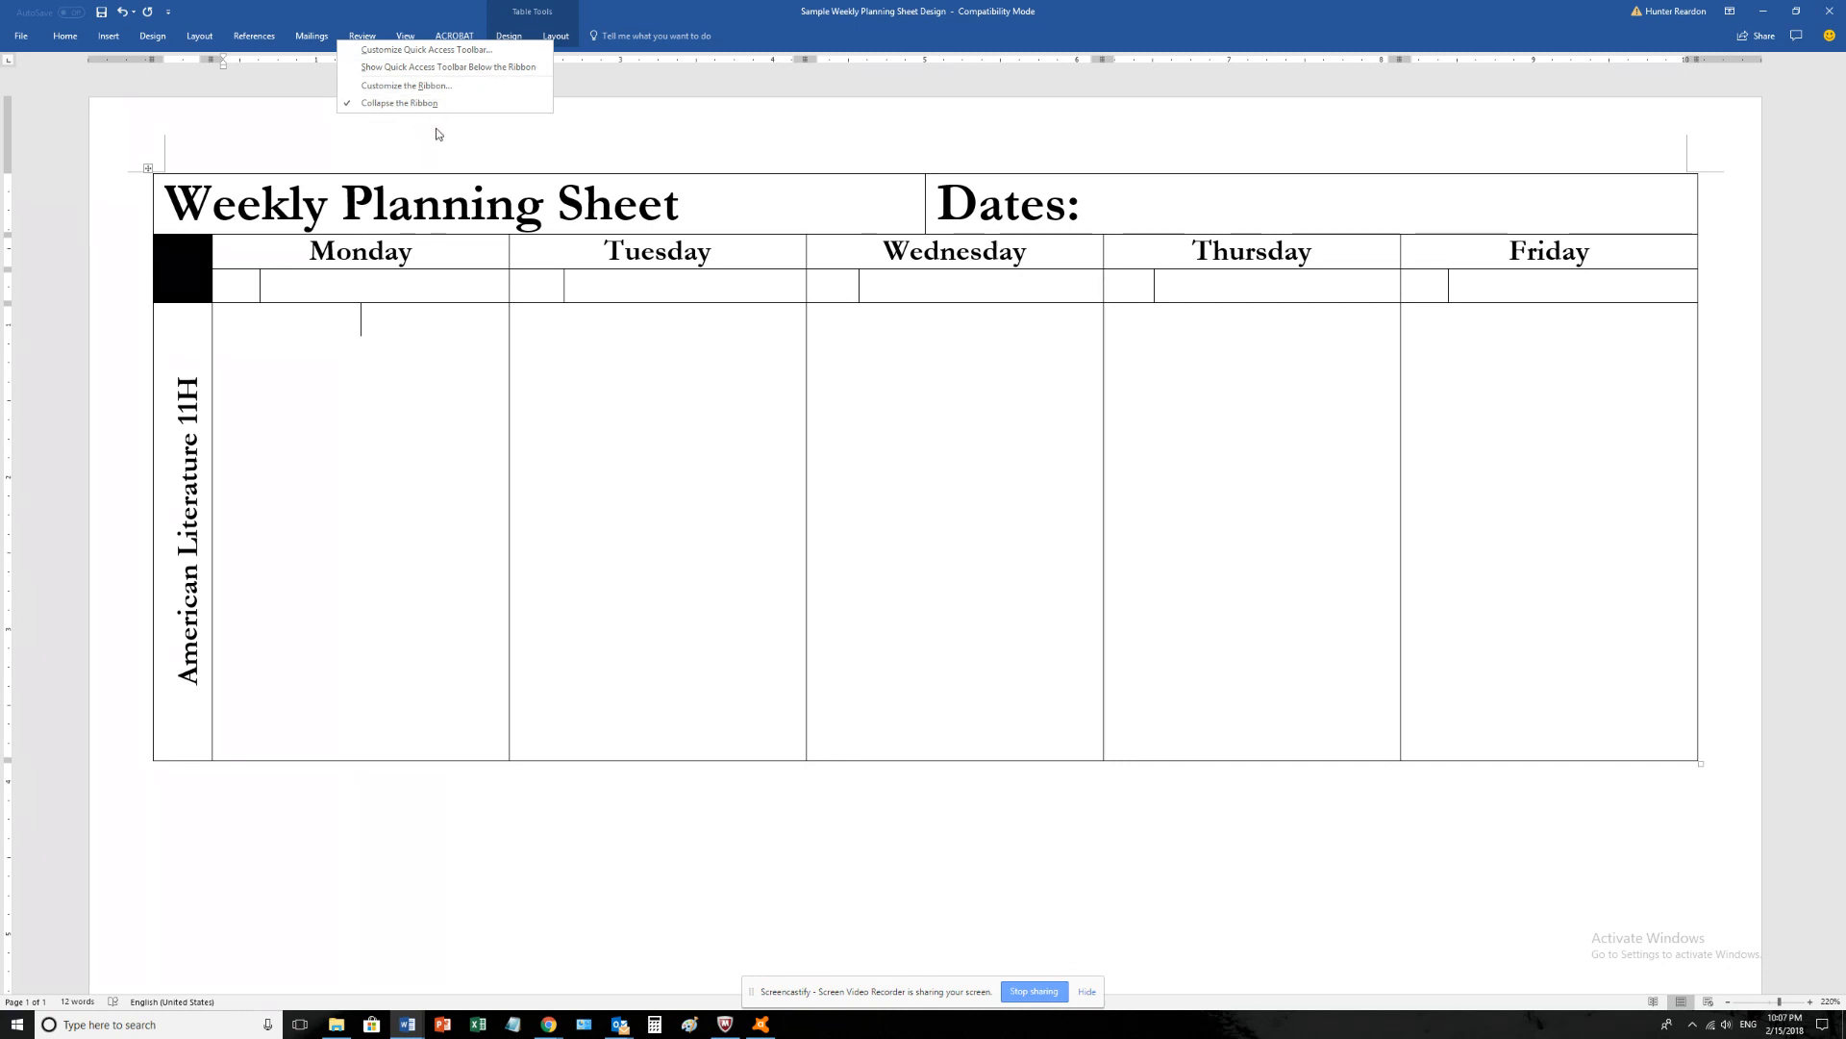
left_click(420, 103)
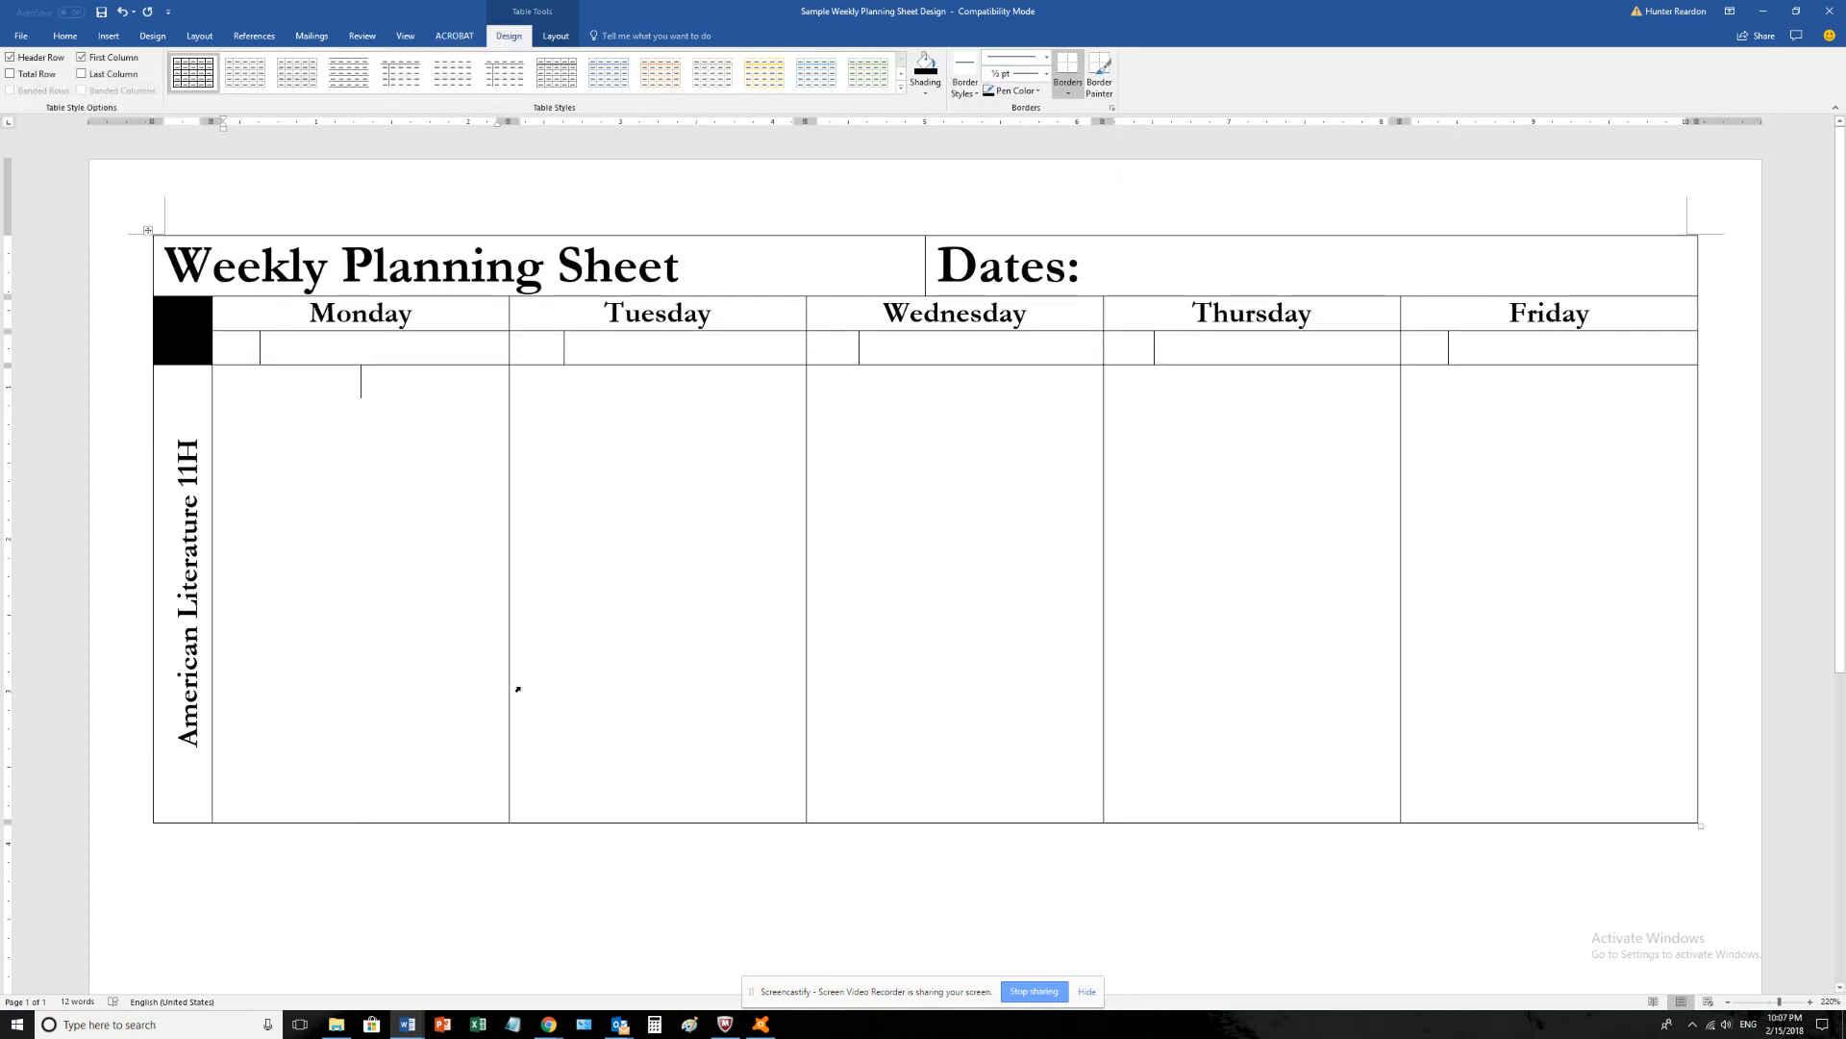
left_click_drag(188, 431, 192, 705)
left_click(194, 721)
scroll(247, 717, "down", 1)
scroll(247, 718, "up", 1)
left_click(813, 524)
scroll(512, 103, "up", 1)
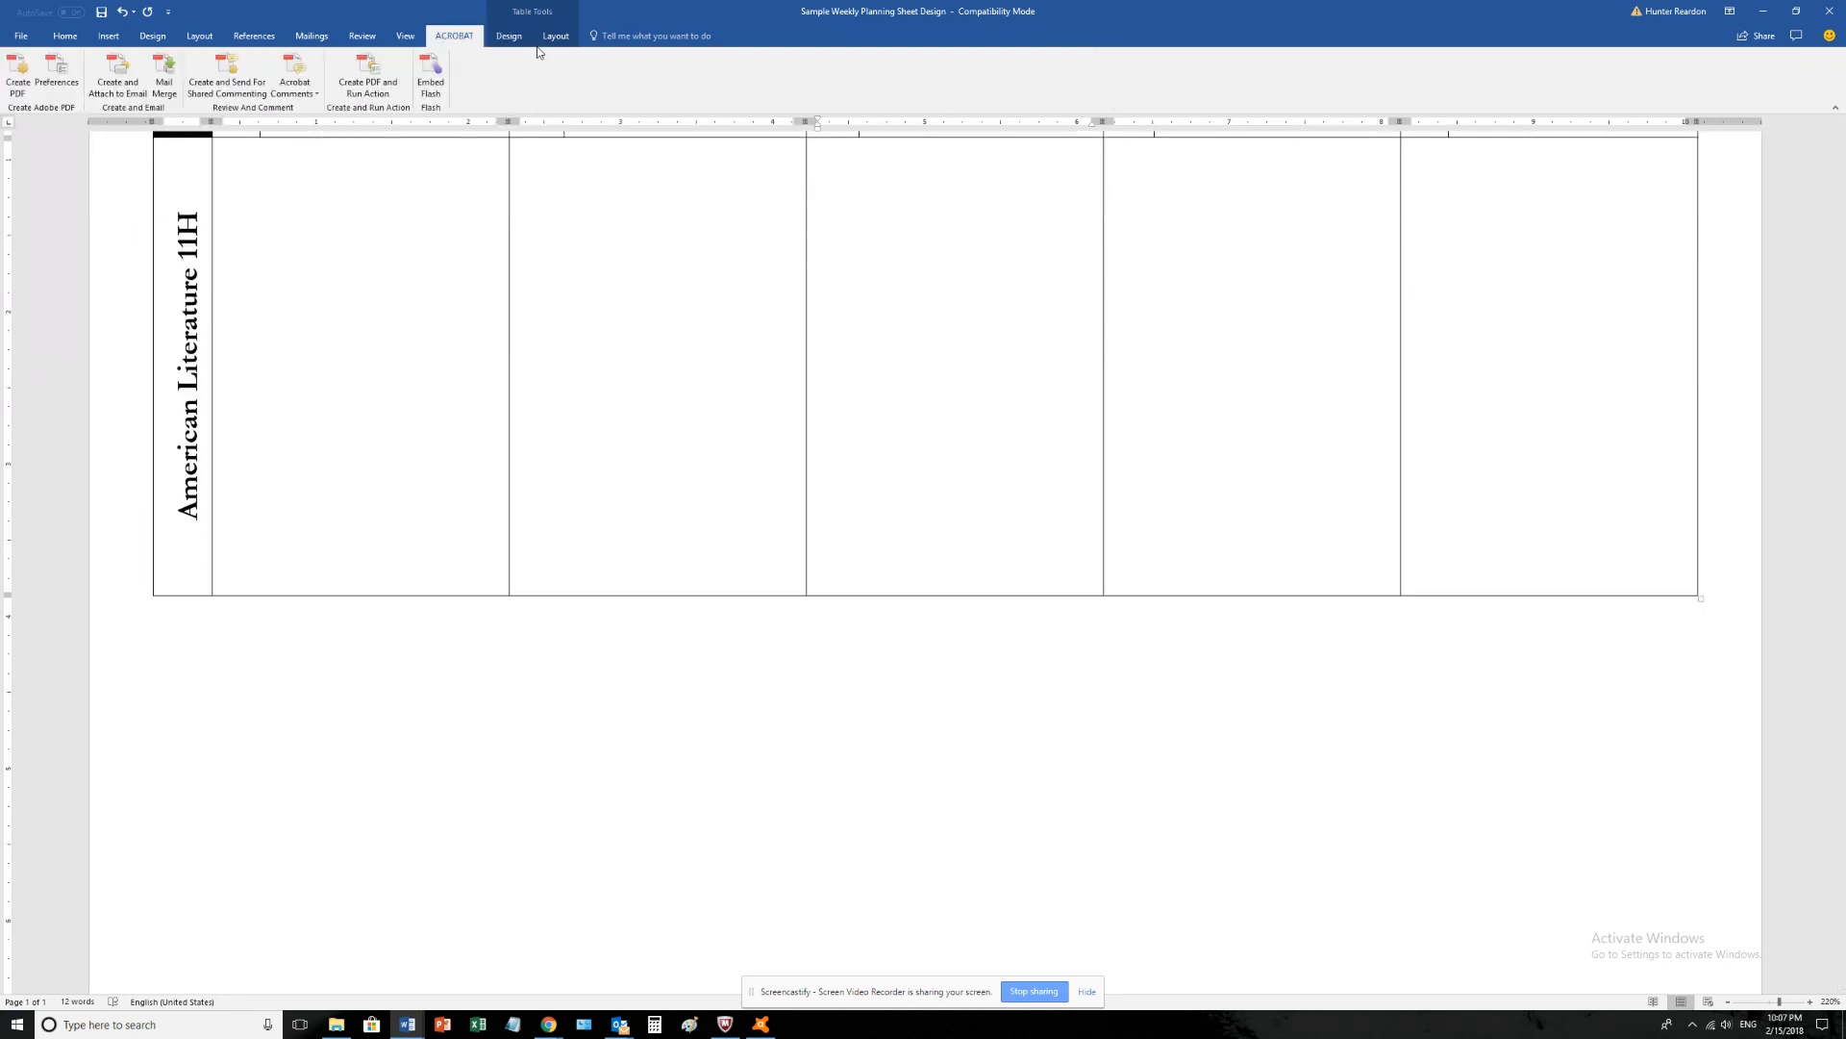
- Try to insert a row above the American Literature 11H row
scroll(536, 102, "up", 2)
left_click(631, 395)
scroll(631, 395, "up", 3)
left_click(556, 36)
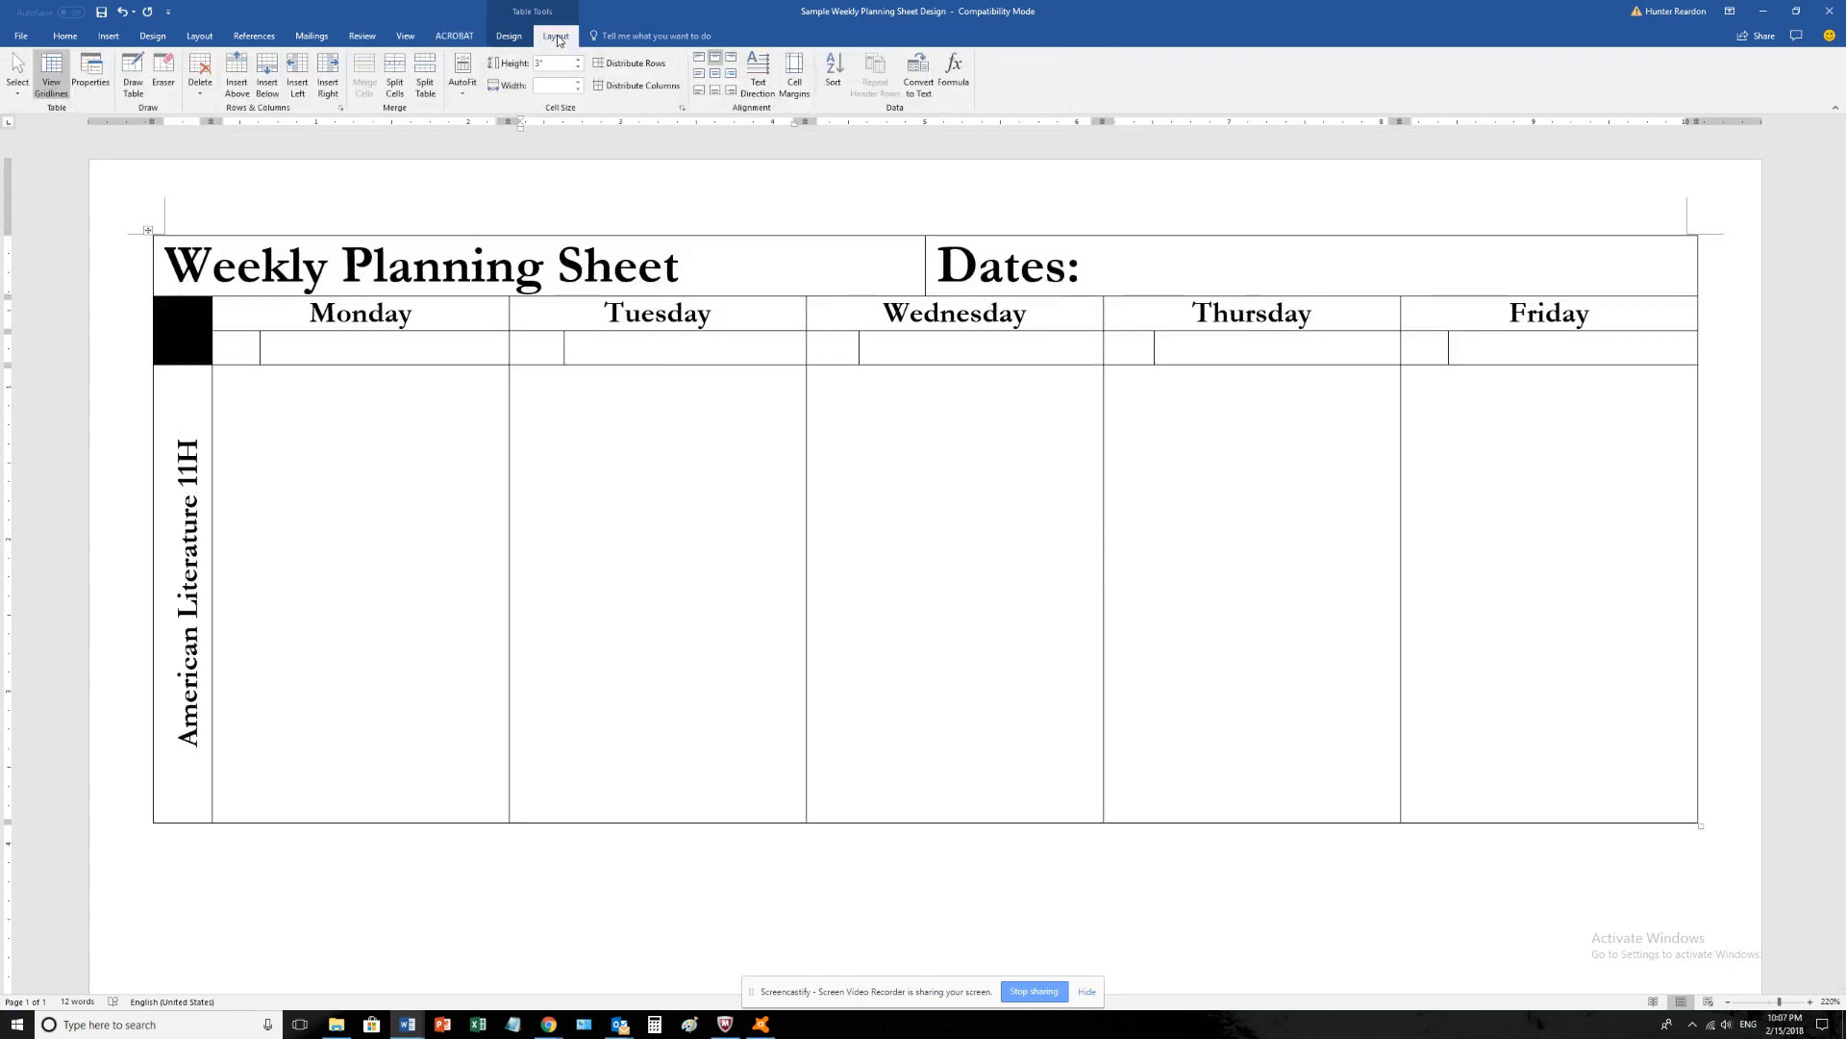
left_click(236, 77)
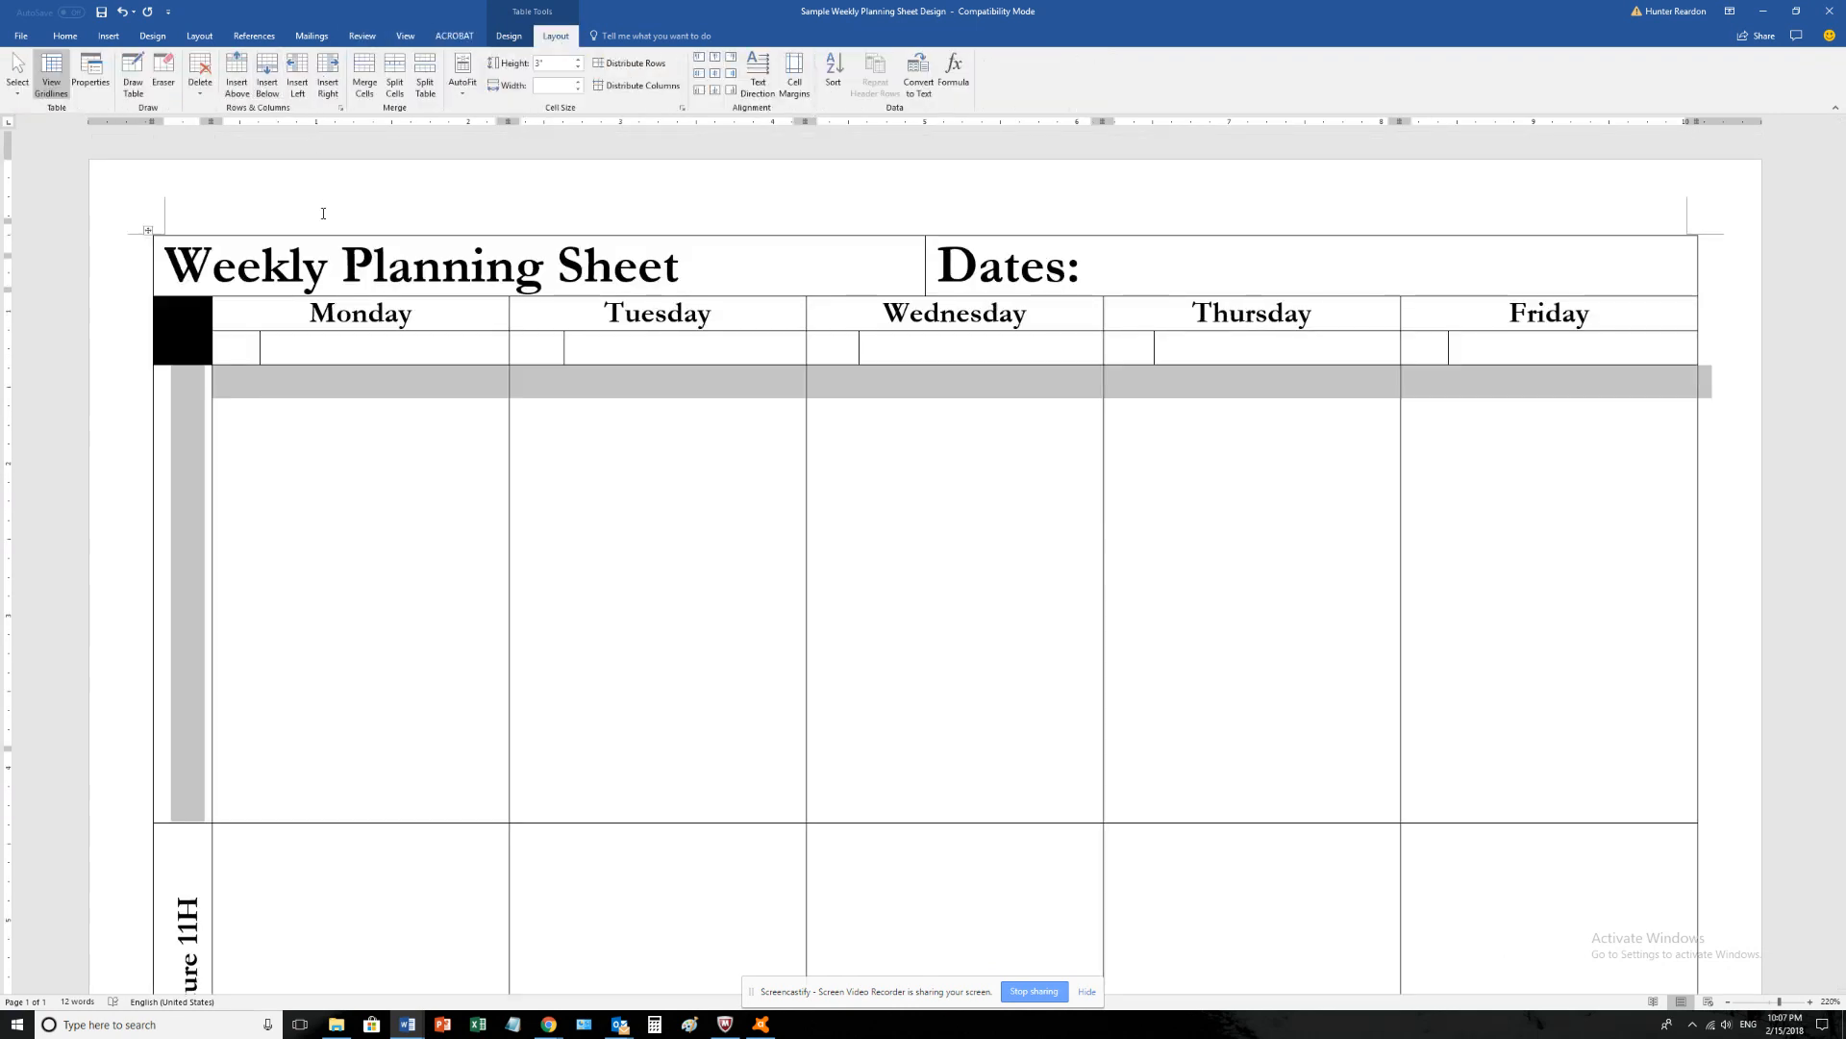
scroll(323, 193, "down", 3)
scroll(268, 309, "up", 3)
key("ctrl+z")
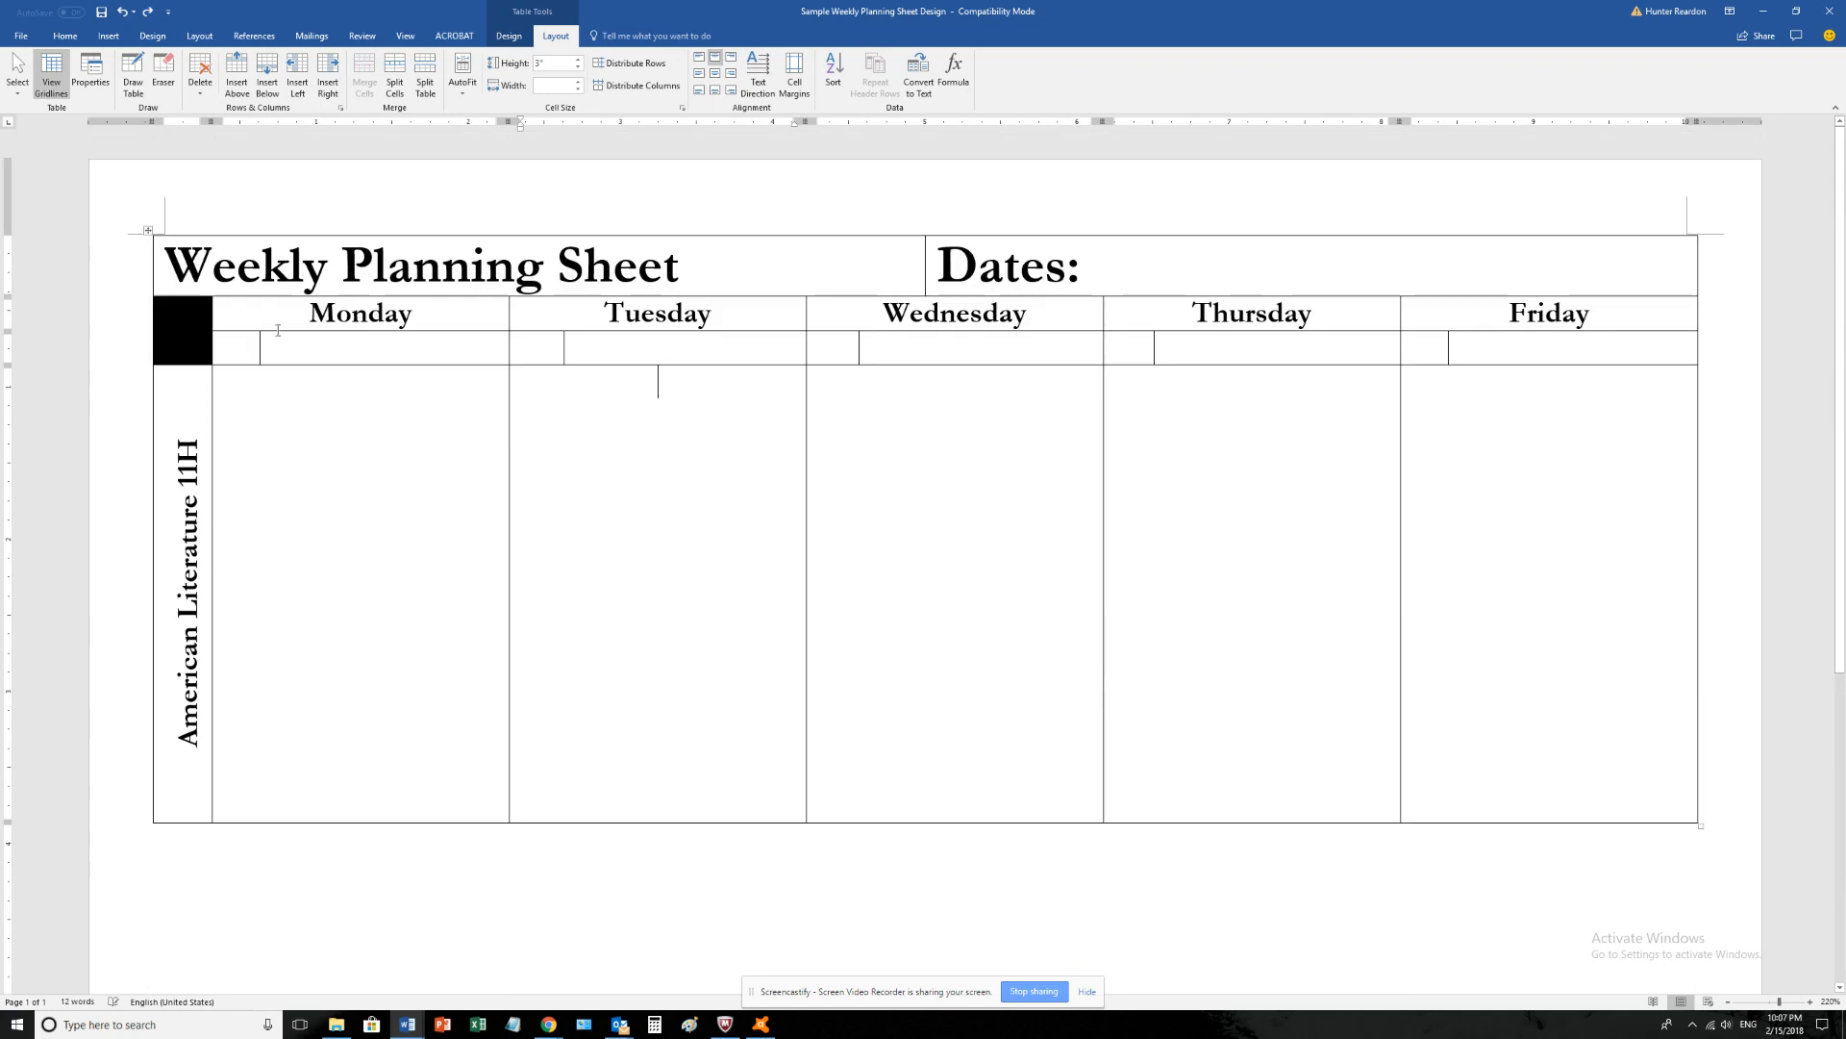
- Insert a row below the American Literature 11H row and label its first cell "English 9A"
left_click(319, 613)
left_click(268, 85)
scroll(273, 433, "down", 5)
left_click(205, 559)
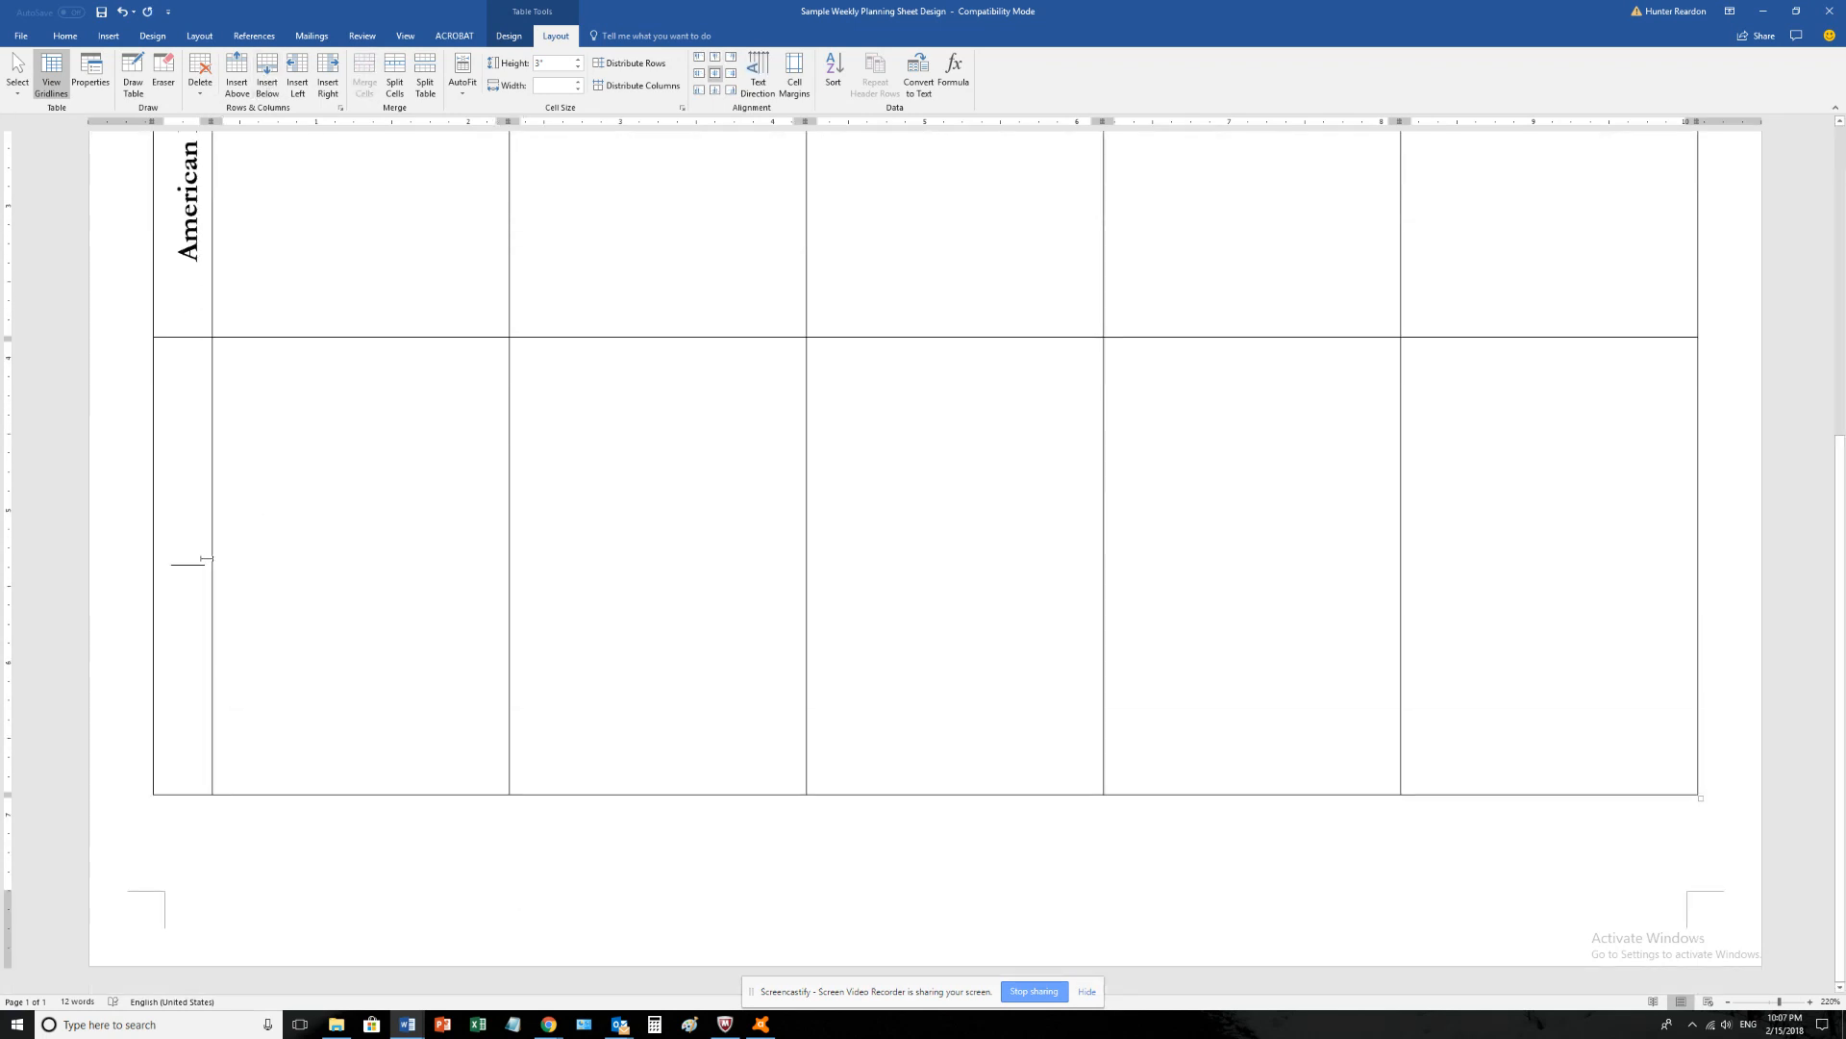
type("English 9A")
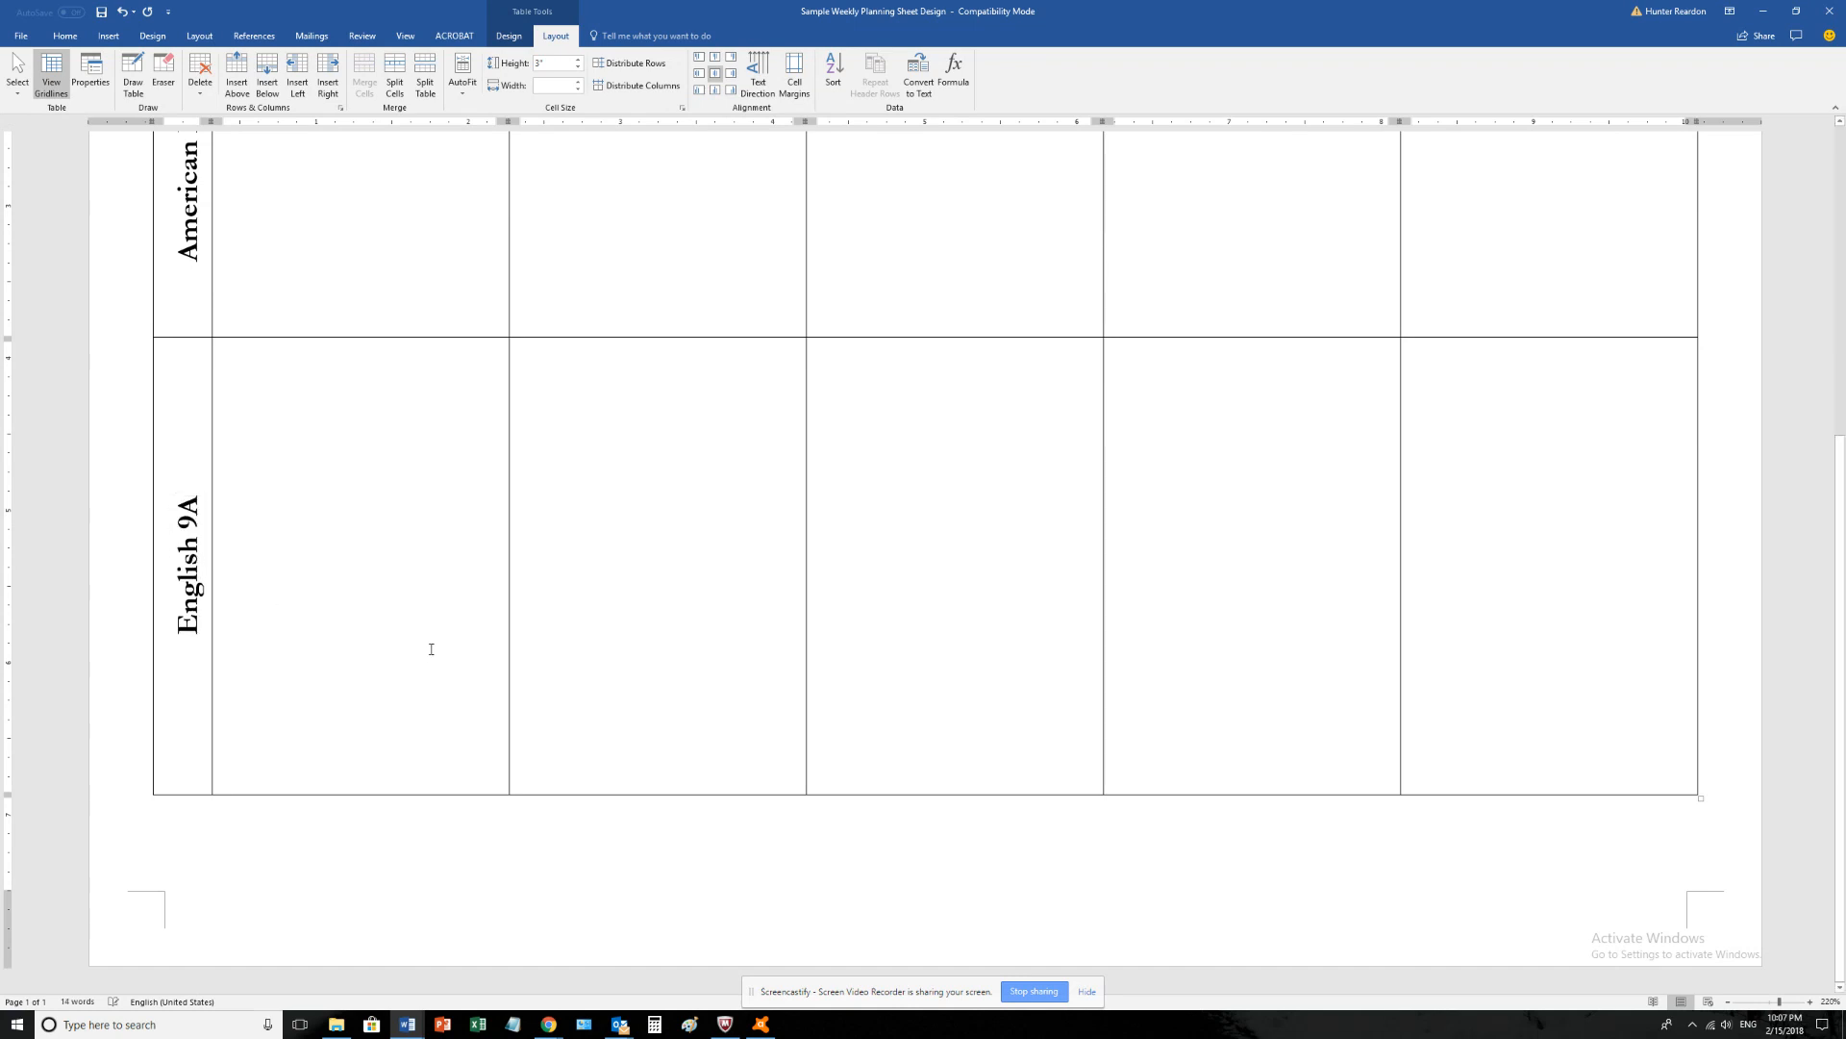
- Examine the divider row between the two class rows in the finished Weekly Planning Sheet document, and close that document
scroll(424, 643, "up", 4)
left_click(413, 631)
left_click(452, 770)
left_click(358, 478)
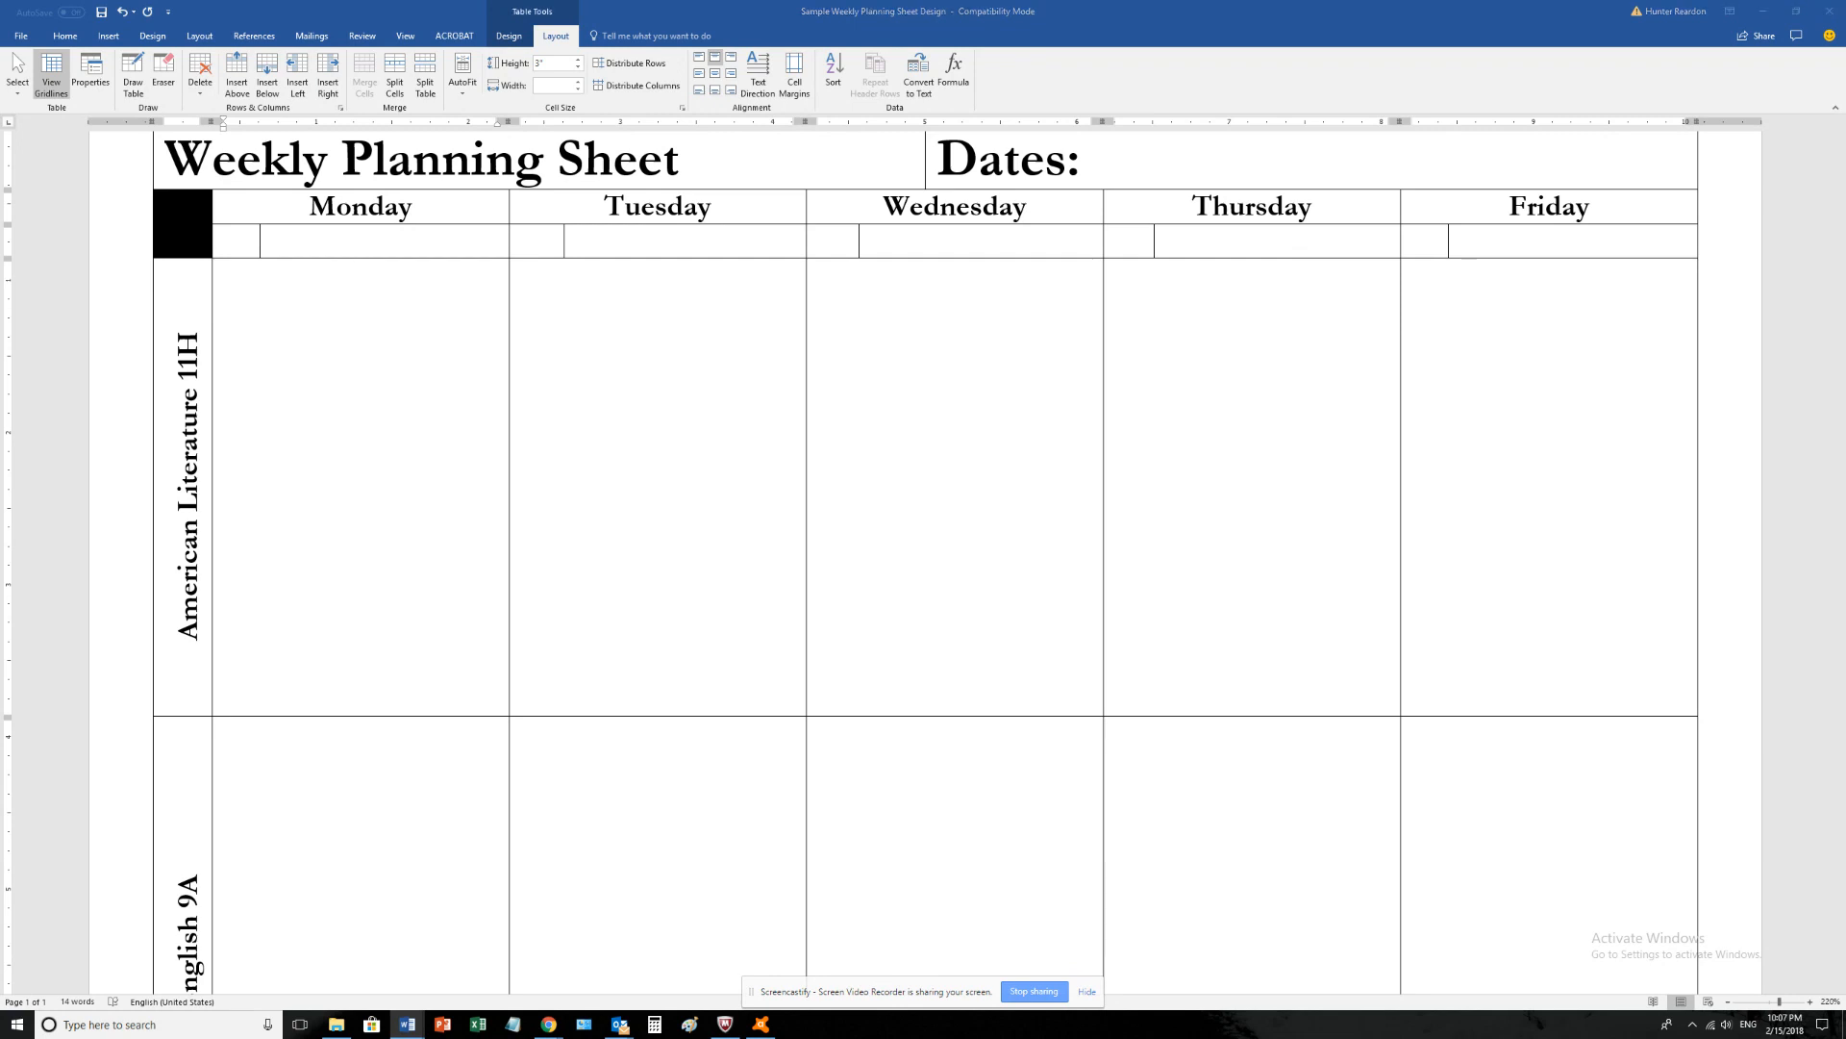
left_click_drag(1845, 132, 1165, 152)
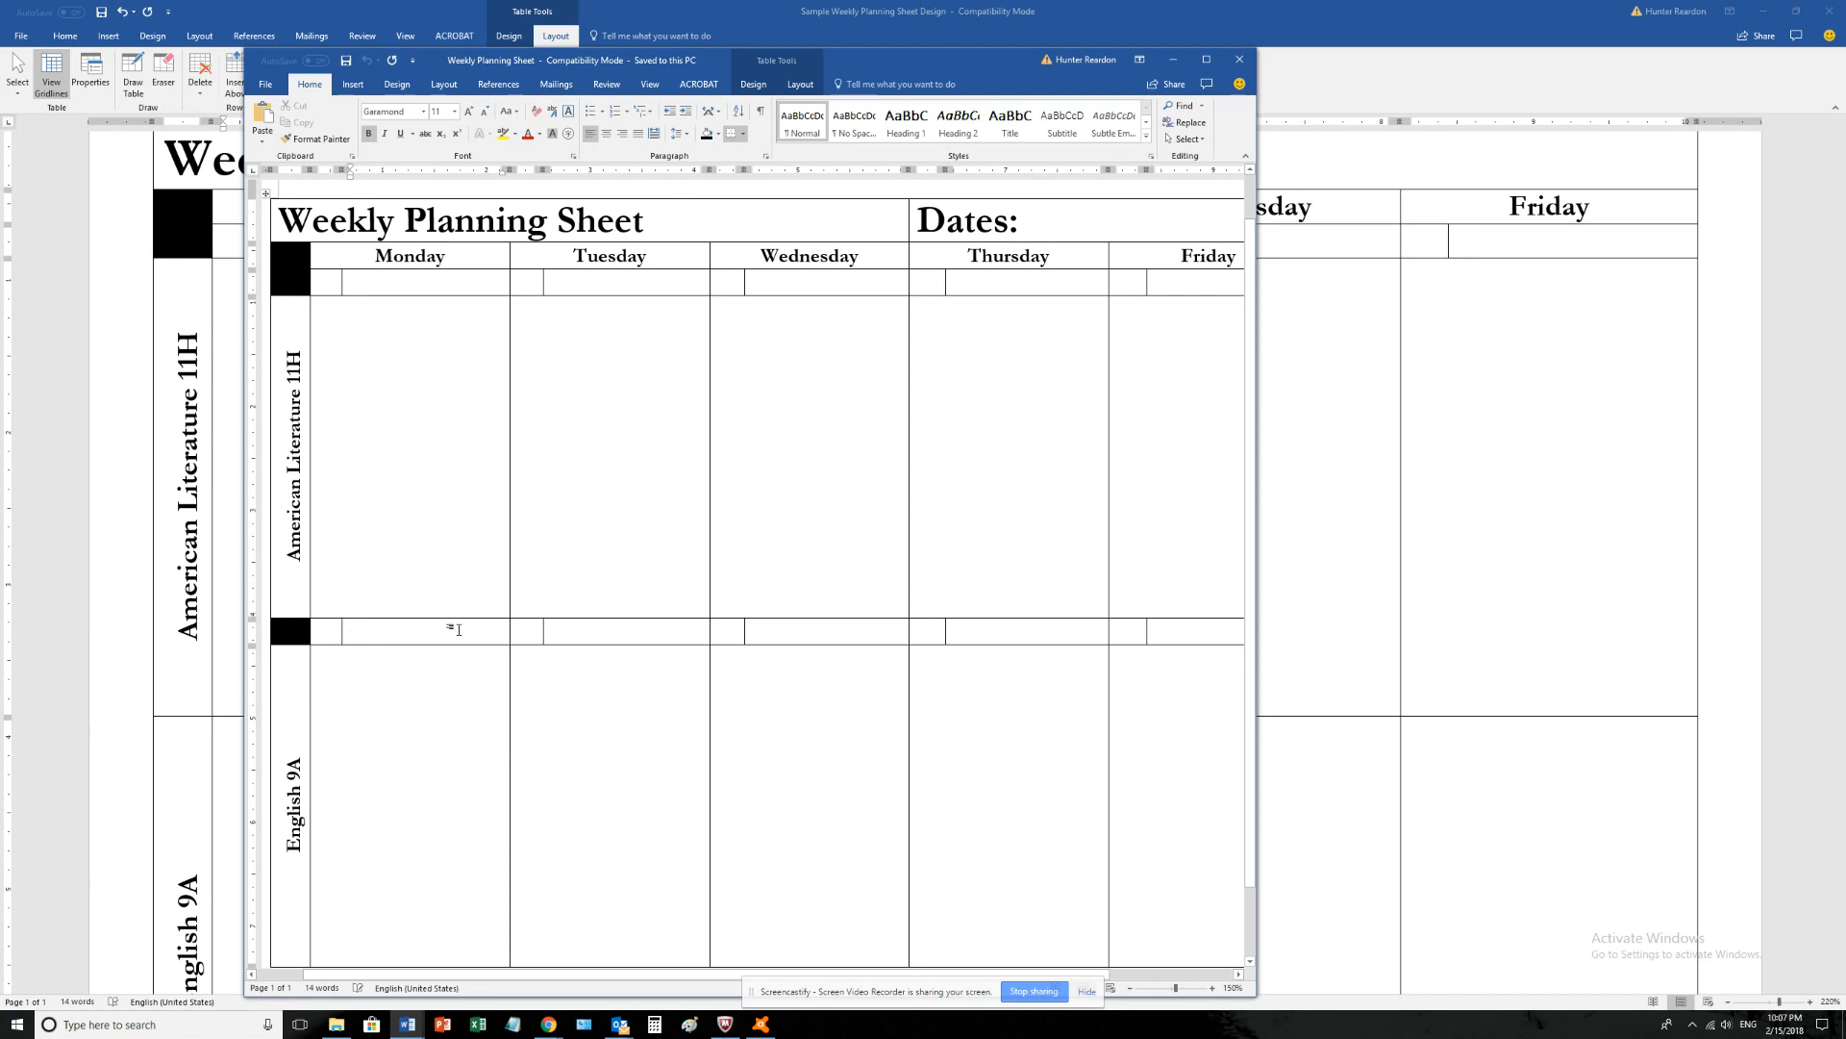
left_click(514, 638)
left_click(766, 630)
left_click(1240, 61)
scroll(1357, 402, "down", 3)
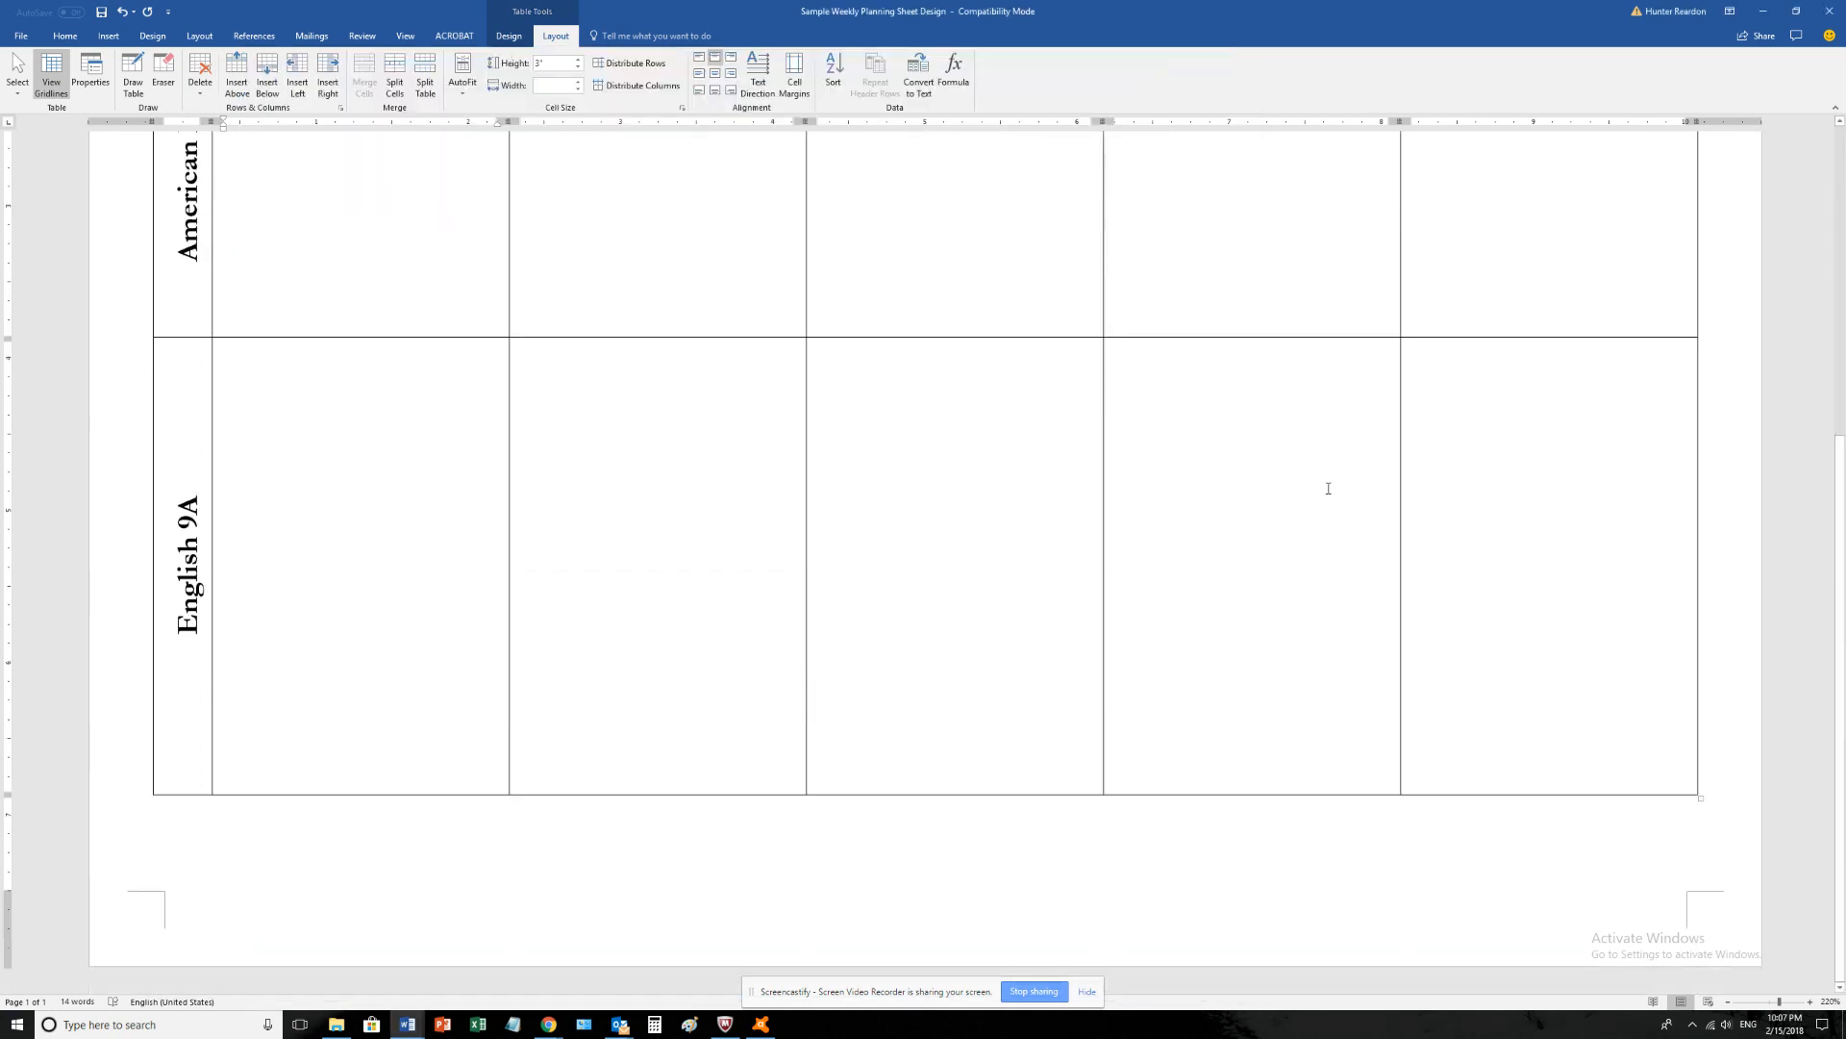
scroll(1042, 734, "up", 3)
scroll(660, 734, "down", 3)
left_click(374, 743)
scroll(370, 716, "up", 2)
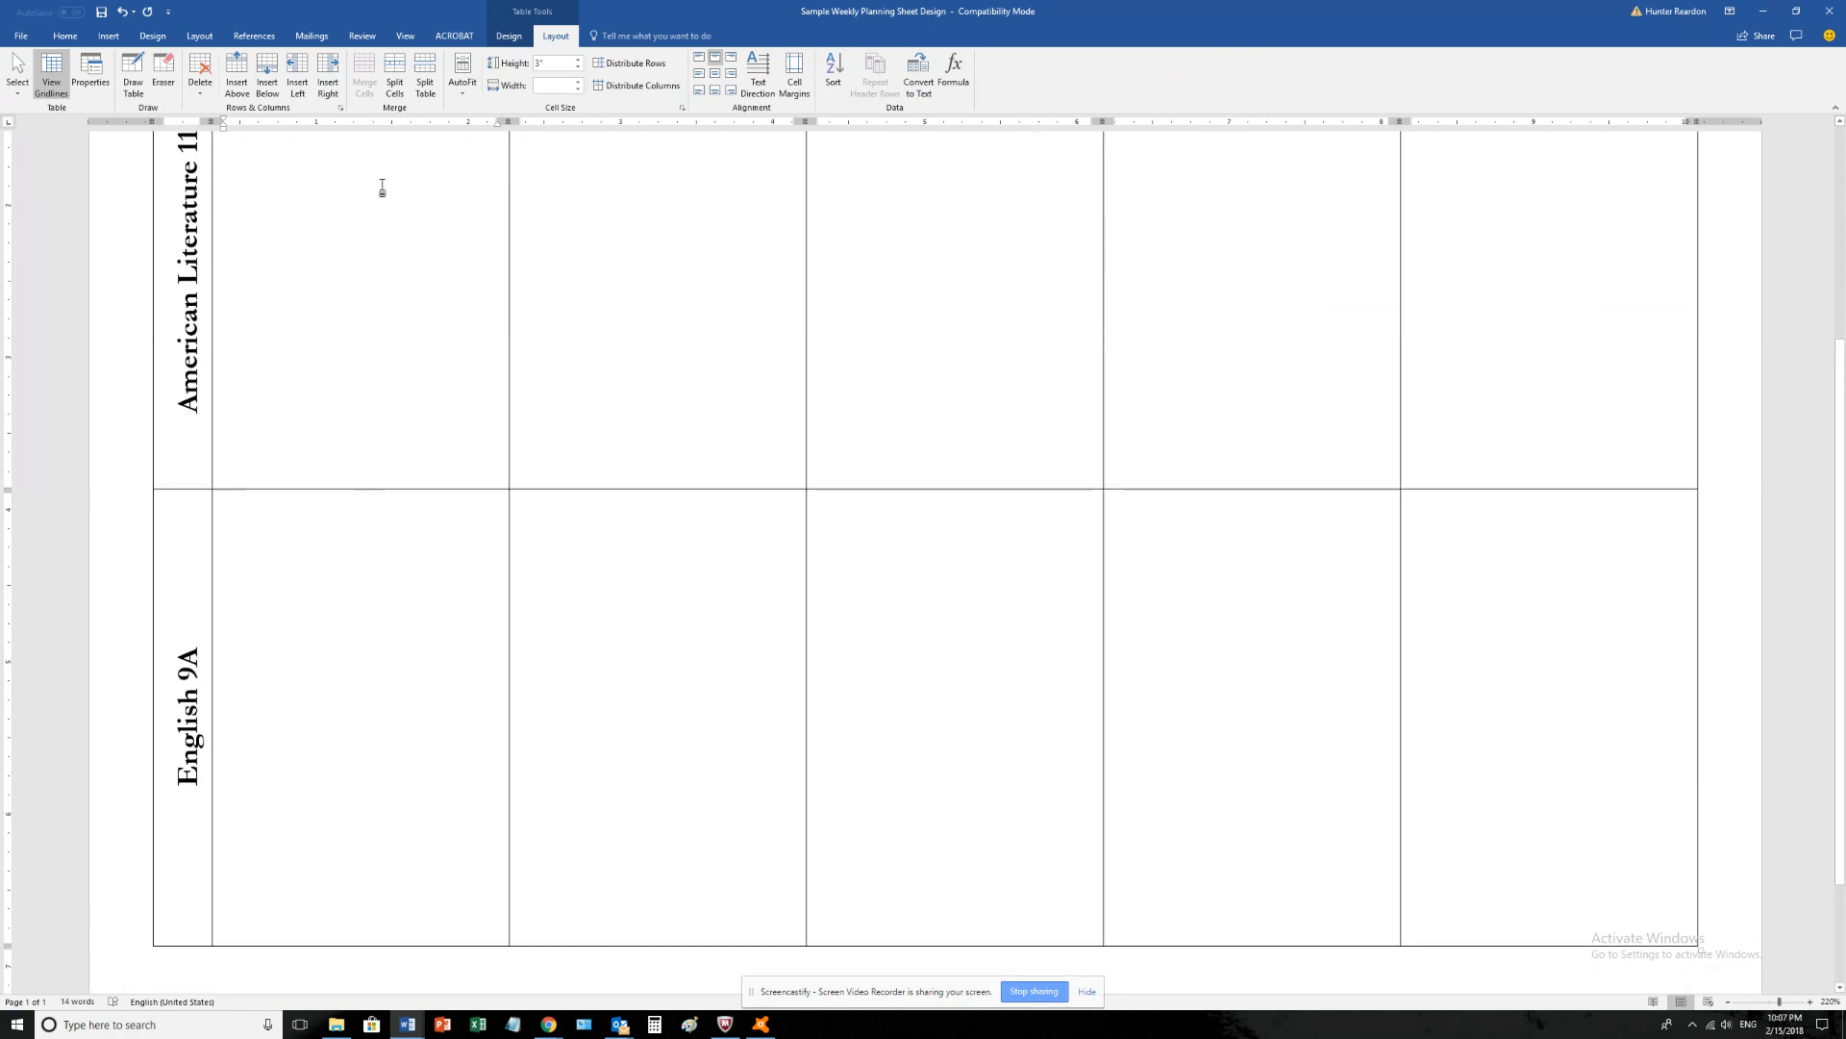
- Insert a divider row between the American Literature 11H and English 9A rows and set its height to 0.02"
left_click(260, 93)
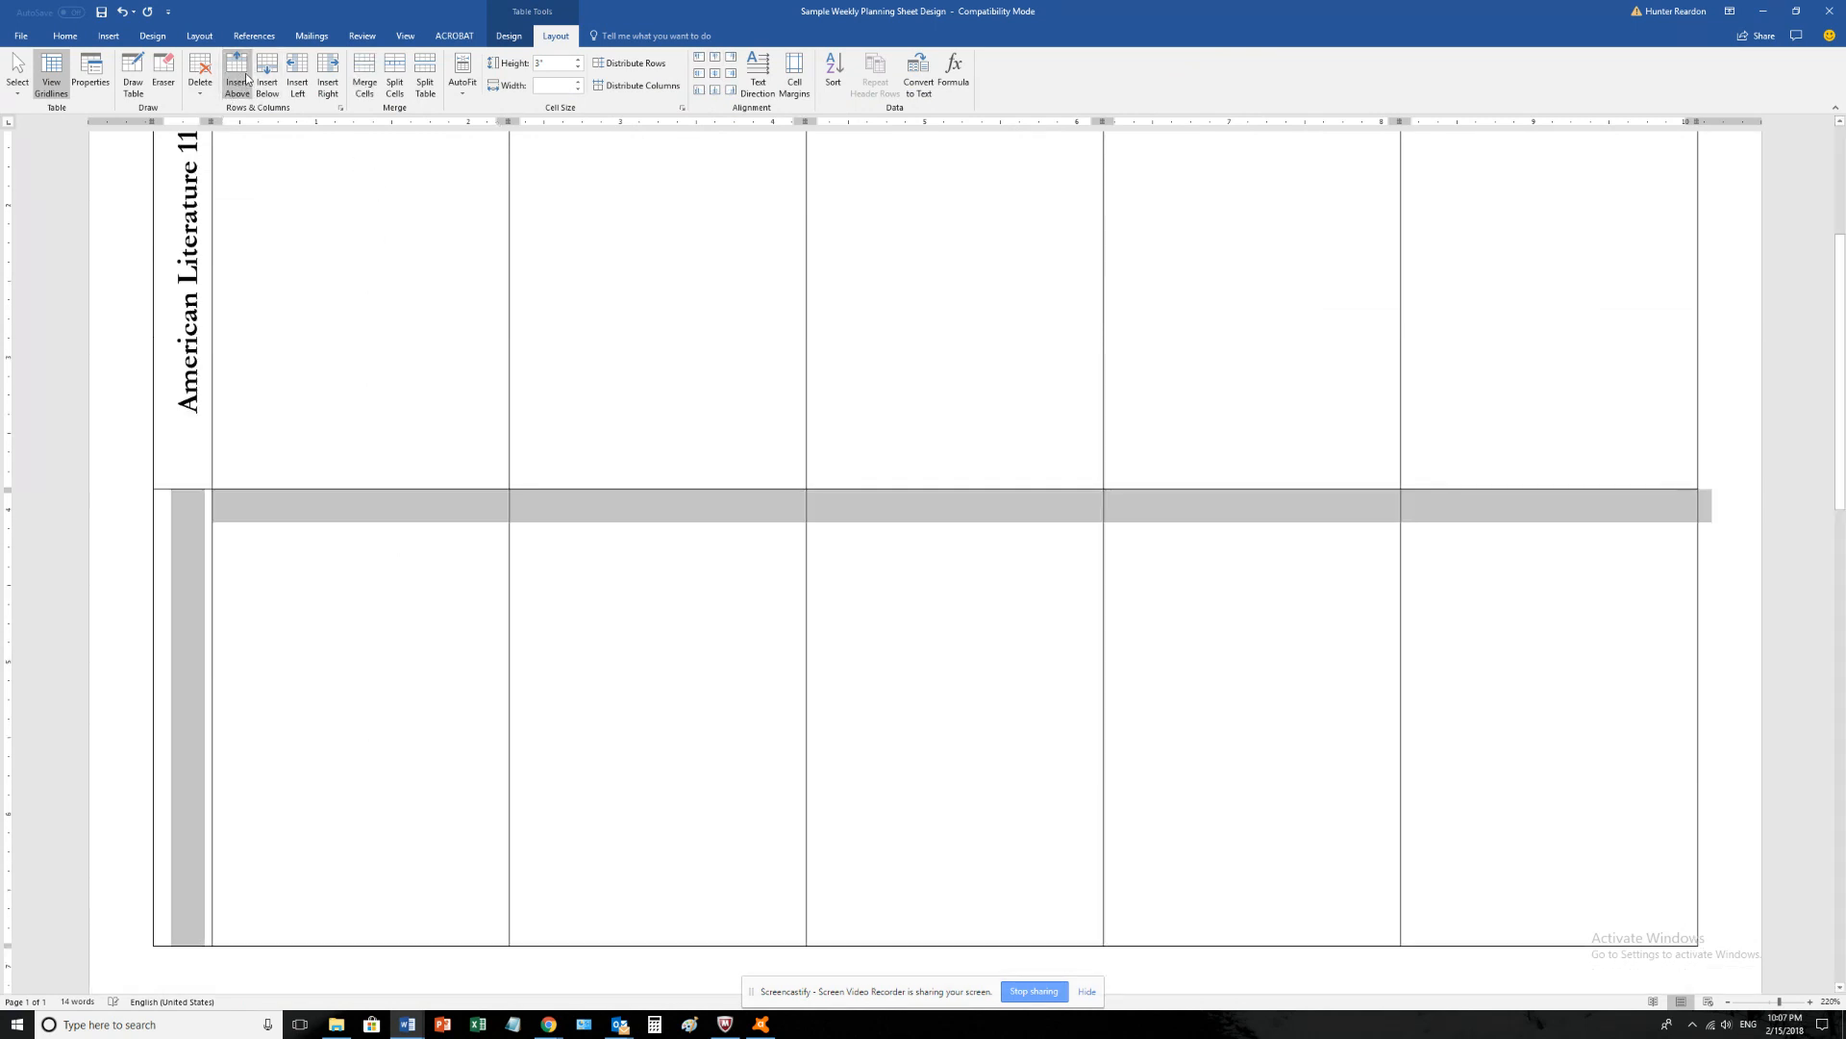
left_click(1145, 671)
left_click_drag(1486, 613, 187, 616)
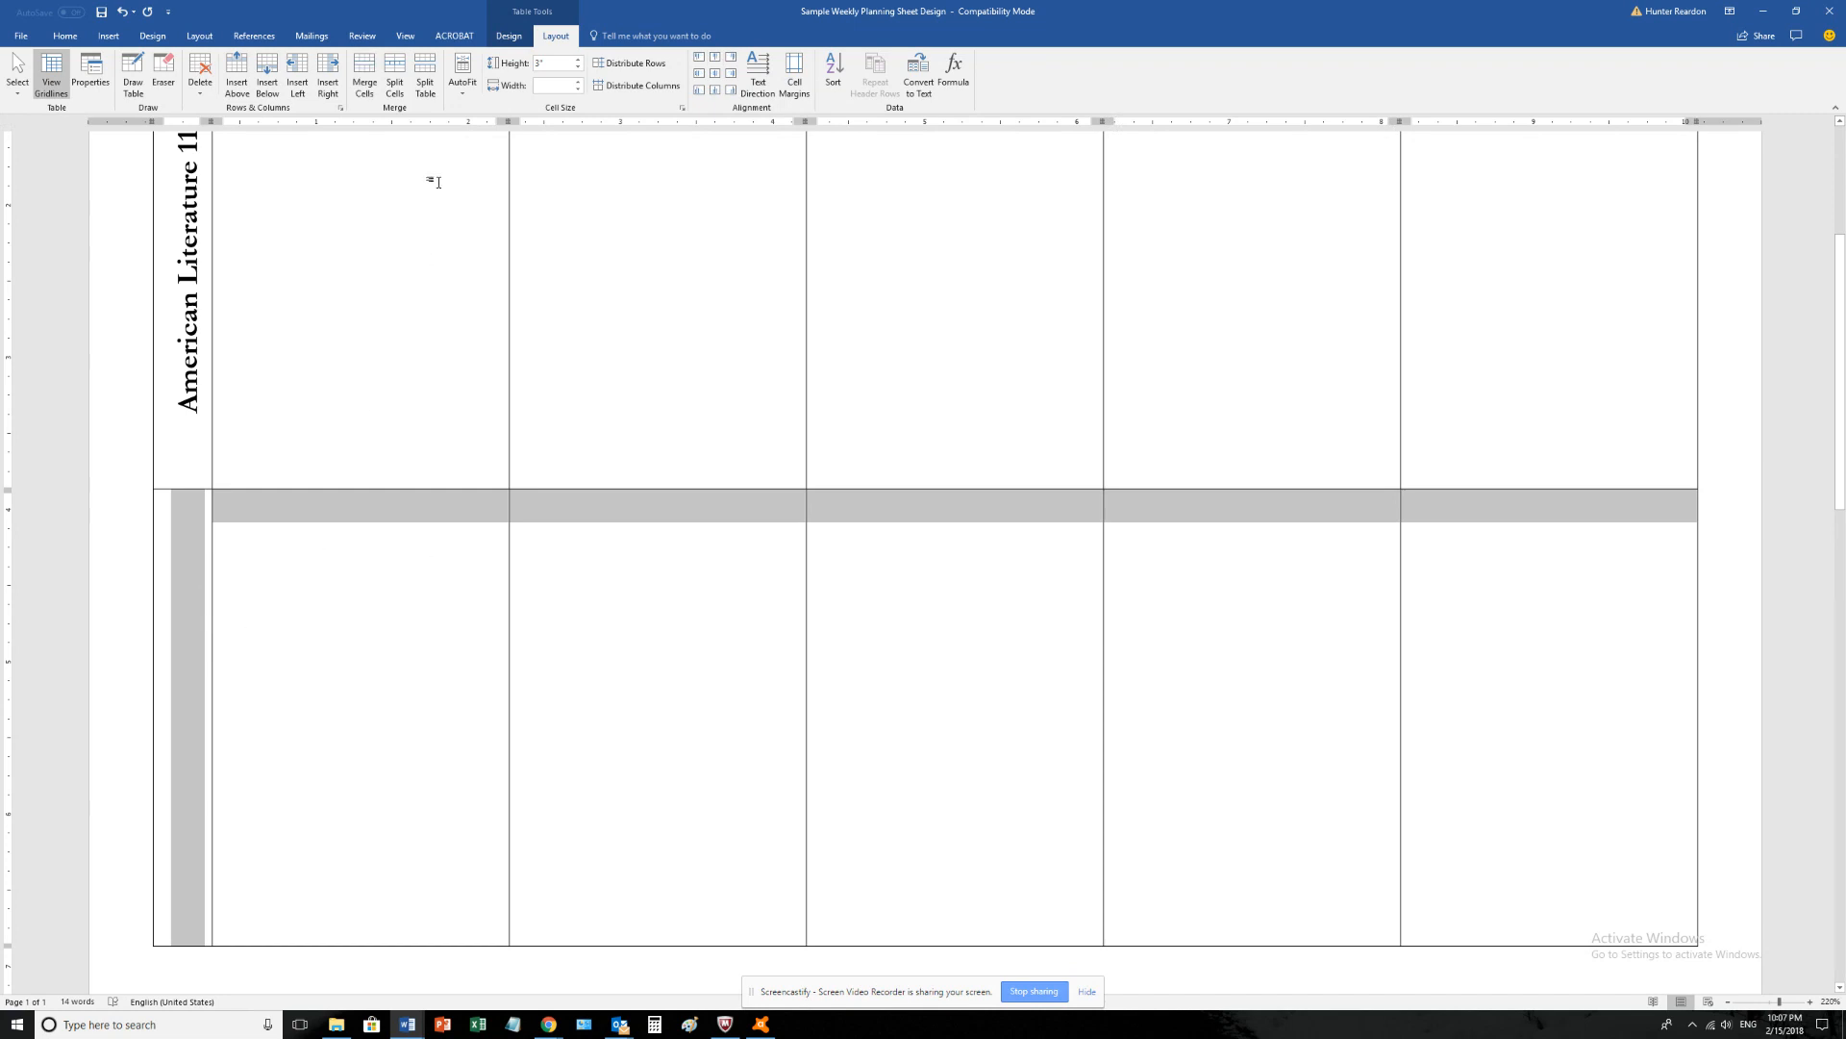
key("BackSpace")
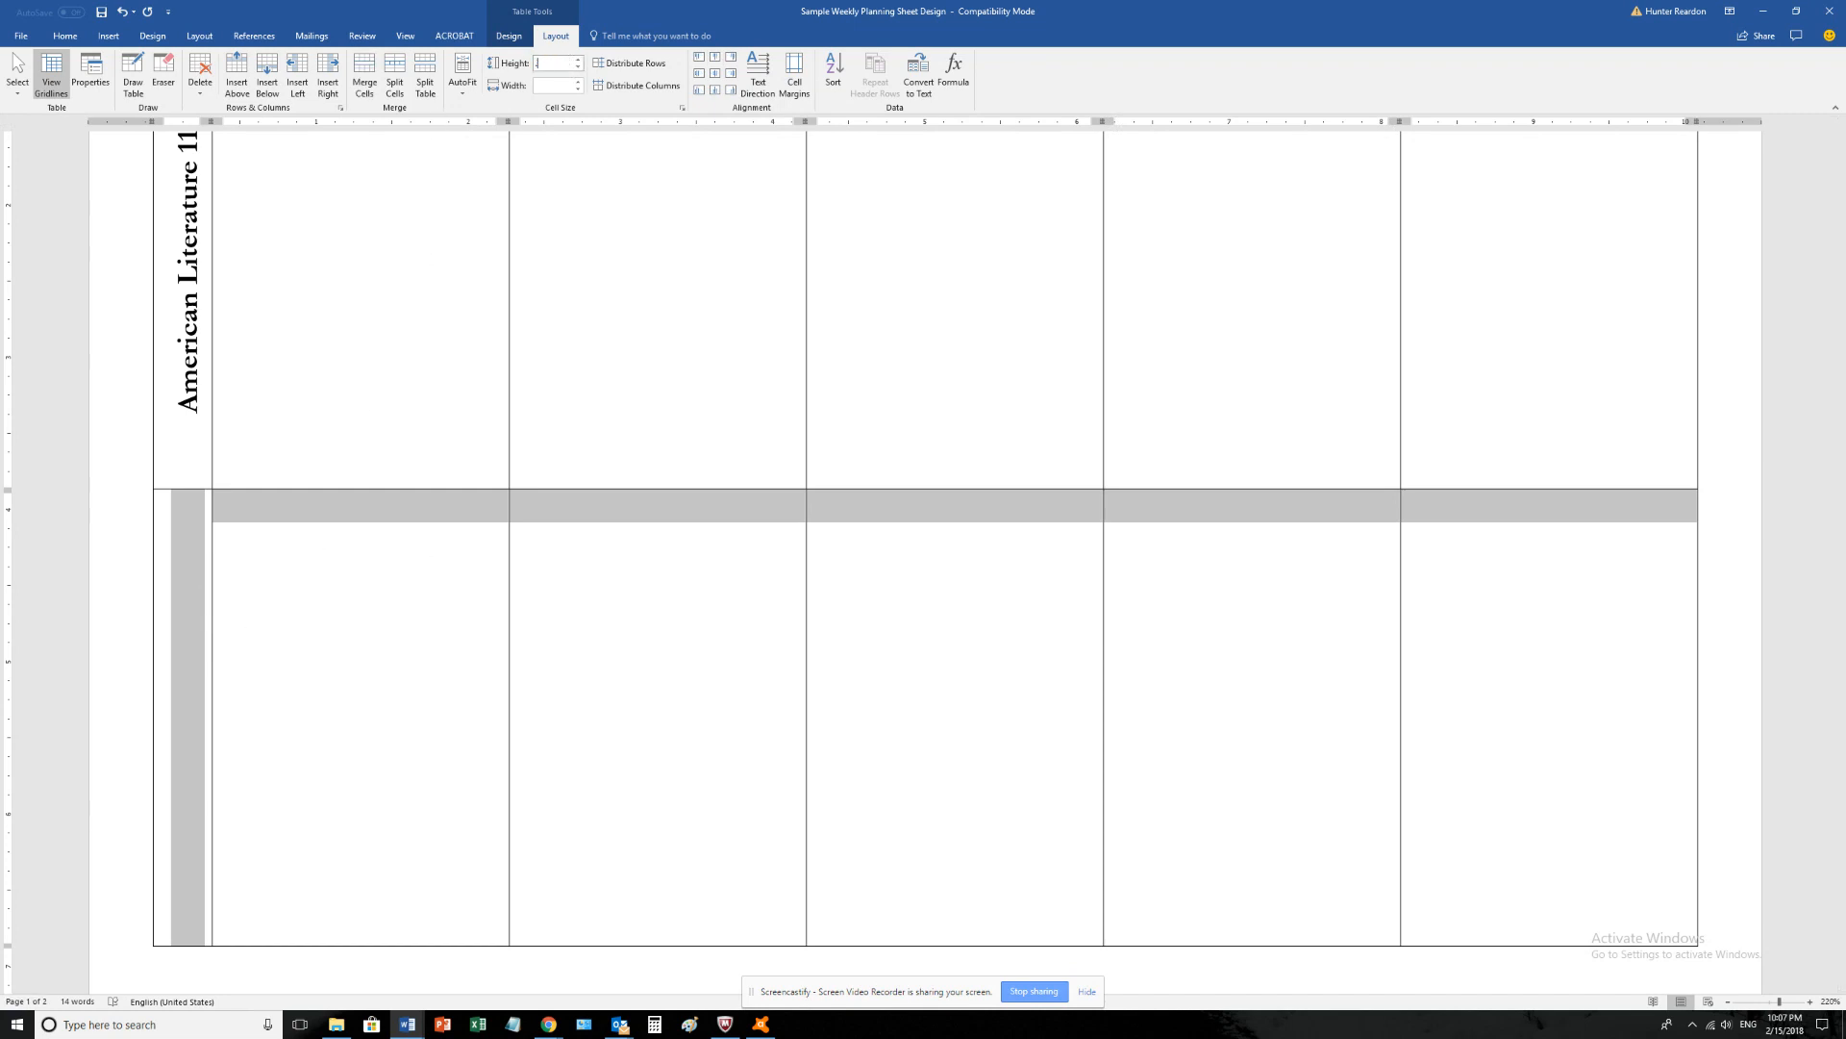
key("Return")
left_click(1067, 510)
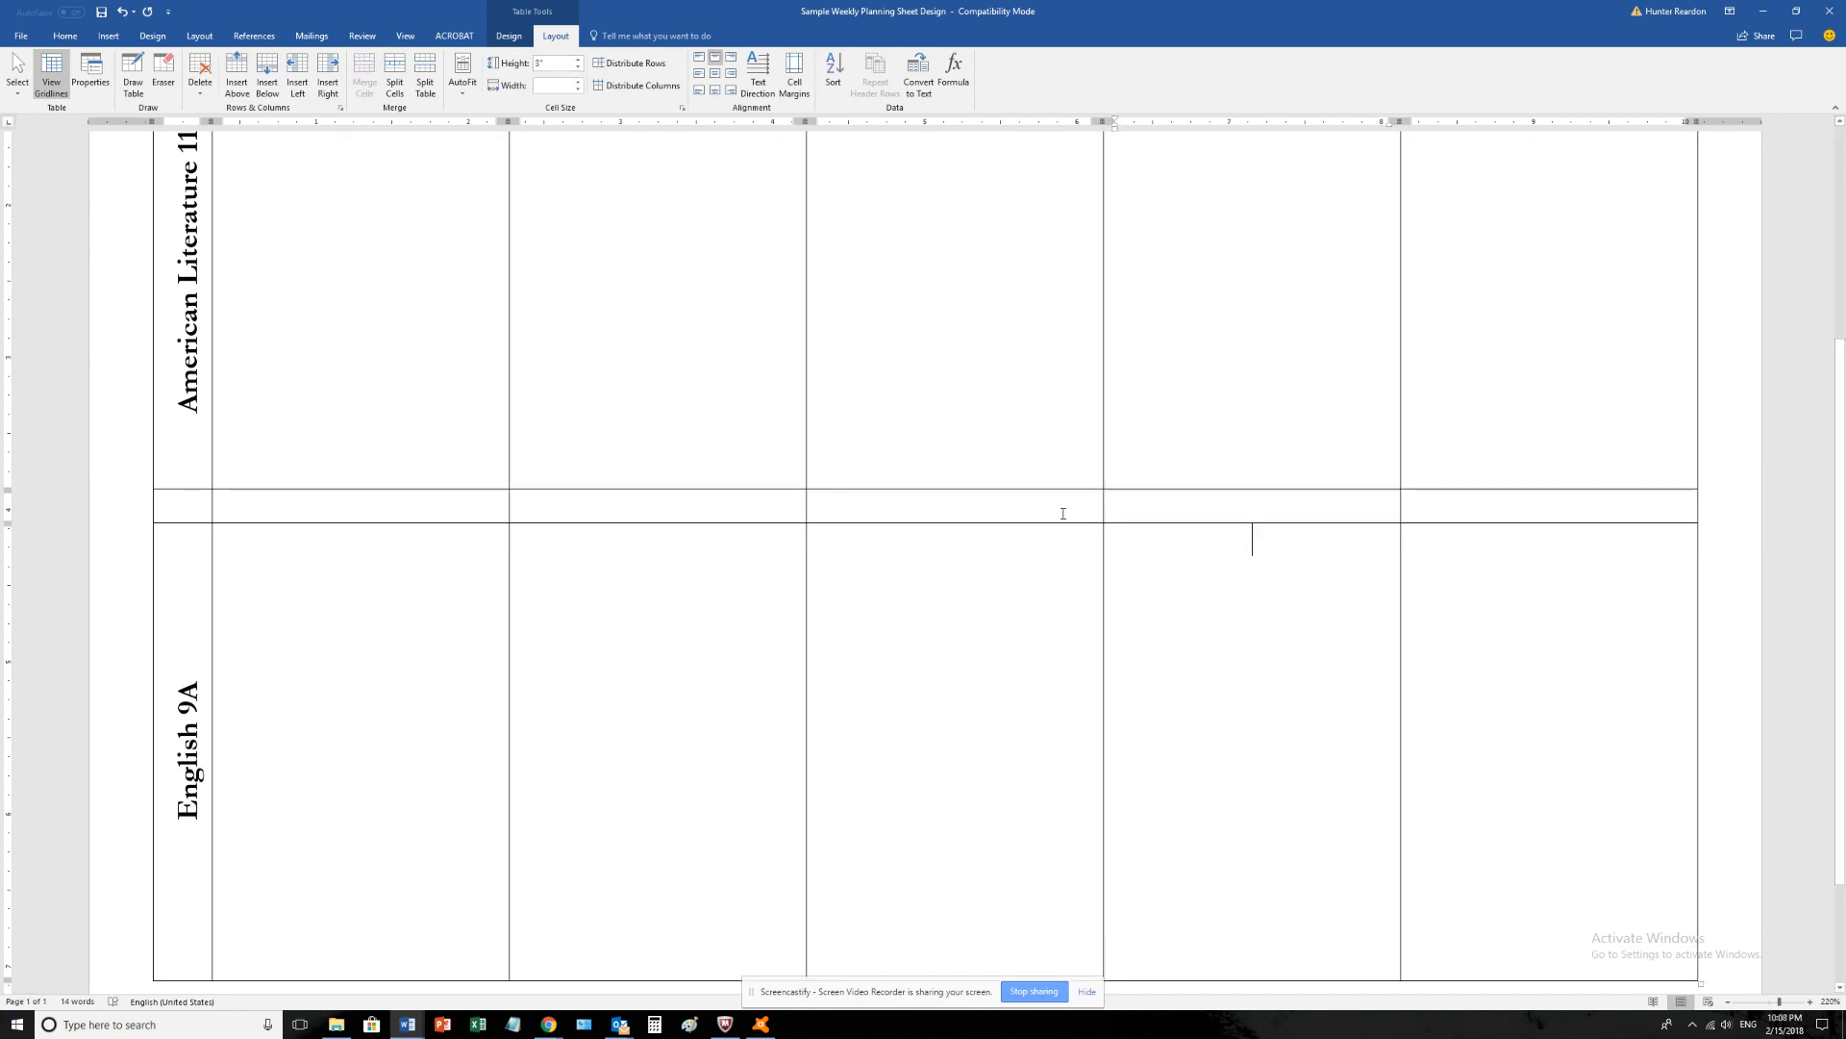
- Split the divider row's five weekday cells into 10 columns and 1 row, and narrow Monday's first cell
scroll(886, 528, "up", 3)
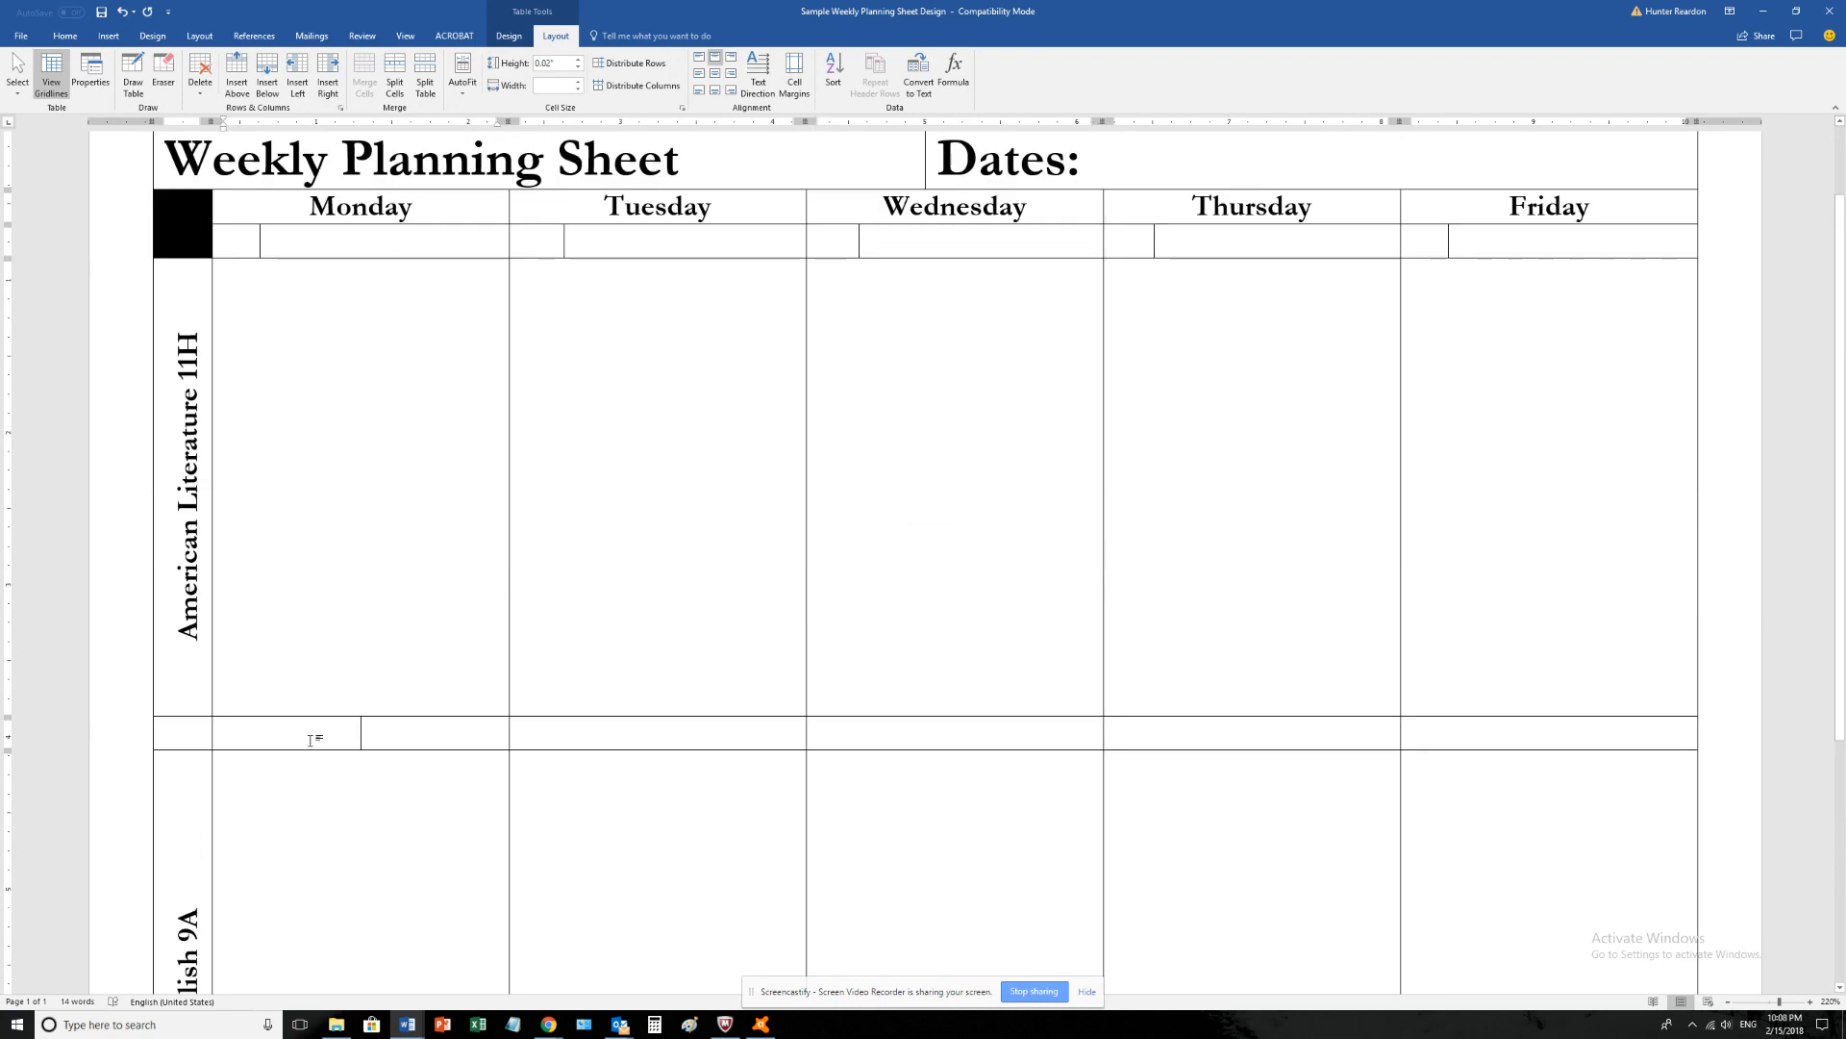
left_click_drag(310, 742, 1450, 731)
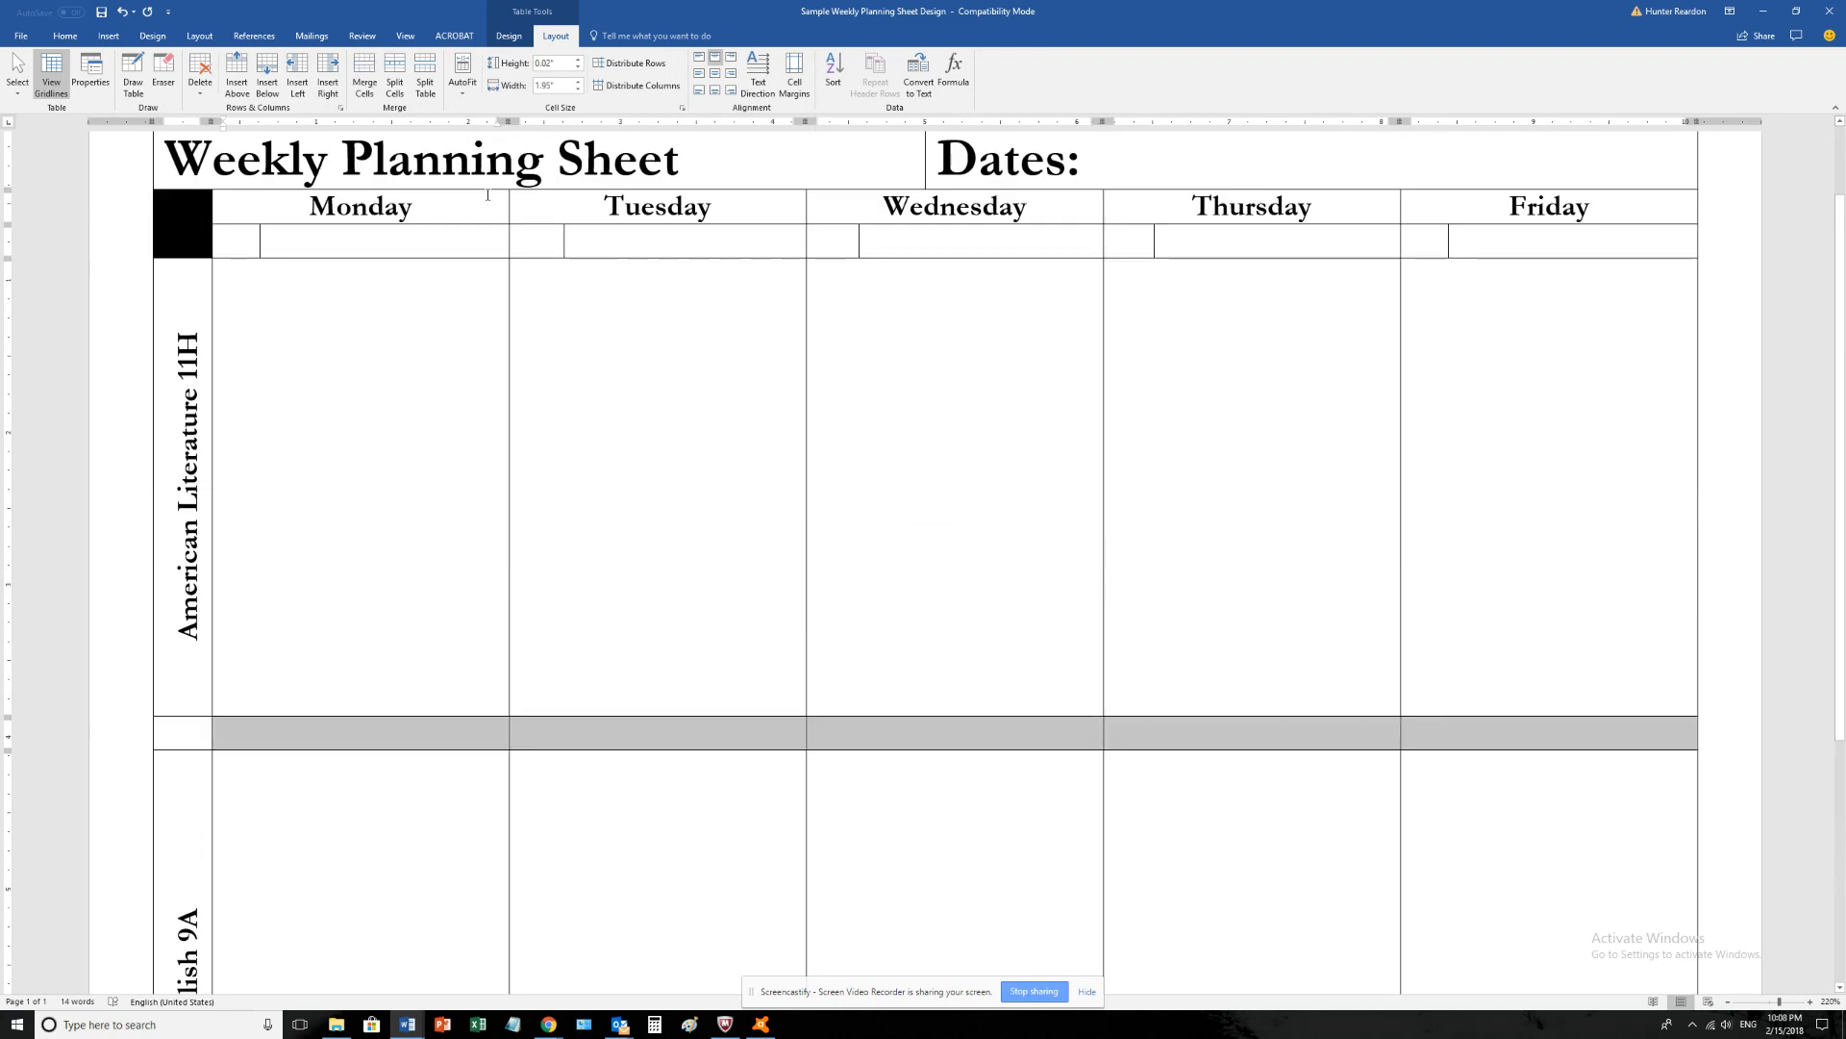
left_click(394, 75)
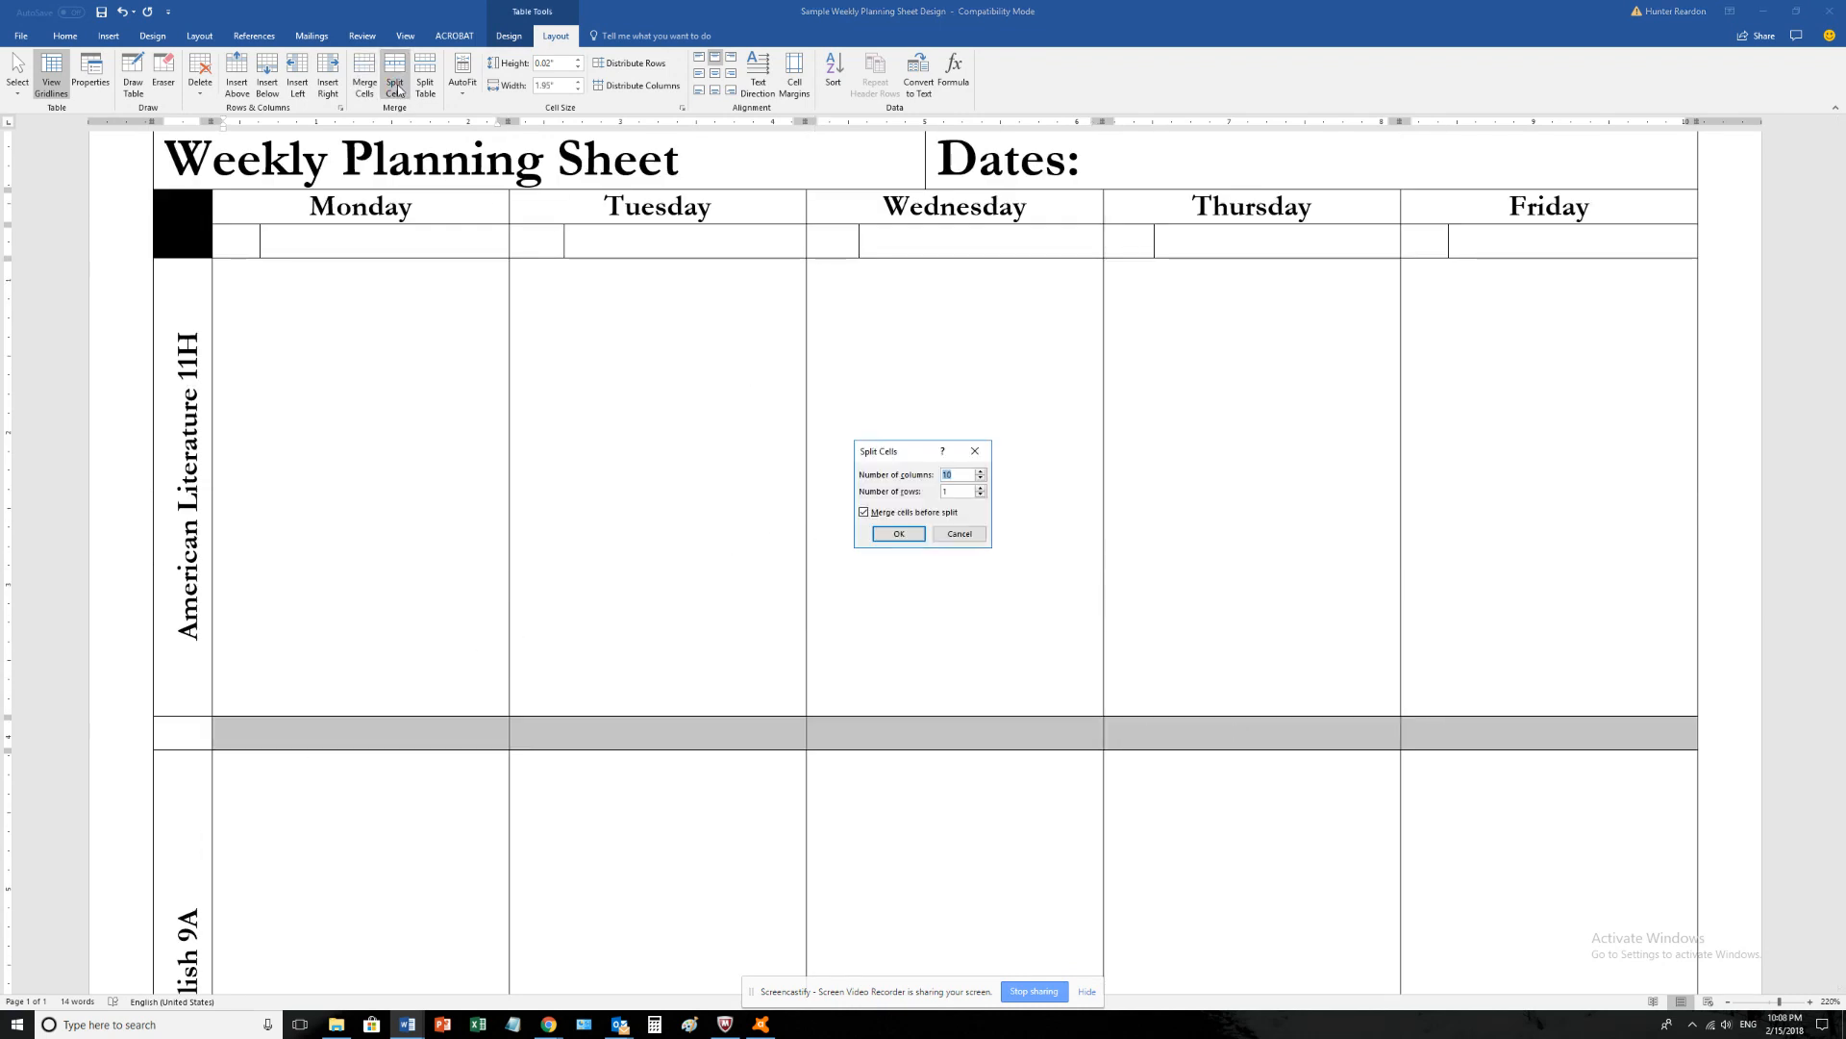
left_click(899, 534)
left_click_drag(361, 740, 306, 729)
left_click(345, 735)
left_click(199, 739)
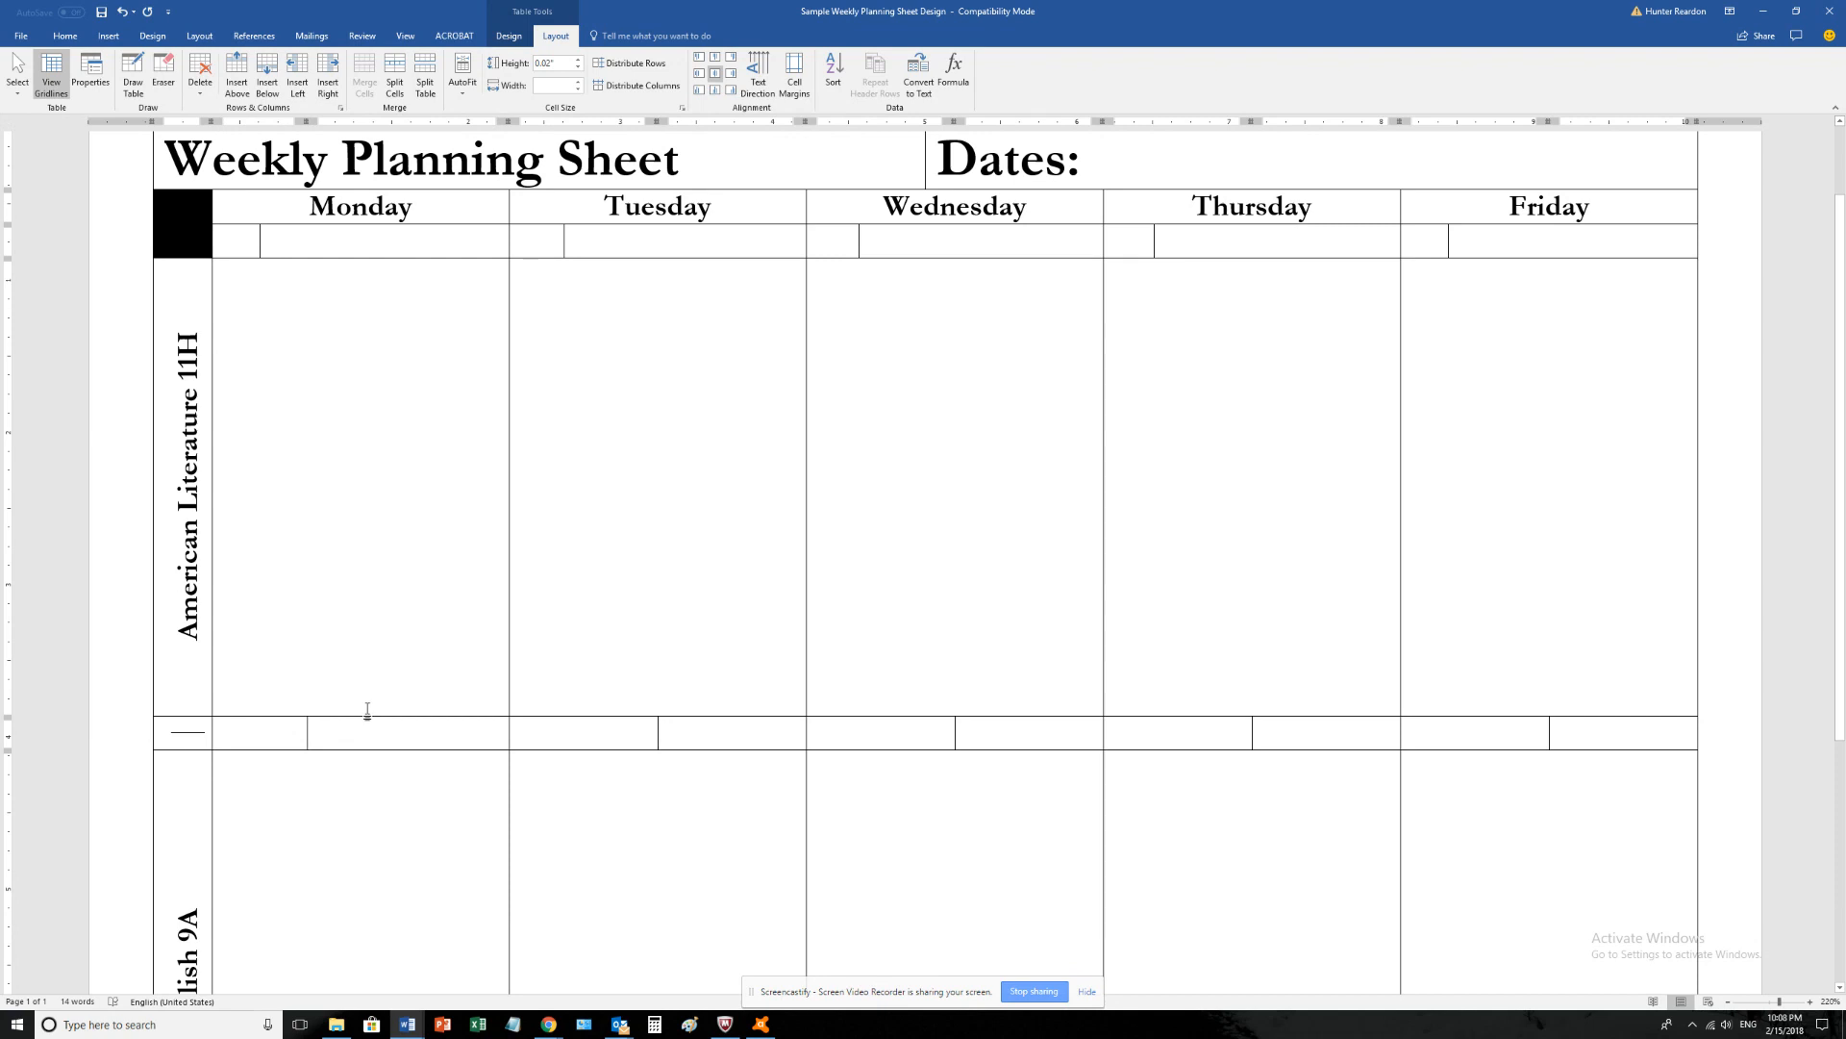
- Undo the divider row's cell changes, height setting and insertion
key("ctrl+z")
key("ctrl+z")
key("ctrl+z")
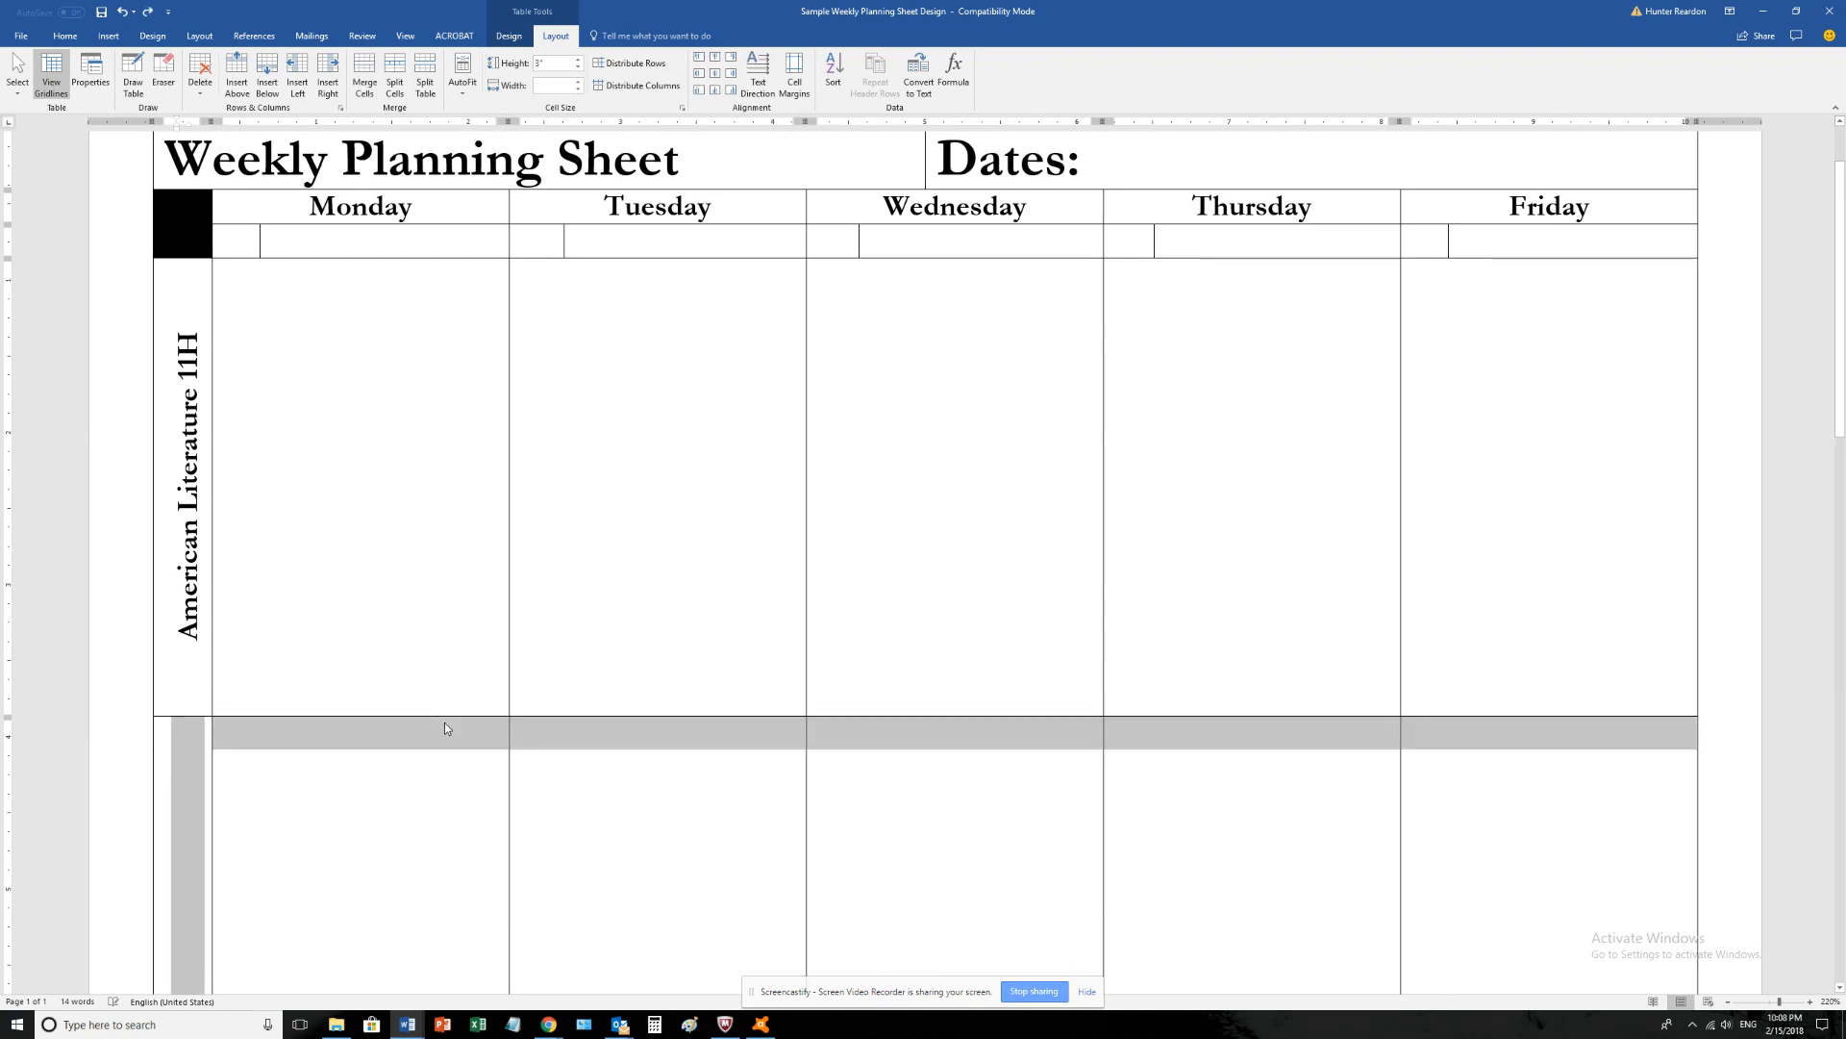
key("ctrl+z")
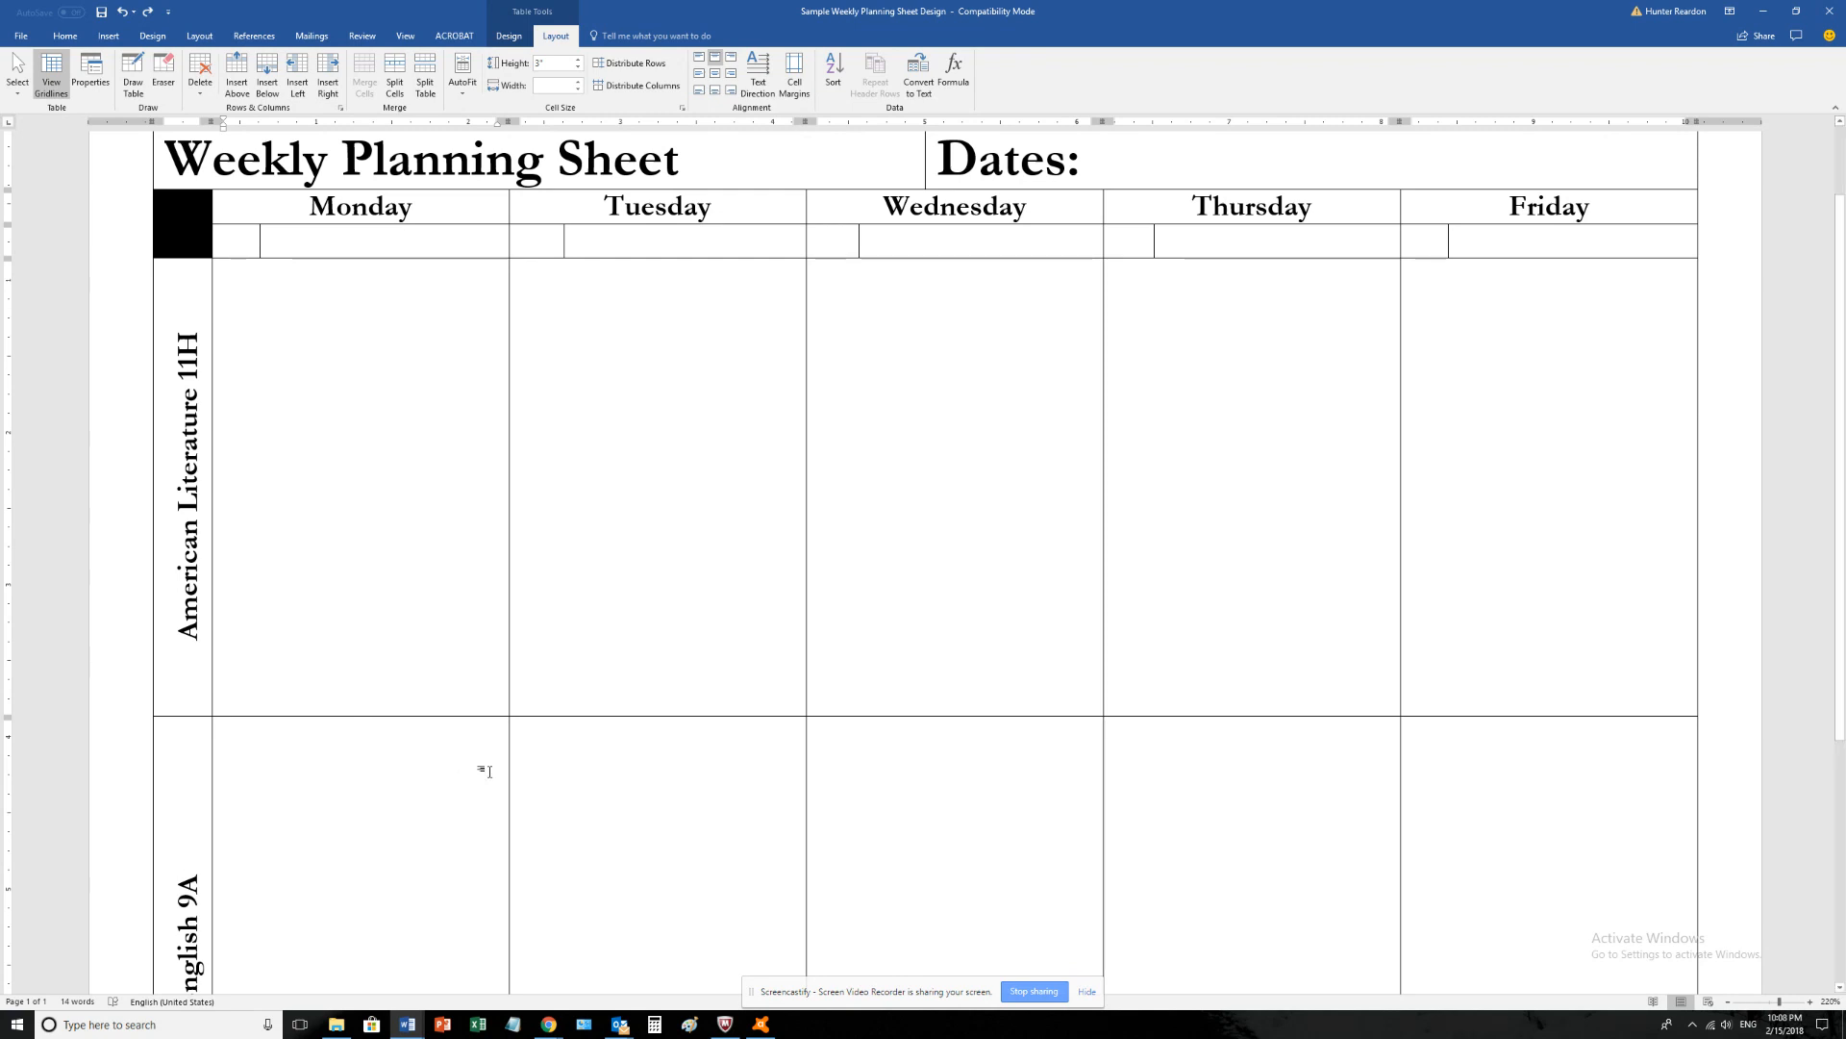
- Examine the two class rows and the free space between the English 9A row and the page's lower margin
scroll(487, 777, "down", 3)
scroll(494, 881, "up", 3)
scroll(500, 956, "down", 3)
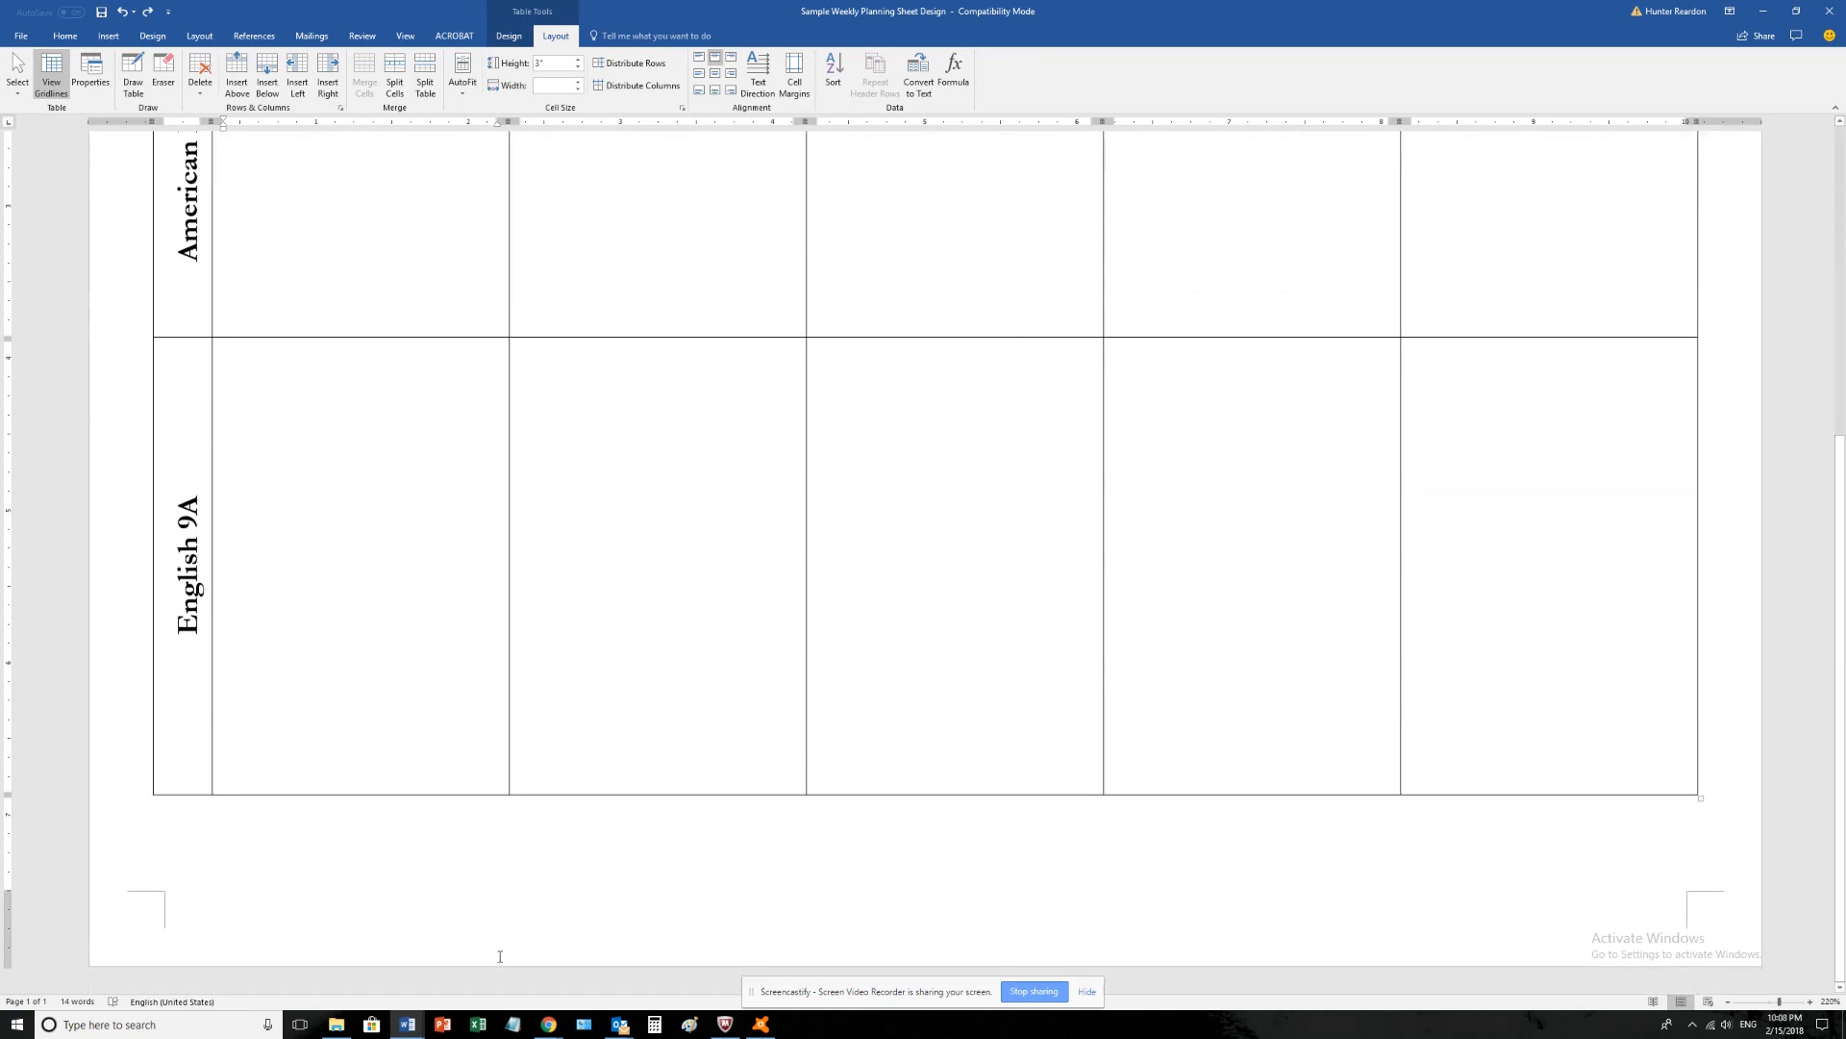
scroll(1394, 705, "up", 2)
mouse_move(1509, 726)
left_mouse_down()
mouse_move(1340, 552)
mouse_move(199, 479)
left_mouse_up()
scroll(379, 602, "up", 1)
left_click(423, 628)
scroll(423, 627, "down", 4)
left_click(199, 724)
scroll(712, 828, "up", 5)
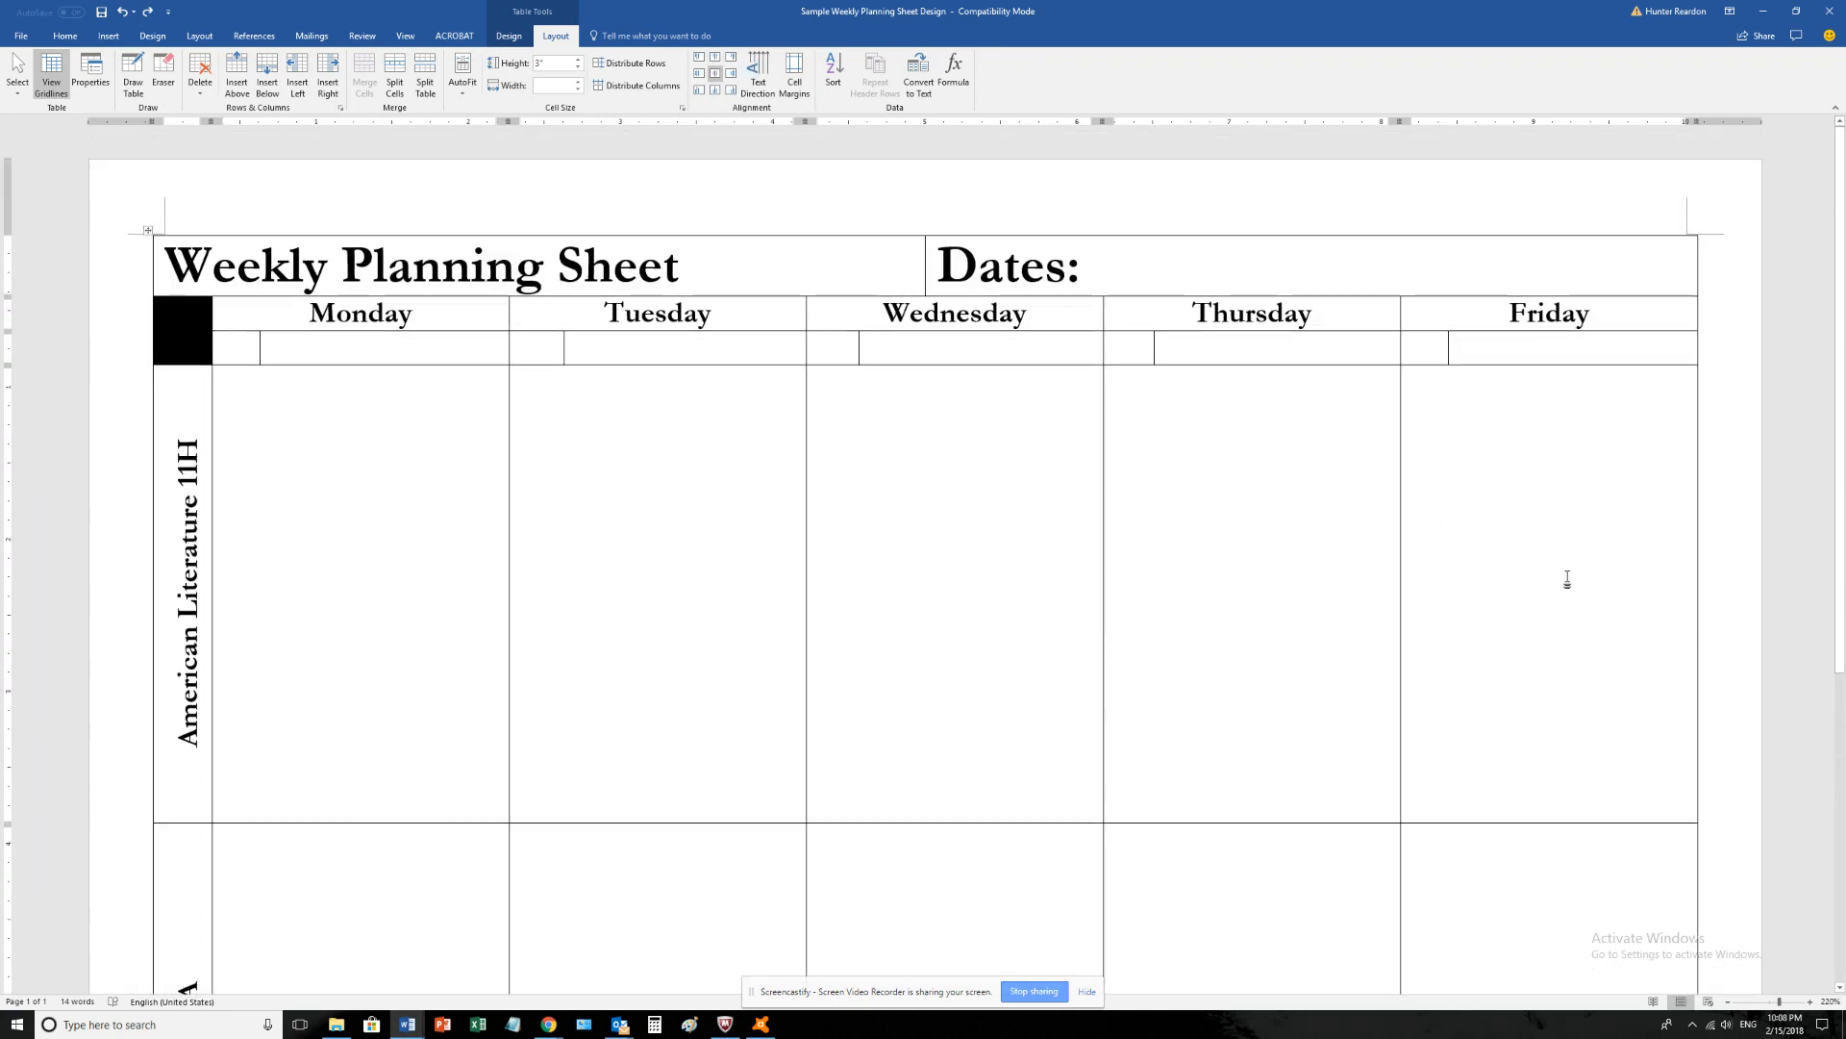
scroll(1537, 597, "down", 5)
left_click(1489, 596)
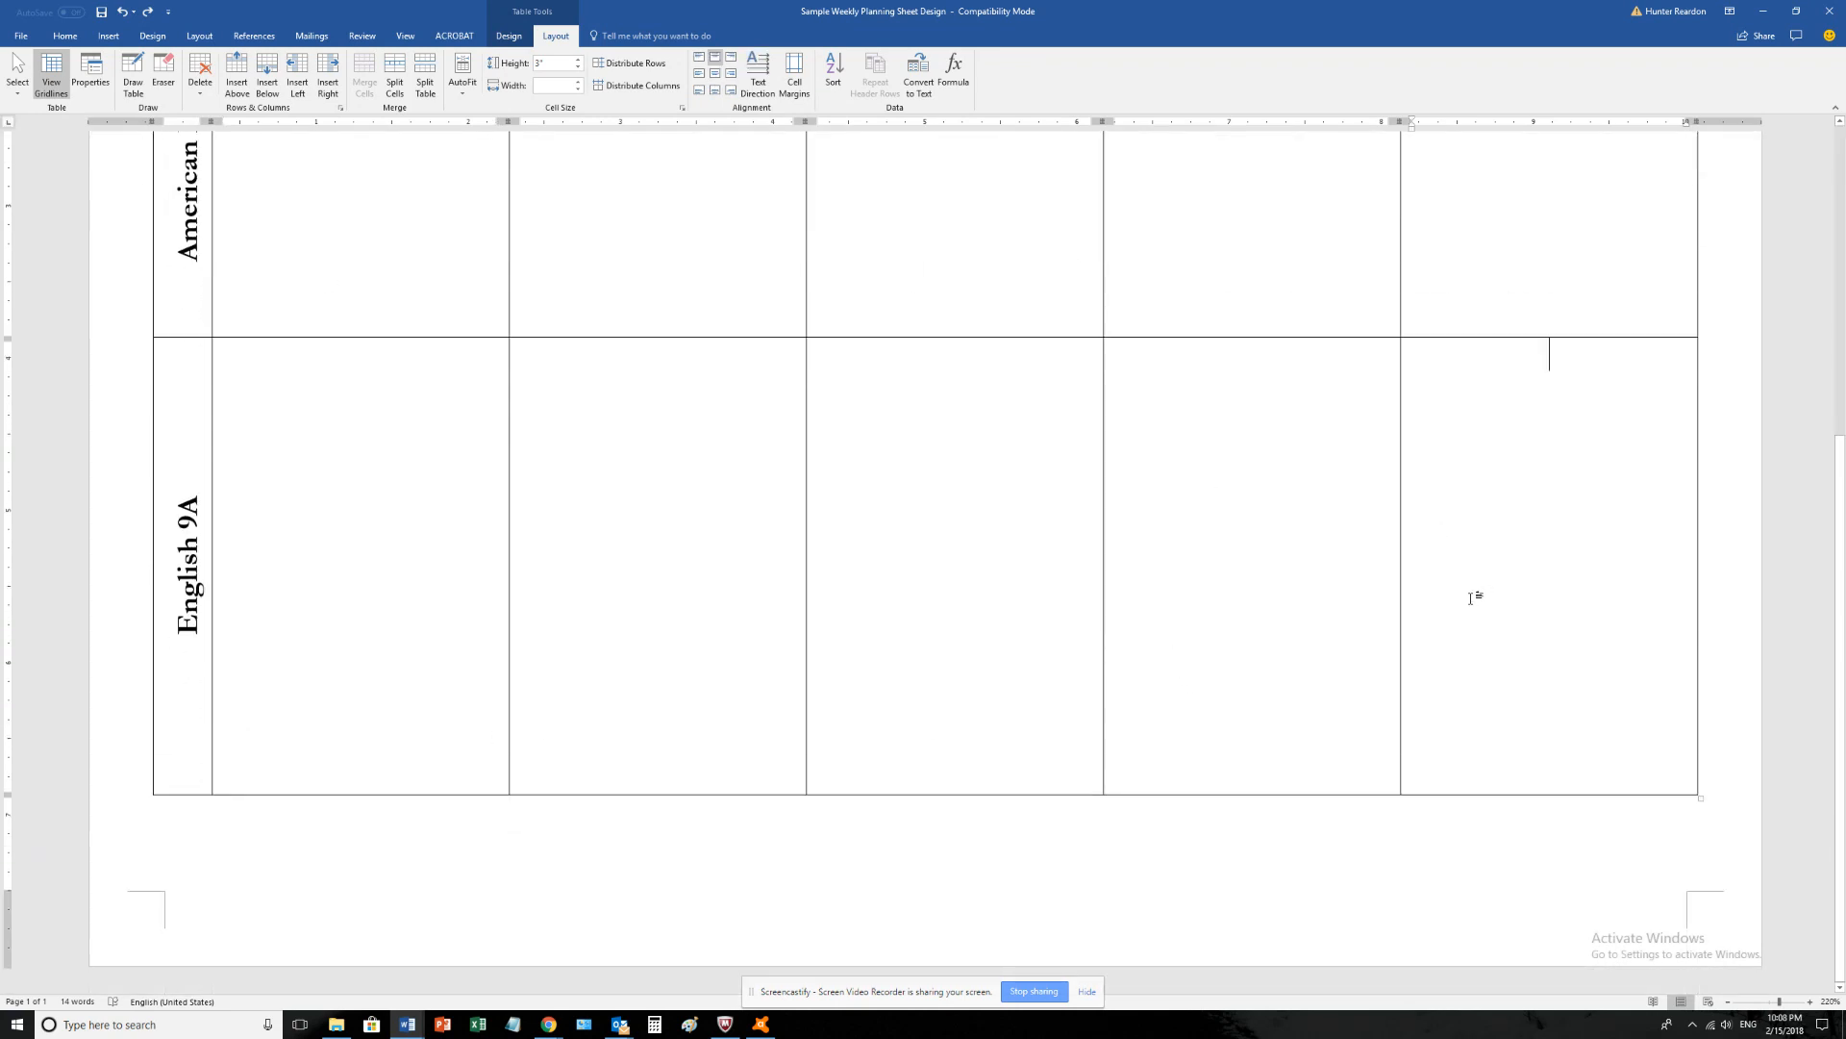
scroll(1515, 663, "up", 2)
scroll(1469, 672, "up", 3)
- Set the height of the American Literature 11H and English 9A rows to 3.2"
left_click_drag(1523, 677, 1457, 631)
left_click(144, 518)
left_click(189, 570)
scroll(1457, 631, "down", 3)
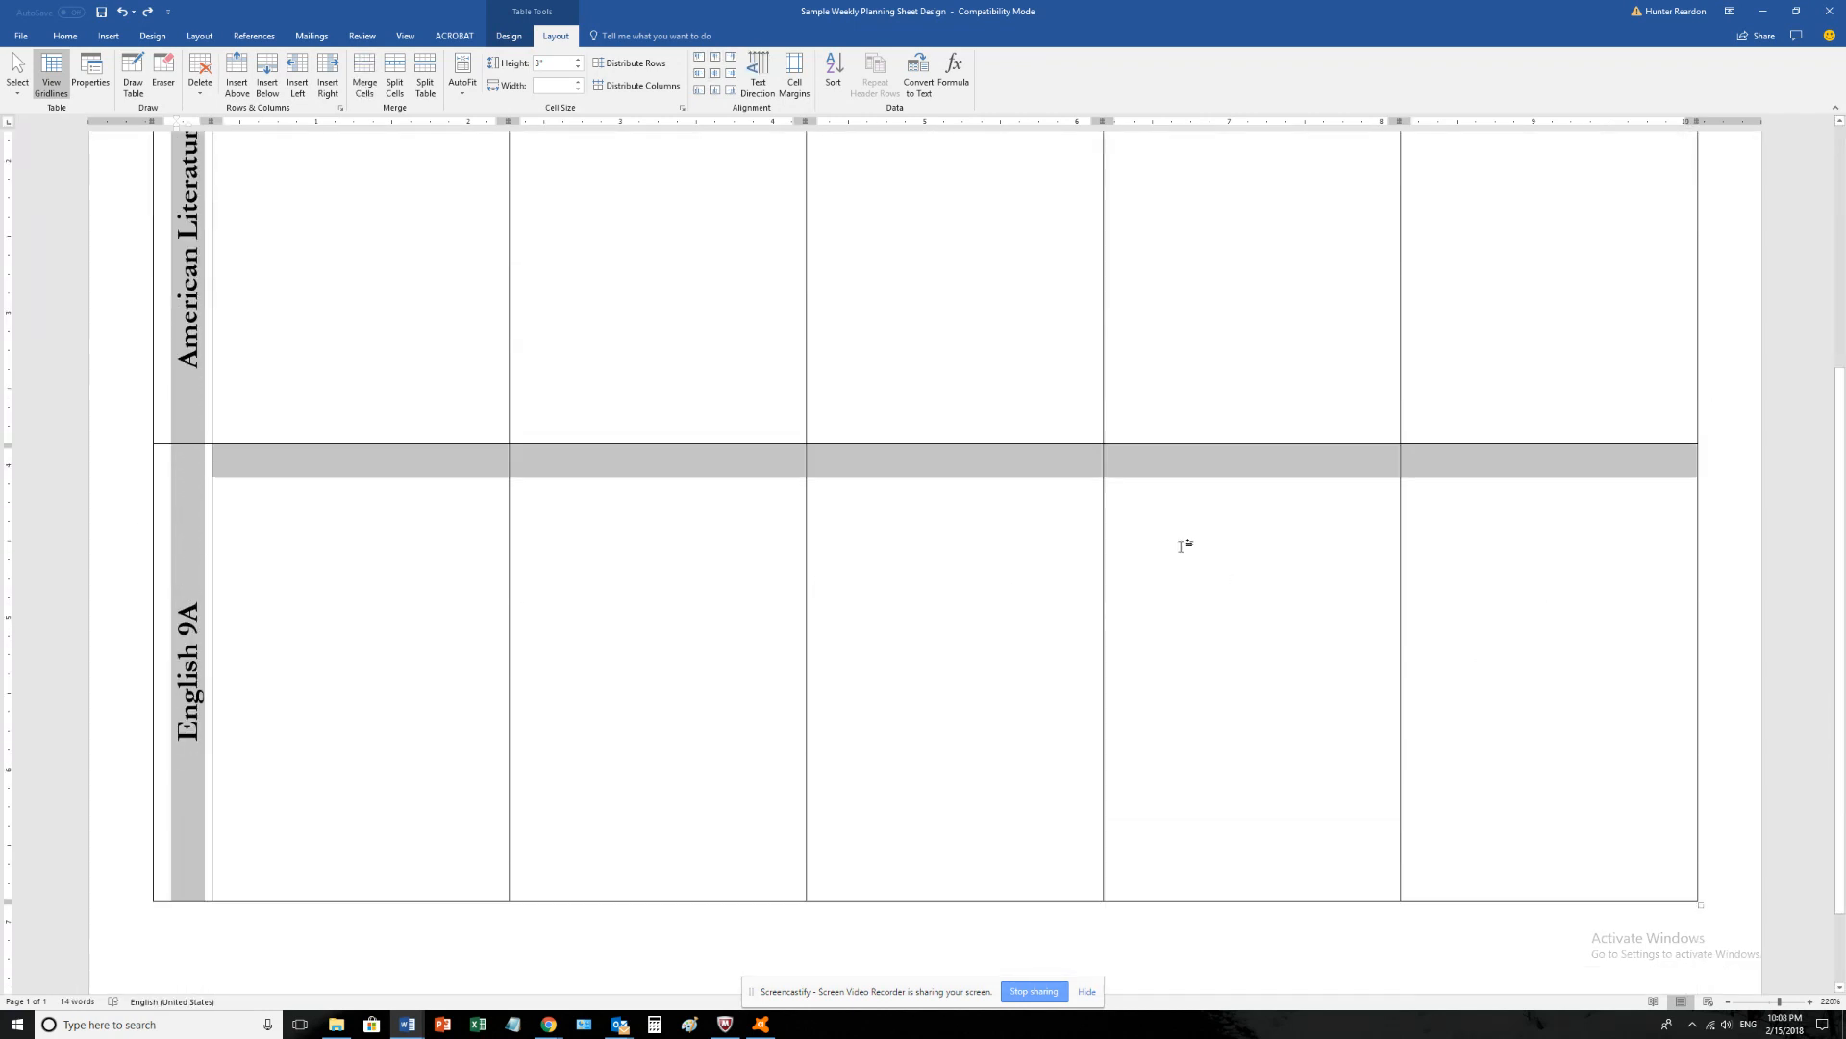
left_click(546, 12)
left_click(555, 35)
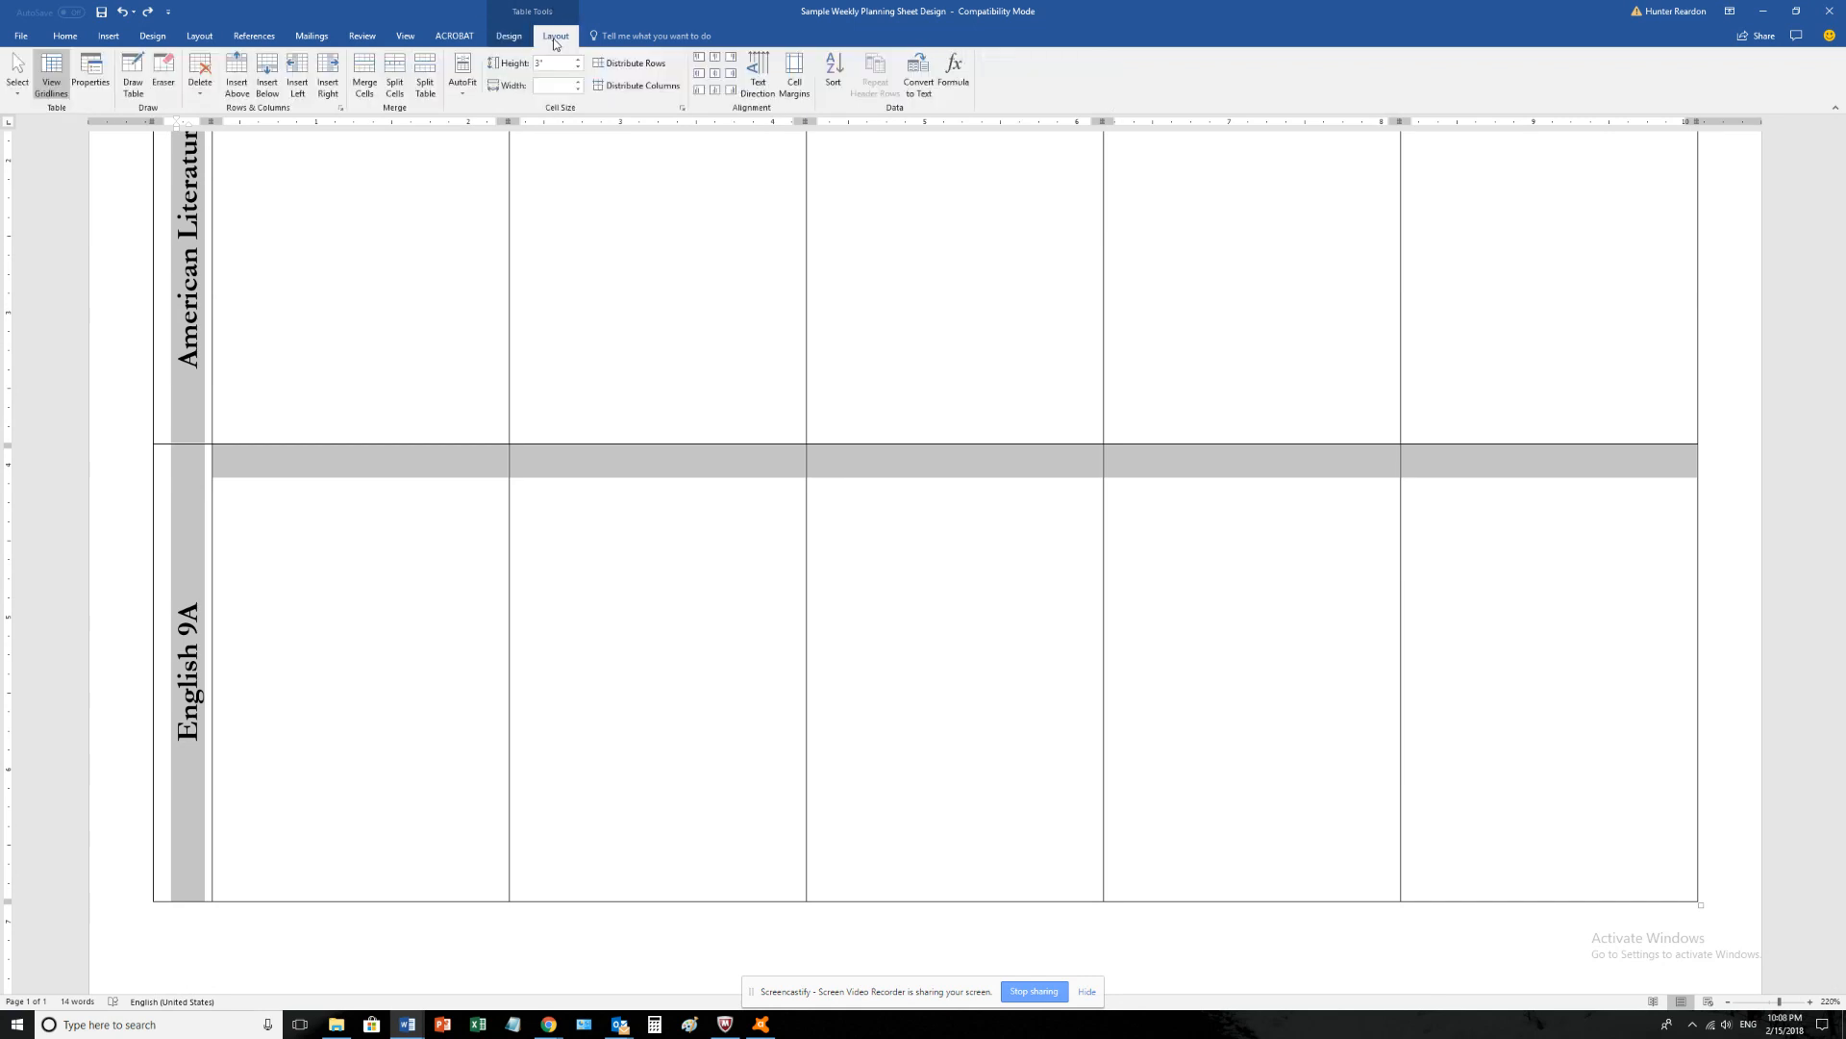
left_click(550, 63)
type("3.2")
key("Return")
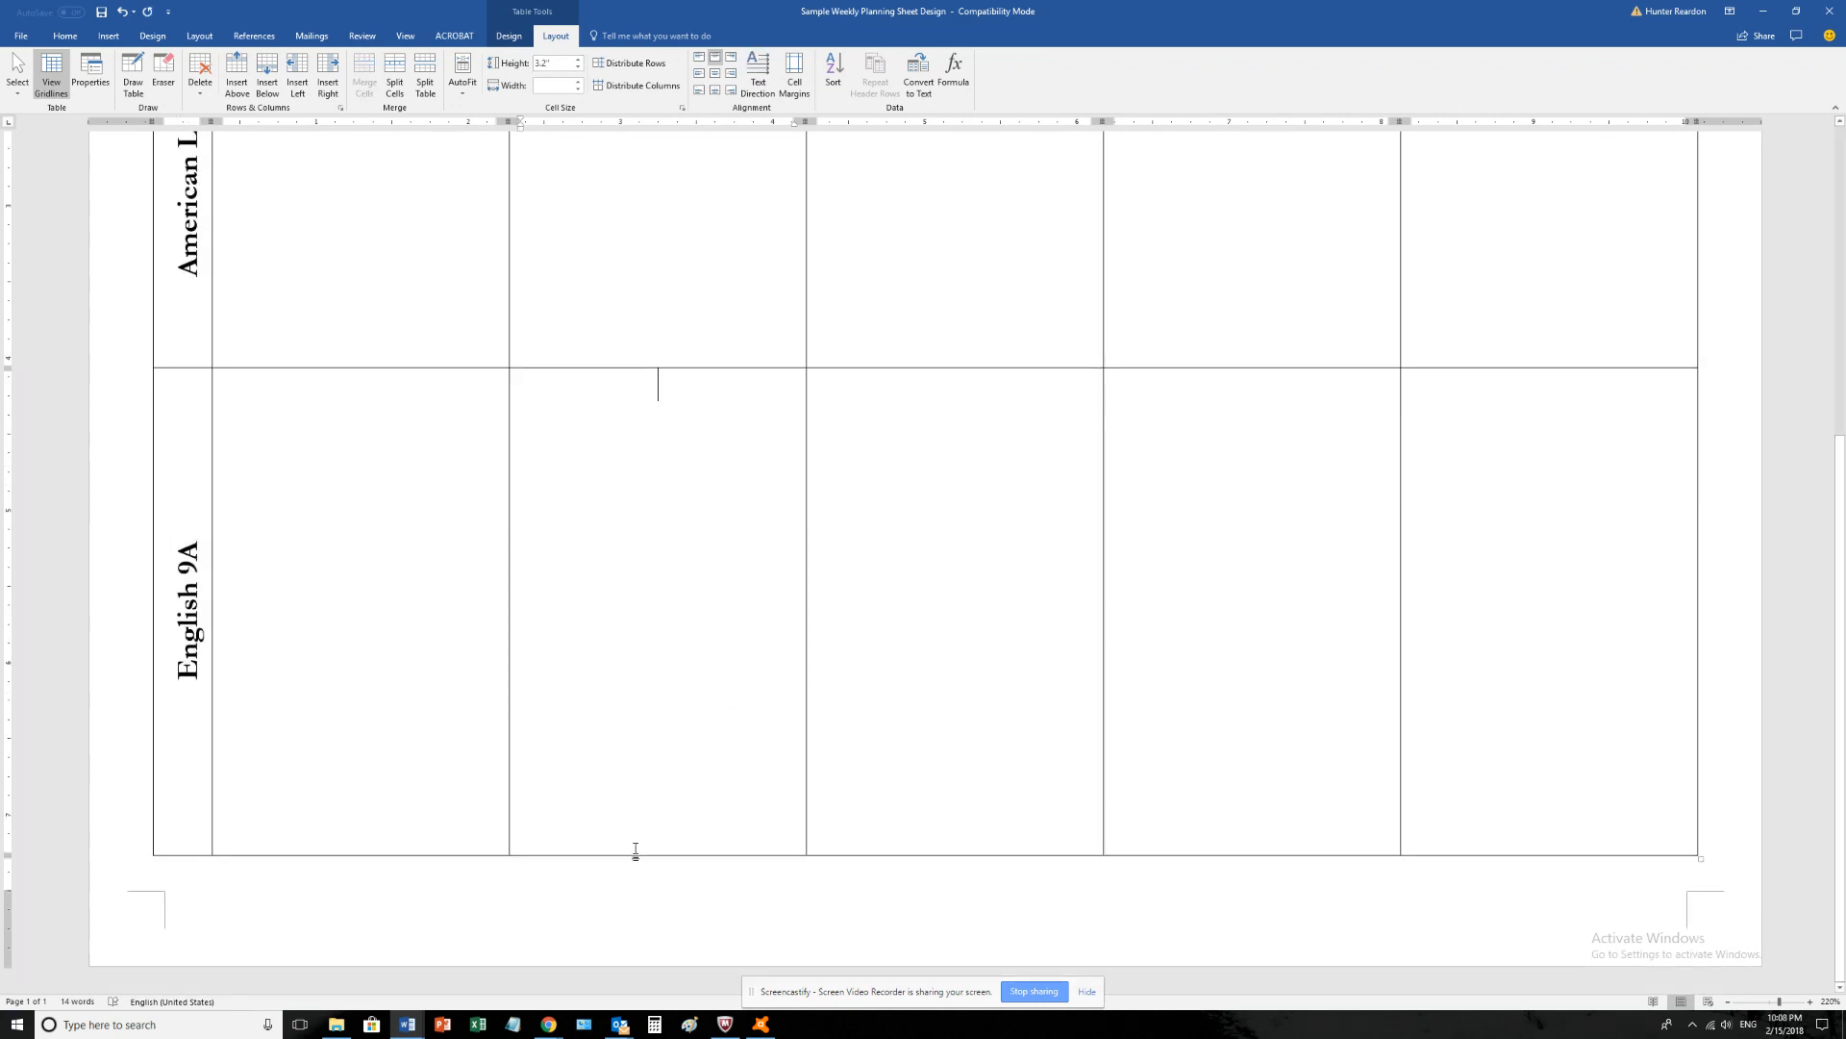
- Increase the height of the American Literature 11H and English 9A rows to about 3.3"
scroll(1076, 618, "up", 3)
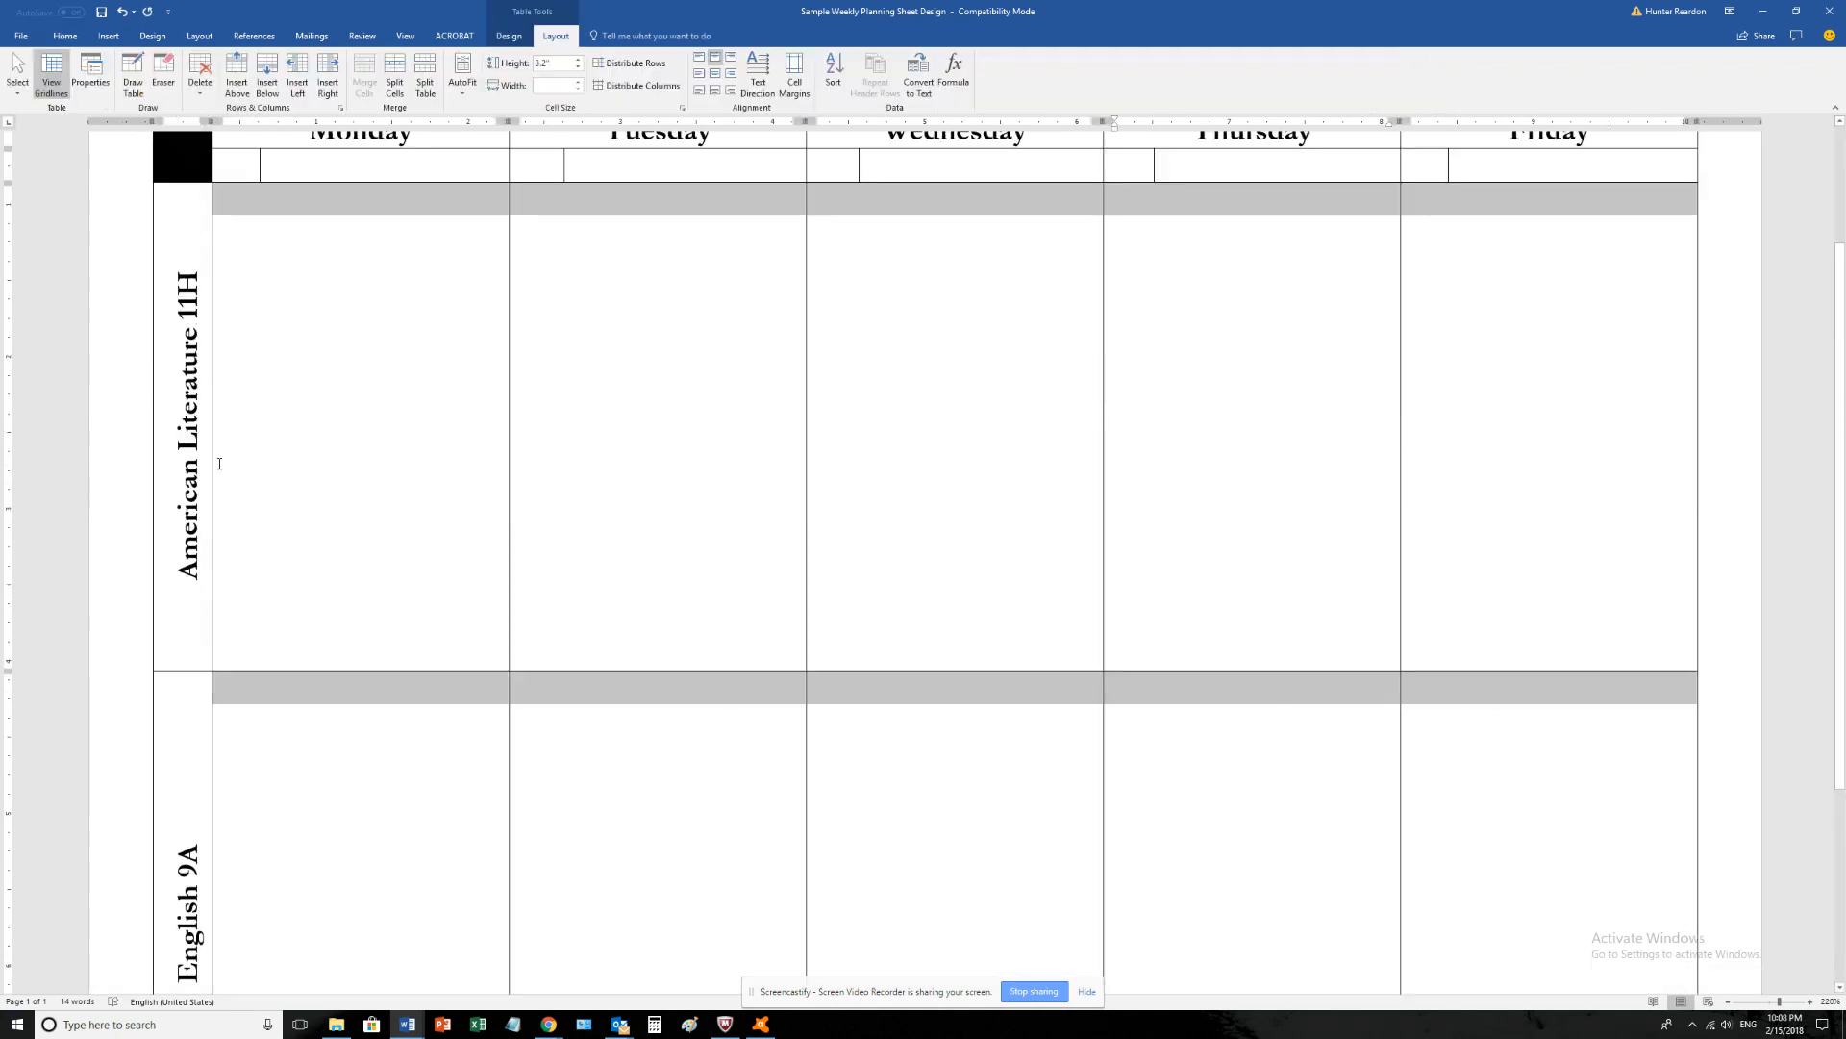
left_click(545, 64)
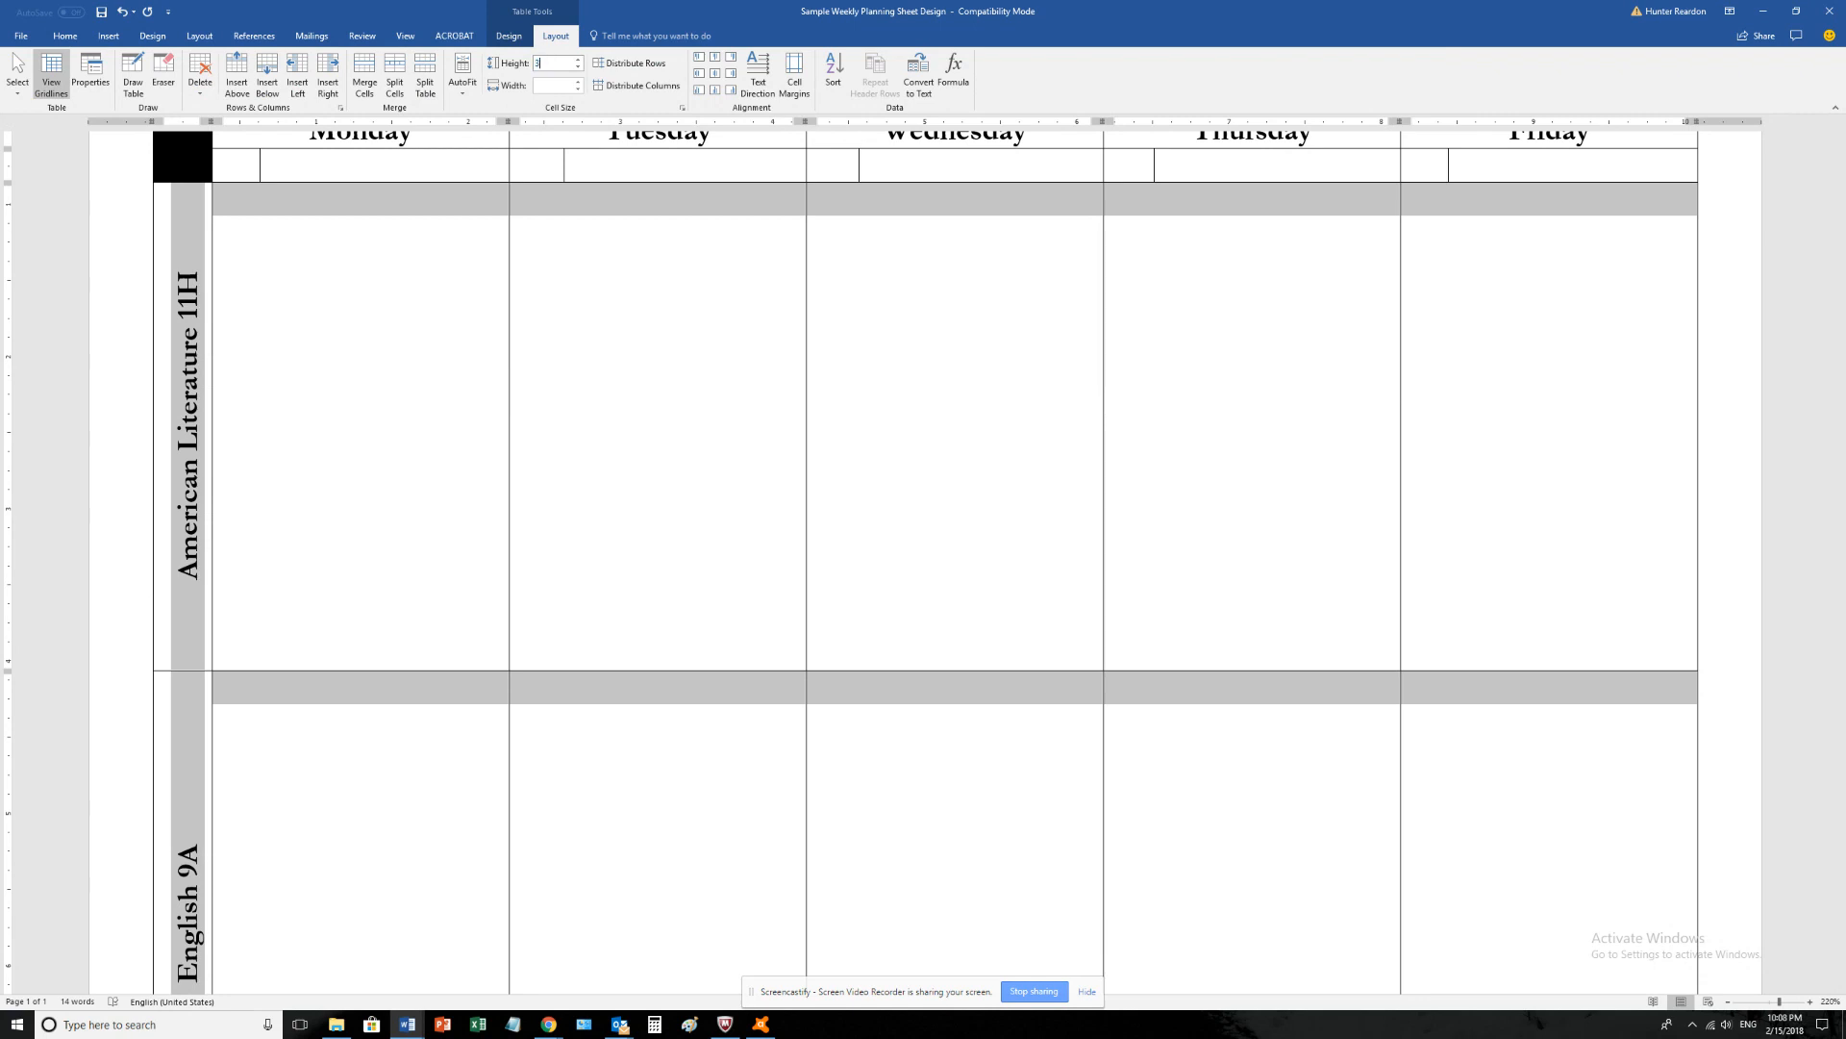
type("3")
key("Return")
scroll(907, 705, "down", 5)
- Show the formatting marks and locate the empty paragraph after the table on the blank second page
left_click(662, 767)
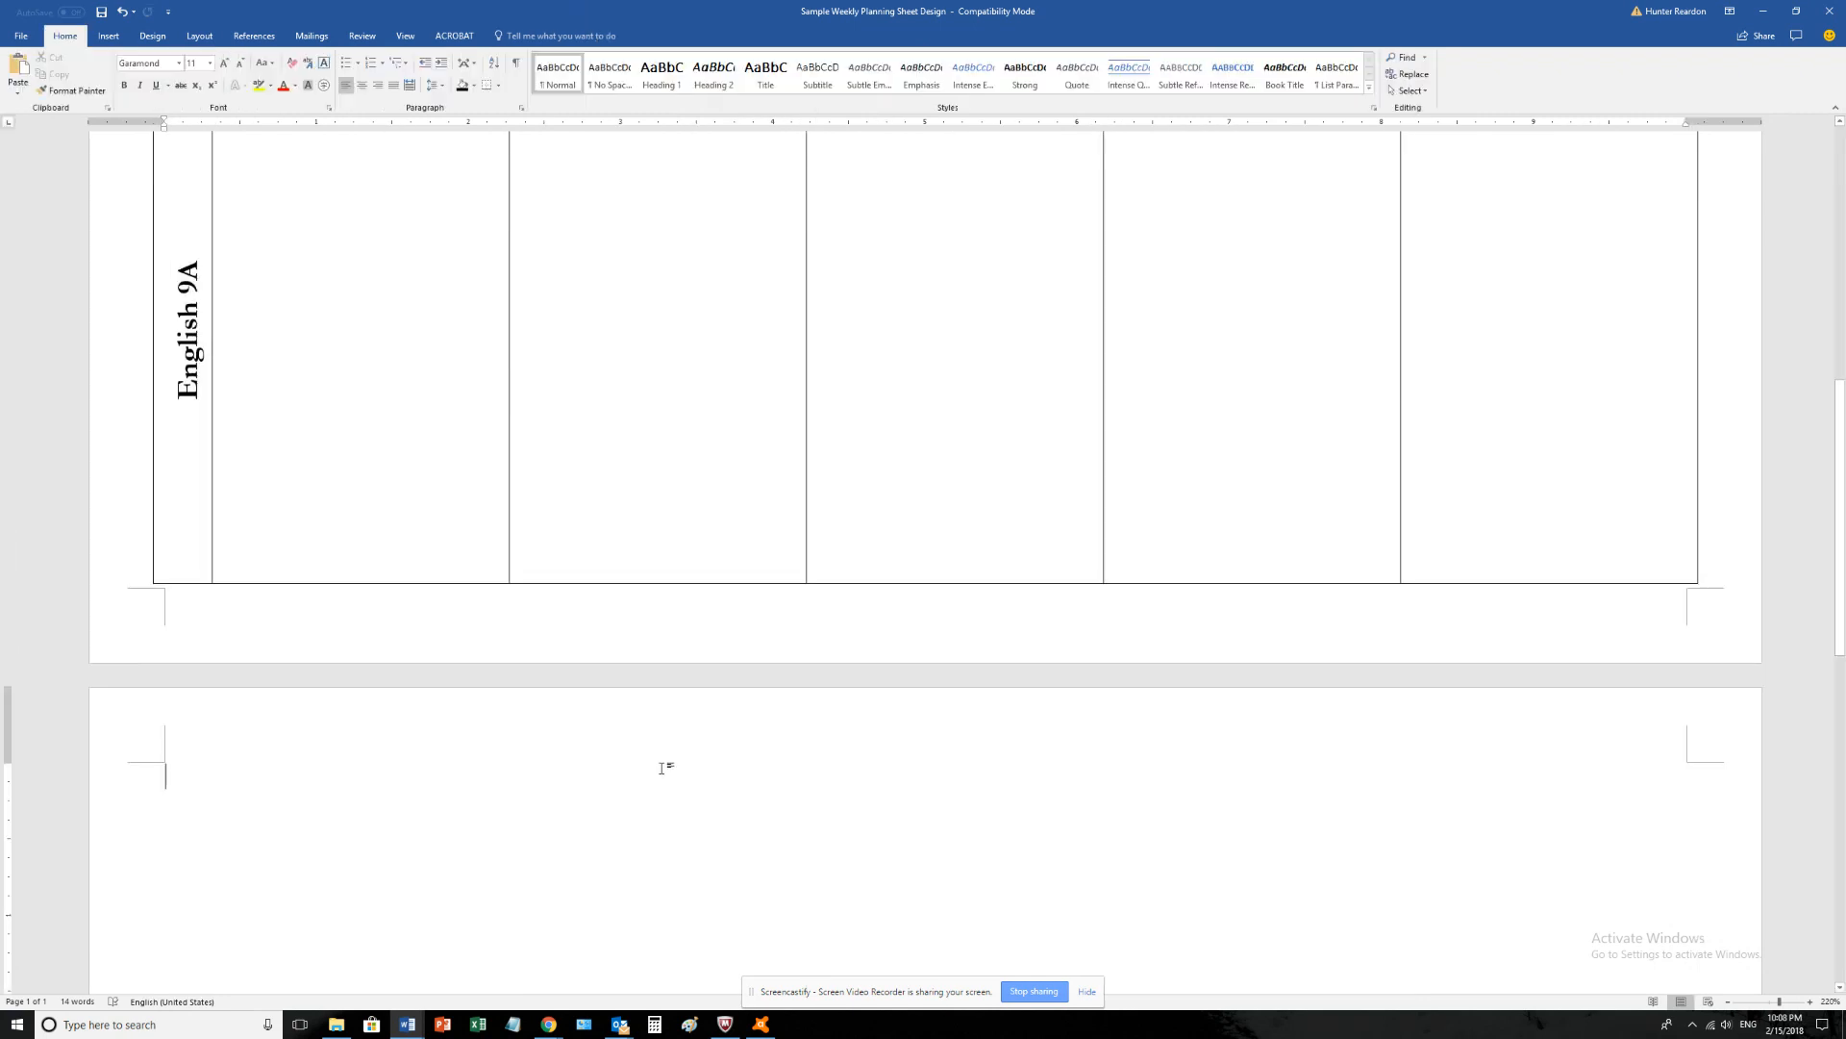
scroll(577, 966, "down", 4)
scroll(250, 798, "up", 4)
key("ctrl+shift+8")
scroll(424, 570, "up", 8)
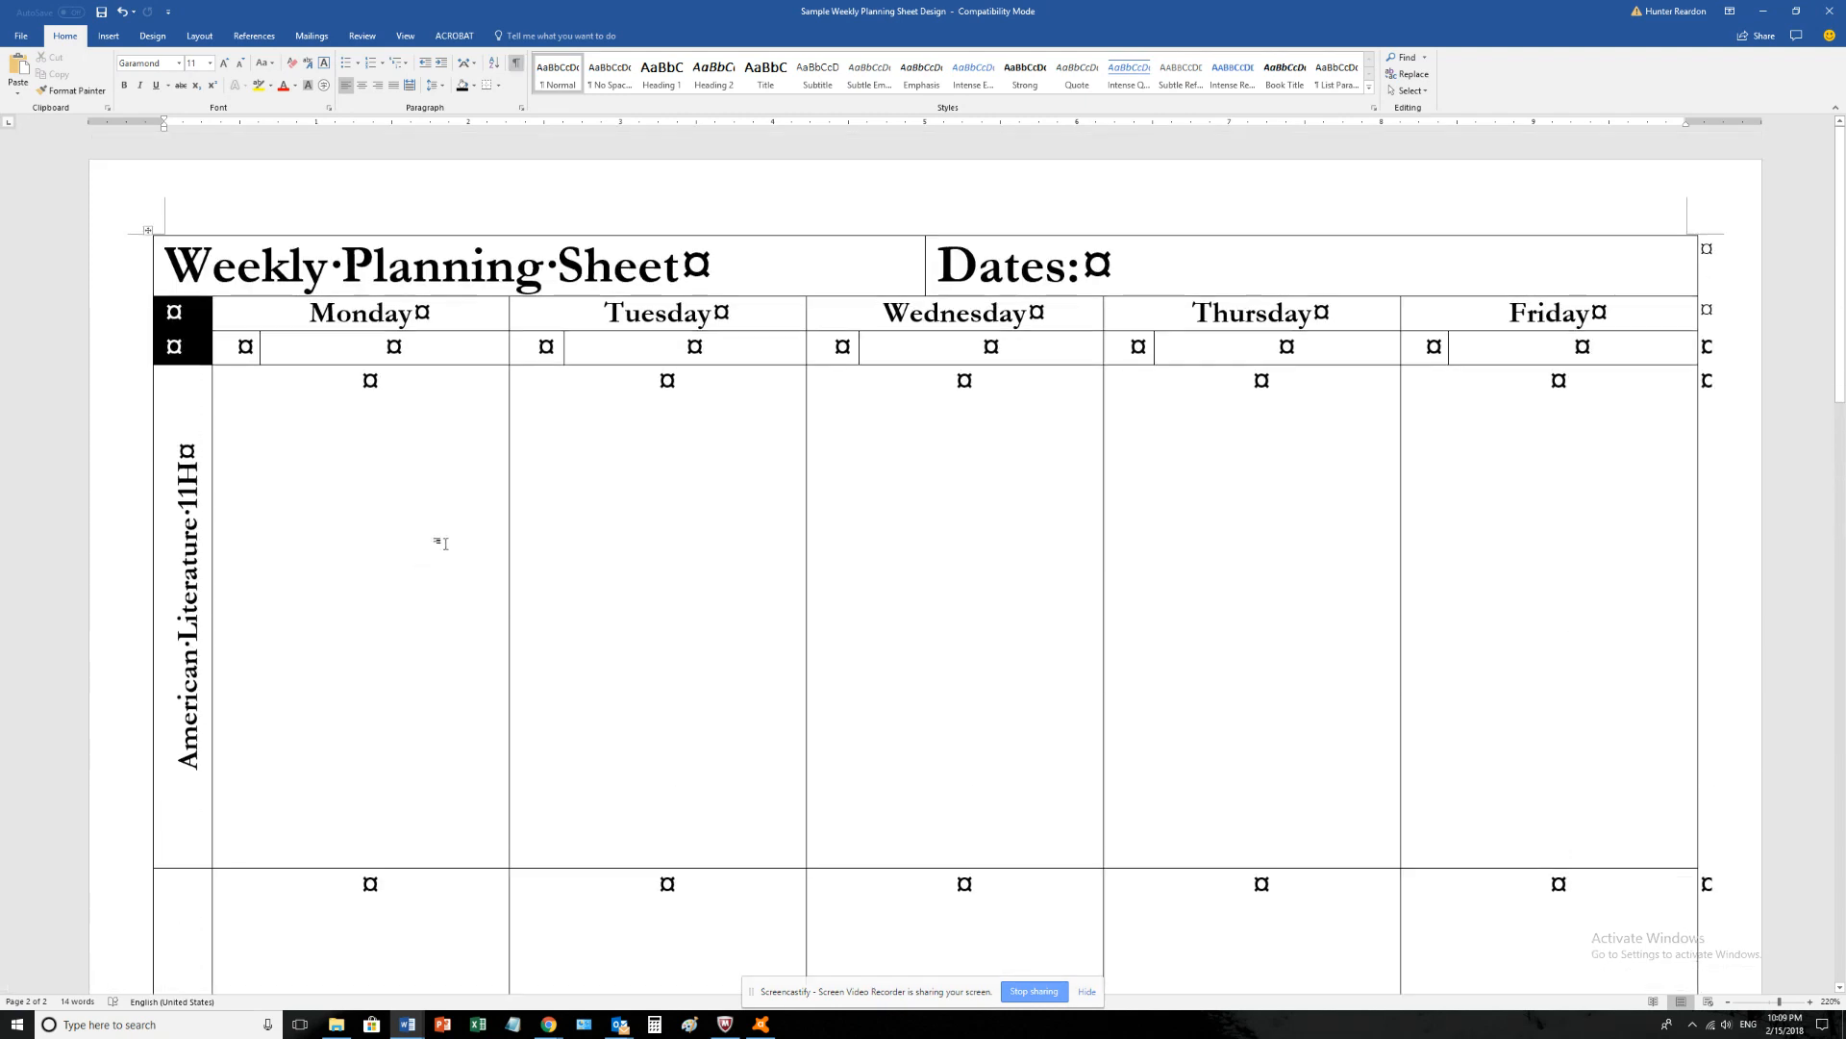
scroll(1257, 355, "down", 1)
scroll(1462, 424, "up", 1)
scroll(1336, 496, "down", 5)
scroll(1308, 541, "up", 5)
scroll(1250, 586, "down", 12)
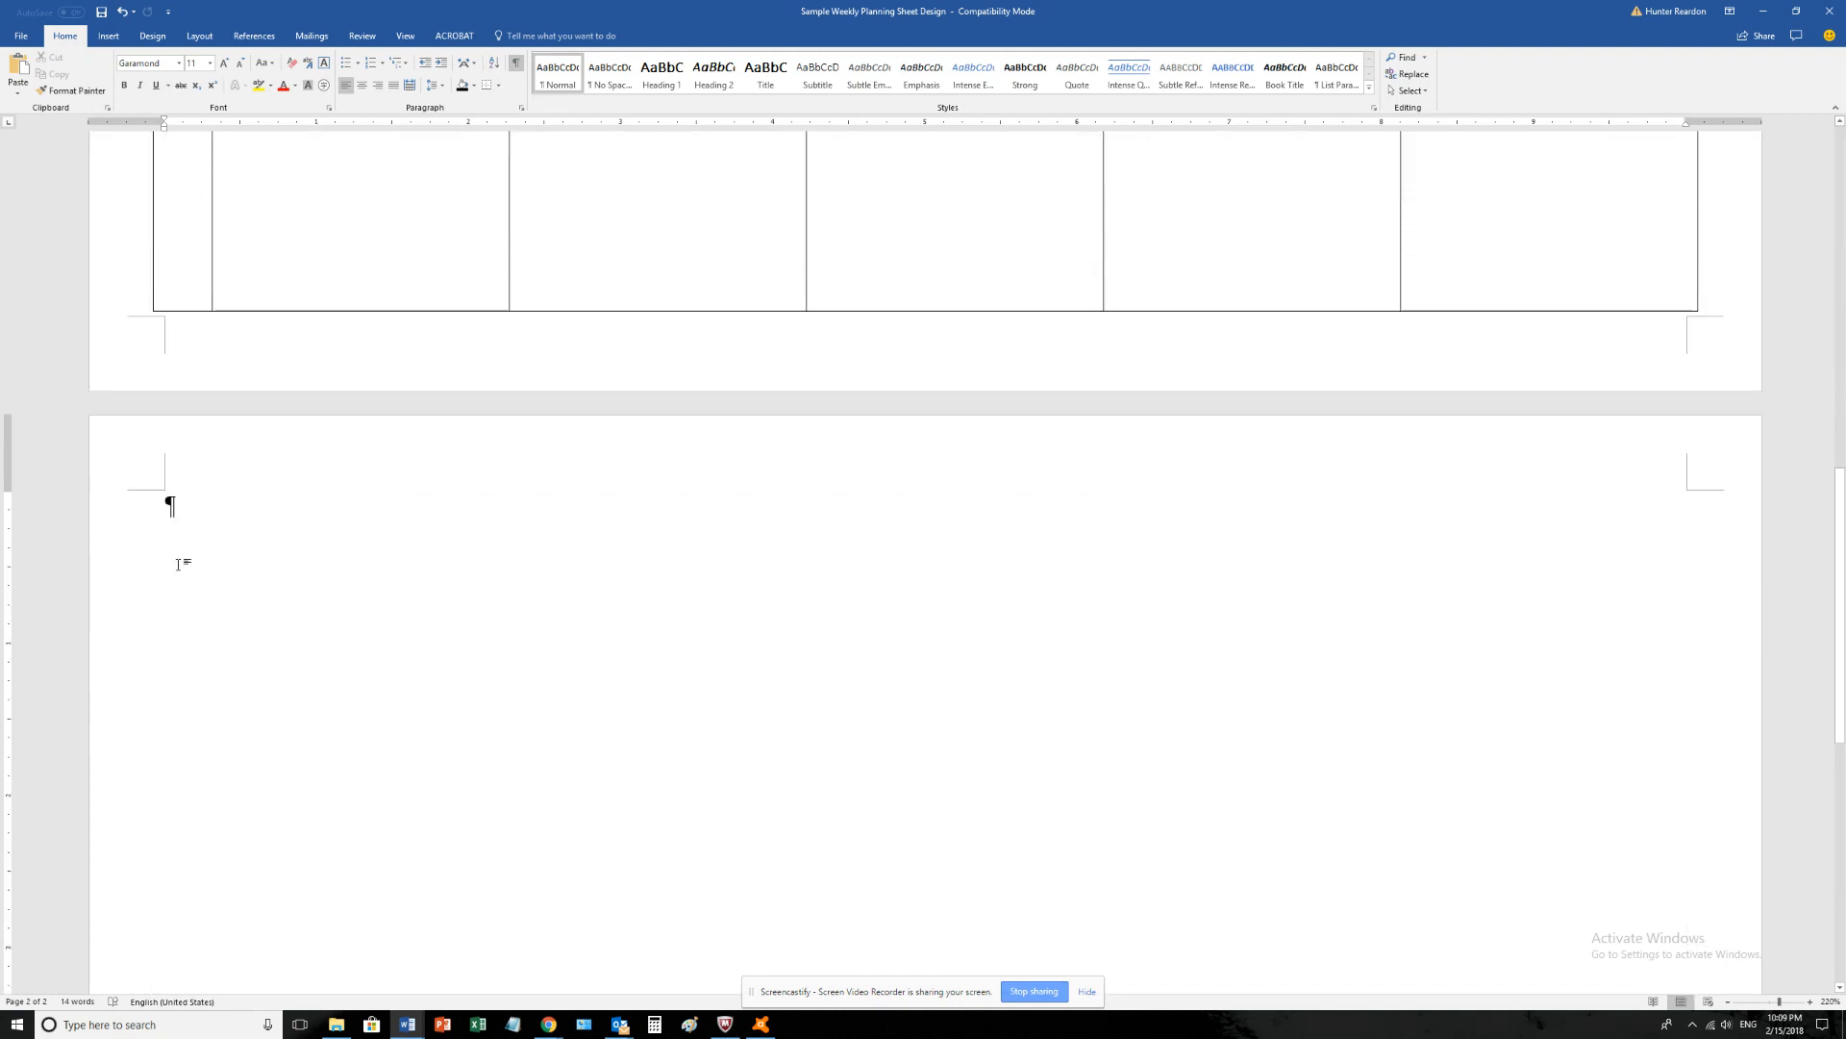
- Set the font size of the empty paragraph after the table to 1
double_click(170, 507)
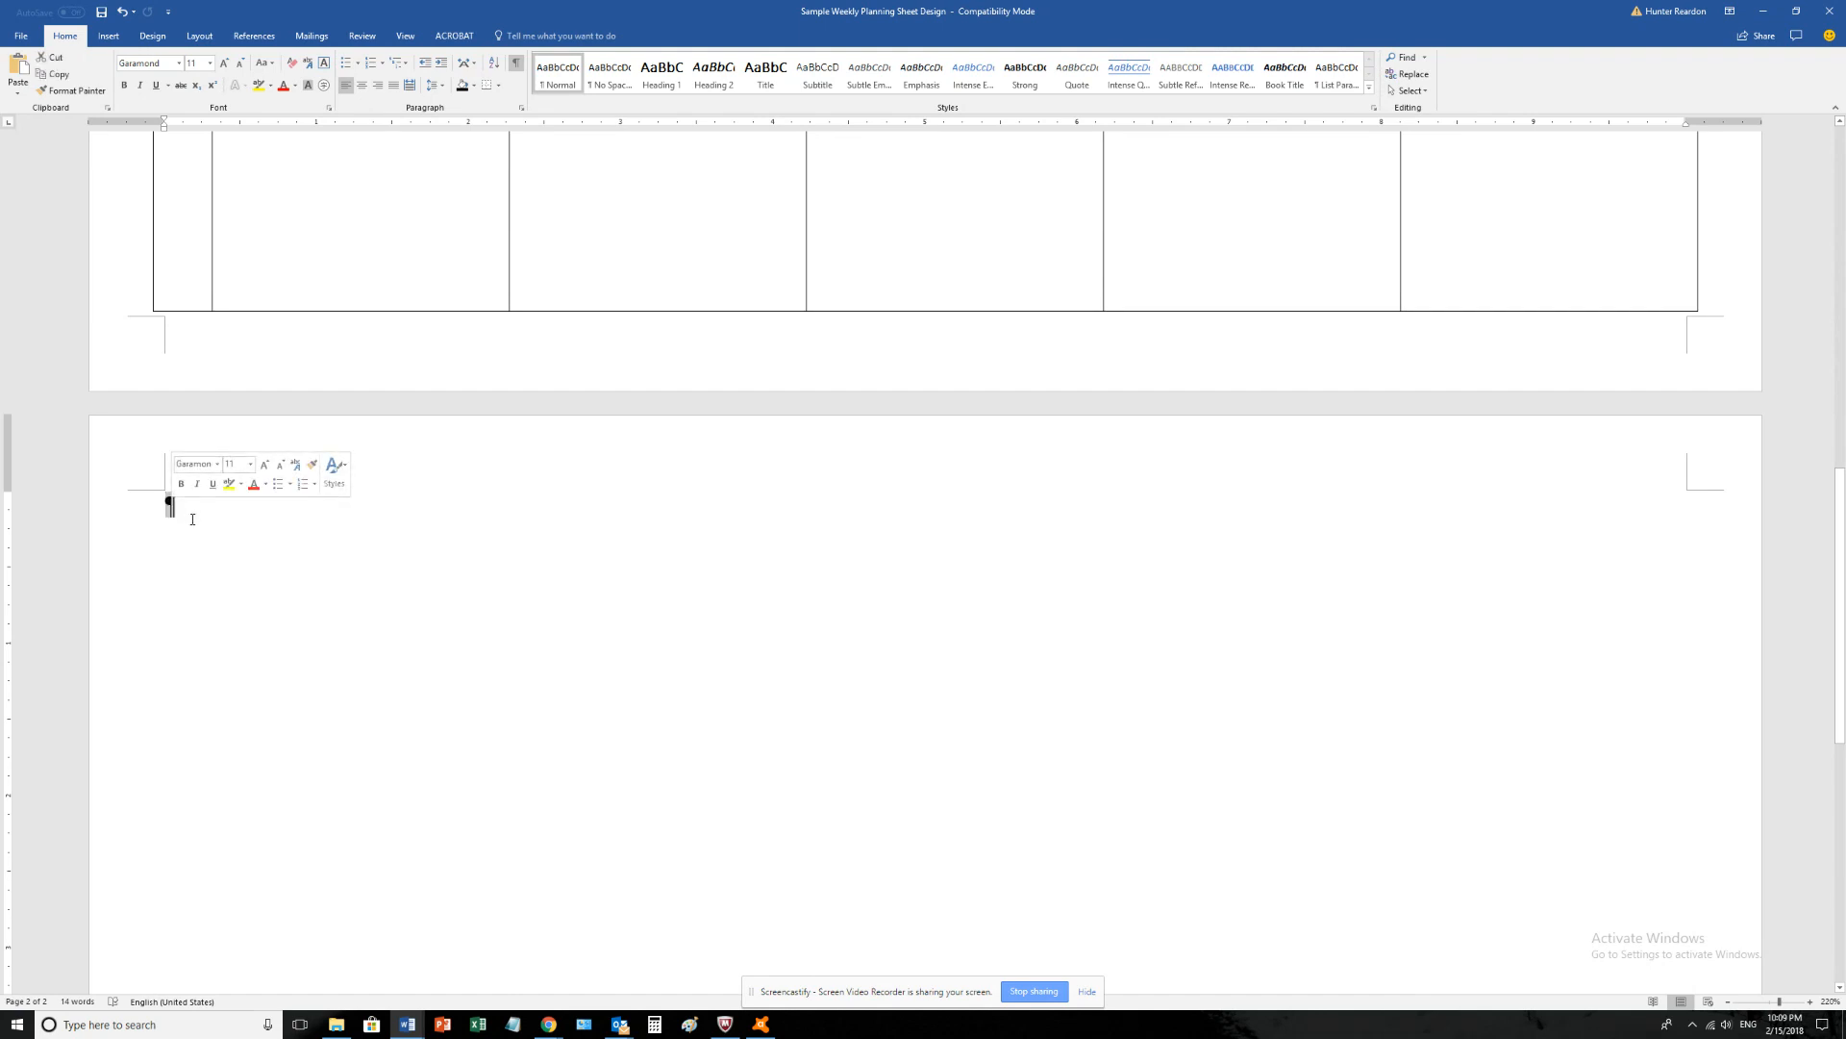
left_click(191, 64)
type("1")
key("Return")
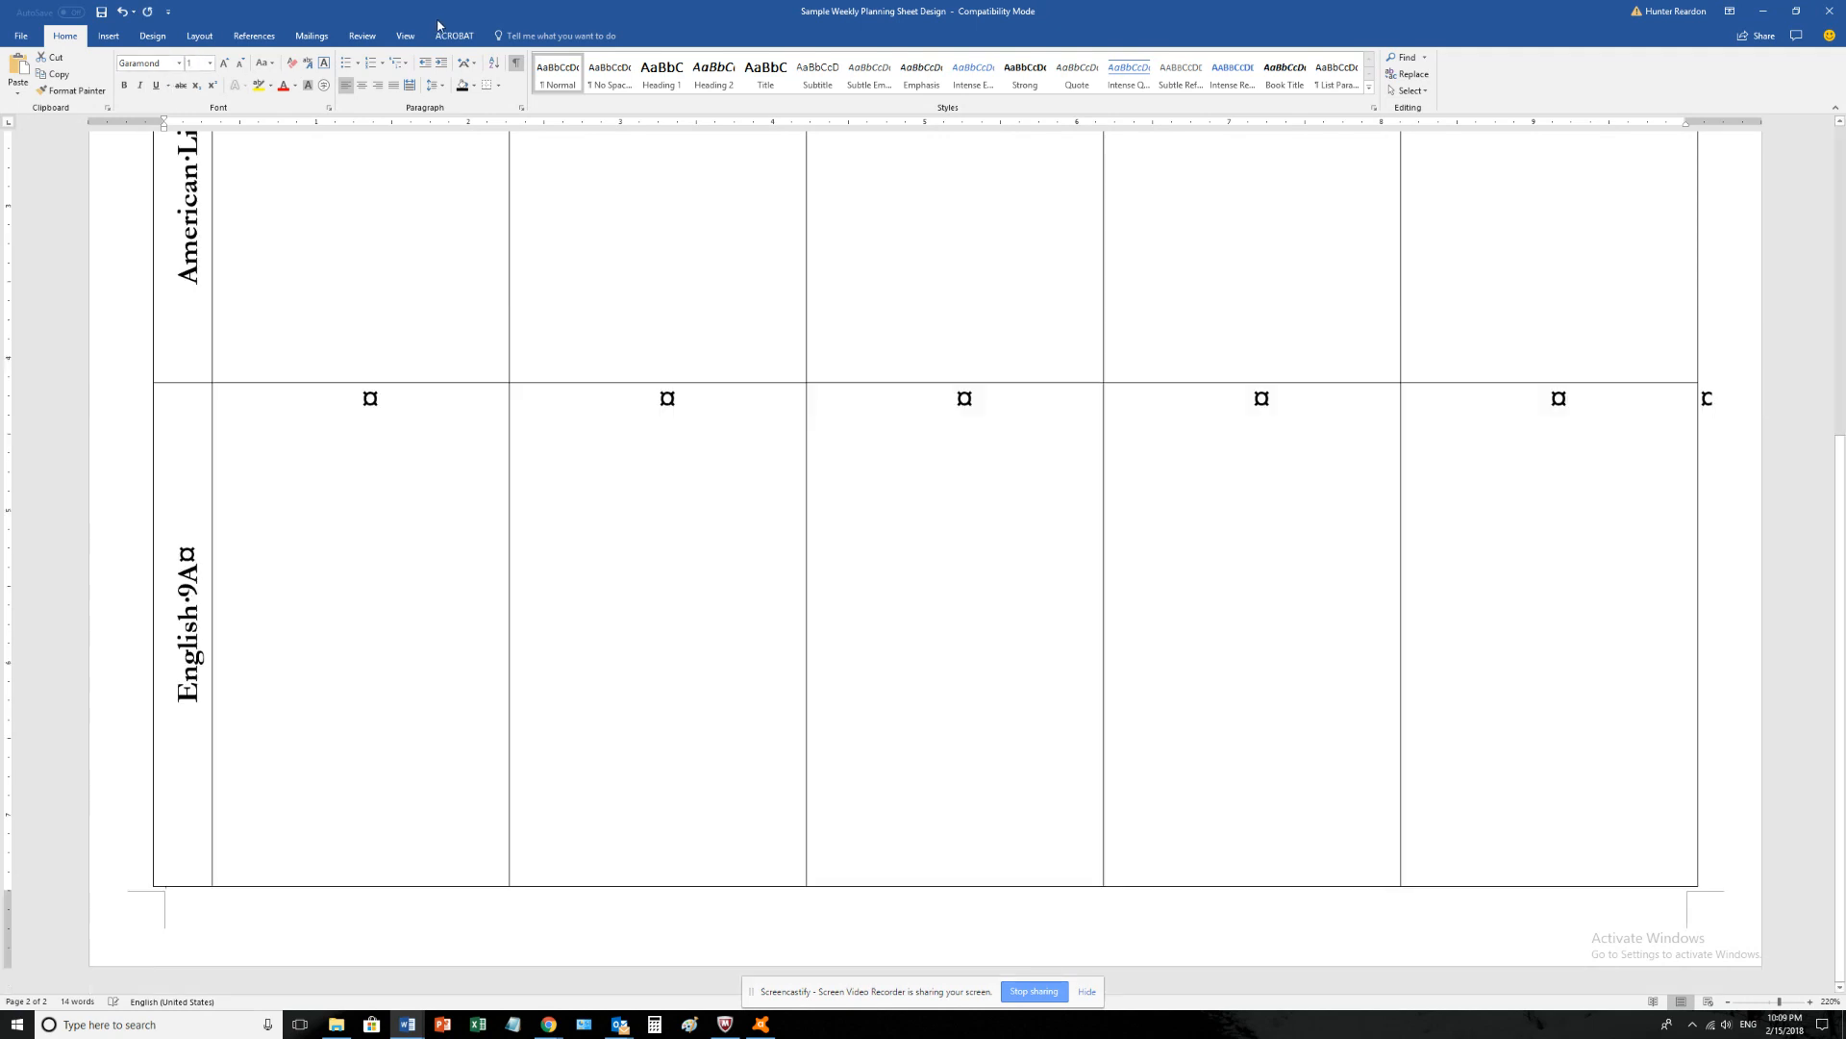
left_click(164, 886)
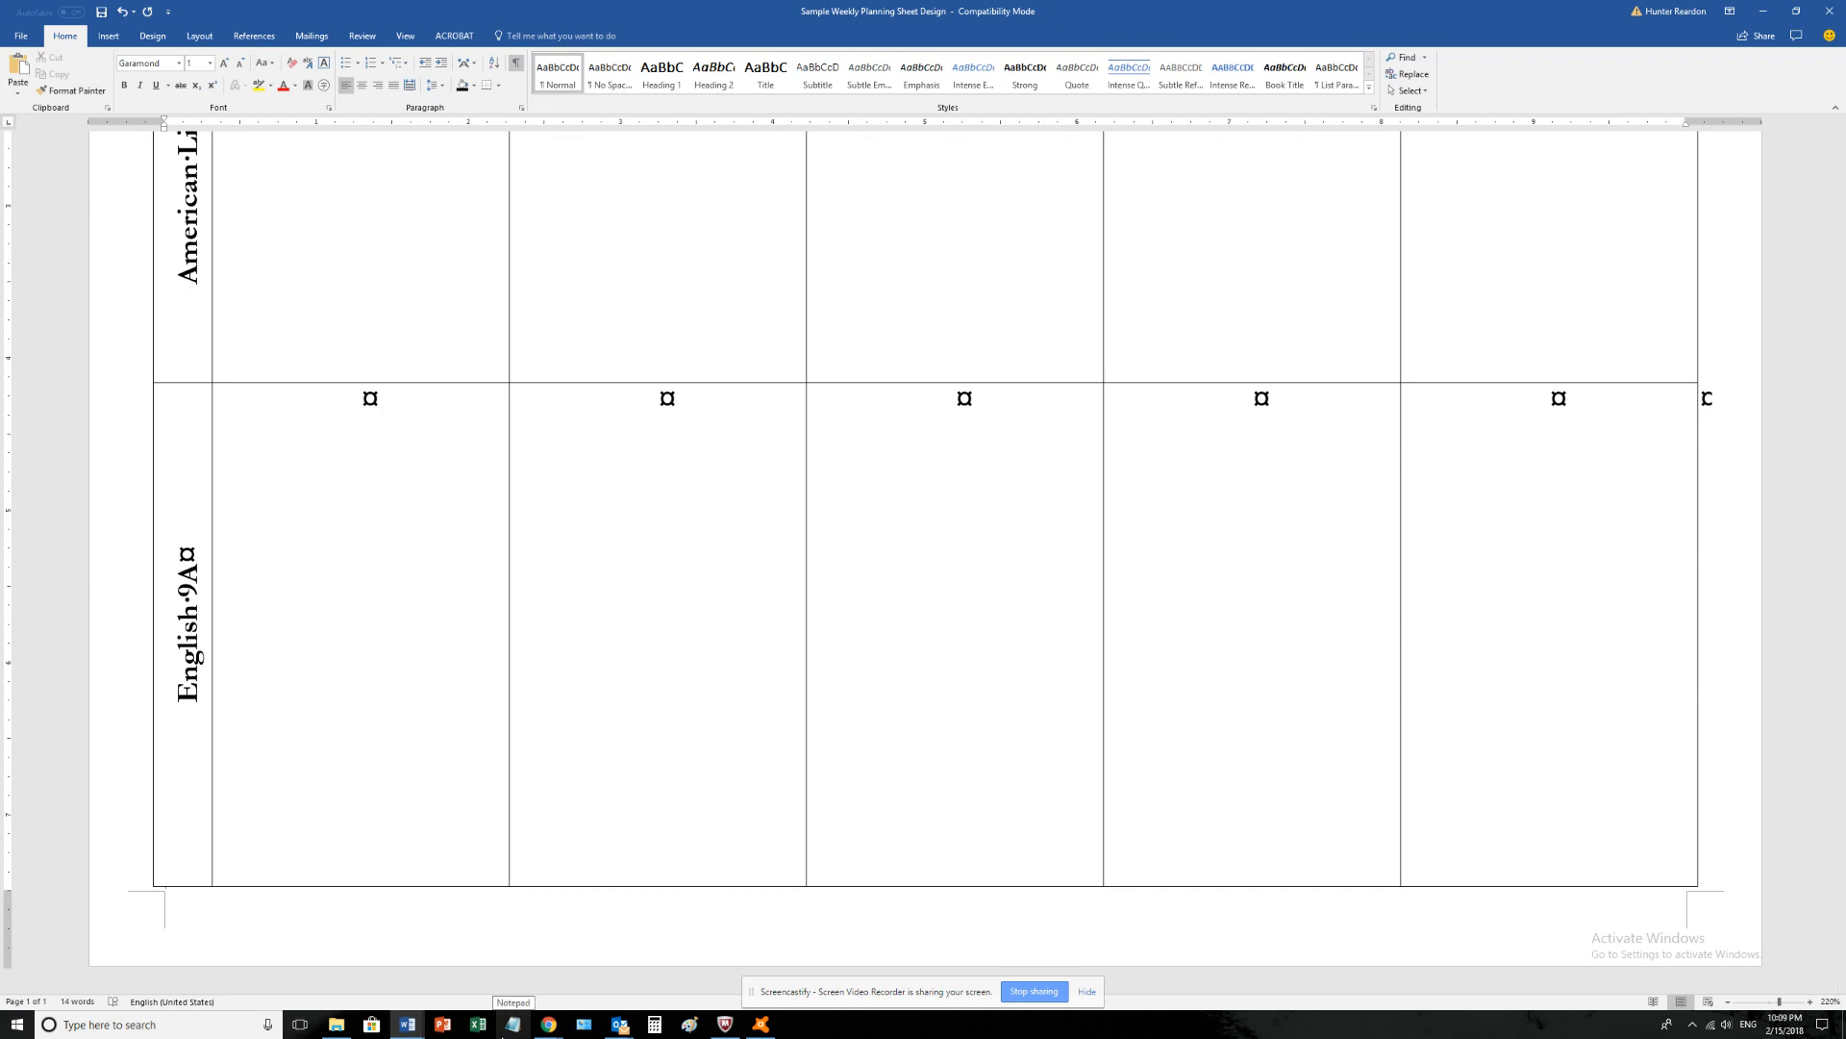
- Hide the formatting marks and check that the whole table fits on one page
key("ctrl+shift+8")
scroll(398, 842, "up", 5)
scroll(721, 763, "down", 5)
scroll(552, 907, "up", 5)
scroll(563, 768, "down", 5)
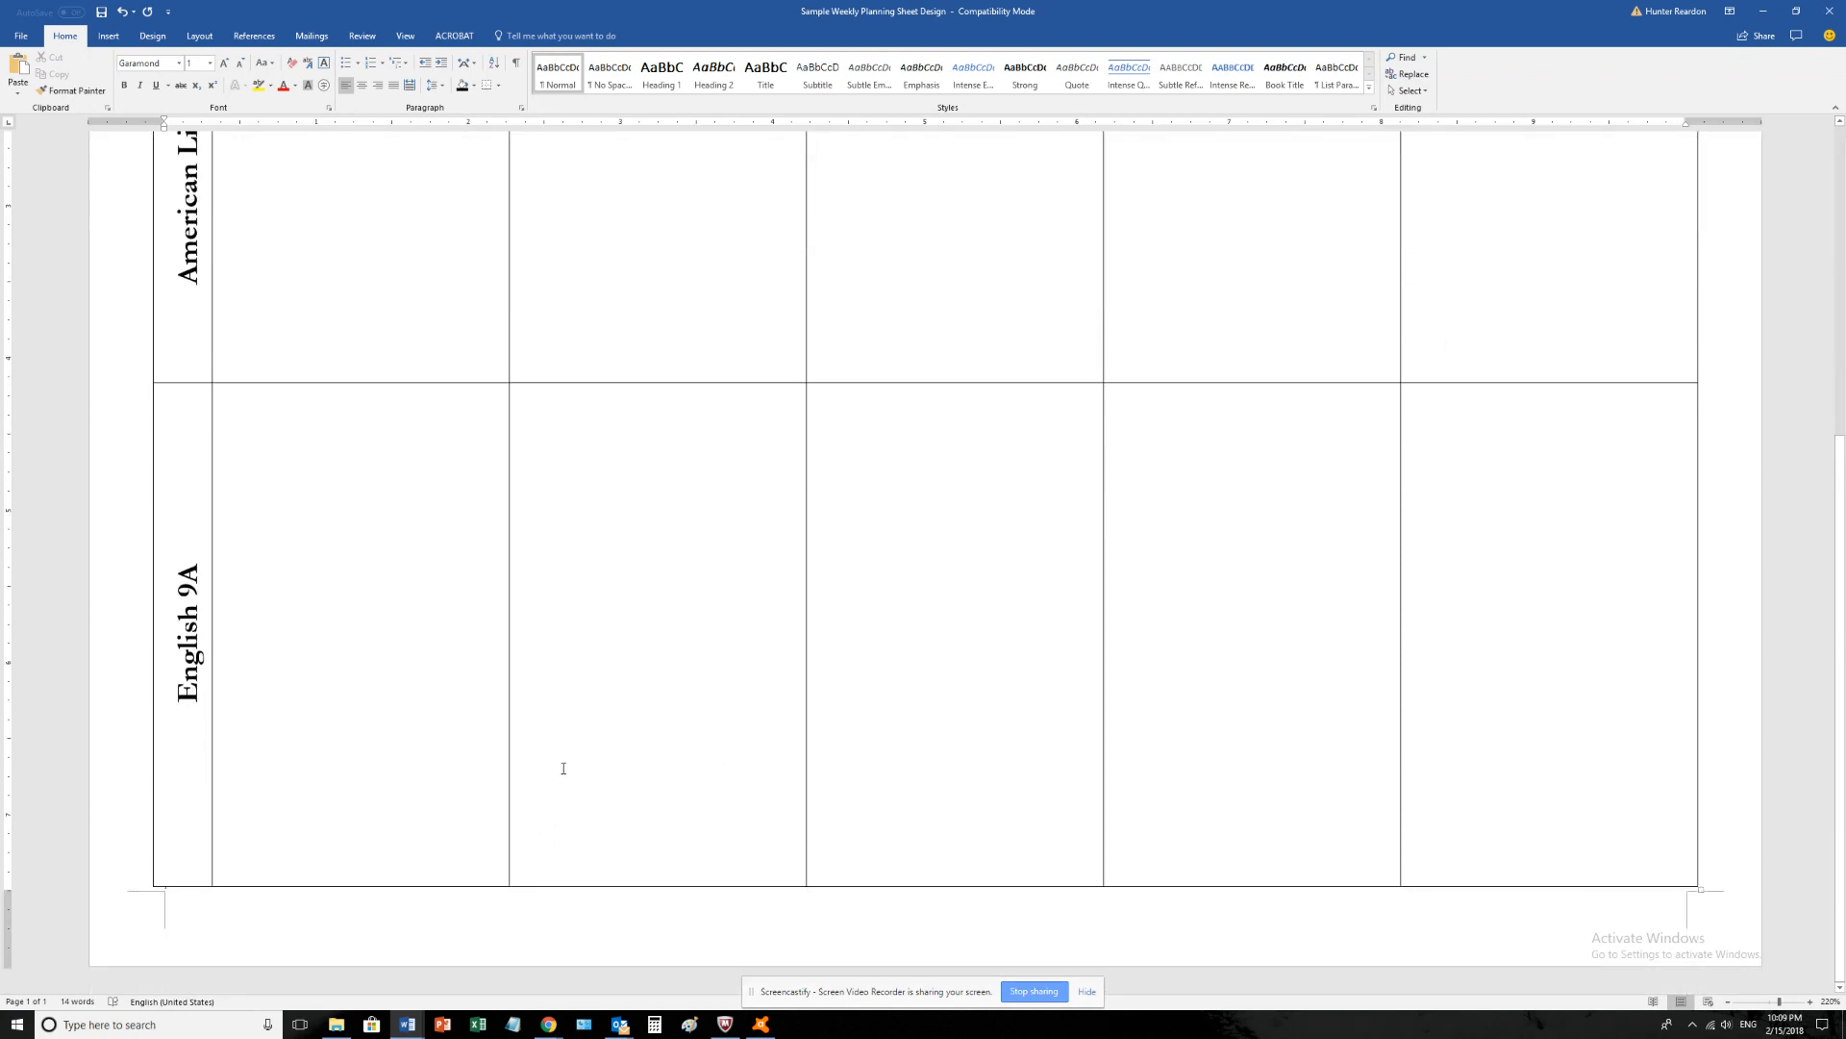
- Review the sheet's title and dates row, weekday headings and split day cells
left_click(785, 712)
scroll(769, 729, "up", 5)
left_click(758, 722)
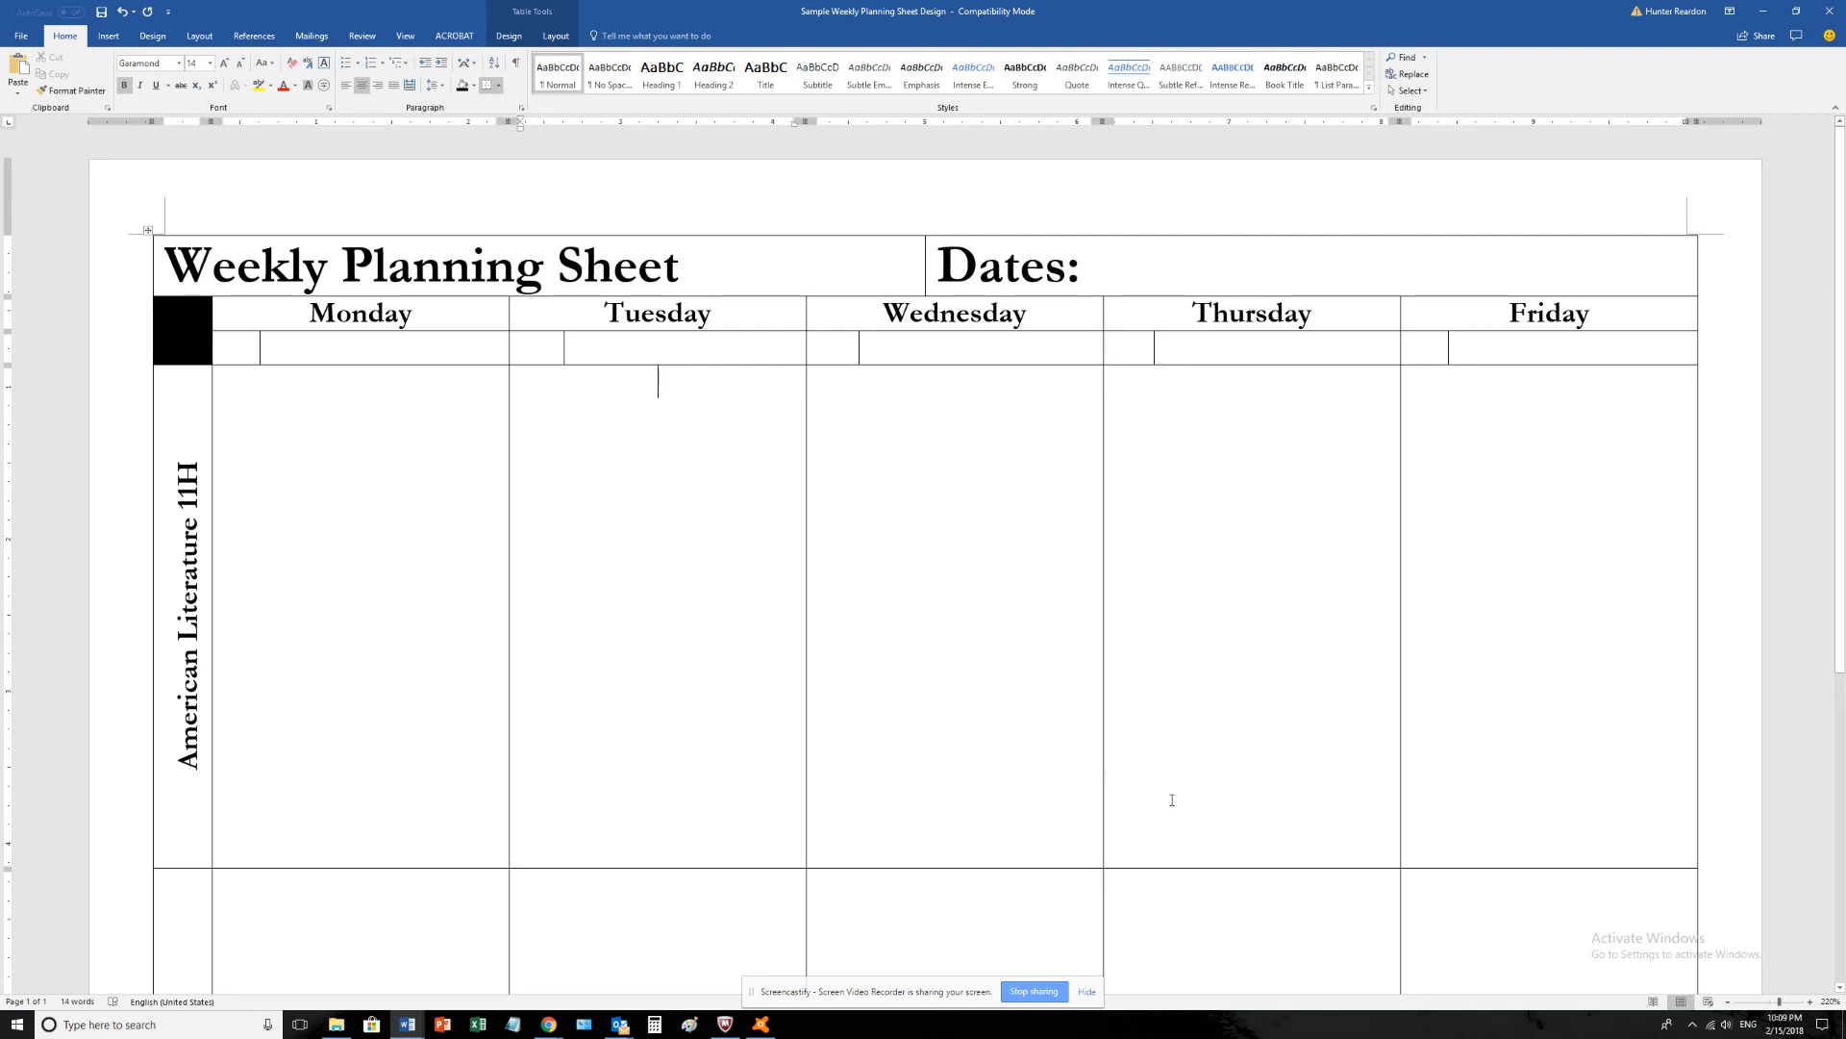
left_click(1000, 758)
scroll(1023, 746, "down", 1)
scroll(1020, 750, "up", 1)
left_click(645, 353)
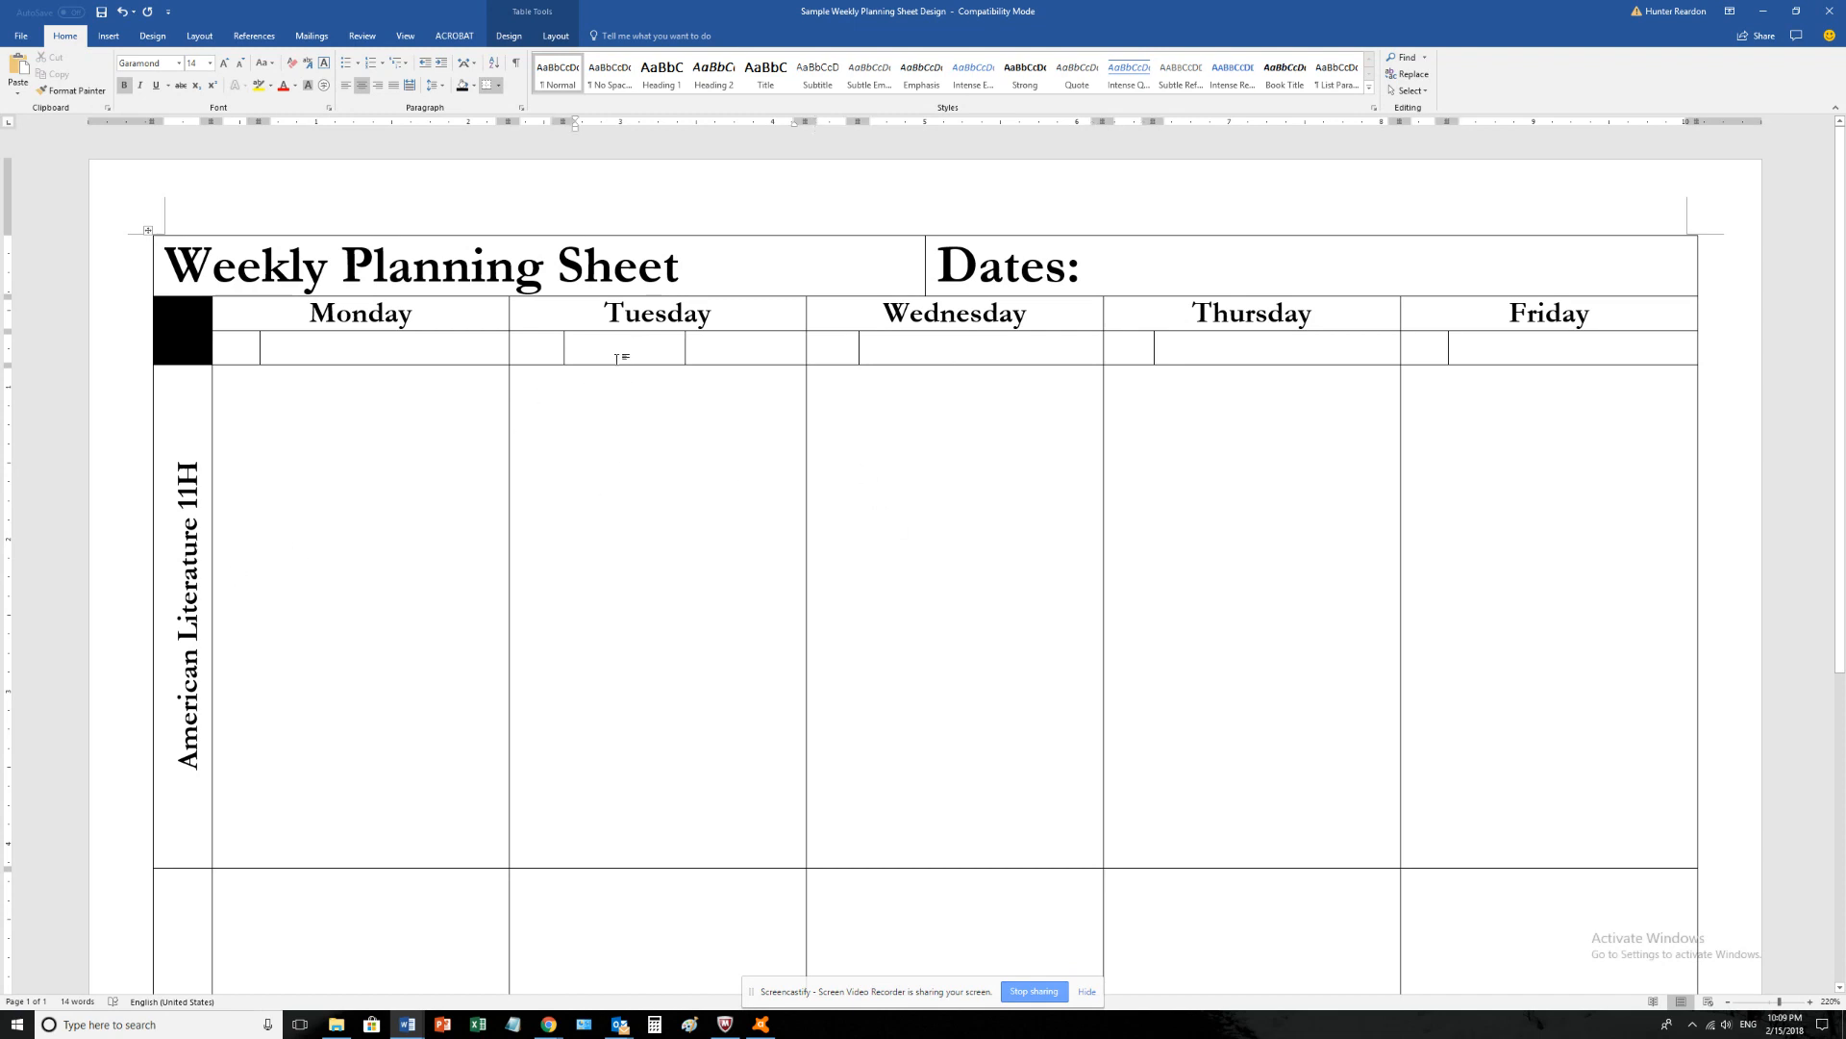
key("ctrl+y")
key("ctrl+y")
key("ctrl+z")
key("ctrl+y")
left_click(1200, 352)
key("ctrl+y")
left_click(836, 268)
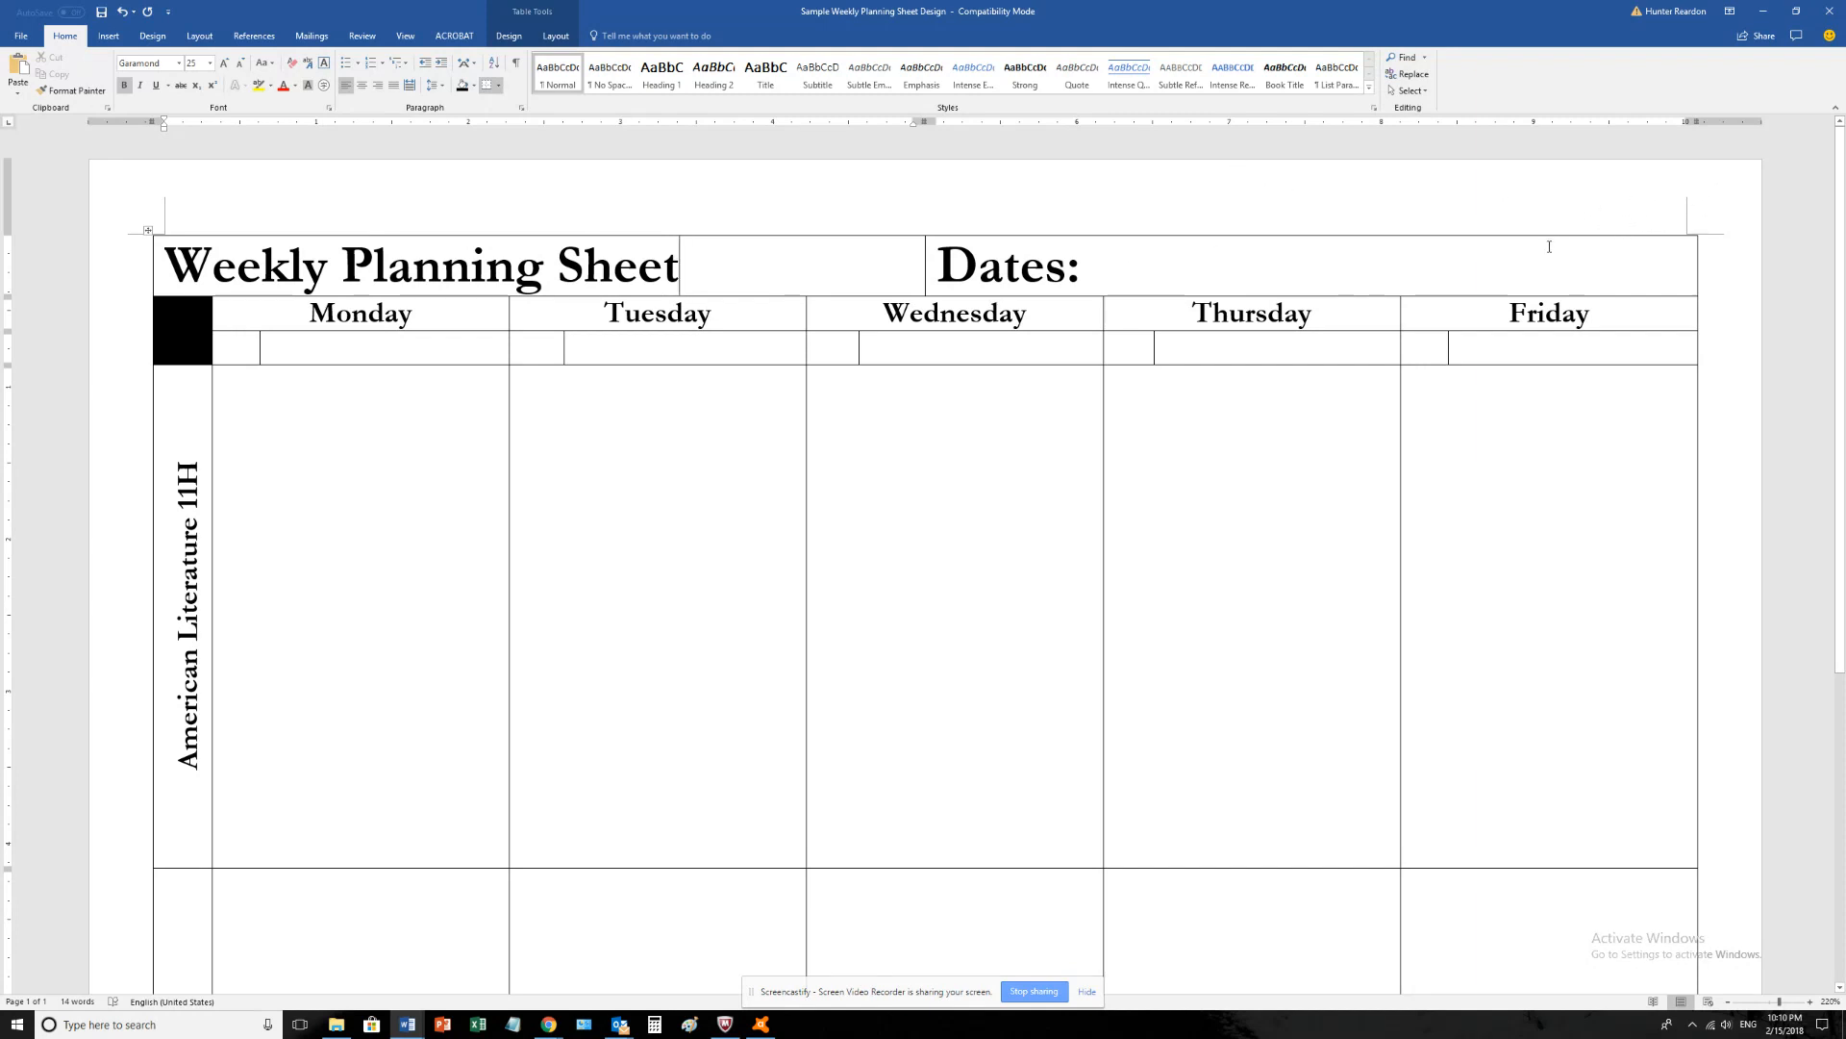
scroll(1452, 350, "down", 2)
scroll(1413, 392, "up", 2)
left_click(287, 375)
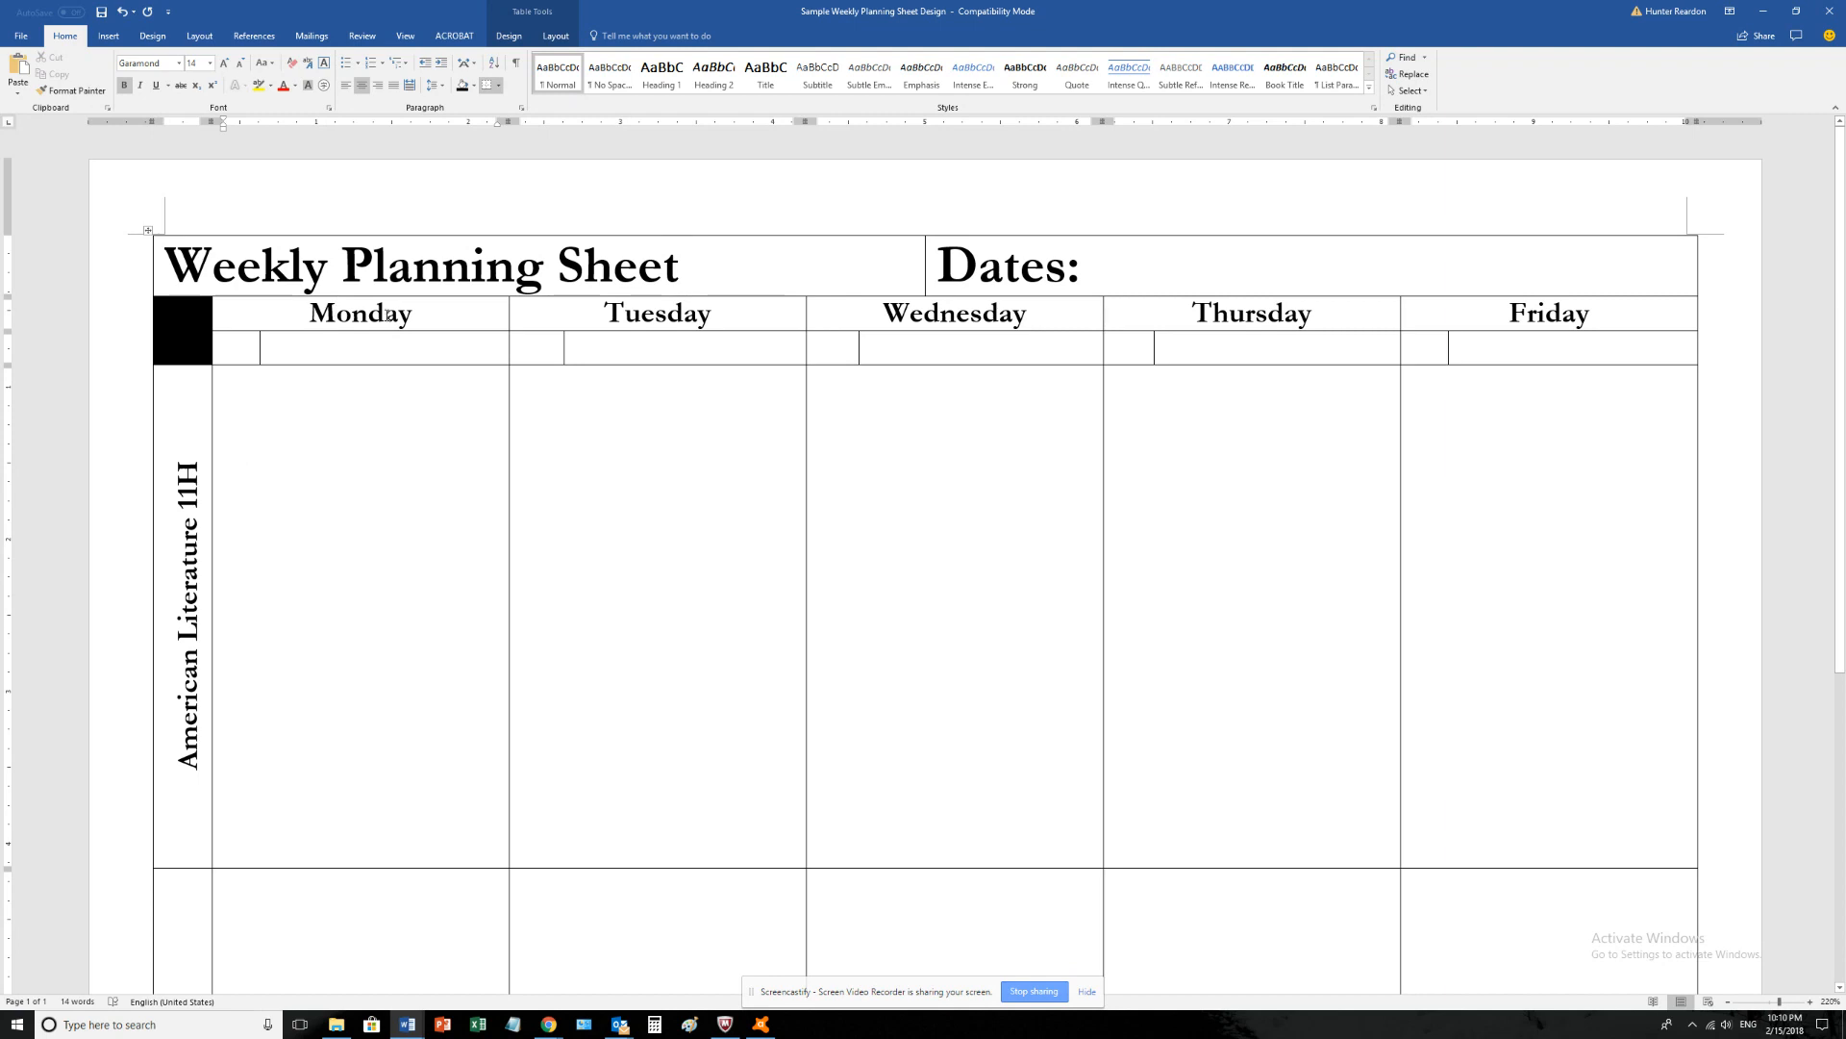
left_click(642, 277)
left_click(1116, 286)
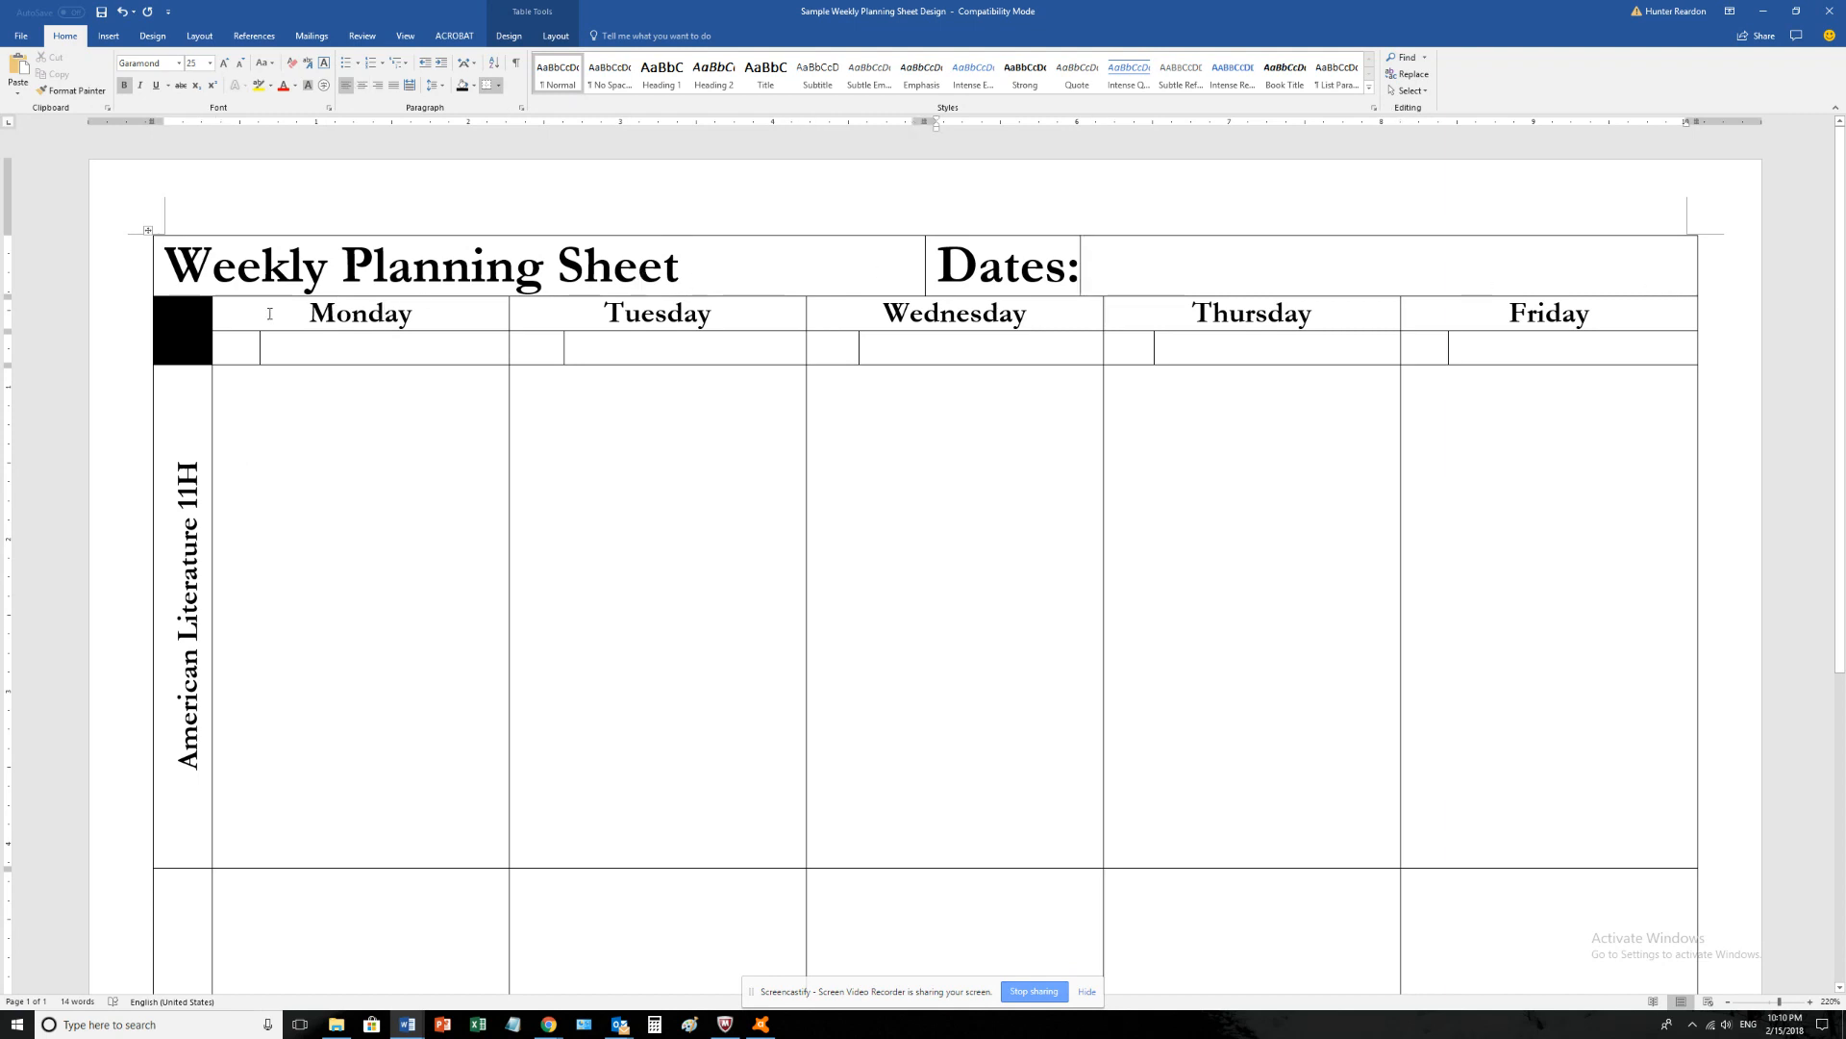
- Review the finished class rows from American Literature 11H to English 9A, along with Wednesday's split cells
scroll(209, 368, "down", 3)
scroll(207, 370, "up", 3)
scroll(191, 370, "down", 5)
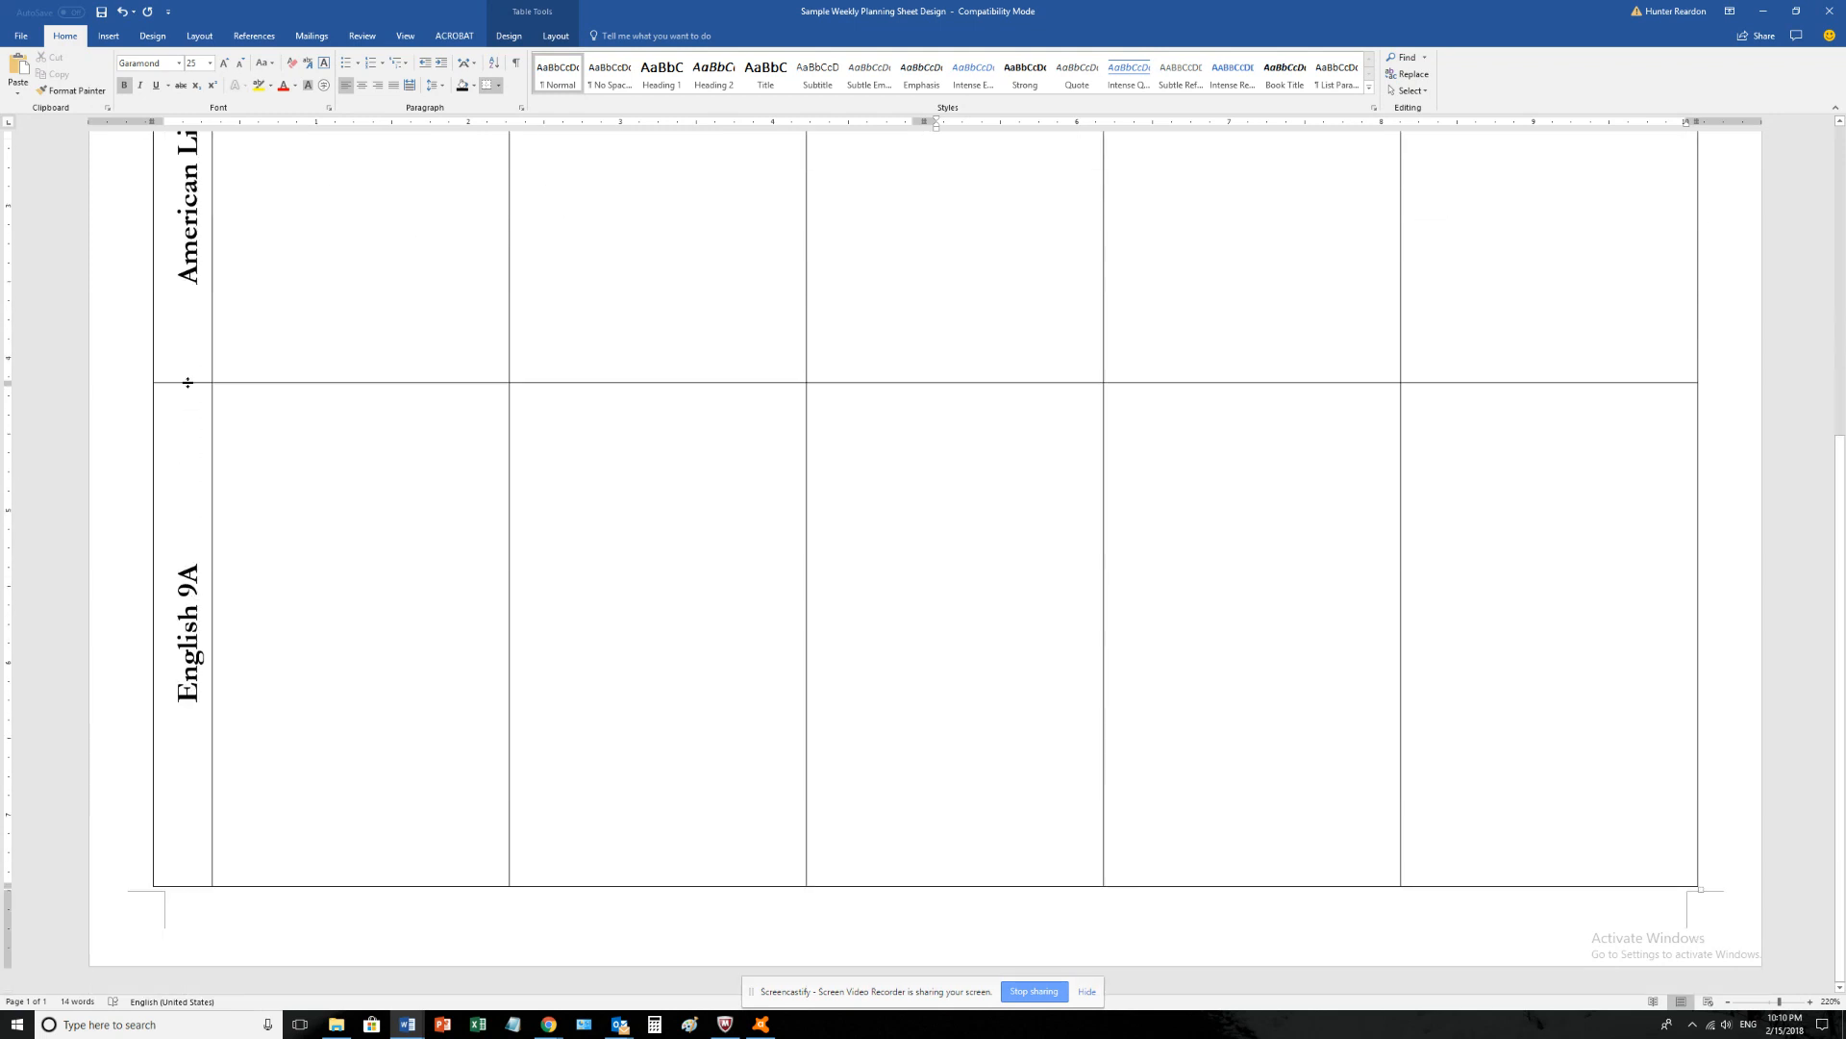
scroll(171, 766, "up", 5)
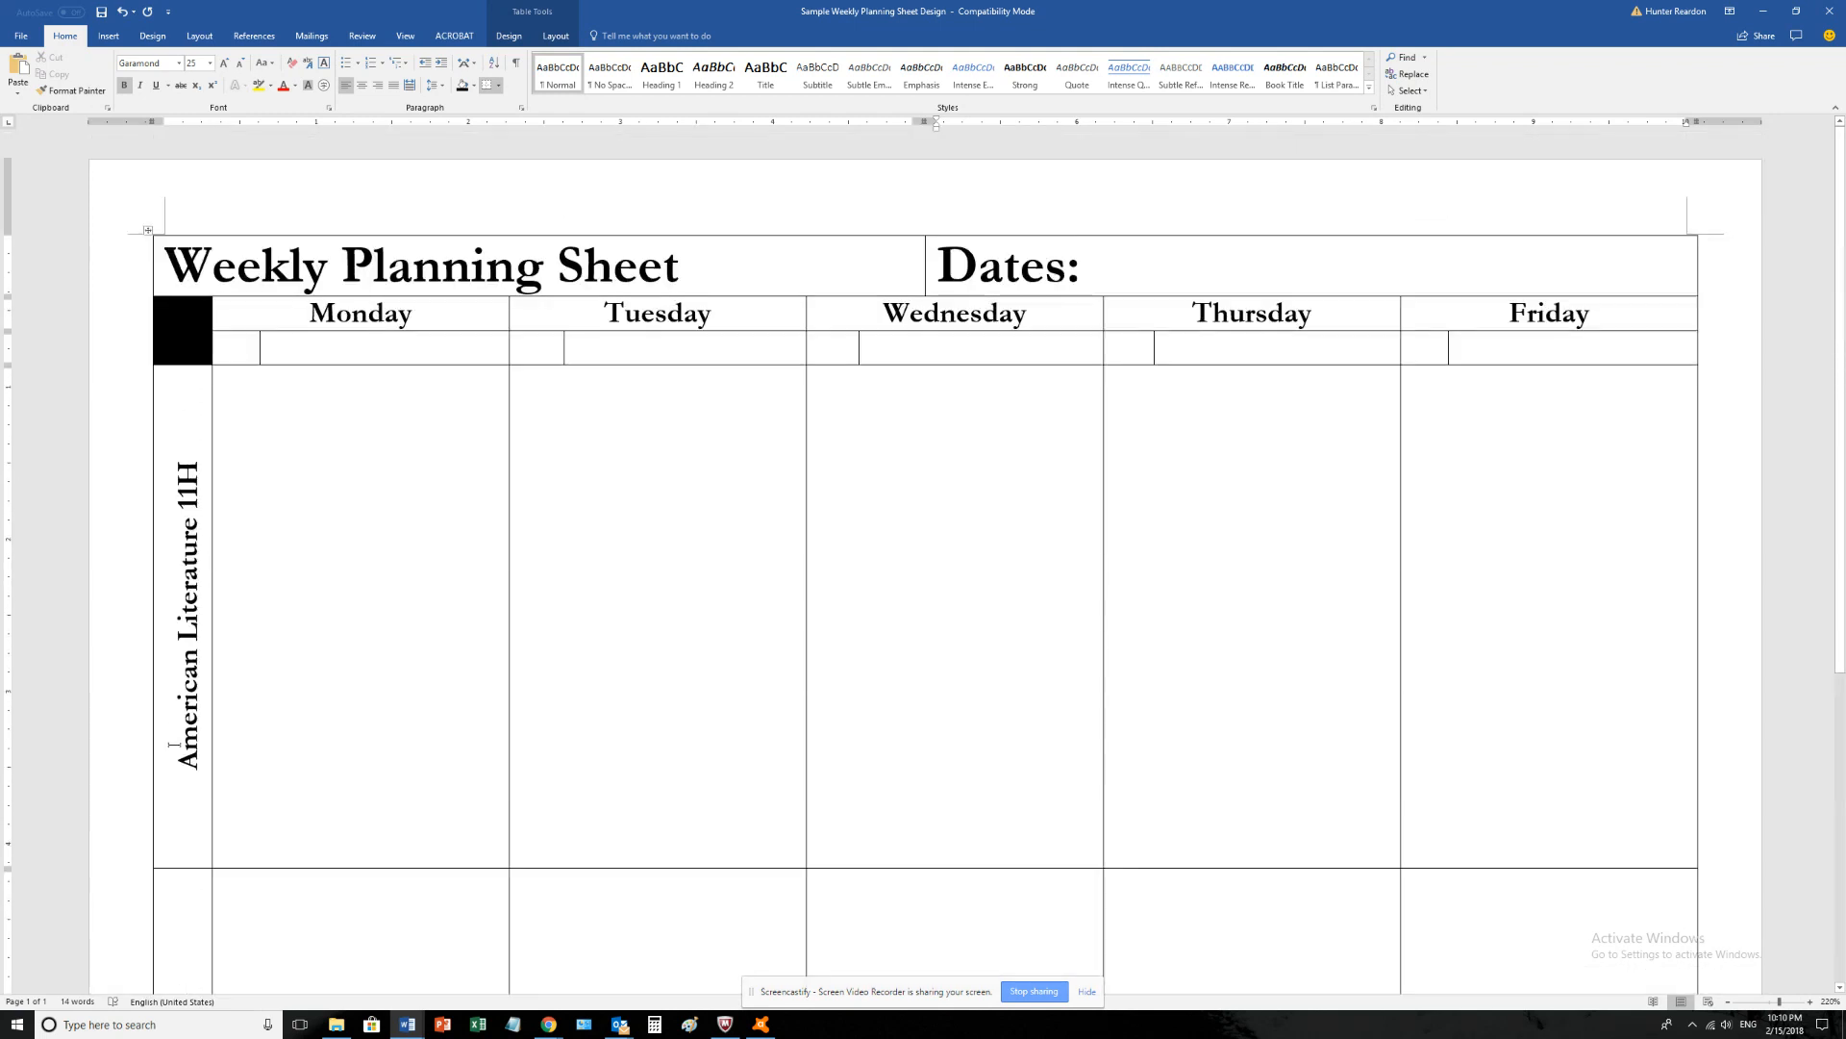
scroll(192, 529, "down", 2)
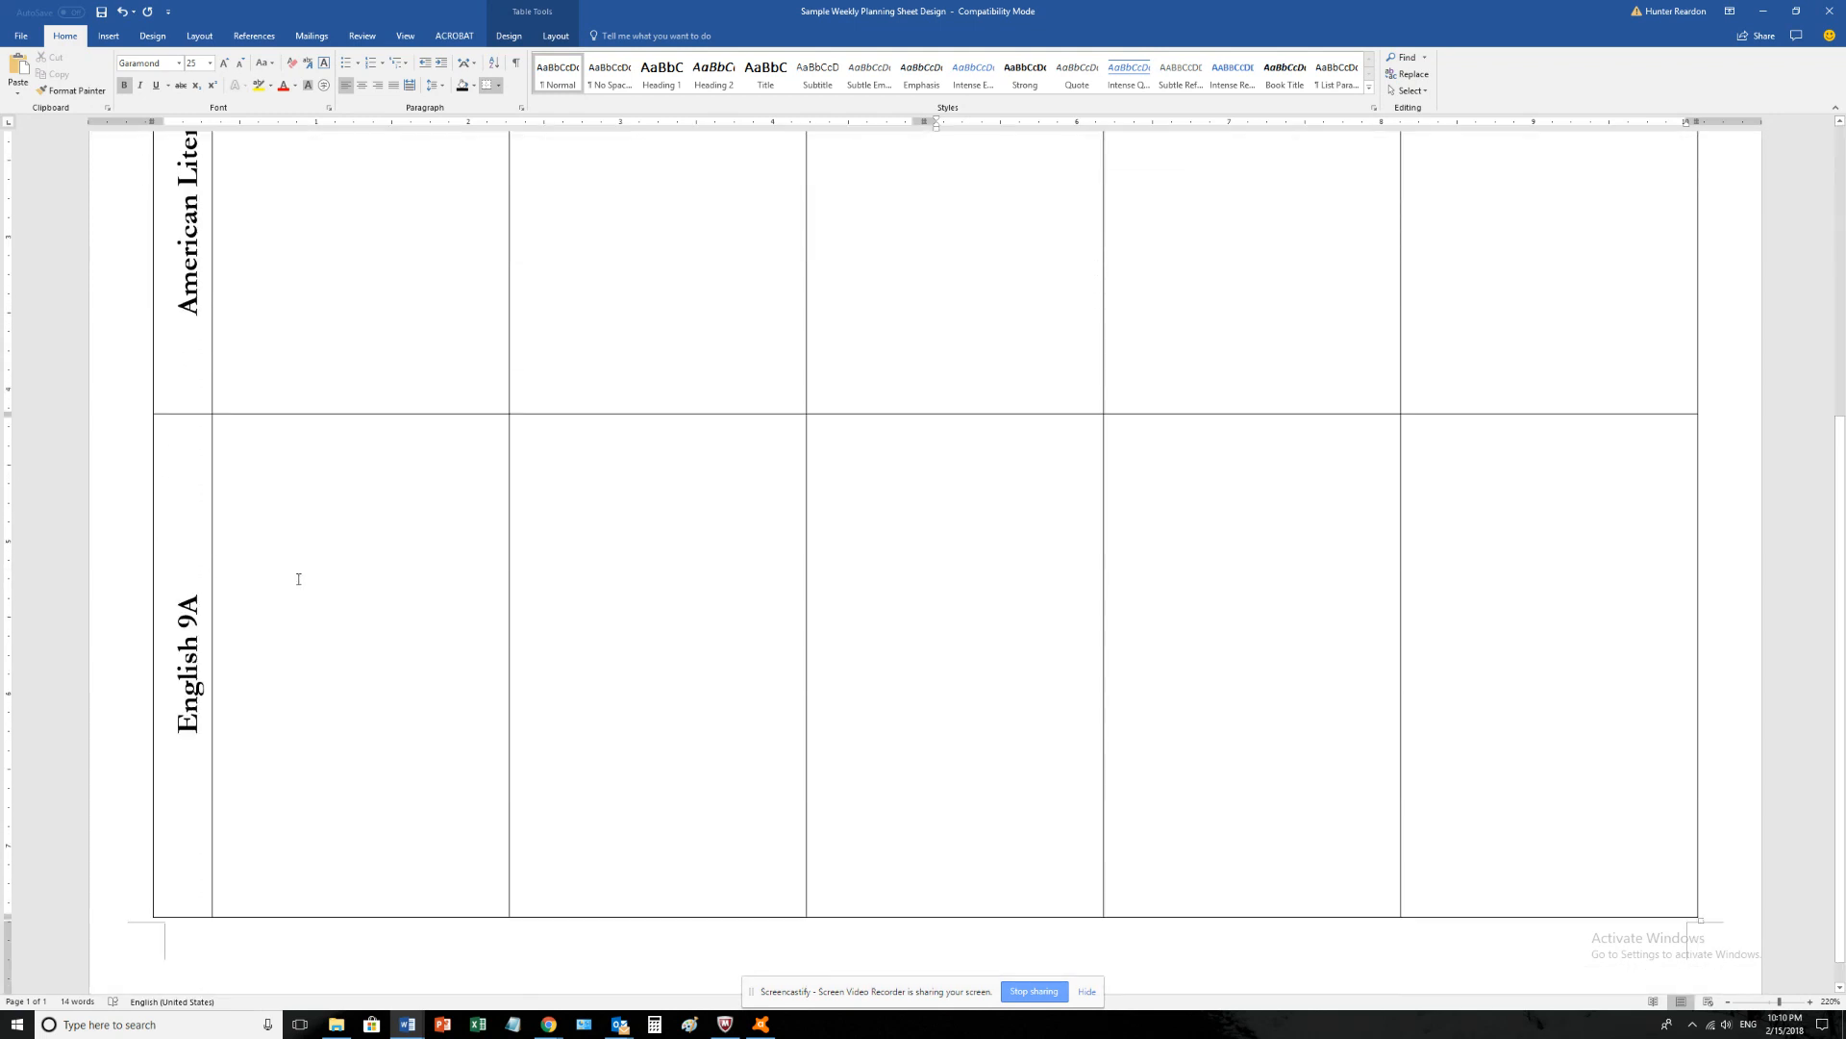
scroll(215, 577, "up", 5)
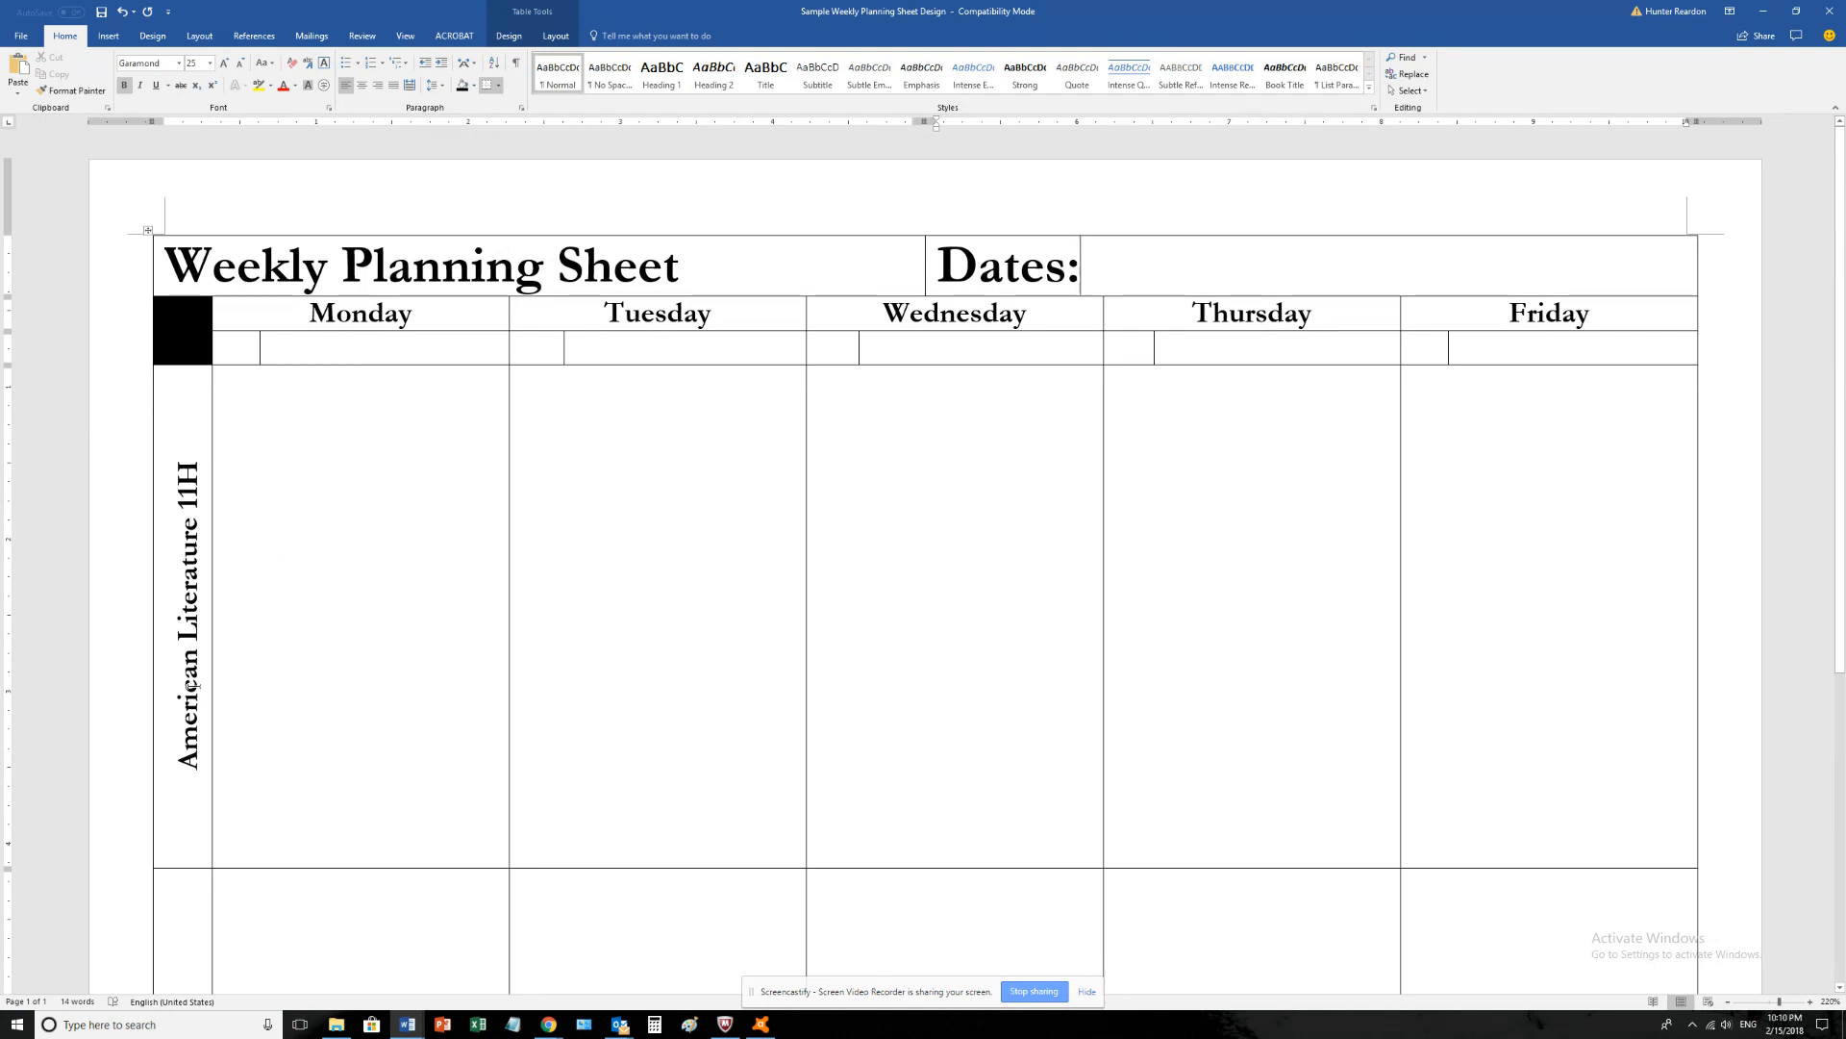
scroll(318, 758, "down", 1)
scroll(294, 731, "up", 1)
scroll(293, 731, "down", 3)
scroll(289, 741, "up", 3)
scroll(865, 769, "down", 1)
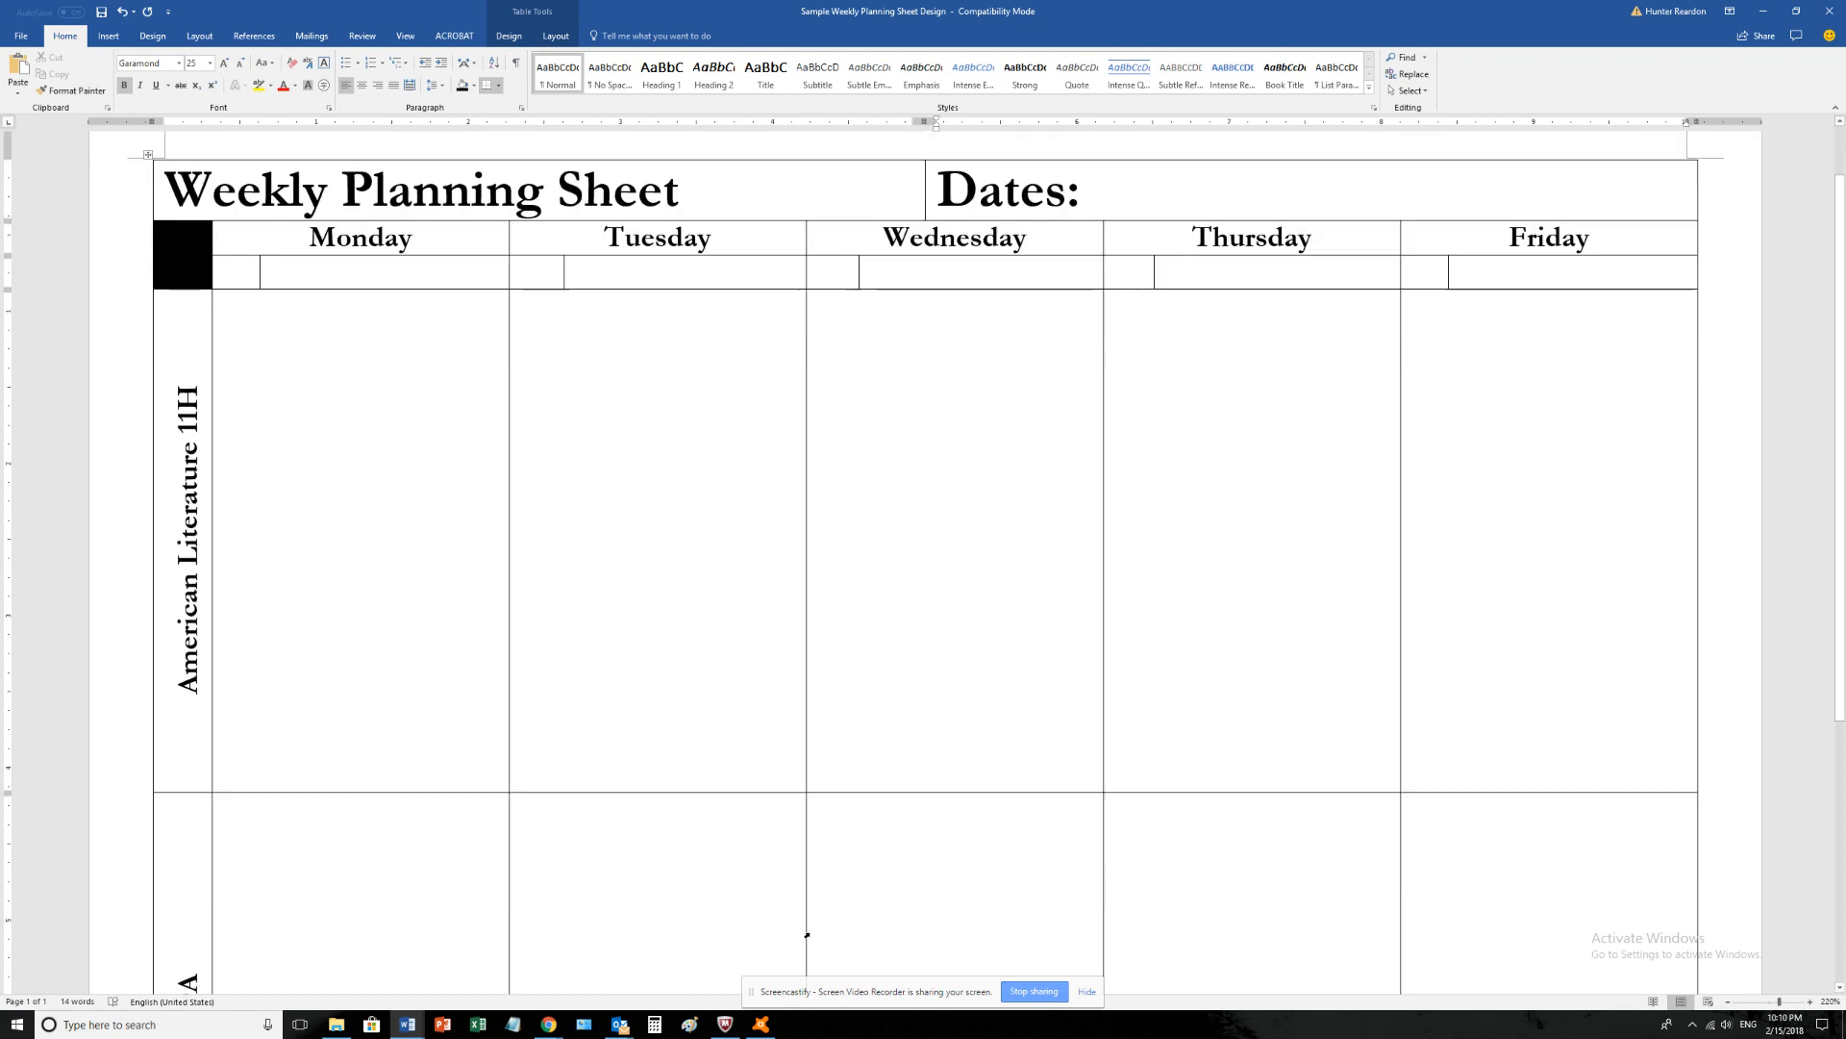
scroll(1358, 353, "up", 1)
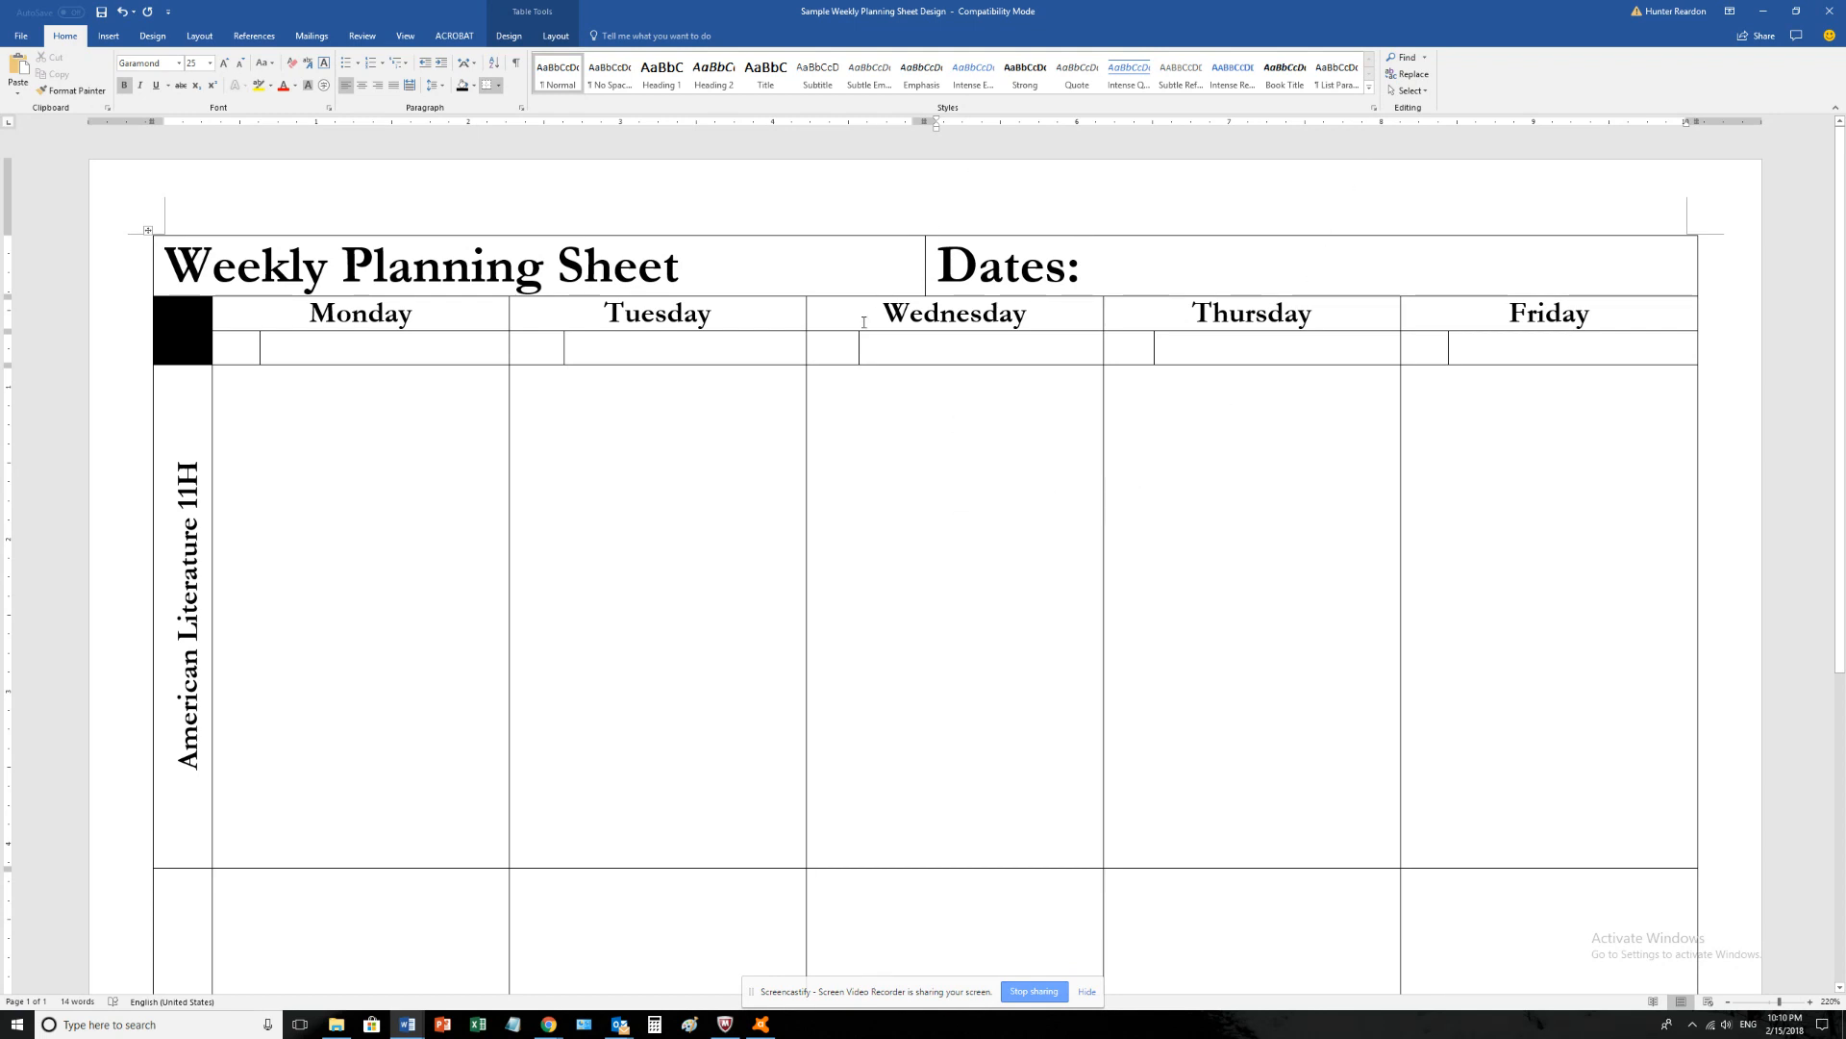
left_click(842, 350)
left_click(911, 351)
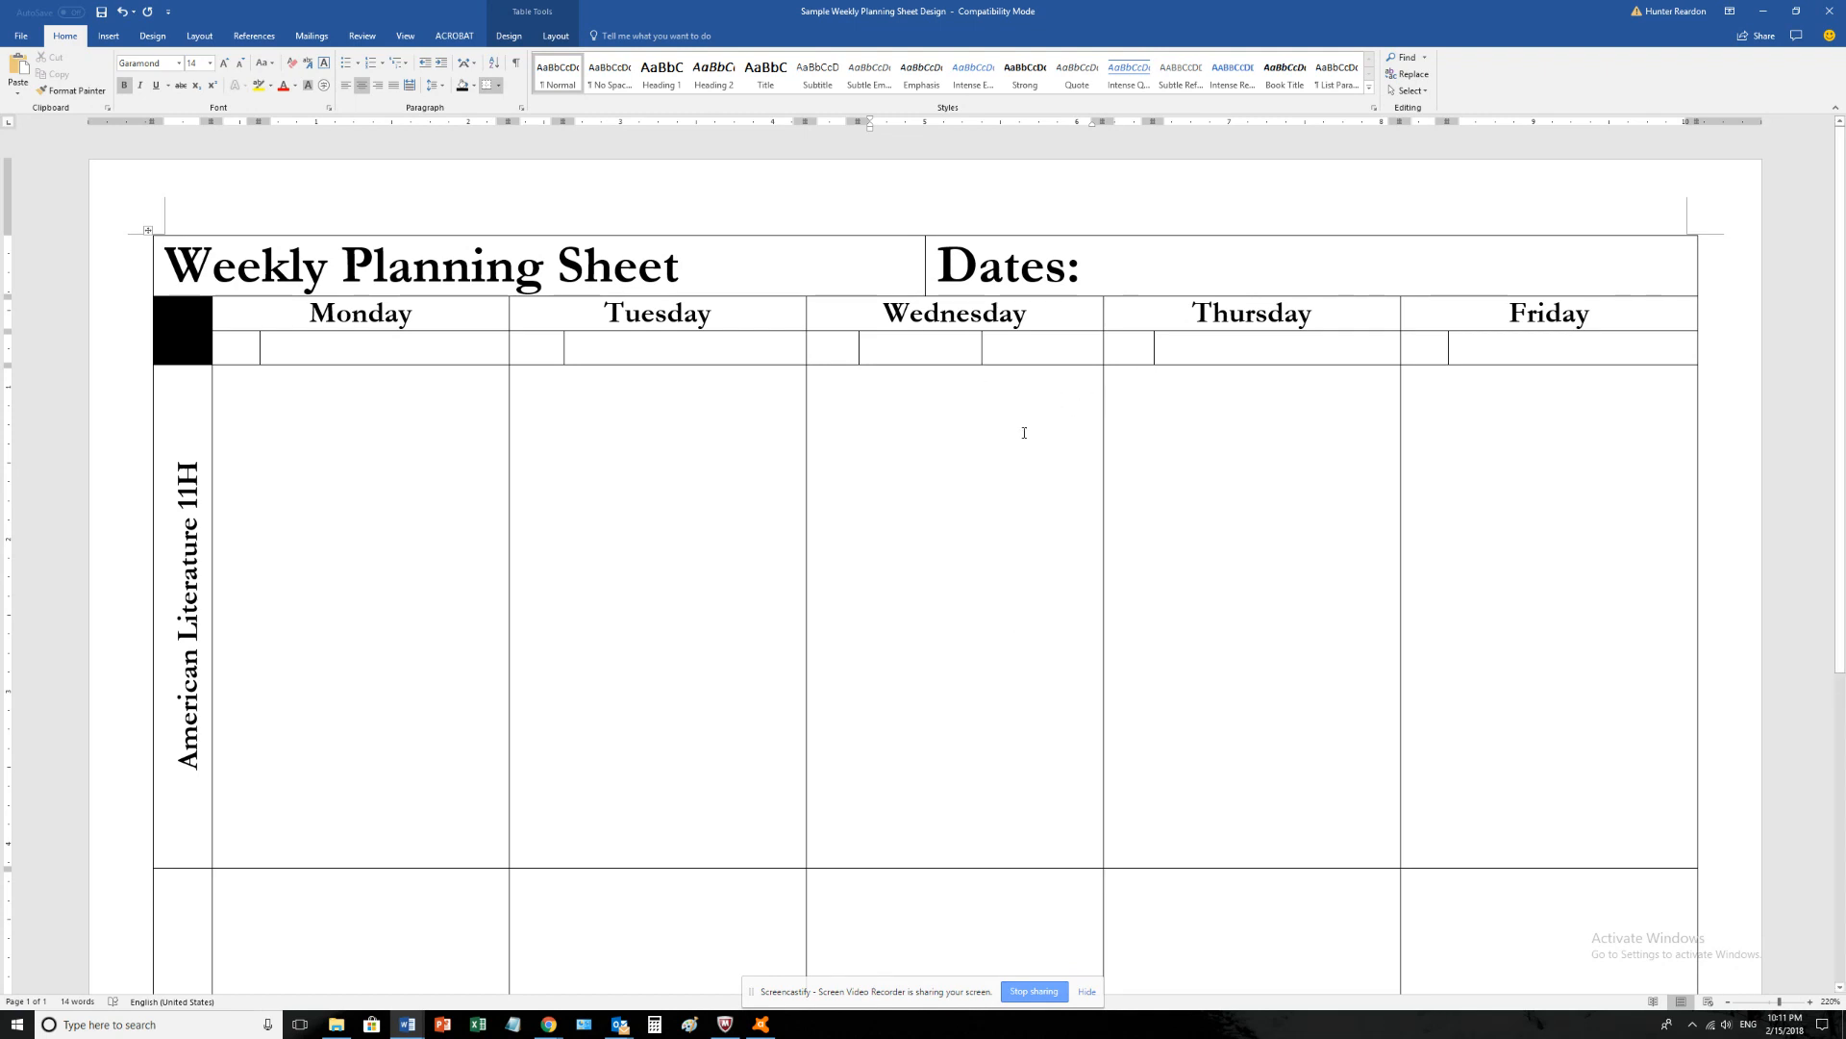
scroll(949, 486, "down", 6)
scroll(933, 486, "up", 5)
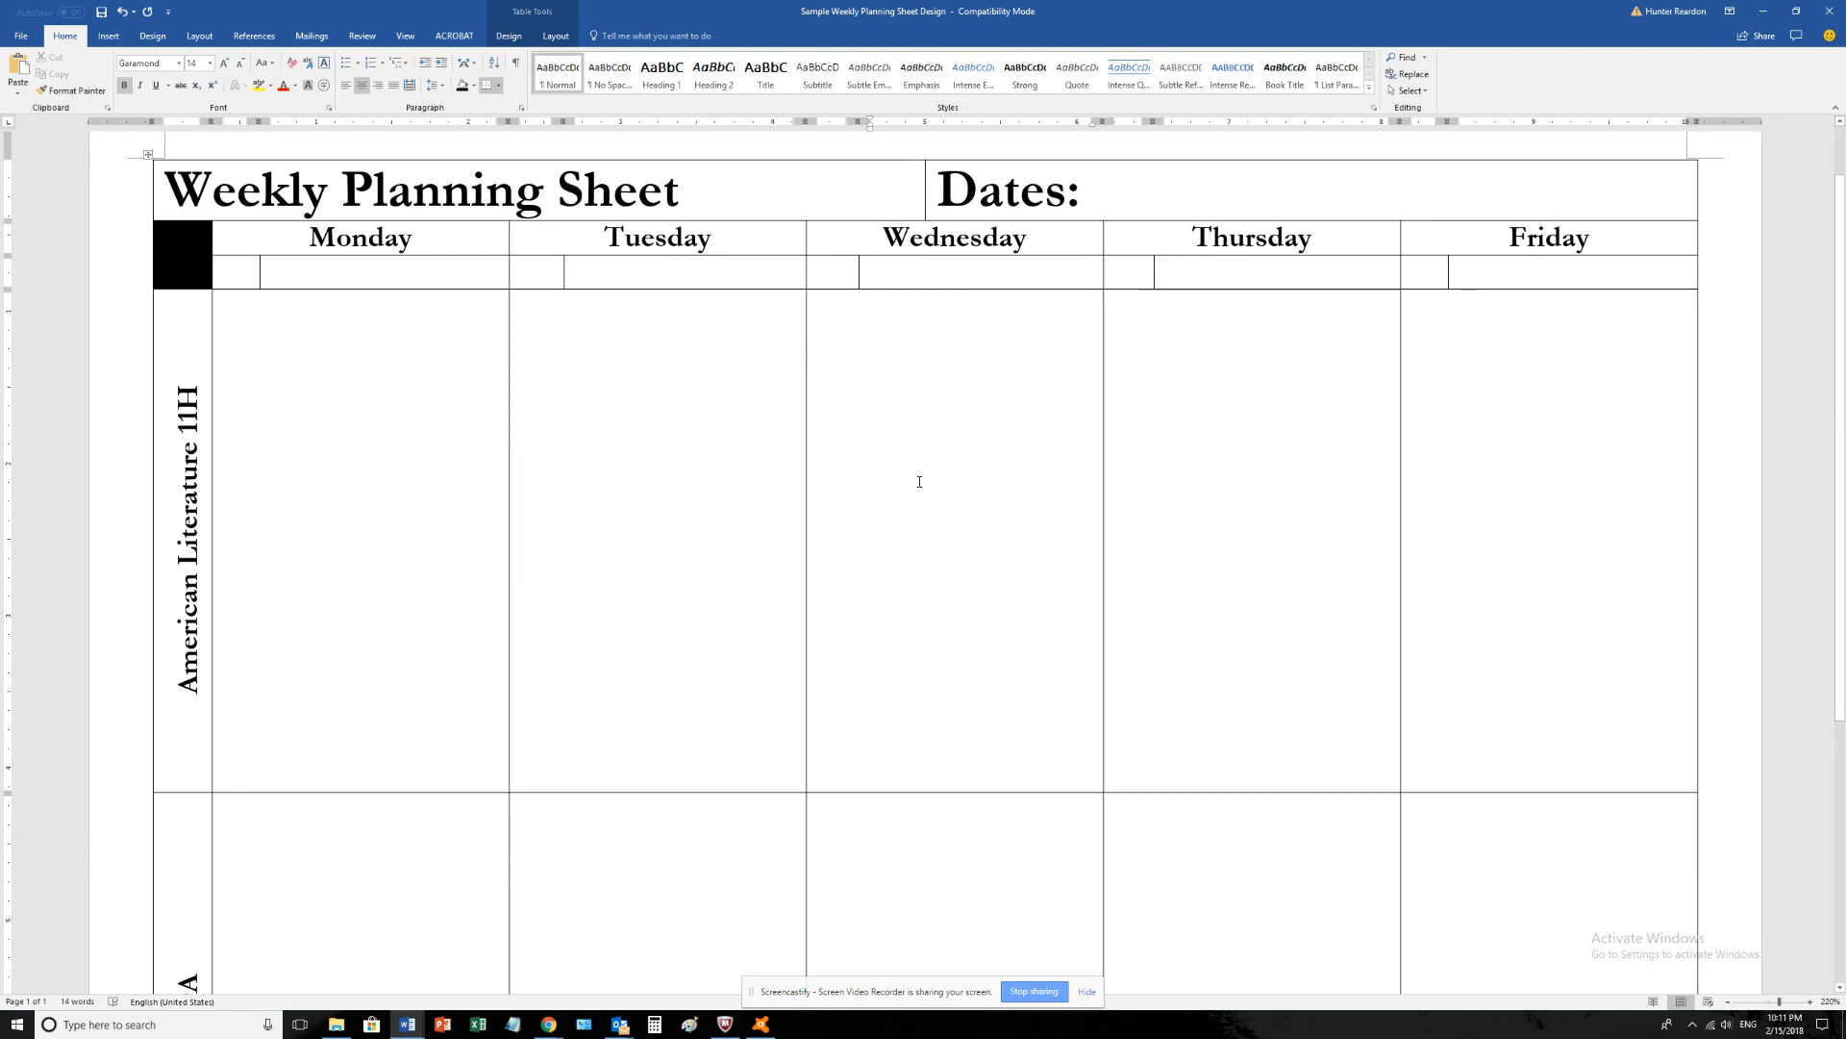